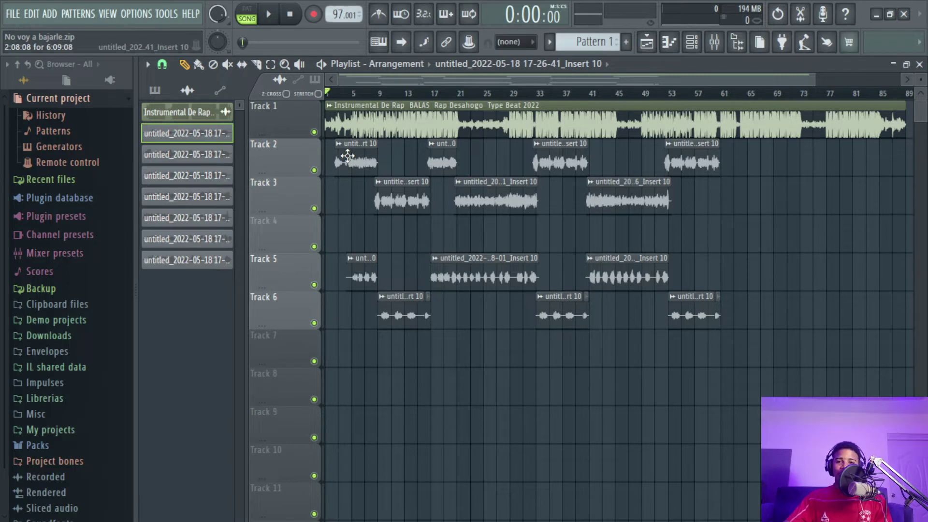
Solo Track 2 in the playlist and add Track 3 so only these two vocal tracks are audible
{"action": "right_click", "coordinate": [314, 170]}
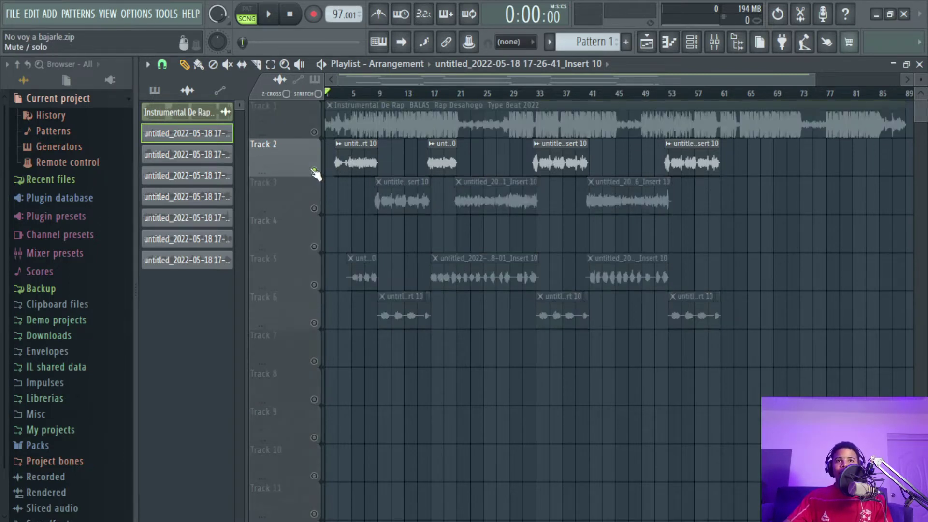
{"action": "left_click", "coordinate": [315, 208]}
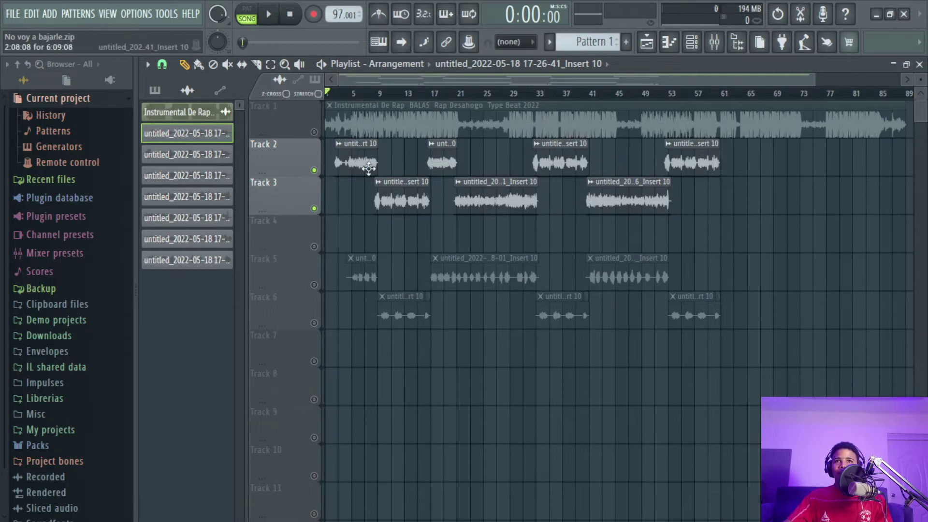
{"action": "left_click", "coordinate": [338, 144]}
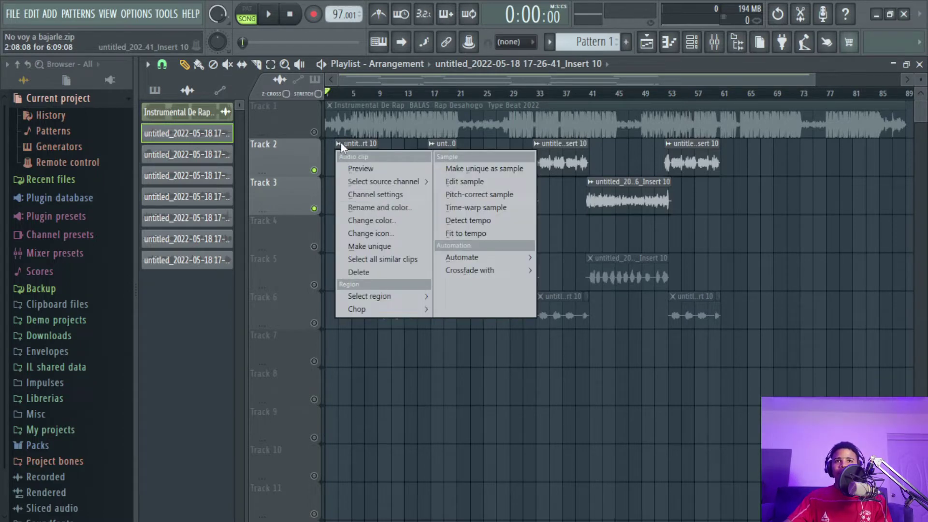
{"action": "left_click", "coordinate": [377, 222]}
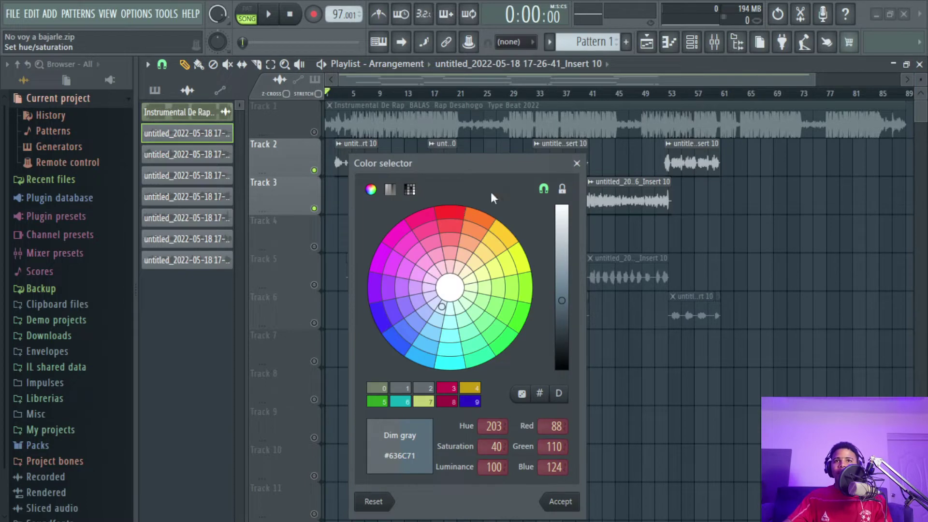
{"action": "left_click", "coordinate": [577, 163]}
Solo Track 3 and play the arrangement briefly from bar 9
{"action": "left_click", "coordinate": [378, 93]}
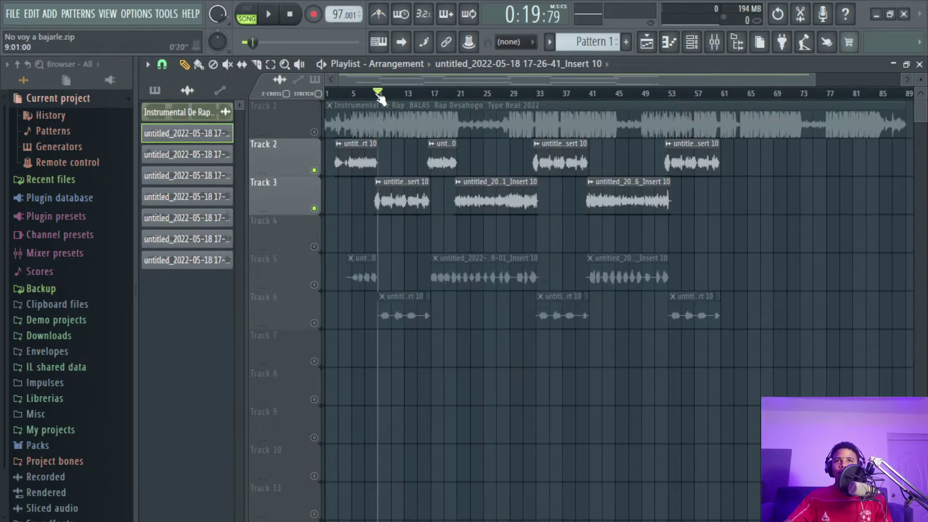
{"action": "key", "text": "space"}
{"action": "right_click", "coordinate": [315, 208]}
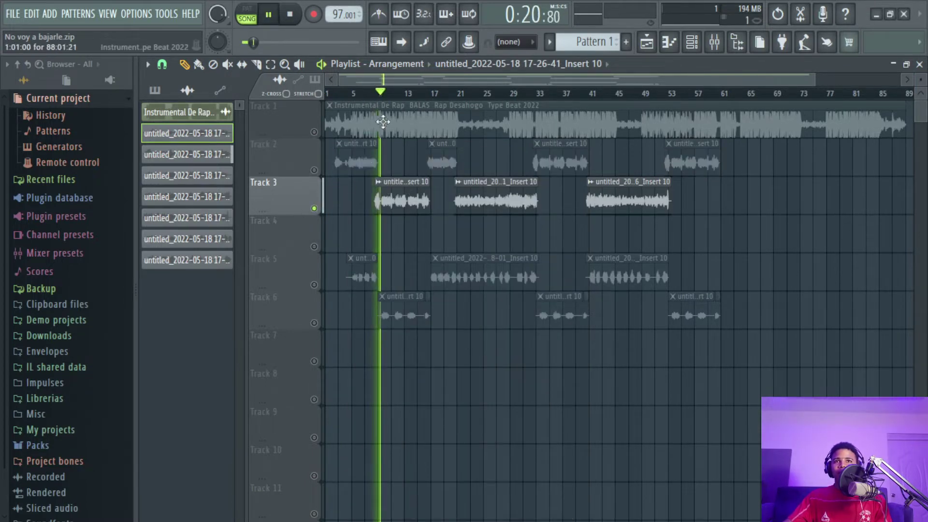
{"action": "key", "text": "space"}
During playback setup in the mixer, raise the VERSO fader to the instrumental's level and the CORO fader to about -4.1 dB
{"action": "left_click", "coordinate": [714, 42]}
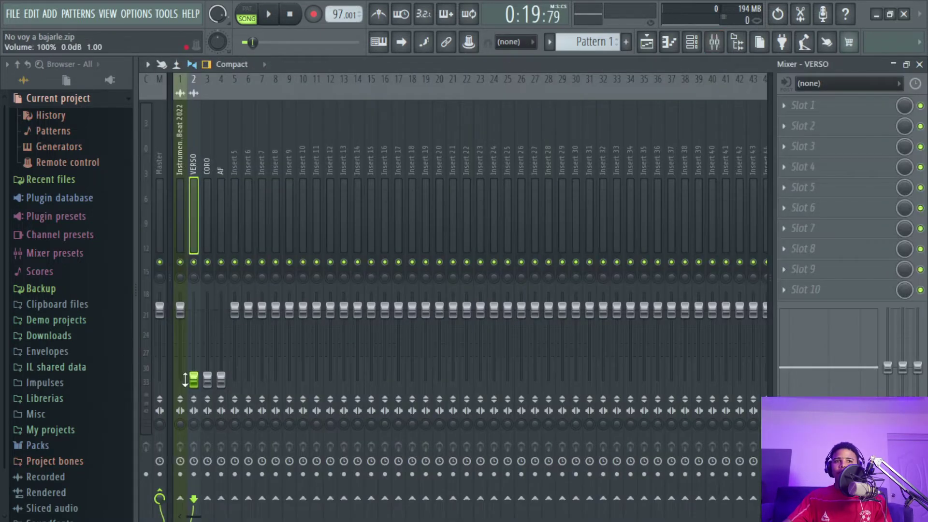
{"action": "left_click_drag", "start_coordinate": [185, 379], "coordinate": [191, 311]}
{"action": "key", "text": "space"}
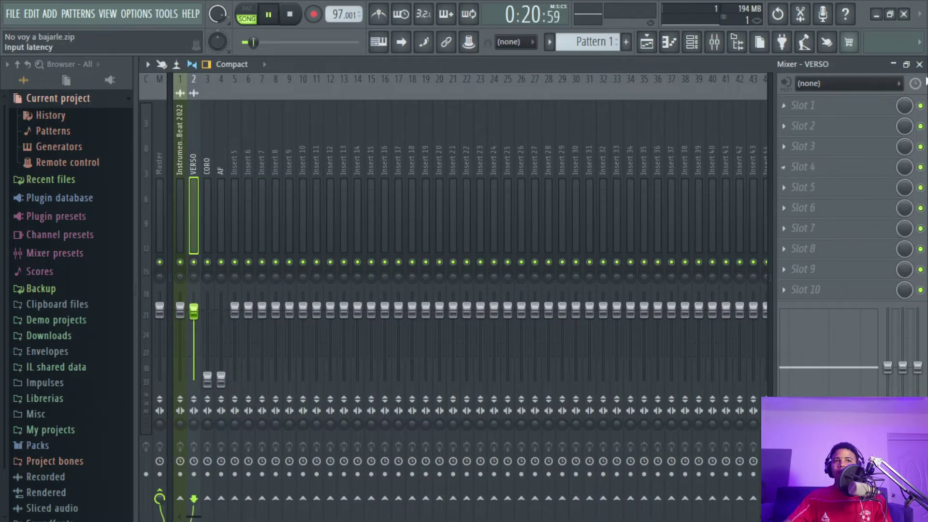
{"action": "left_click_drag", "start_coordinate": [208, 379], "coordinate": [207, 321]}
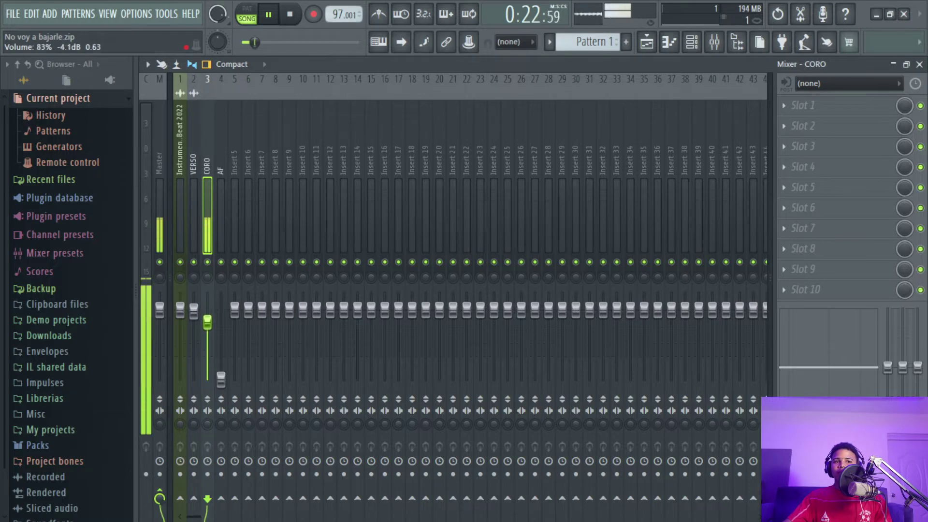
{"action": "left_click", "coordinate": [919, 64]}
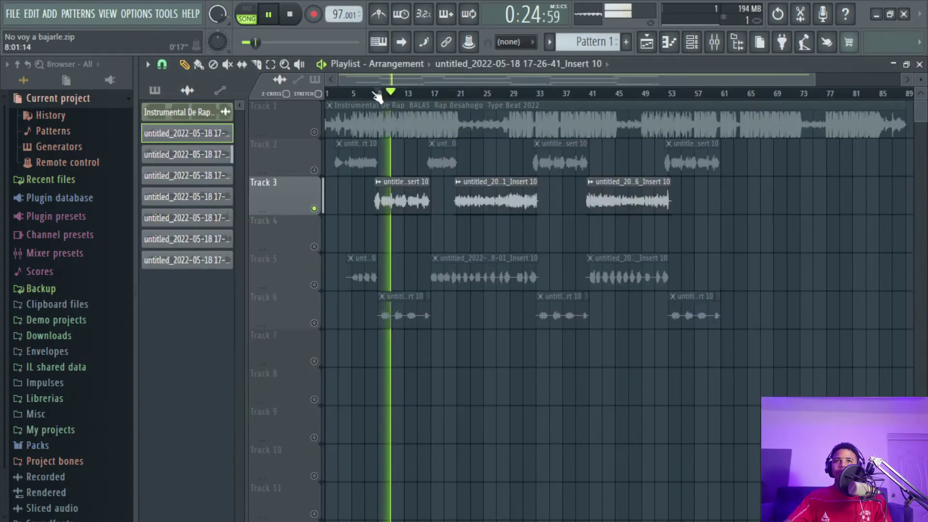
Listen to the start of the first clip on Track 3 around bar 8, and stop playback
{"action": "left_click", "coordinate": [382, 93]}
{"action": "scroll", "coordinate": [382, 93], "scroll_direction": "up", "scroll_amount": 5}
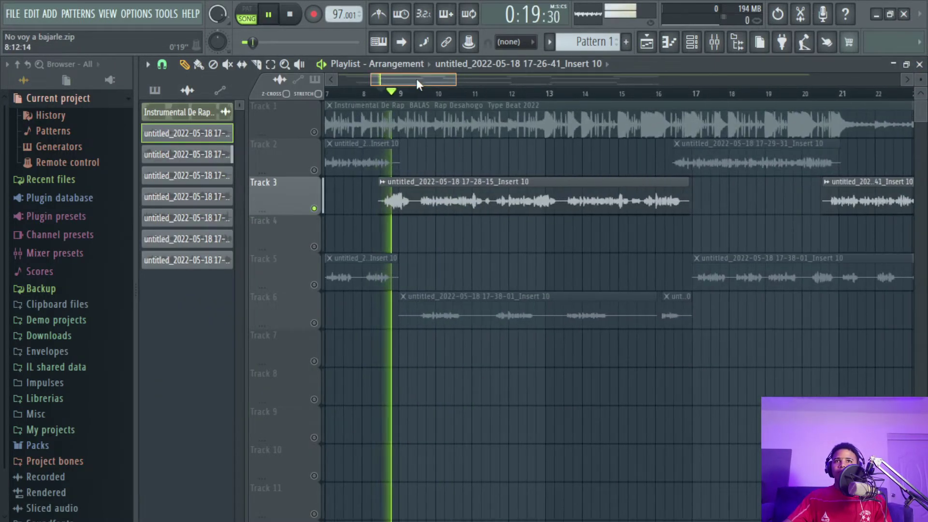
{"action": "left_click_drag", "start_coordinate": [416, 80], "coordinate": [400, 80]}
{"action": "scroll", "coordinate": [519, 94], "scroll_direction": "down", "scroll_amount": 5}
{"action": "scroll", "coordinate": [482, 94], "scroll_direction": "up", "scroll_amount": 3}
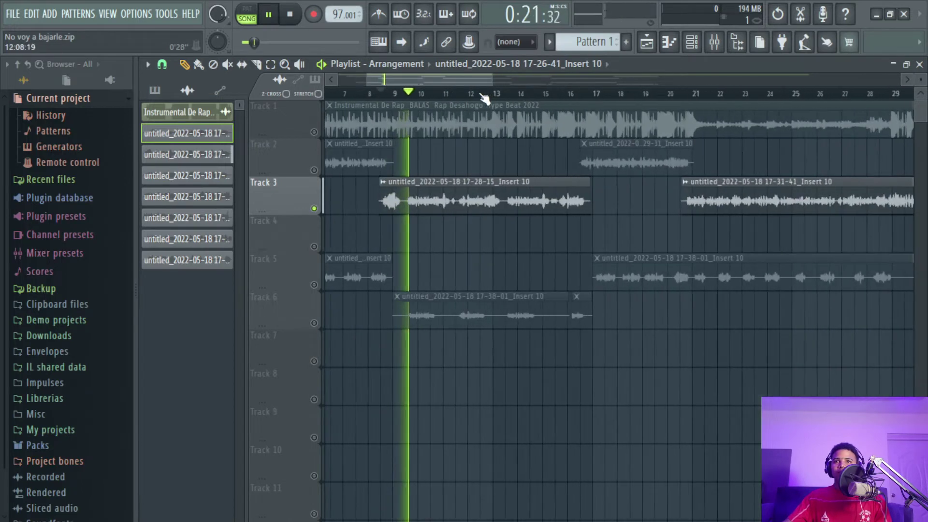
{"action": "scroll", "coordinate": [484, 95], "scroll_direction": "down", "scroll_amount": 5}
{"action": "key", "text": "space"}
Recolor the first Track 3 clip red (#C21612) and unsolo the track so the whole arrangement is audible
{"action": "right_click", "coordinate": [405, 184]}
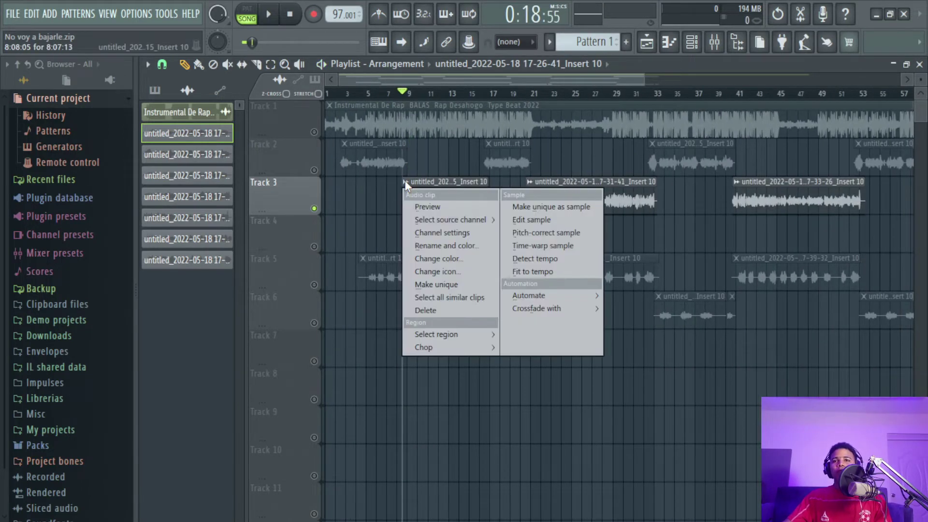
{"action": "left_click", "coordinate": [432, 259]}
{"action": "left_click", "coordinate": [512, 216]}
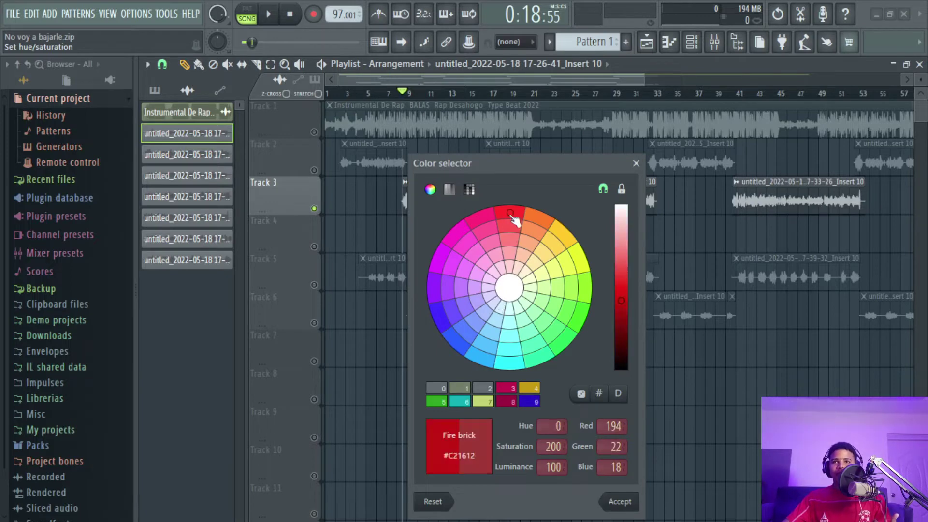
{"action": "left_click", "coordinate": [628, 503]}
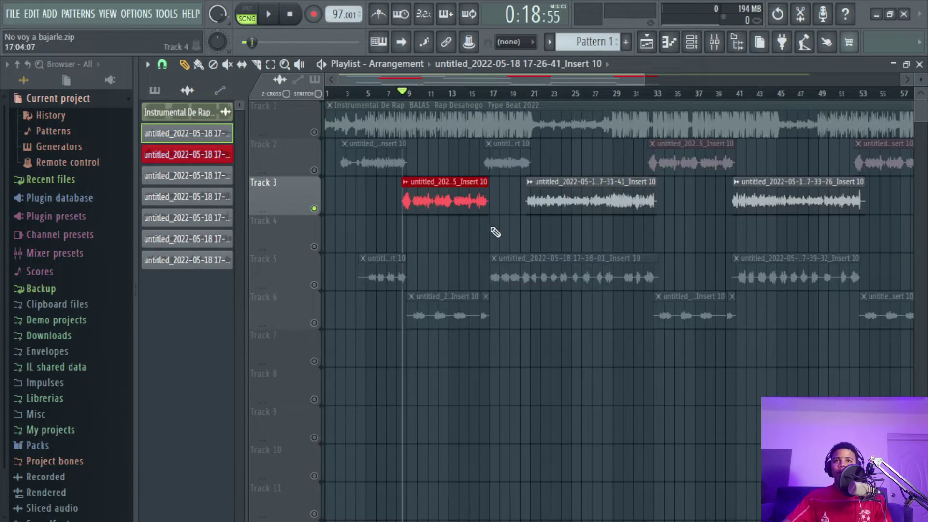
{"action": "left_click", "coordinate": [314, 208], "text": "ctrl"}
Recolor the first clip on Track 2 orange (#E26715), using hue 23, saturation 200 and luminance 116
{"action": "scroll", "coordinate": [522, 105], "scroll_direction": "down", "scroll_amount": 3}
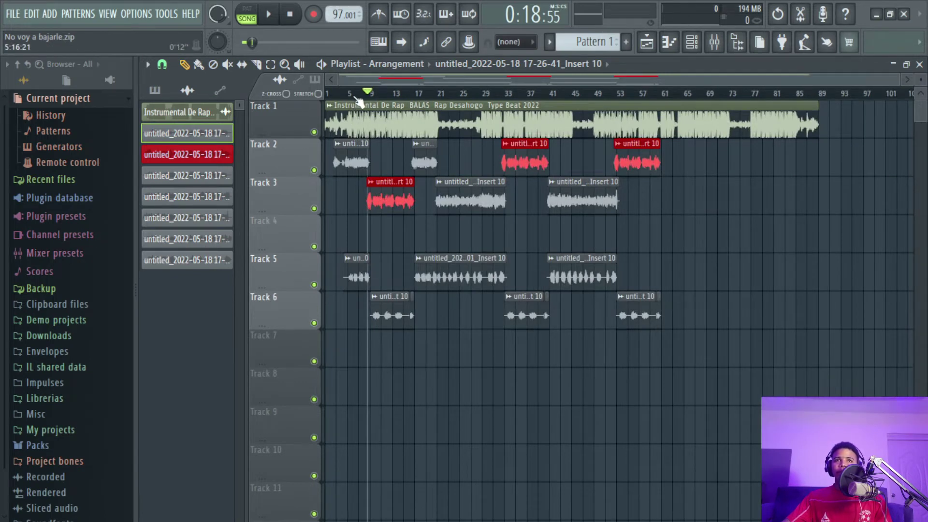
{"action": "scroll", "coordinate": [359, 99], "scroll_direction": "up", "scroll_amount": 1}
{"action": "scroll", "coordinate": [359, 97], "scroll_direction": "up", "scroll_amount": 4}
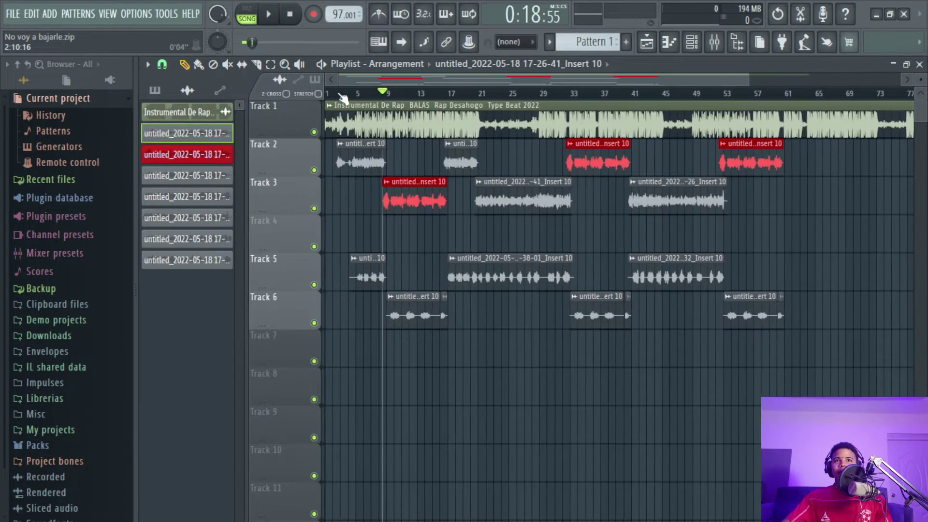
{"action": "left_click", "coordinate": [342, 143]}
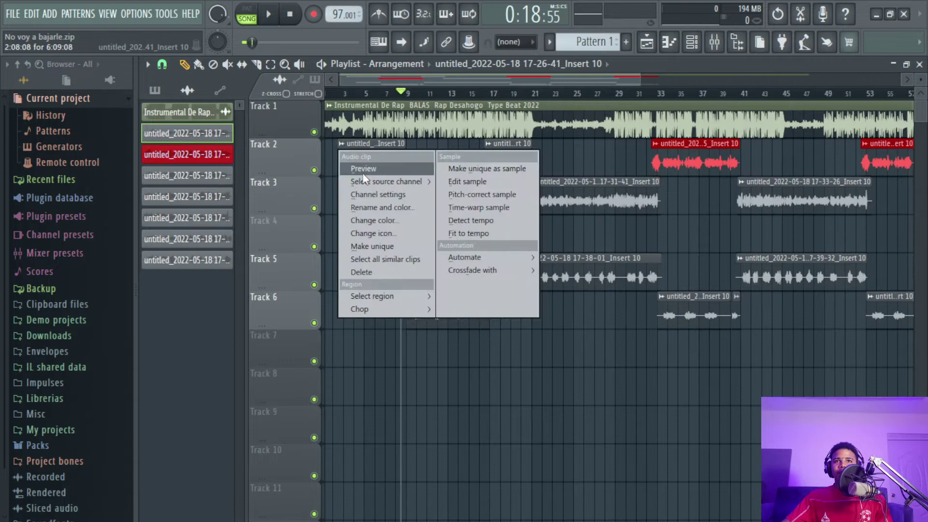
{"action": "left_click", "coordinate": [387, 216]}
{"action": "left_click", "coordinate": [491, 218]}
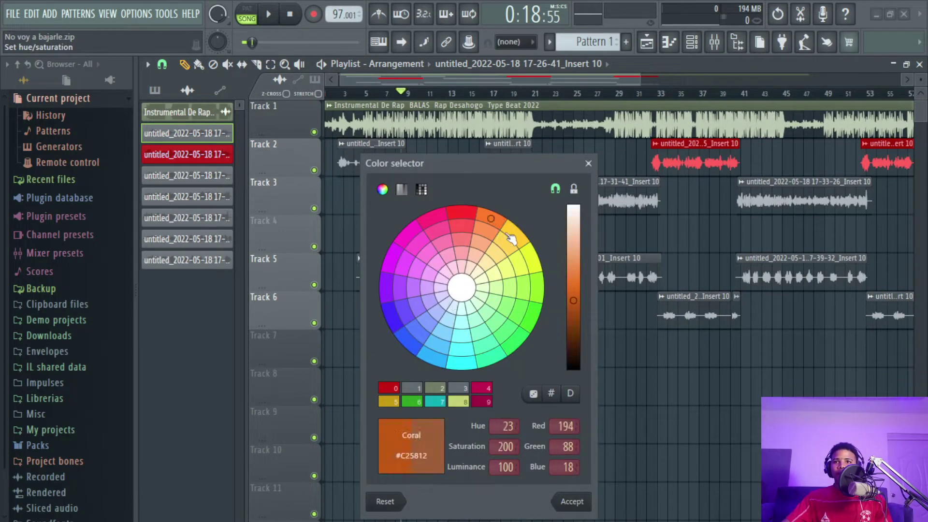
{"action": "left_click", "coordinate": [574, 290]}
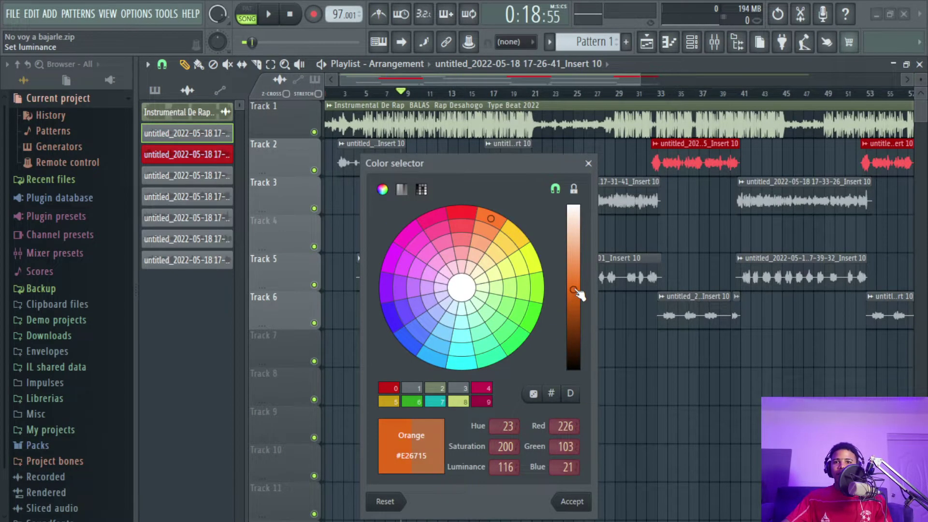
{"action": "left_click", "coordinate": [572, 502]}
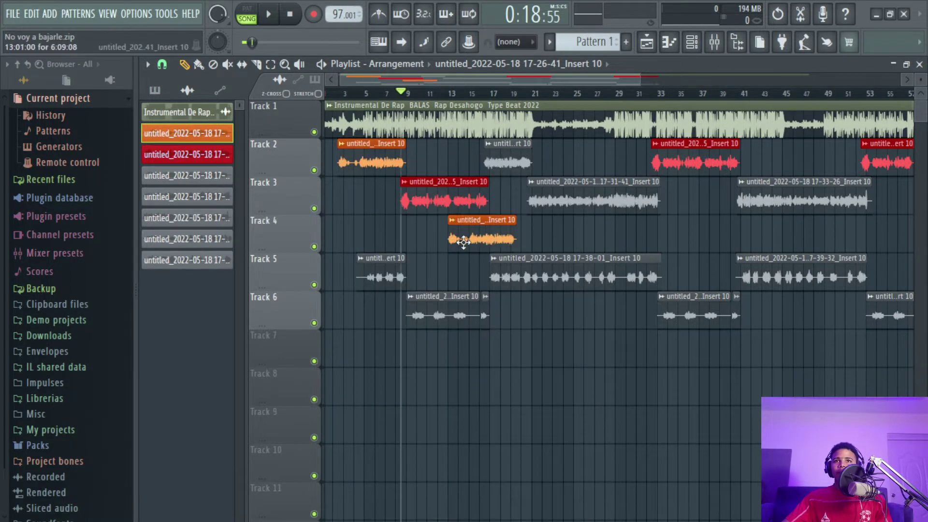
Apply the saved orange (#E26715) to the 17-31-41 clip on Track 3
{"action": "scroll", "coordinate": [498, 101], "scroll_direction": "down", "scroll_amount": 1}
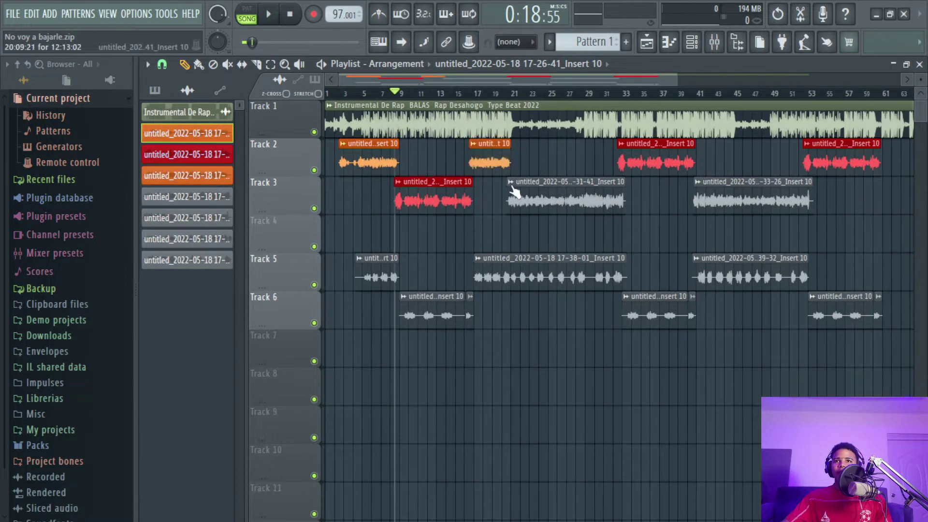
{"action": "left_click", "coordinate": [511, 182]}
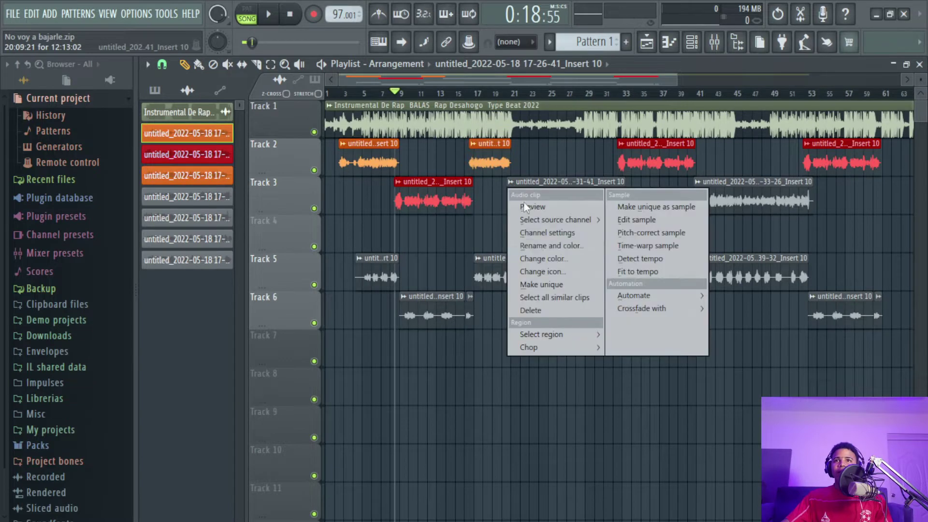
{"action": "left_click", "coordinate": [561, 262]}
{"action": "left_click", "coordinate": [562, 388]}
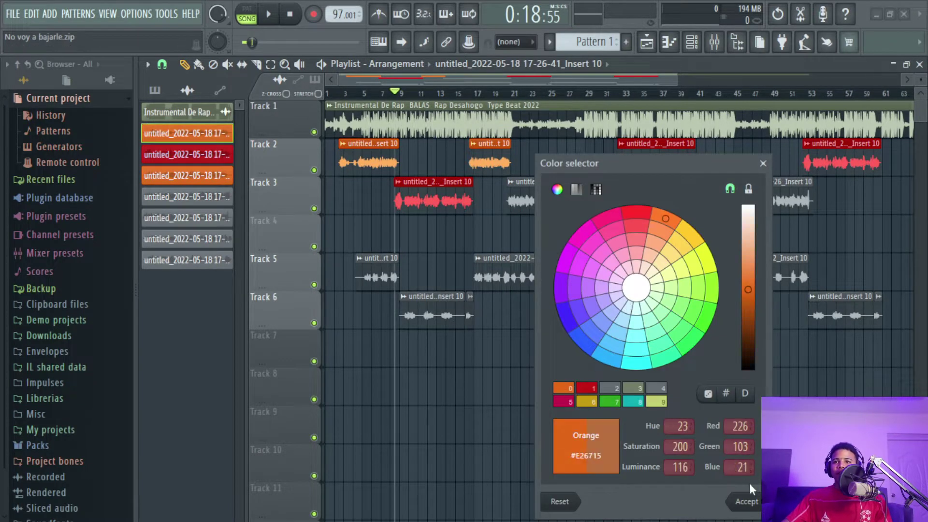
{"action": "left_click", "coordinate": [747, 502]}
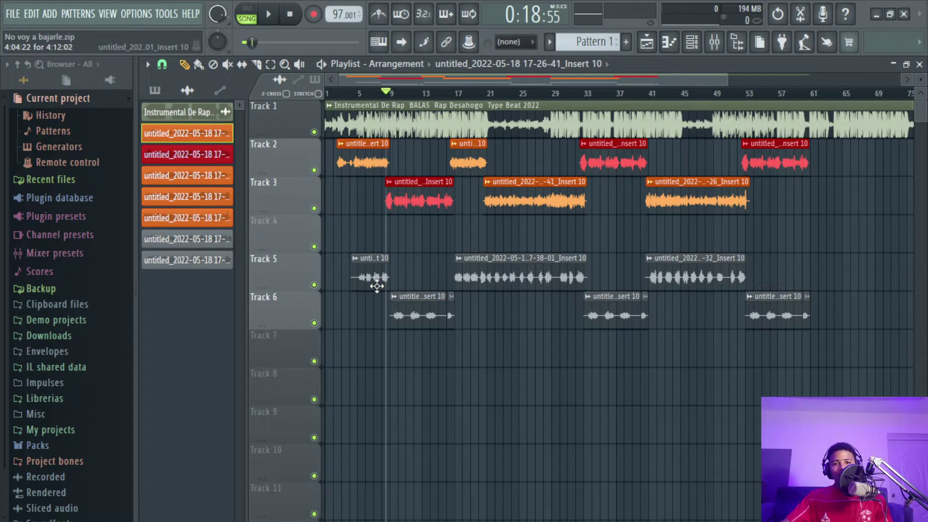
Recolor the first clip on Track 5 bright goldenrod (#EABB17), with luminance 121
{"action": "left_click", "coordinate": [357, 260]}
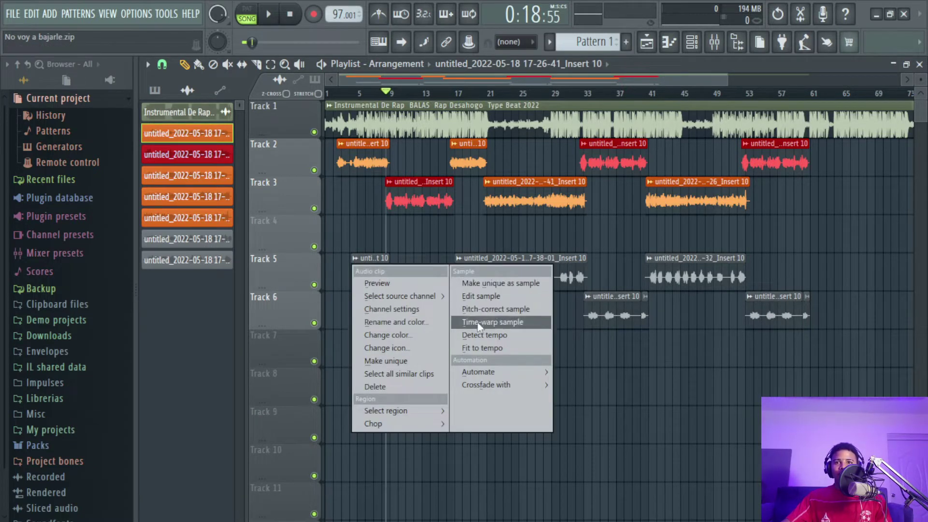
{"action": "left_click", "coordinate": [396, 334]}
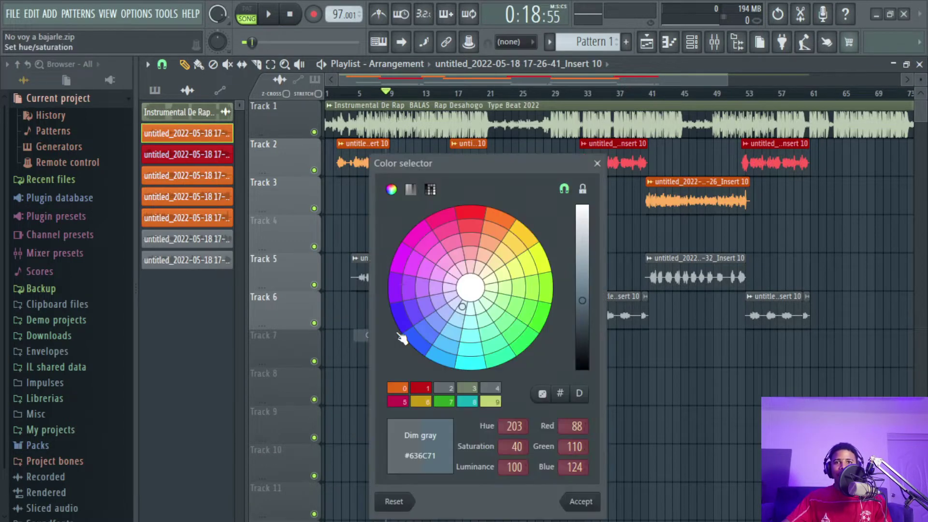
{"action": "left_click", "coordinate": [429, 403]}
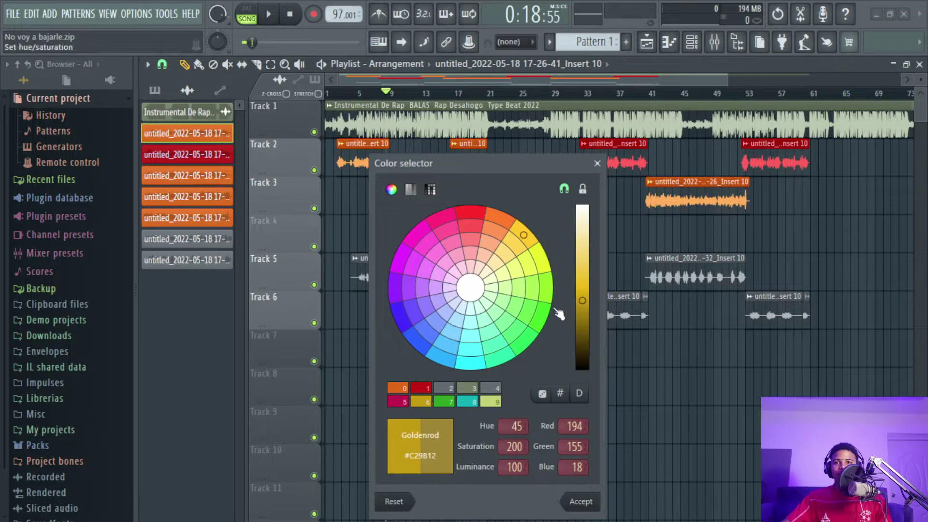
{"action": "left_click_drag", "start_coordinate": [583, 296], "coordinate": [582, 286]}
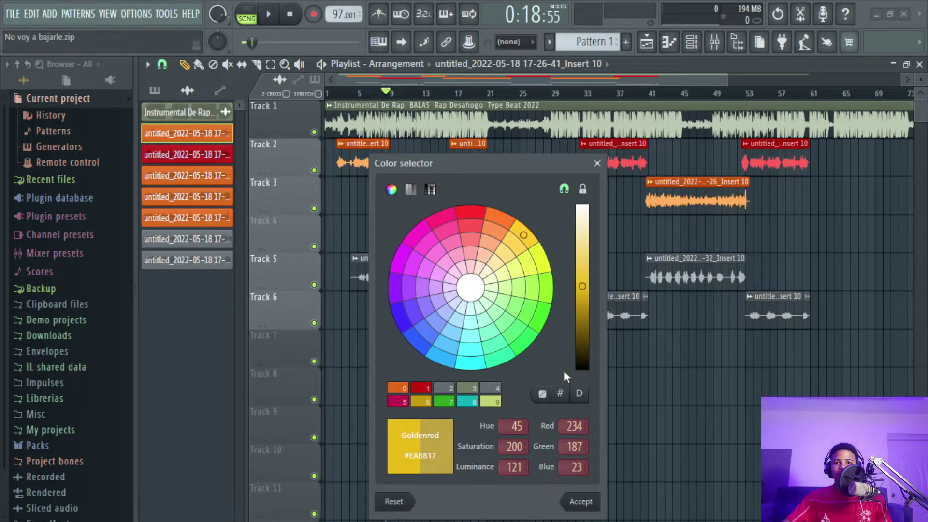
{"action": "left_click", "coordinate": [584, 504]}
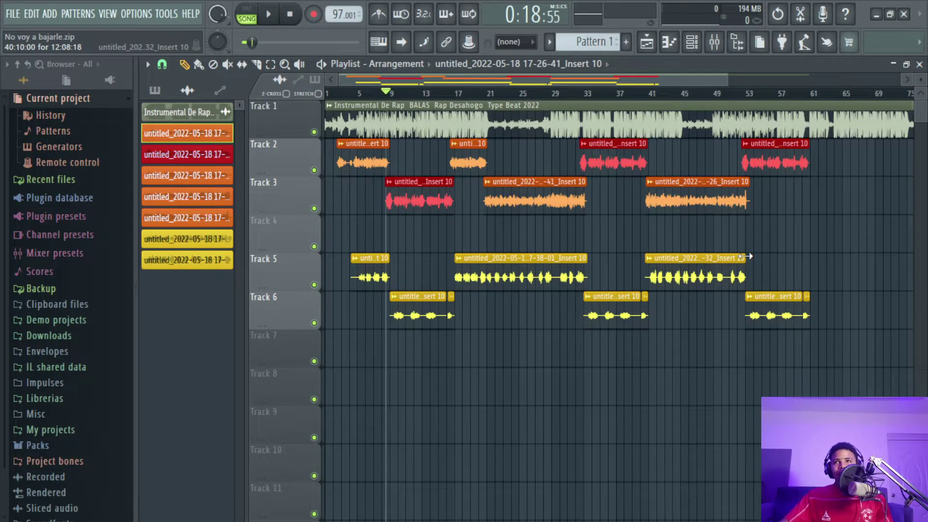
Solo Tracks 2 and 3 together and place the playhead at bar 2, before the first vocal clip
{"action": "scroll", "coordinate": [688, 224], "scroll_direction": "down", "scroll_amount": 2}
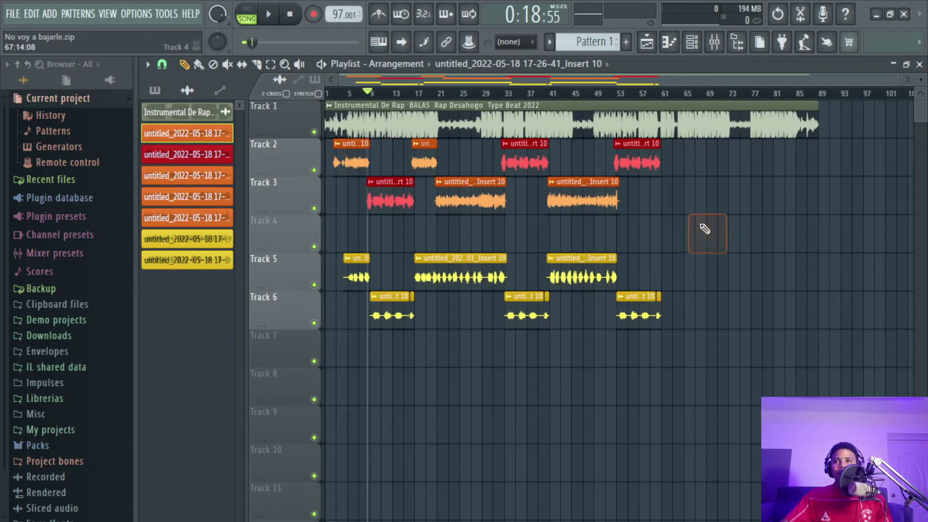
{"action": "scroll", "coordinate": [332, 100], "scroll_direction": "up", "scroll_amount": 2}
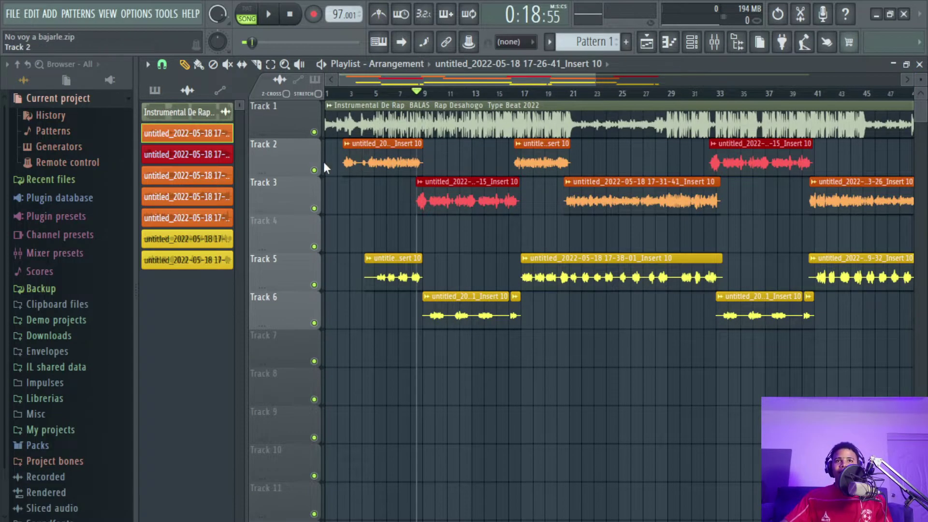
{"action": "left_click", "coordinate": [314, 170], "text": "ctrl"}
{"action": "left_click", "coordinate": [314, 208]}
{"action": "scroll", "coordinate": [343, 101], "scroll_direction": "down", "scroll_amount": 2}
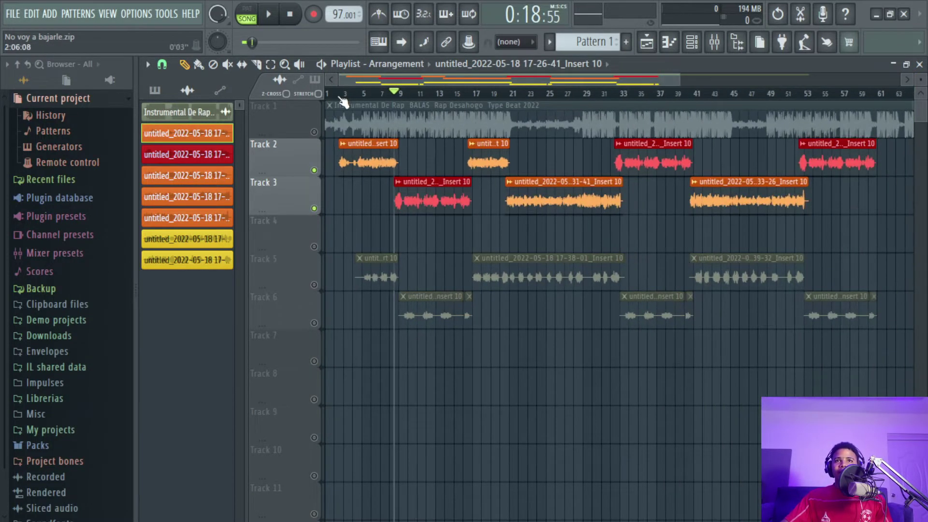
{"action": "mouse_move", "coordinate": [340, 98]}
{"action": "left_mouse_down"}
{"action": "mouse_move", "coordinate": [769, 94]}
{"action": "mouse_move", "coordinate": [342, 96]}
{"action": "left_mouse_up"}
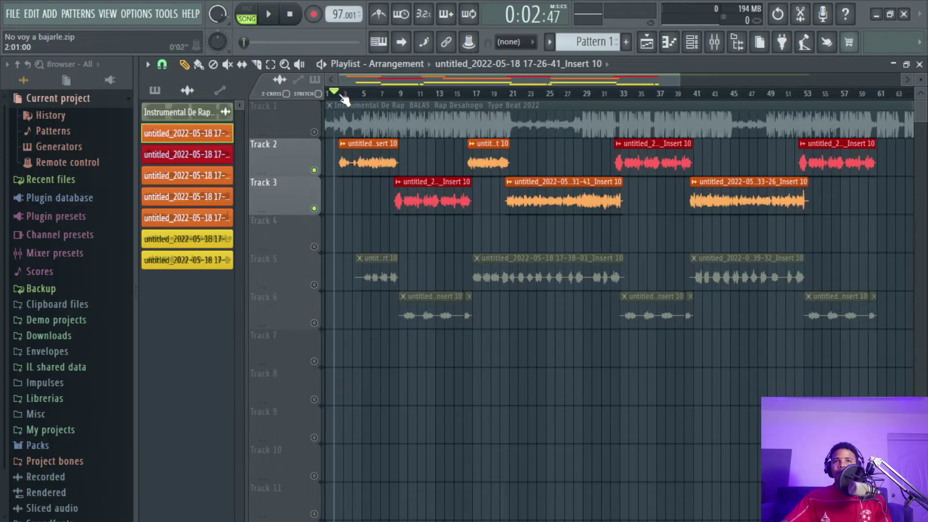
{"action": "scroll", "coordinate": [343, 99], "scroll_direction": "up", "scroll_amount": 3}
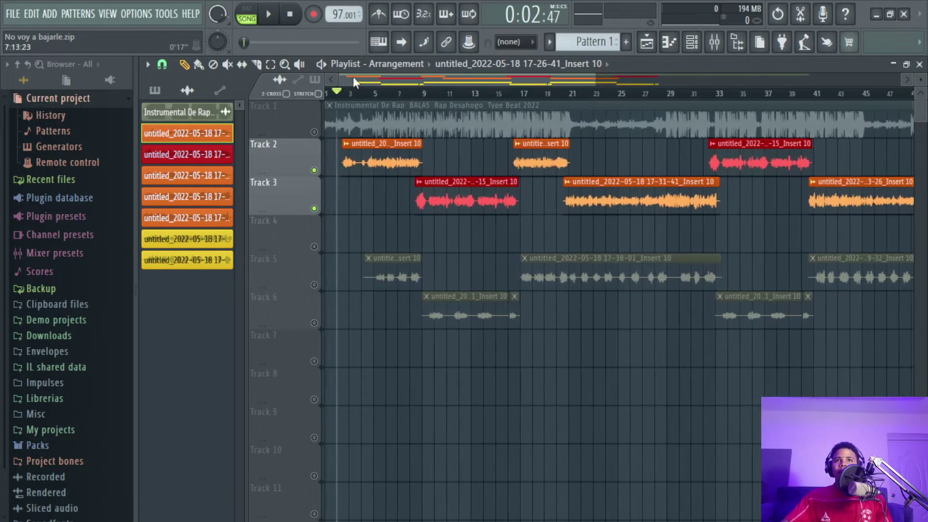
Open the channel settings of the first verse clip on Track 2 and check its assigned mixer track
{"action": "double_click", "coordinate": [383, 143]}
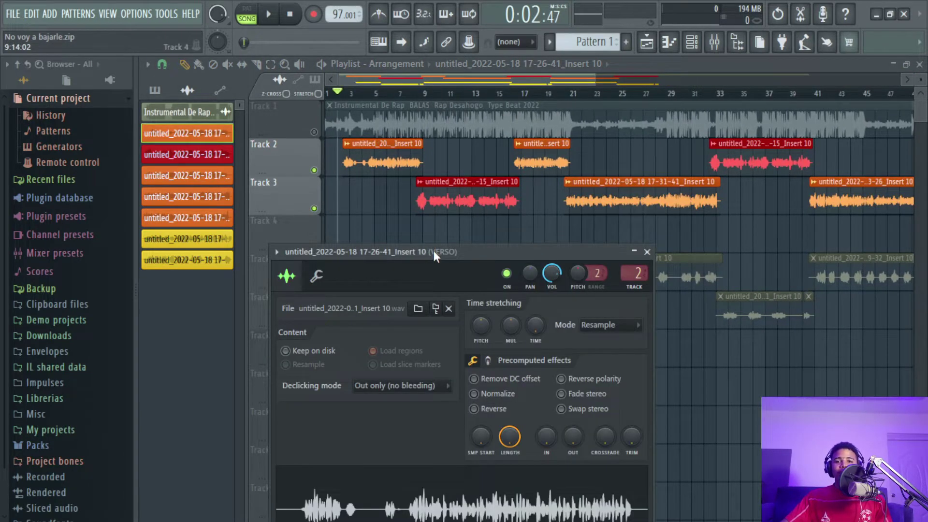
{"action": "left_click_drag", "start_coordinate": [433, 253], "coordinate": [436, 216]}
{"action": "left_click_drag", "start_coordinate": [518, 218], "coordinate": [492, 158]}
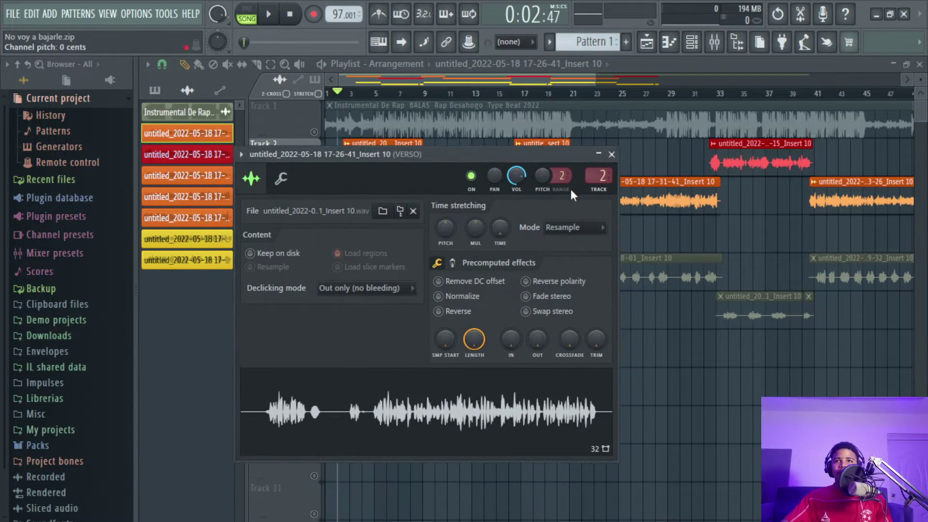
{"action": "left_click", "coordinate": [600, 180]}
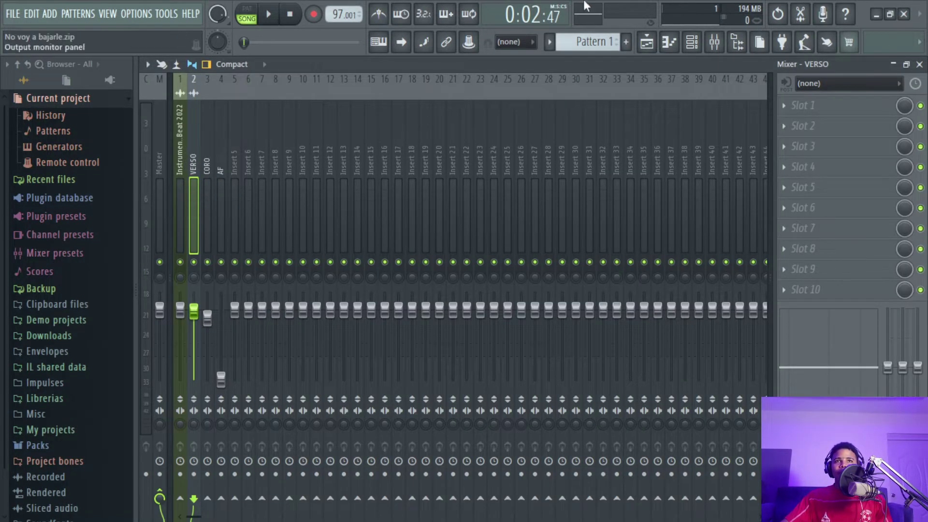
{"action": "left_click", "coordinate": [647, 42]}
{"action": "left_click", "coordinate": [610, 185]}
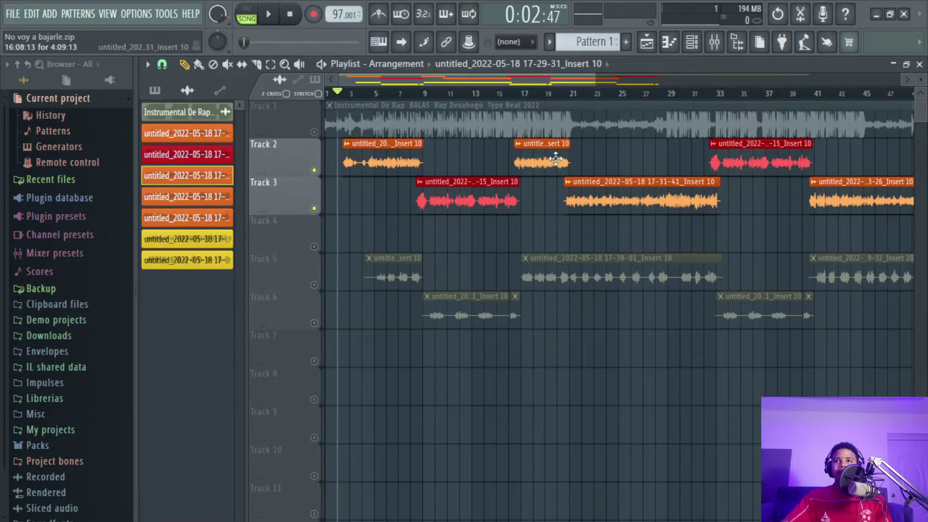
Check which mixer track the 17-31-41 verse clip on Track 3 is routed to, and close its channel settings
{"action": "double_click", "coordinate": [610, 184]}
{"action": "double_click", "coordinate": [582, 220]}
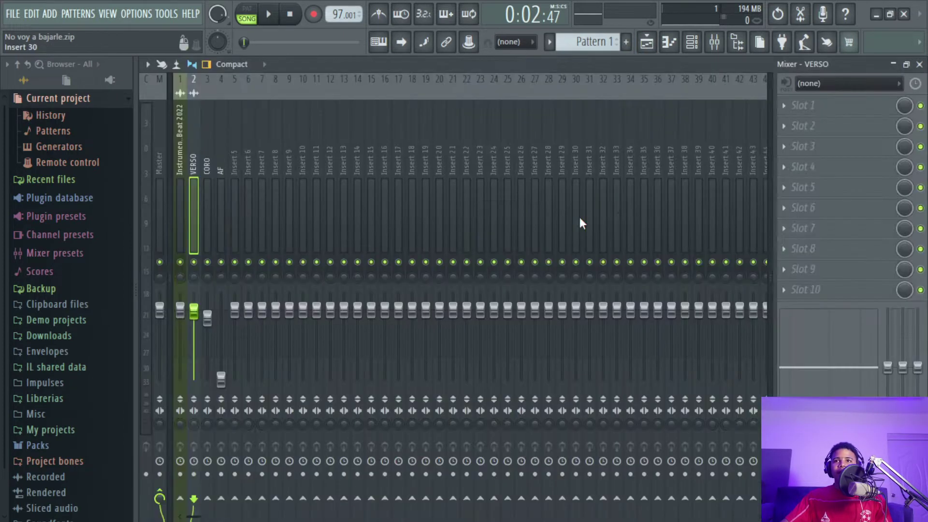
{"action": "left_click", "coordinate": [183, 174]}
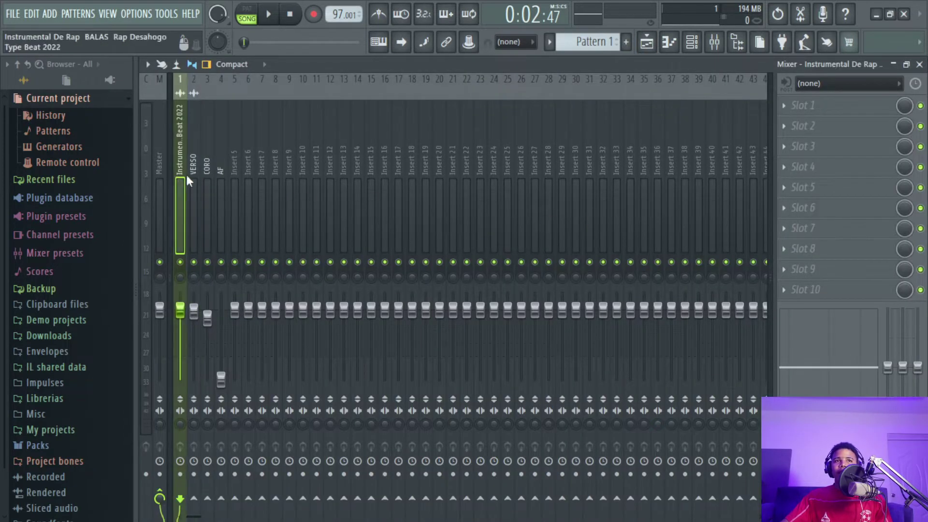
{"action": "left_click", "coordinate": [920, 65]}
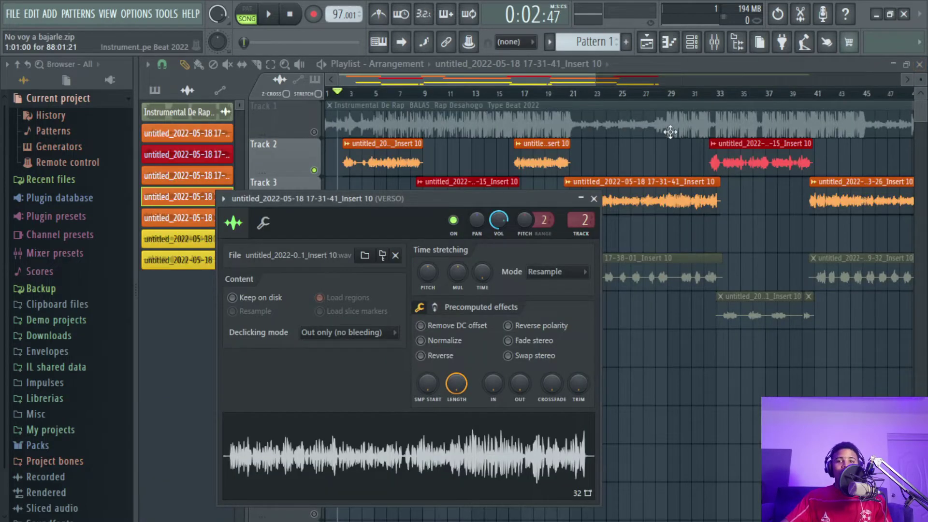
{"action": "left_click", "coordinate": [599, 195]}
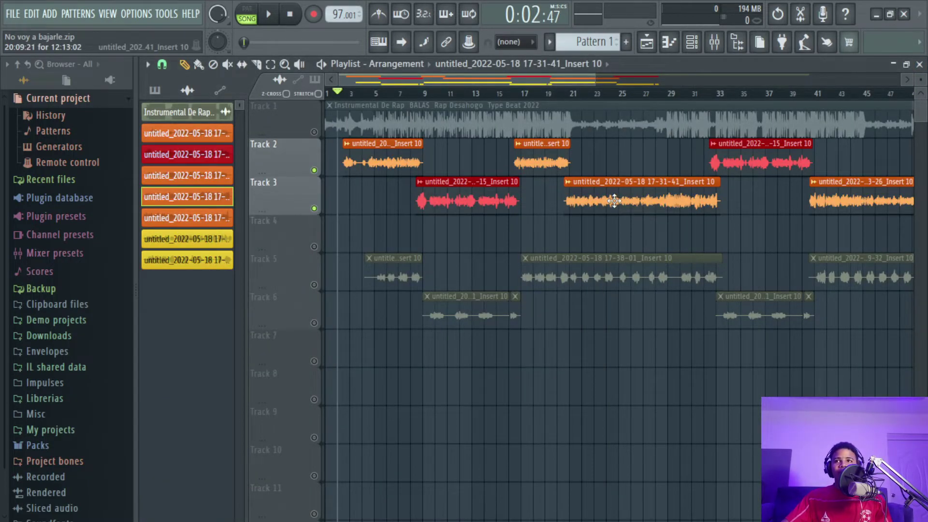
Switch the 17-31-41 clip's mixer target to Master, and set it back to mixer track 2 (VERSO)
{"action": "double_click", "coordinate": [614, 201]}
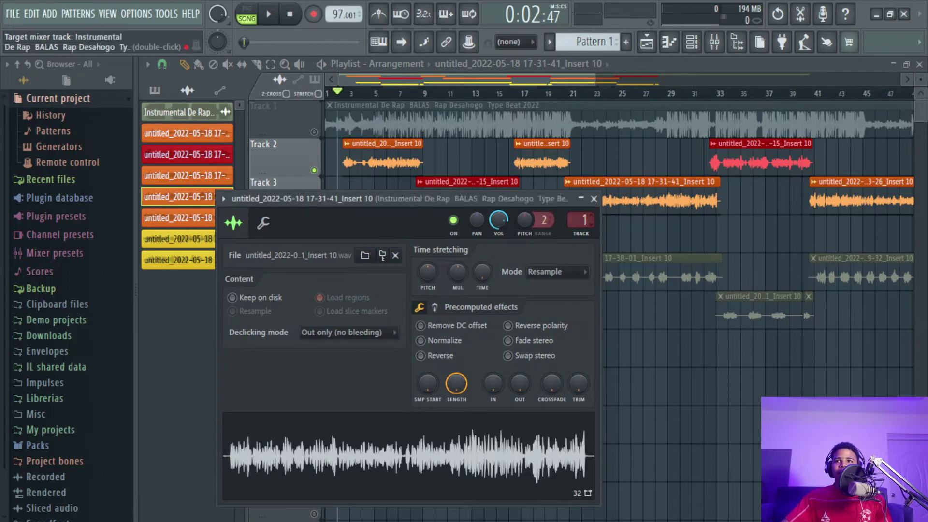
{"action": "left_click_drag", "start_coordinate": [587, 220], "coordinate": [586, 226]}
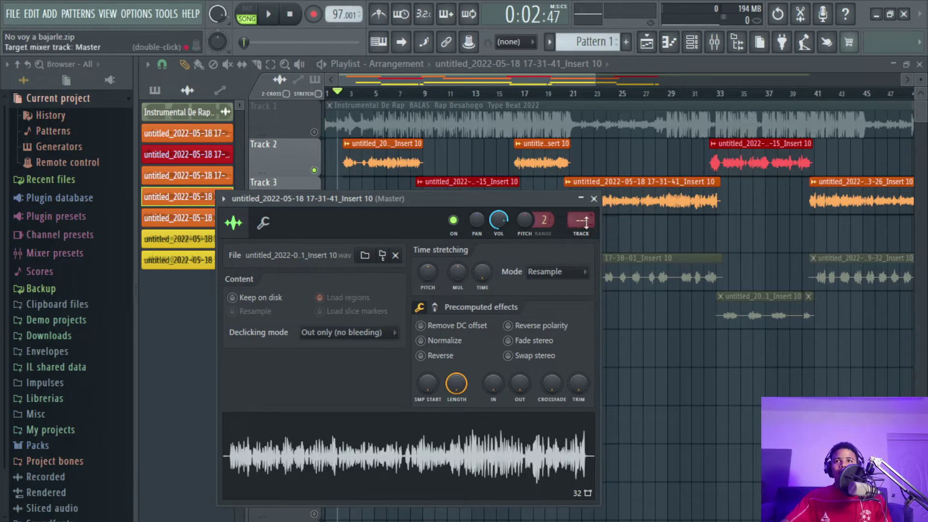
{"action": "scroll", "coordinate": [585, 221], "scroll_direction": "up", "scroll_amount": 2}
{"action": "scroll", "coordinate": [583, 221], "scroll_direction": "down", "scroll_amount": 2}
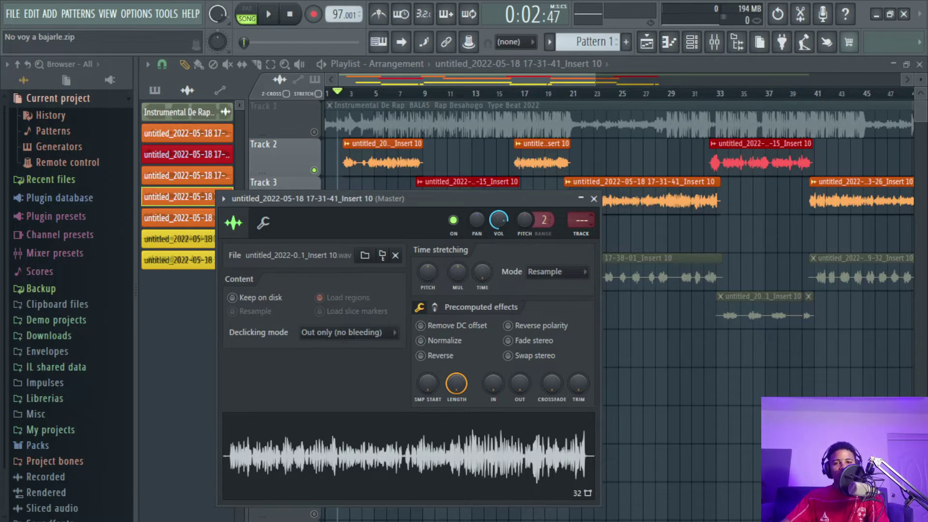
{"action": "type", "text": "2"}
{"action": "key", "text": "Return"}
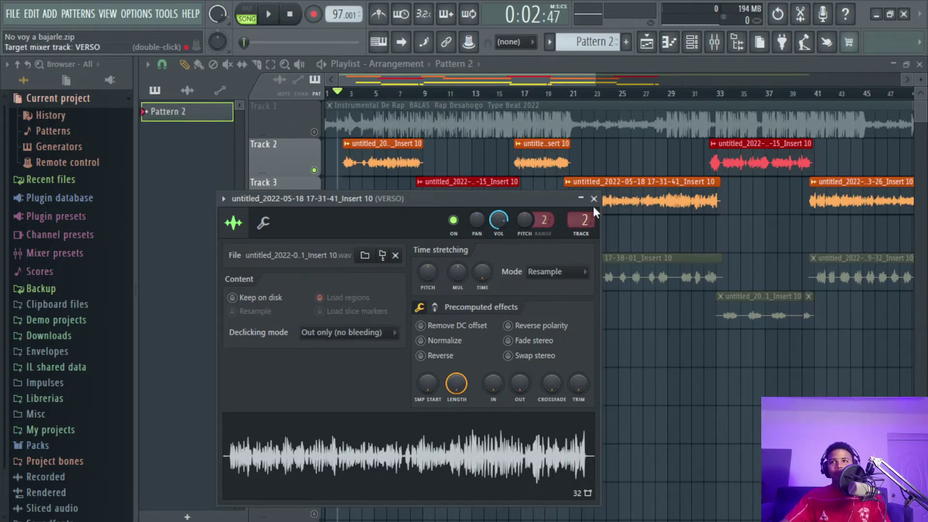
{"action": "left_click", "coordinate": [594, 200]}
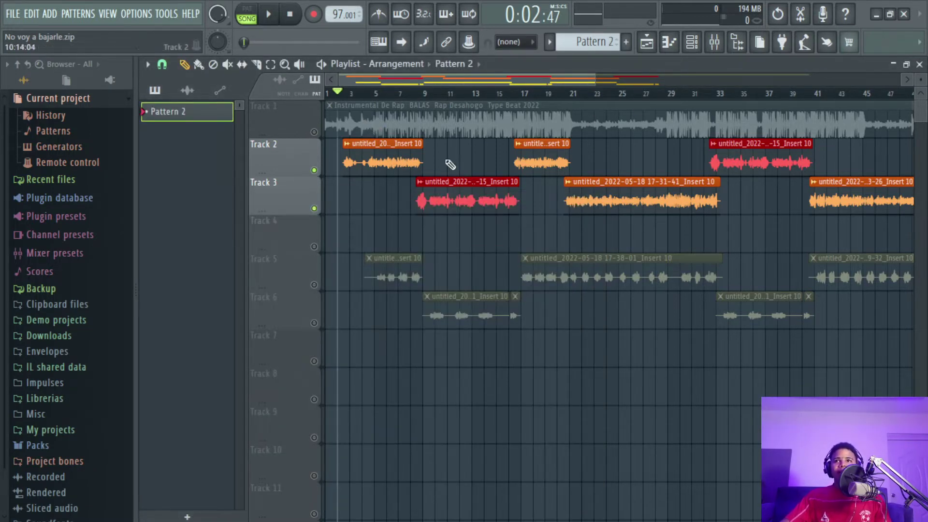
Find the mixer track assigned to the first chorus clip on Track 3, and recolor that CORO track red
{"action": "double_click", "coordinate": [469, 207]}
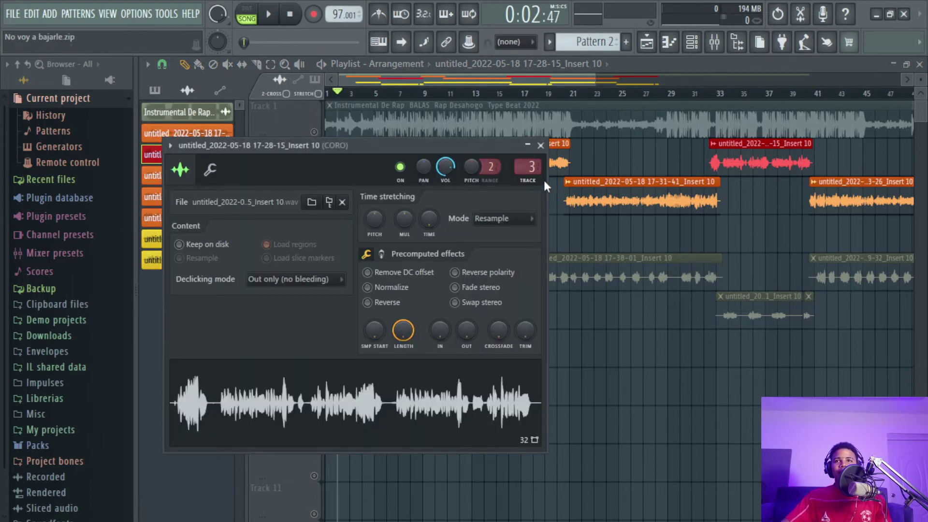
{"action": "left_click", "coordinate": [537, 162]}
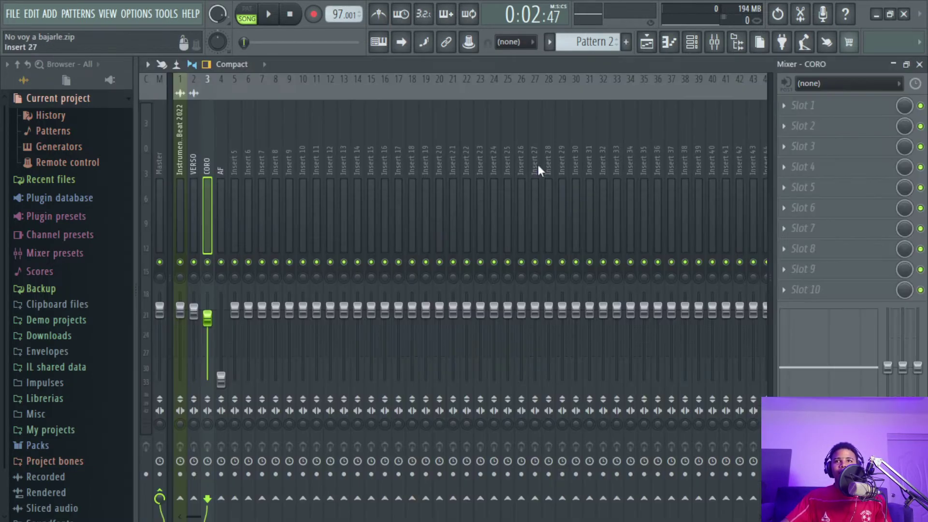
{"action": "right_click", "coordinate": [210, 153]}
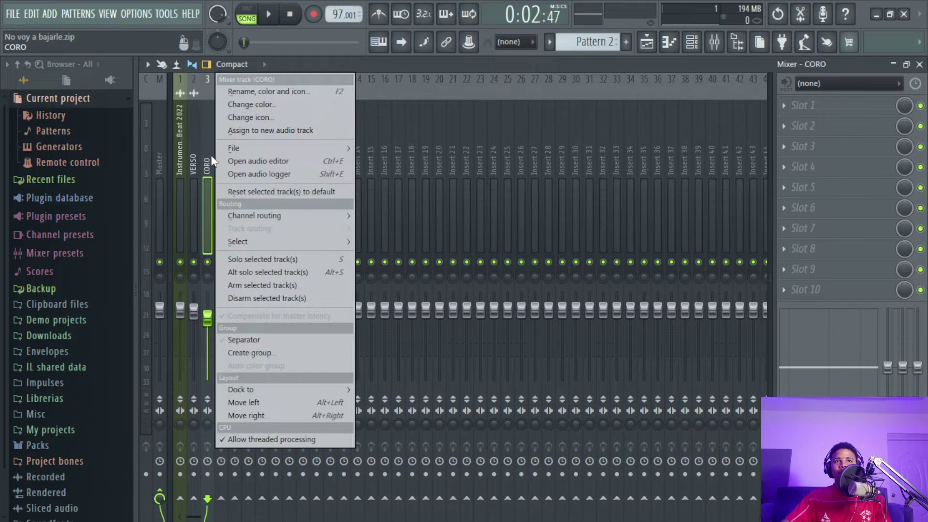
{"action": "left_click", "coordinate": [282, 90]}
{"action": "left_click", "coordinate": [265, 88]}
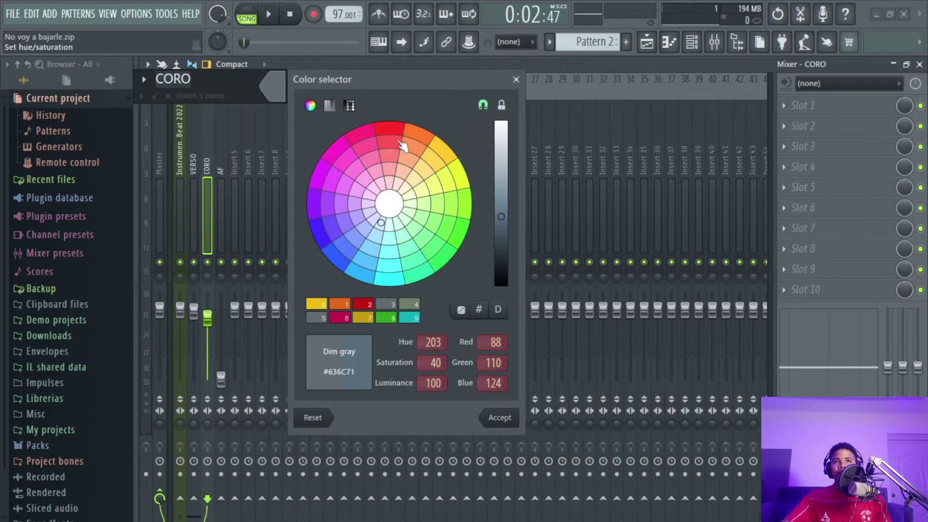
{"action": "left_click", "coordinate": [390, 129]}
{"action": "left_click", "coordinate": [516, 417]}
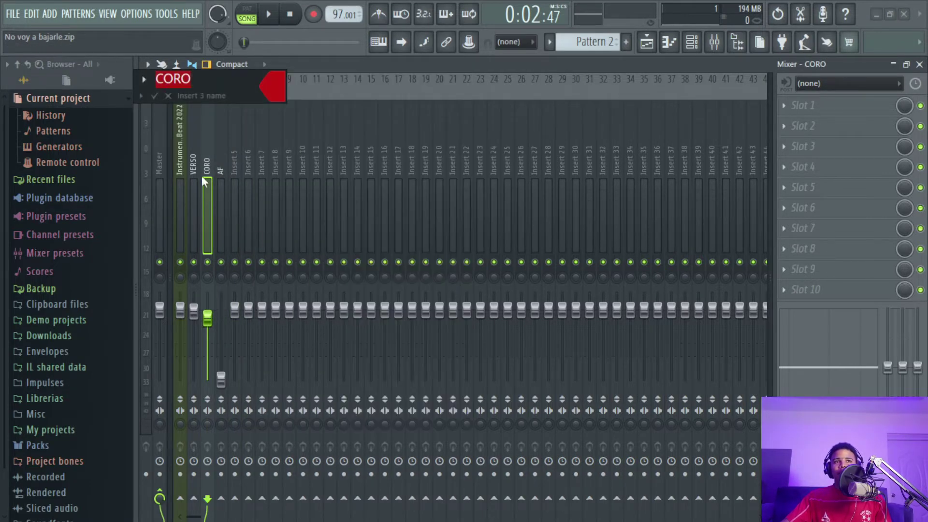
{"action": "left_click", "coordinate": [155, 96]}
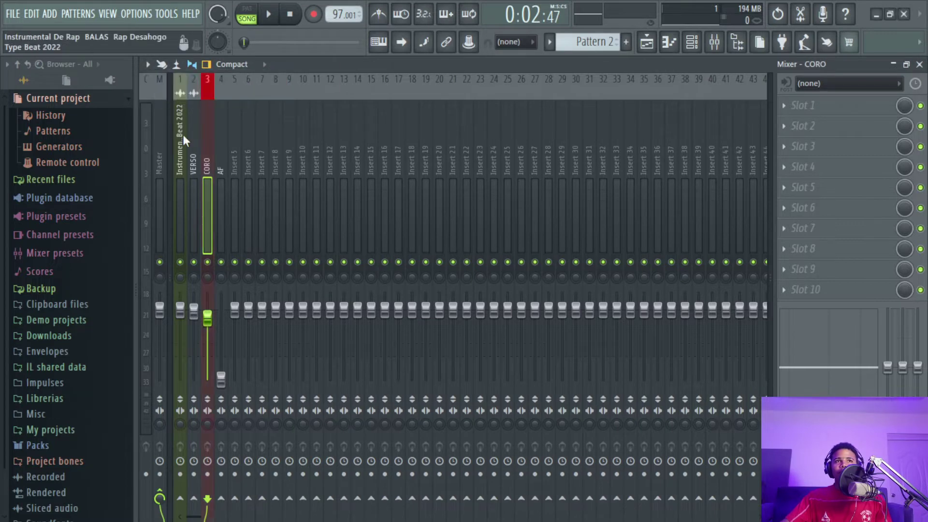
Recolor the VERSO mixer track with the saved orange (#E26715)
{"action": "right_click", "coordinate": [198, 151]}
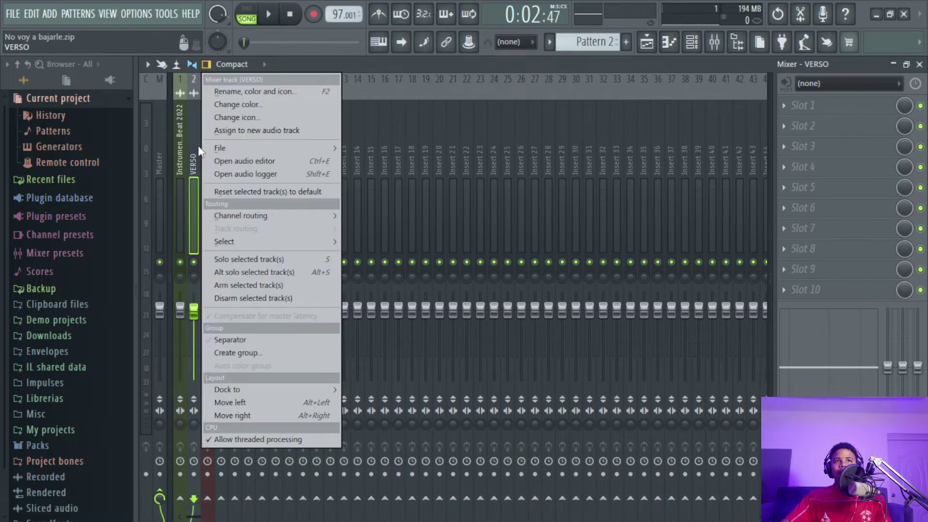
{"action": "left_click", "coordinate": [242, 90]}
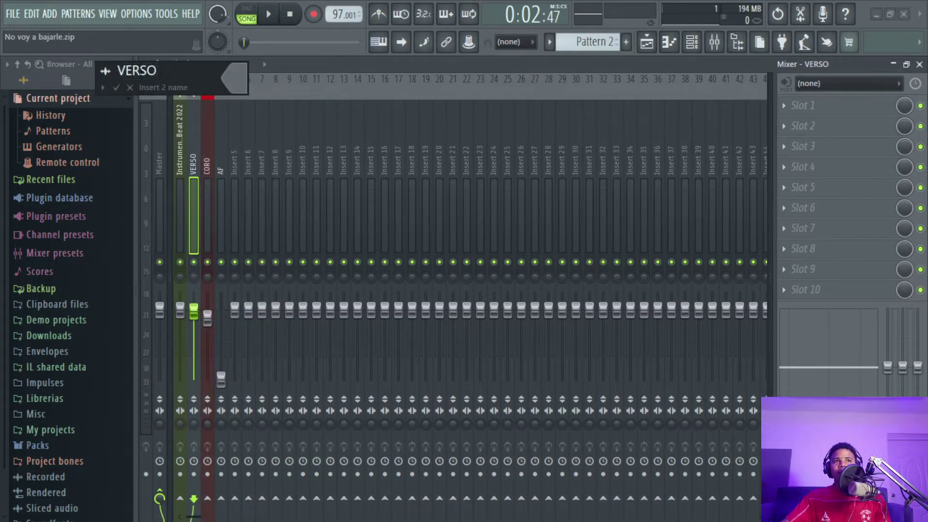
{"action": "left_click", "coordinate": [245, 83]}
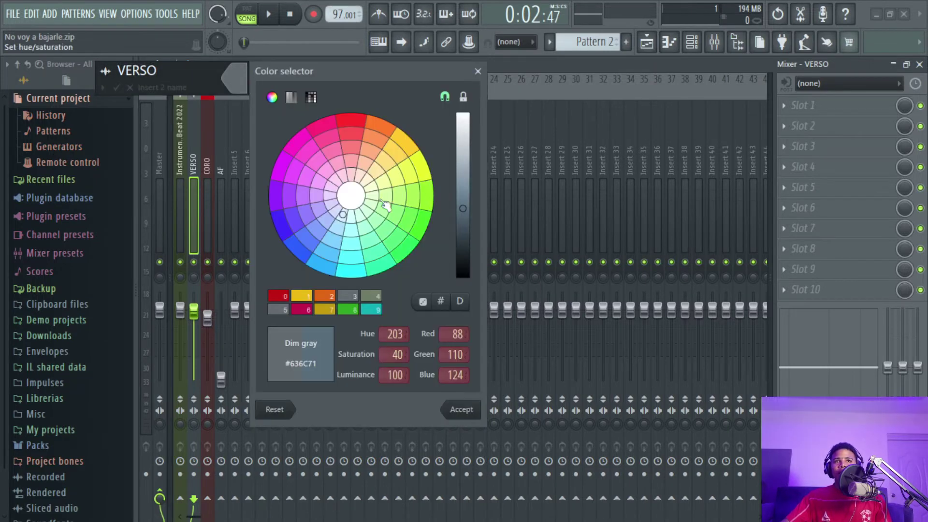
{"action": "left_click", "coordinate": [319, 308]}
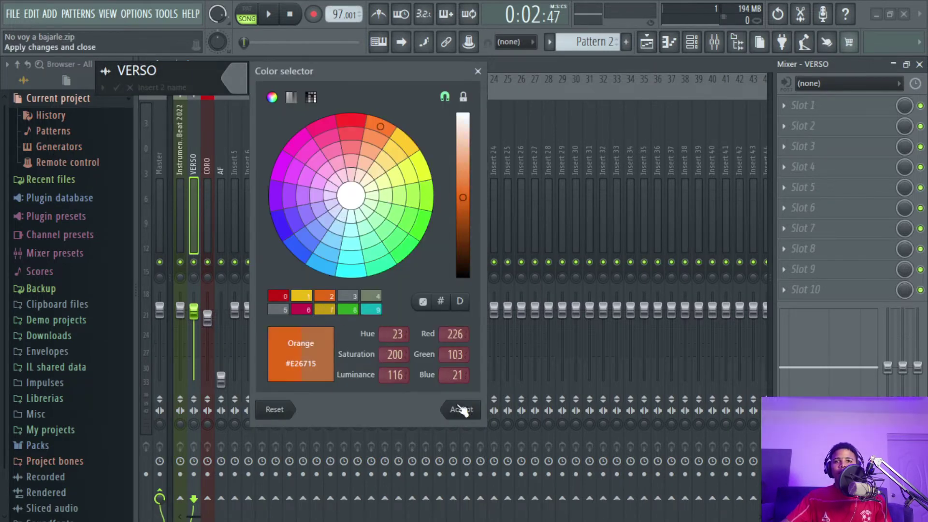
{"action": "left_click", "coordinate": [461, 408]}
{"action": "key", "text": "Return"}
Recolor the AF mixer track with the saved yellow used for the backing clips
{"action": "left_click", "coordinate": [219, 158]}
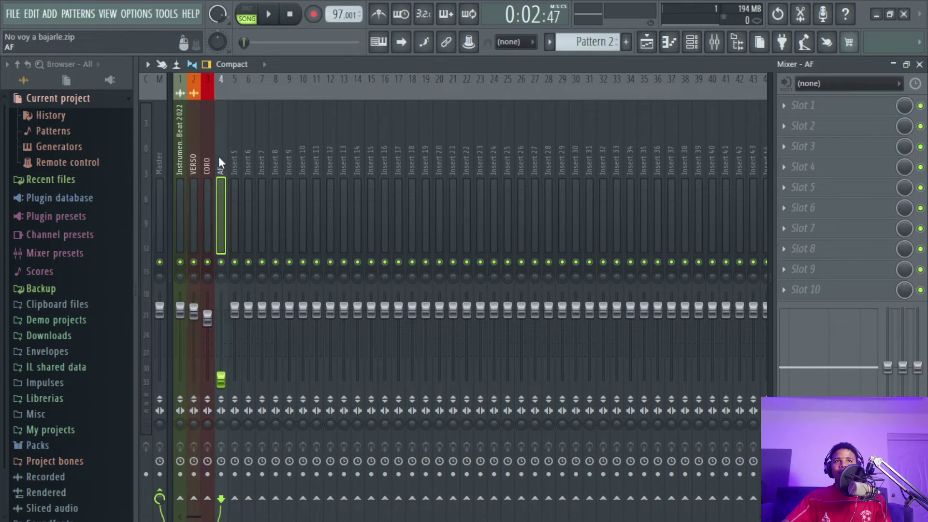
{"action": "right_click", "coordinate": [223, 176]}
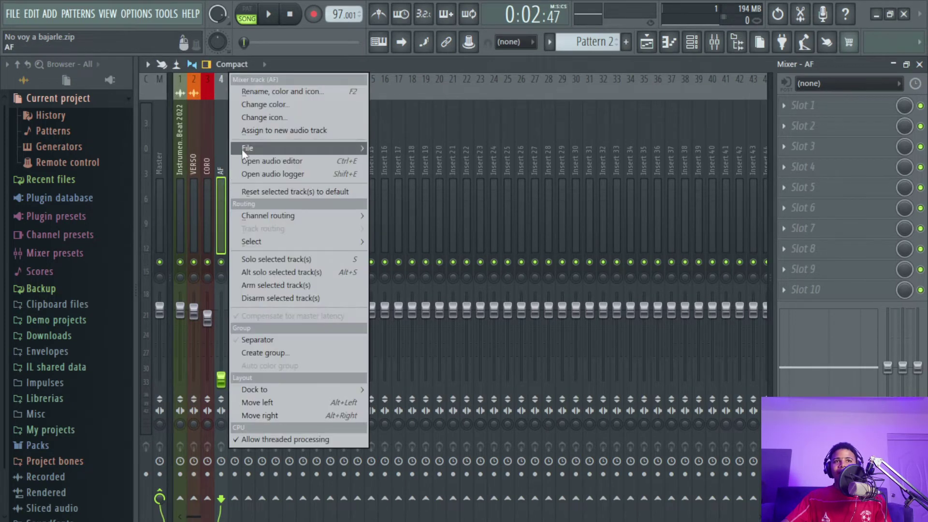
{"action": "left_click", "coordinate": [255, 95]}
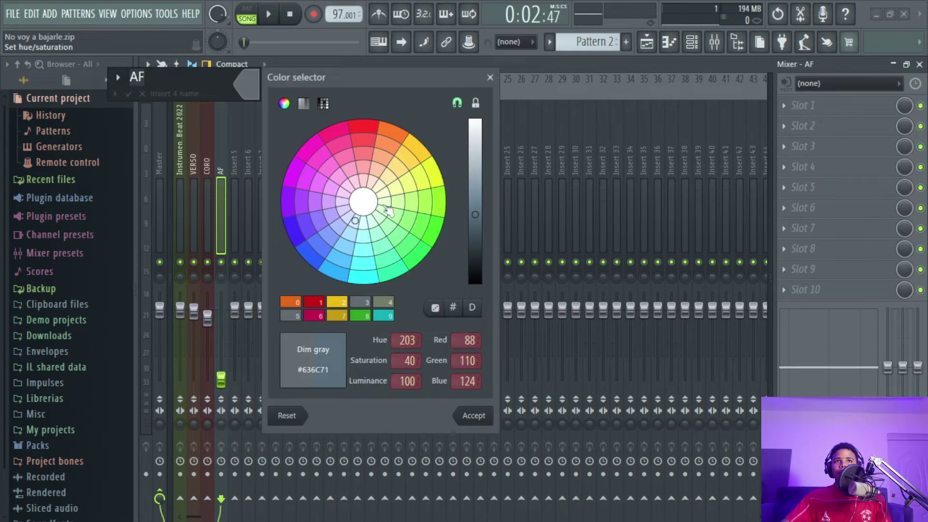
{"action": "left_click", "coordinate": [343, 303]}
{"action": "left_click", "coordinate": [473, 414]}
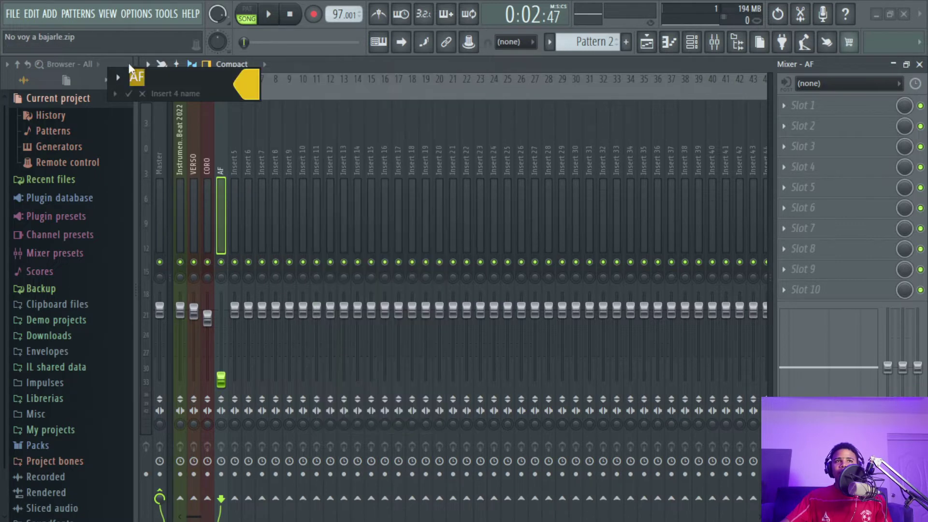
{"action": "left_click", "coordinate": [136, 94]}
Check the instrumental clip's mixer track assignment, and solo and unsolo Track 1 to reactivate all playlist tracks
{"action": "left_click_drag", "start_coordinate": [222, 155], "coordinate": [181, 172]}
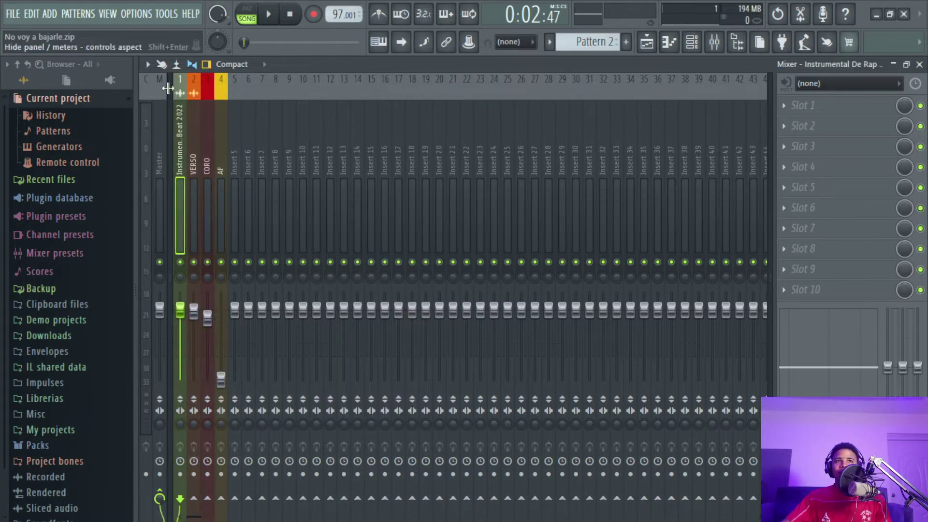
{"action": "left_click", "coordinate": [649, 45]}
{"action": "double_click", "coordinate": [513, 126]}
{"action": "left_click_drag", "start_coordinate": [530, 158], "coordinate": [525, 175]}
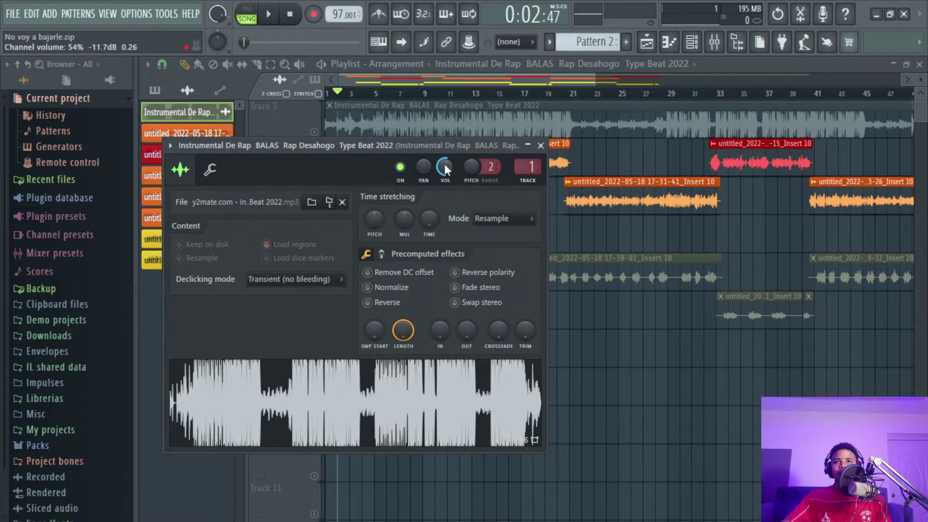
{"action": "left_click", "coordinate": [541, 145]}
{"action": "right_click", "coordinate": [315, 132]}
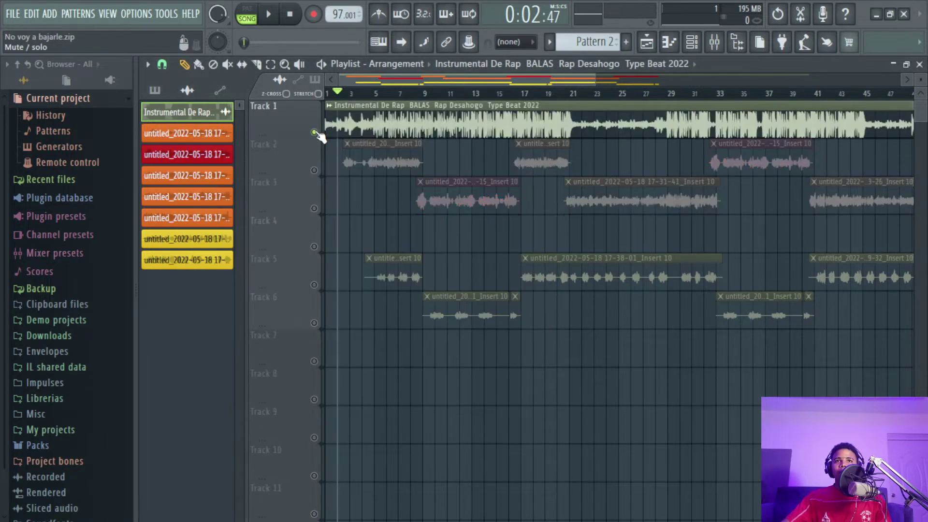
{"action": "right_click", "coordinate": [314, 132]}
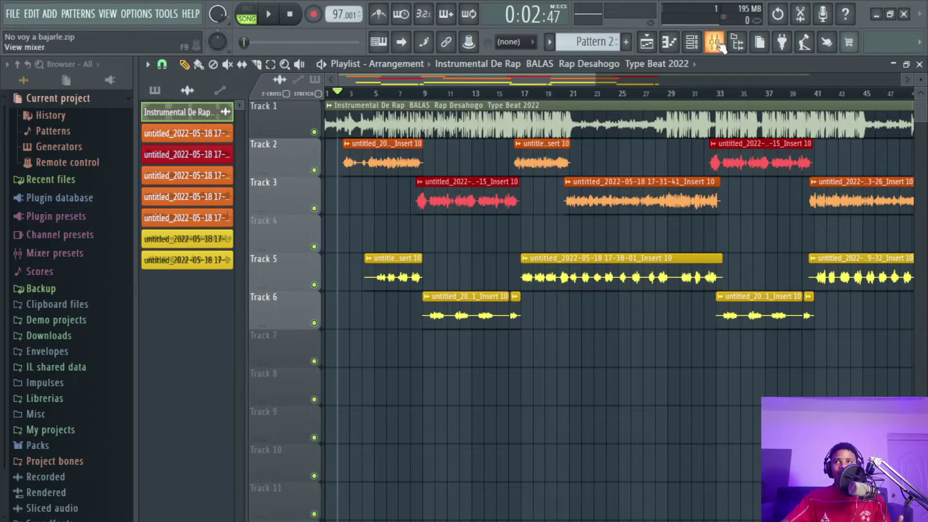
Lower the CORO, VERSO and instrumental mixer faders to 0% volume
{"action": "key", "text": "F9"}
{"action": "left_click_drag", "start_coordinate": [208, 317], "coordinate": [204, 363]}
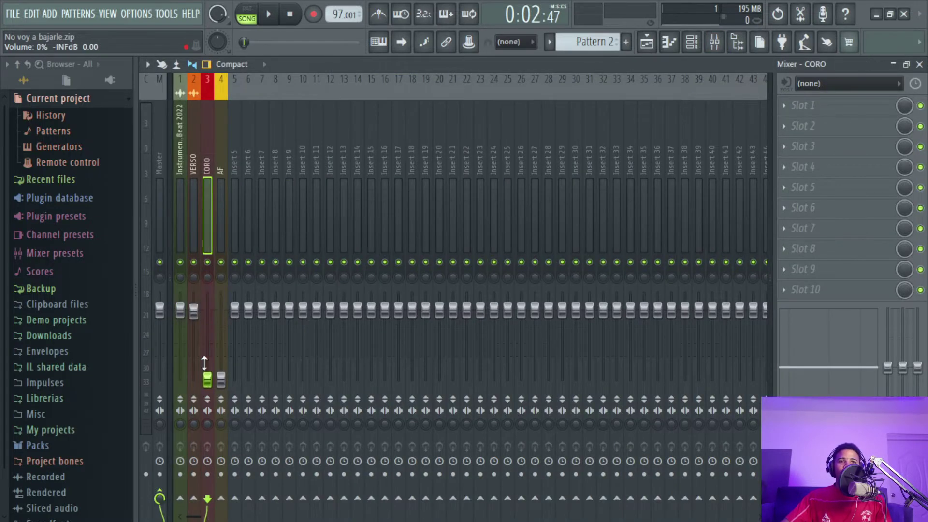
{"action": "left_click_drag", "start_coordinate": [195, 323], "coordinate": [194, 361]}
{"action": "left_click", "coordinate": [183, 198]}
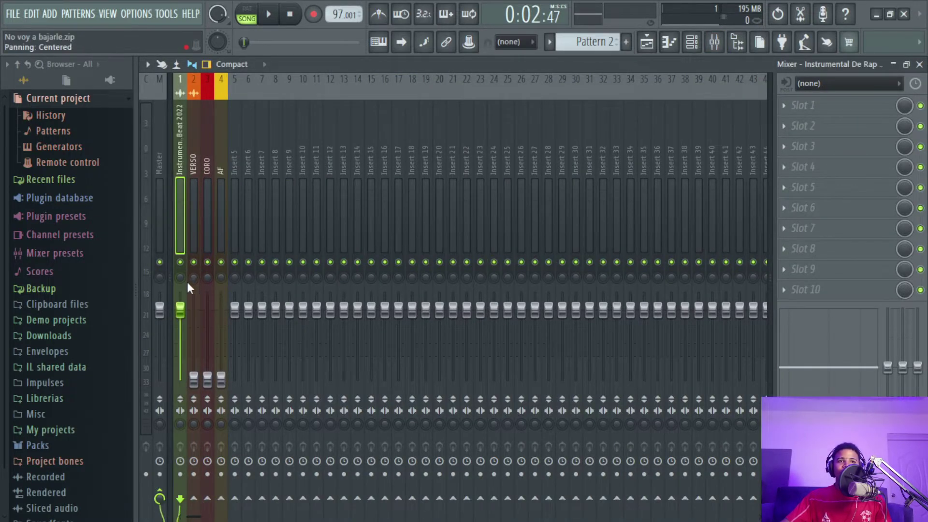
{"action": "left_click_drag", "start_coordinate": [181, 312], "coordinate": [181, 379]}
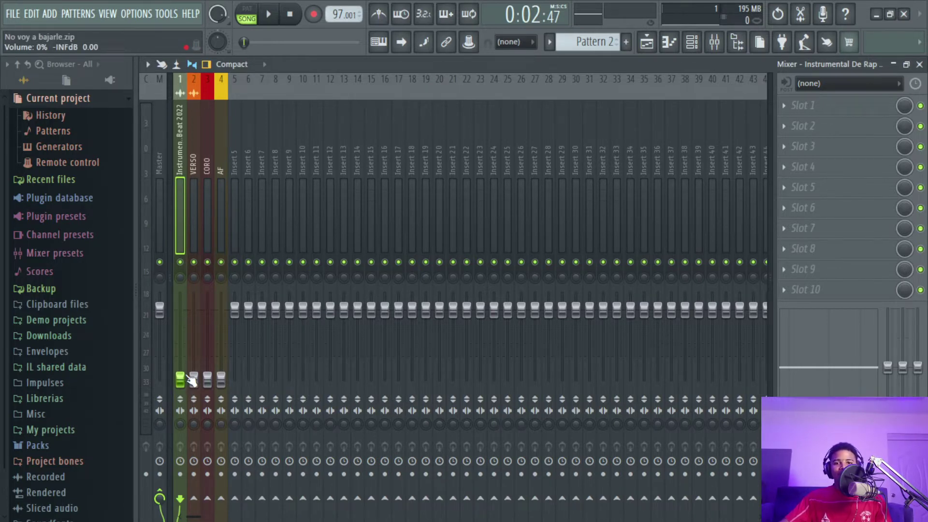
Play the song and raise the instrumental mixer fader to about 73% (-6.4 dB)
{"action": "key", "text": "space"}
{"action": "left_click_drag", "start_coordinate": [180, 380], "coordinate": [180, 329]}
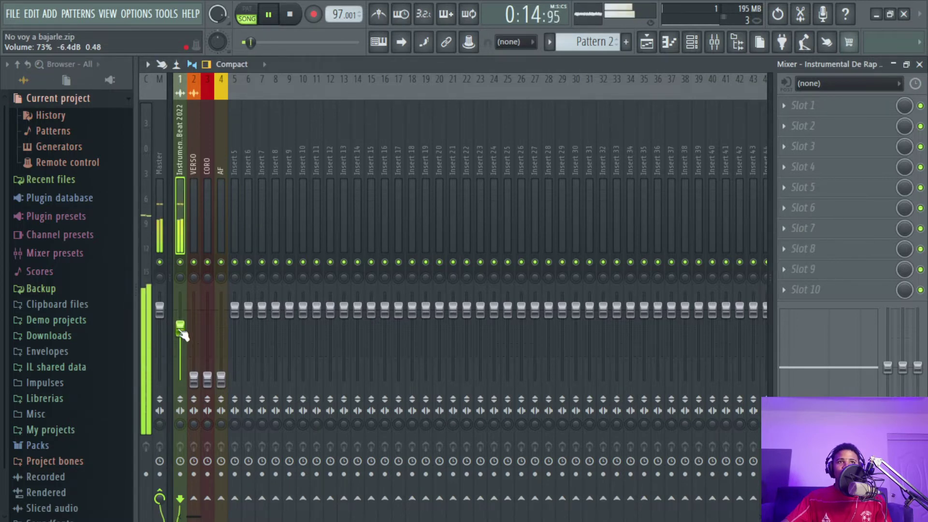
Fine-tune the instrumental mixer fader while the song plays and stop playback
{"action": "left_click_drag", "start_coordinate": [180, 329], "coordinate": [180, 331]}
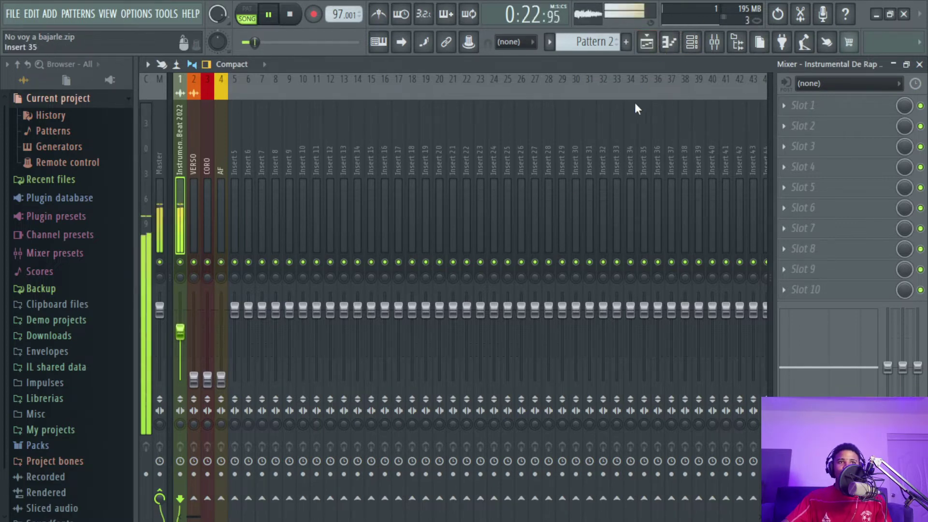
{"action": "left_click_drag", "start_coordinate": [183, 332], "coordinate": [183, 333]}
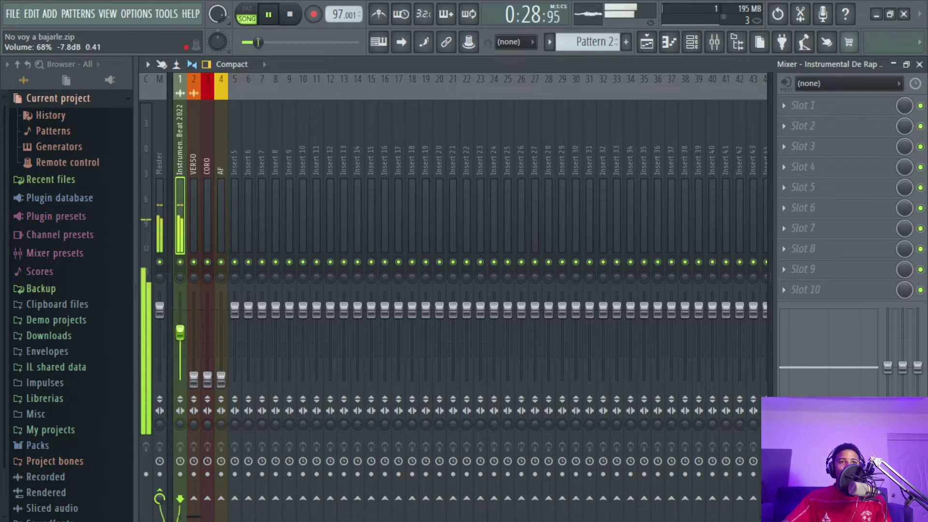
{"action": "left_click_drag", "start_coordinate": [182, 333], "coordinate": [188, 334]}
{"action": "key", "text": "space"}
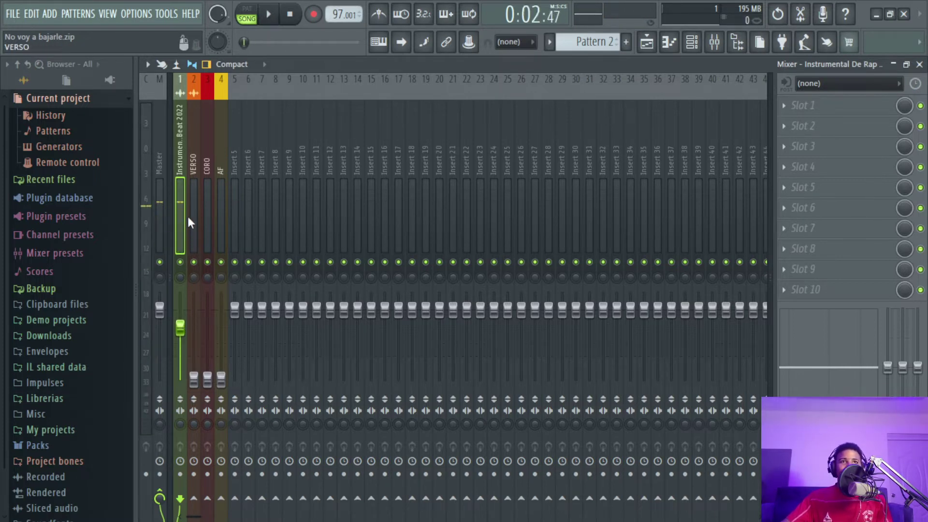
Play the song and raise the VERSO mixer fader to about 95% (-1.0 dB), checking the verse clips in the playlist
{"action": "left_click", "coordinate": [192, 221]}
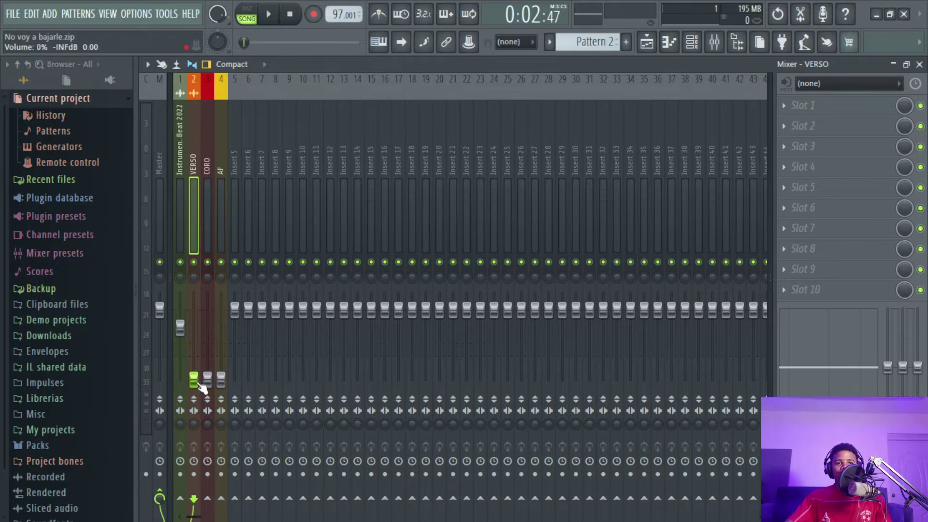
{"action": "key", "text": "space"}
{"action": "left_click_drag", "start_coordinate": [195, 382], "coordinate": [194, 312]}
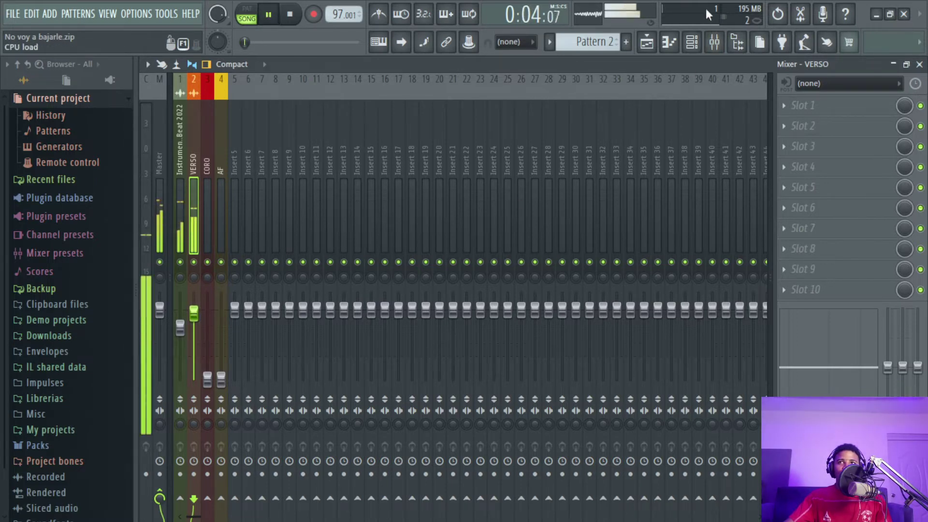
{"action": "left_click", "coordinate": [647, 42]}
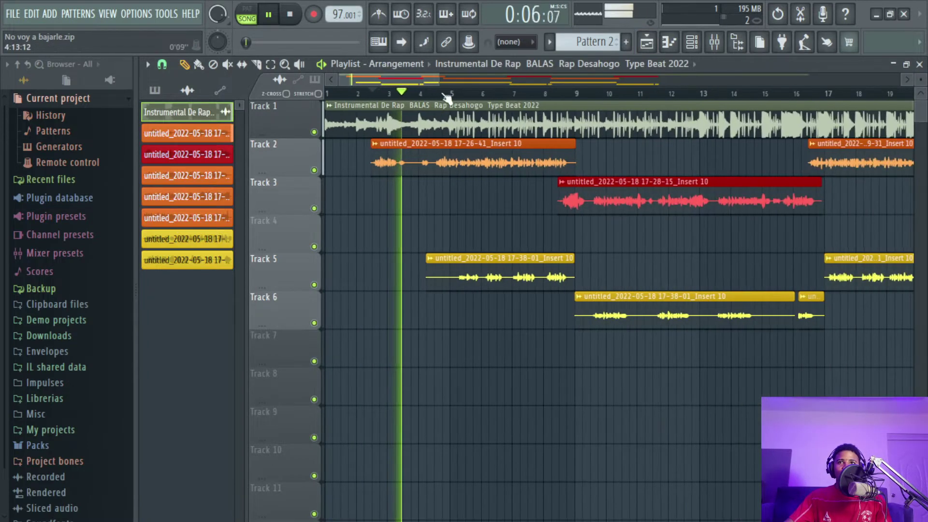
{"action": "scroll", "coordinate": [445, 96], "scroll_direction": "down", "scroll_amount": 3}
{"action": "key", "text": "F9"}
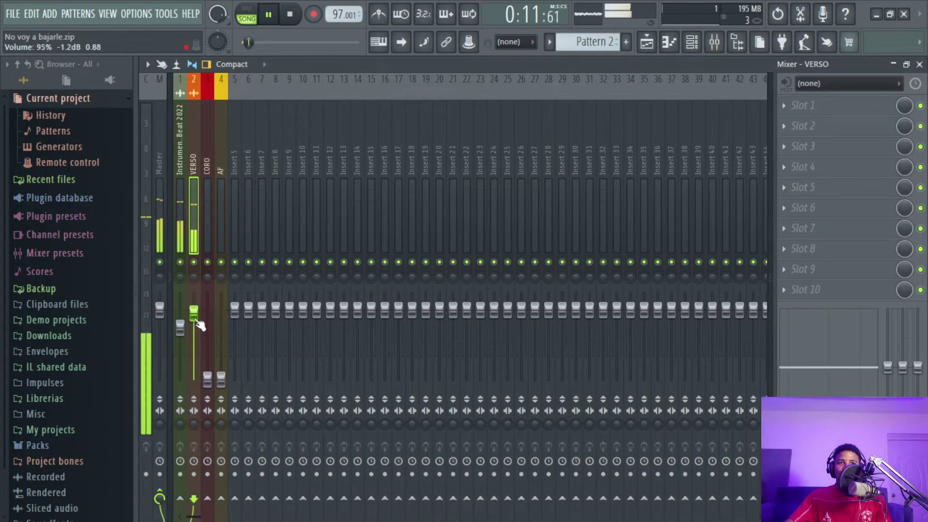
{"action": "left_click_drag", "start_coordinate": [200, 325], "coordinate": [200, 323]}
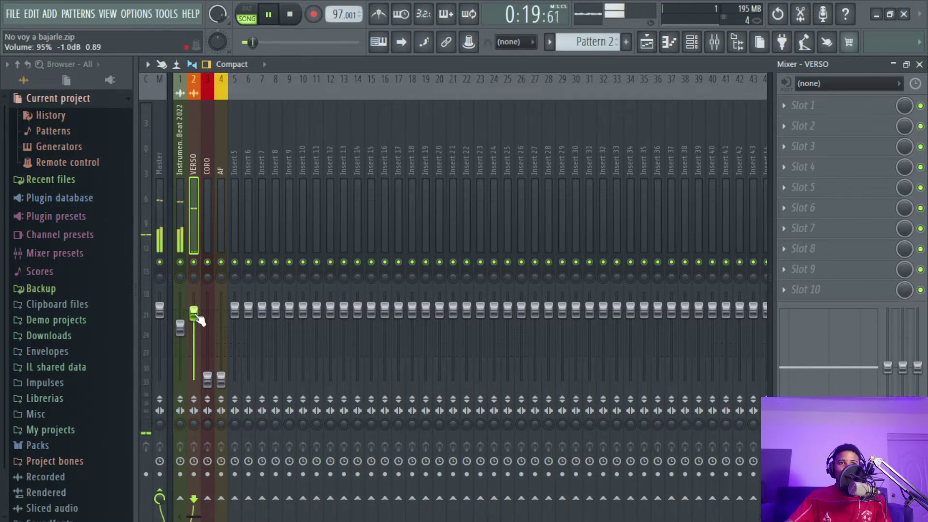
{"action": "key", "text": "space"}
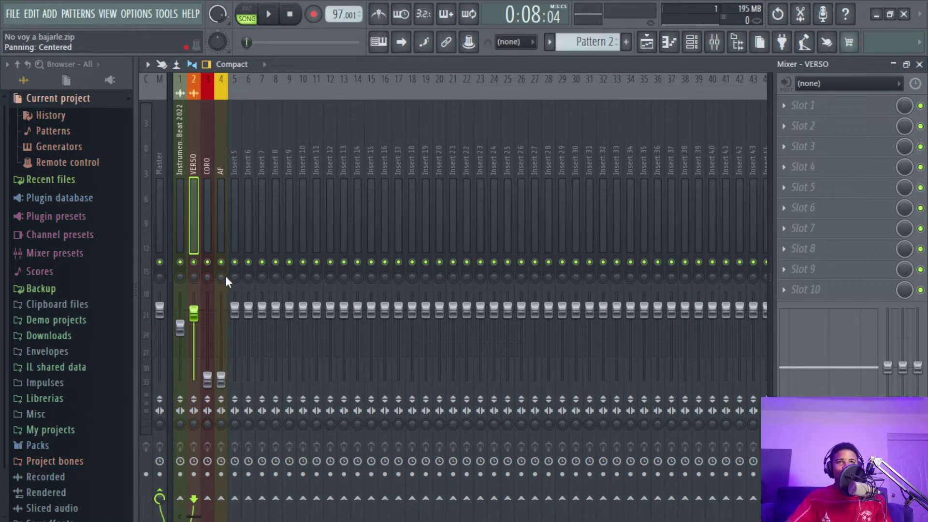
During playback, raise the CORO mixer fader to slightly above 84% (-3.7 dB)
{"action": "key", "text": "space"}
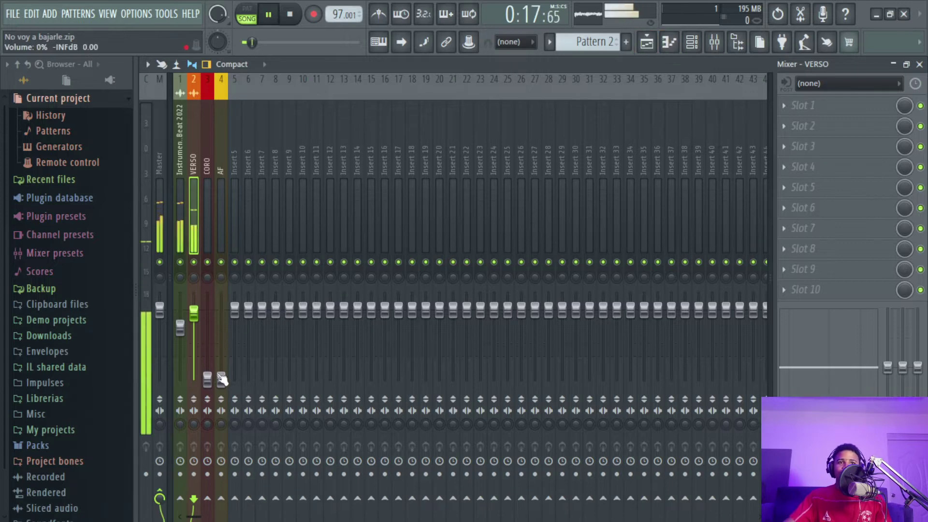
{"action": "left_click_drag", "start_coordinate": [207, 379], "coordinate": [208, 322]}
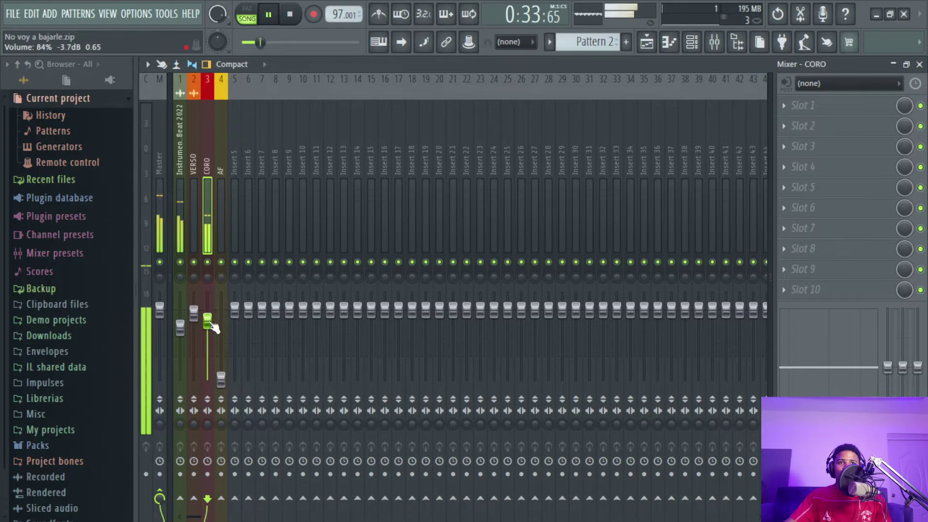
{"action": "left_click_drag", "start_coordinate": [206, 321], "coordinate": [206, 319]}
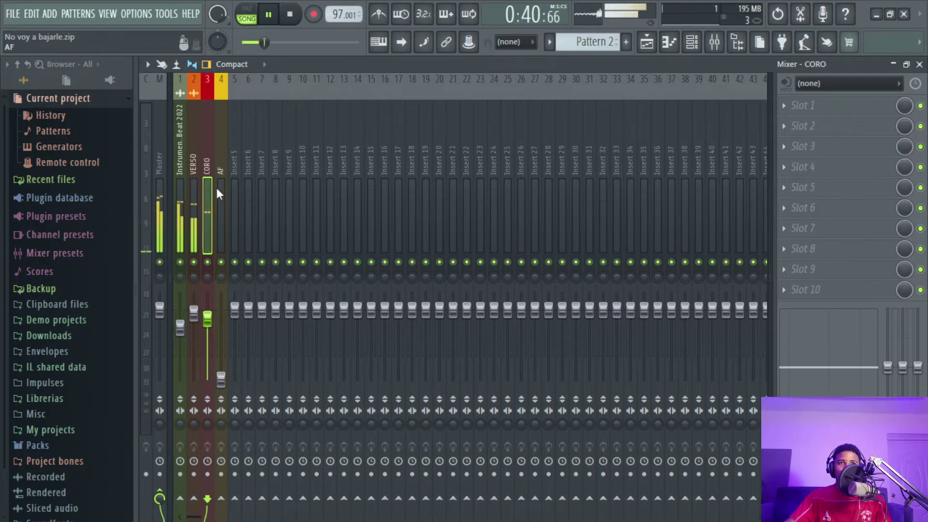
{"action": "key", "text": "space"}
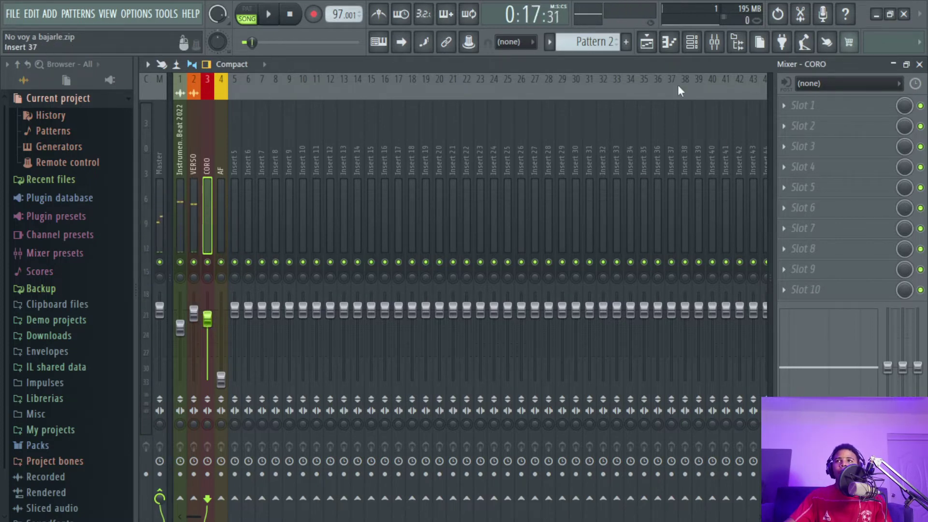
Check the backing clips in the playlist and raise the AF mixer fader to about 69% (-7.4 dB) during playback
{"action": "left_click", "coordinate": [648, 46]}
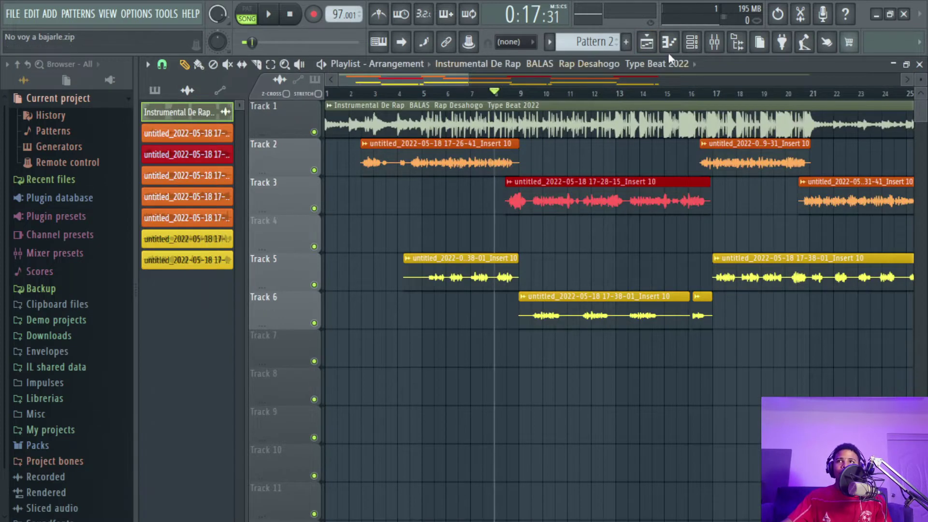
{"action": "left_click", "coordinate": [669, 43]}
{"action": "key", "text": "space"}
{"action": "left_click_drag", "start_coordinate": [221, 380], "coordinate": [221, 336]}
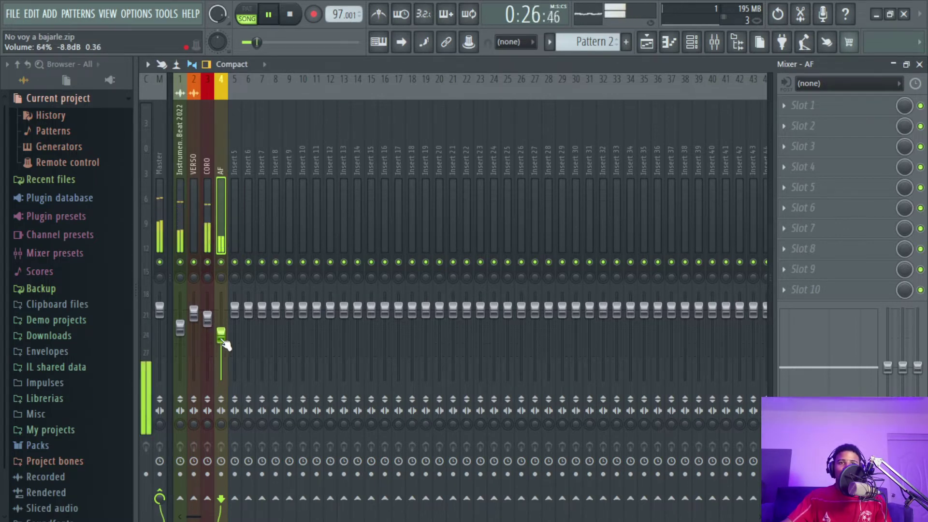
{"action": "left_click_drag", "start_coordinate": [225, 343], "coordinate": [226, 338]}
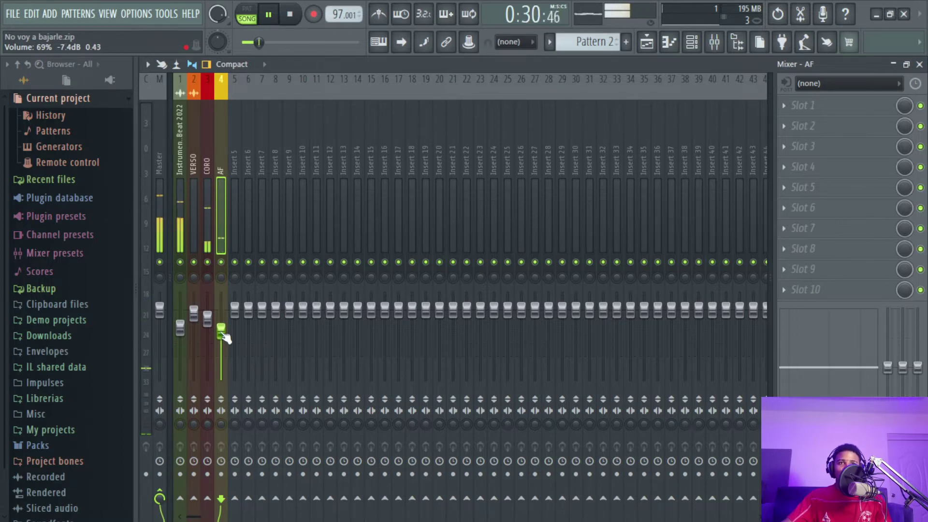
{"action": "mouse_move", "coordinate": [221, 331]}
{"action": "left_mouse_down"}
{"action": "mouse_move", "coordinate": [222, 342]}
{"action": "mouse_move", "coordinate": [221, 331]}
{"action": "left_mouse_up"}
{"action": "key", "text": "space"}
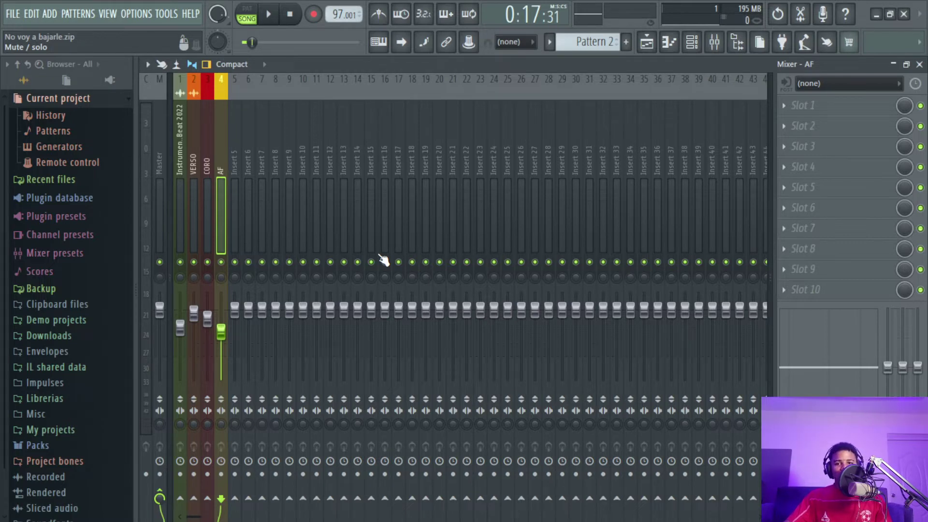
Disconnect the VERSO, CORO and AF mixer tracks from the Master track
{"action": "left_click", "coordinate": [189, 203]}
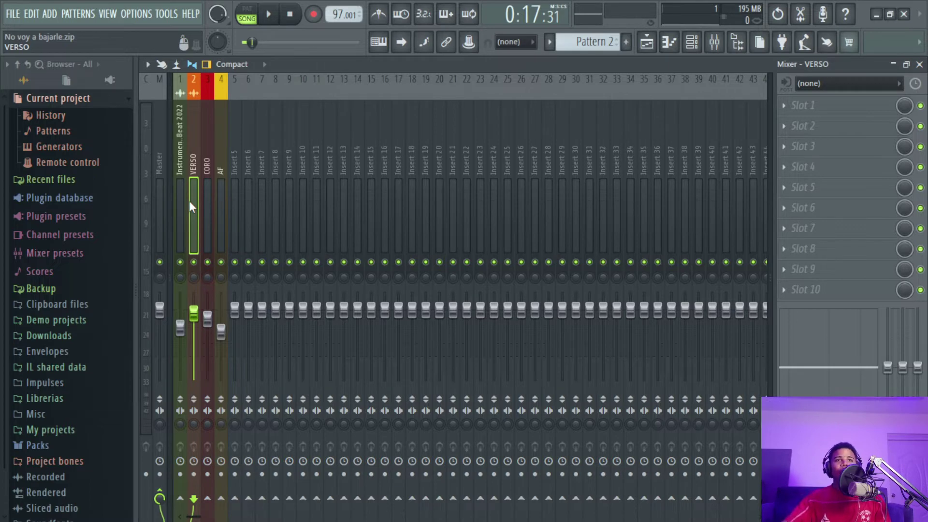
{"action": "left_click", "coordinate": [161, 491]}
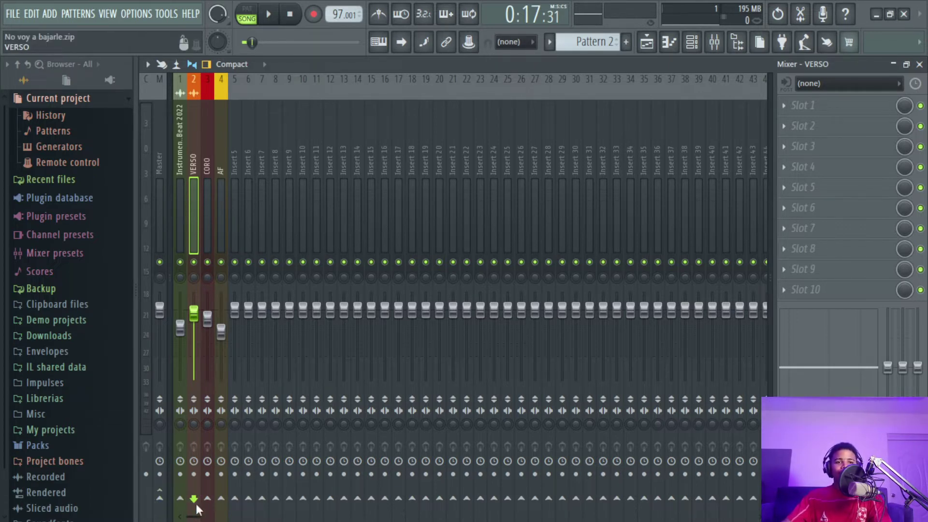
{"action": "left_click", "coordinate": [205, 506]}
{"action": "left_click", "coordinate": [162, 491]}
{"action": "left_click", "coordinate": [220, 506]}
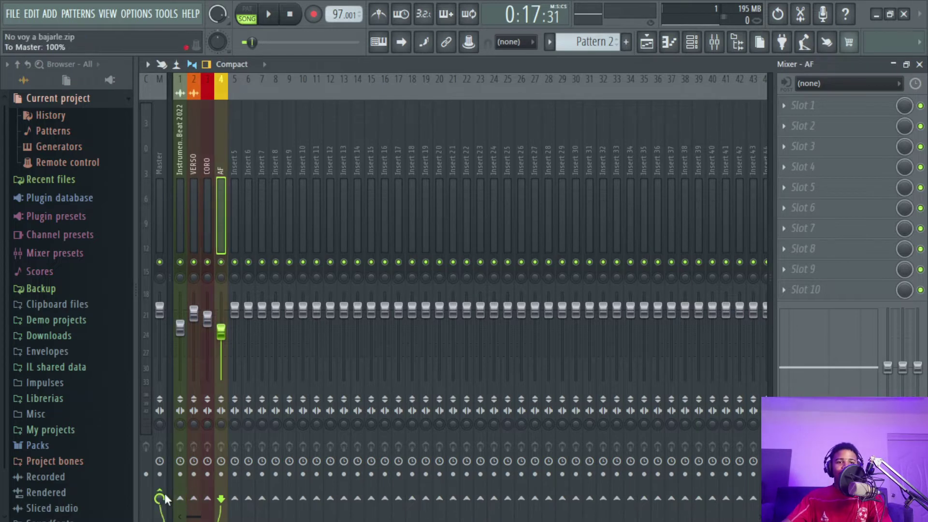
{"action": "left_click", "coordinate": [161, 491]}
Route the VERSO, CORO and AF mixer tracks to Insert 5 and check the VERSO routing
{"action": "left_click", "coordinate": [189, 211]}
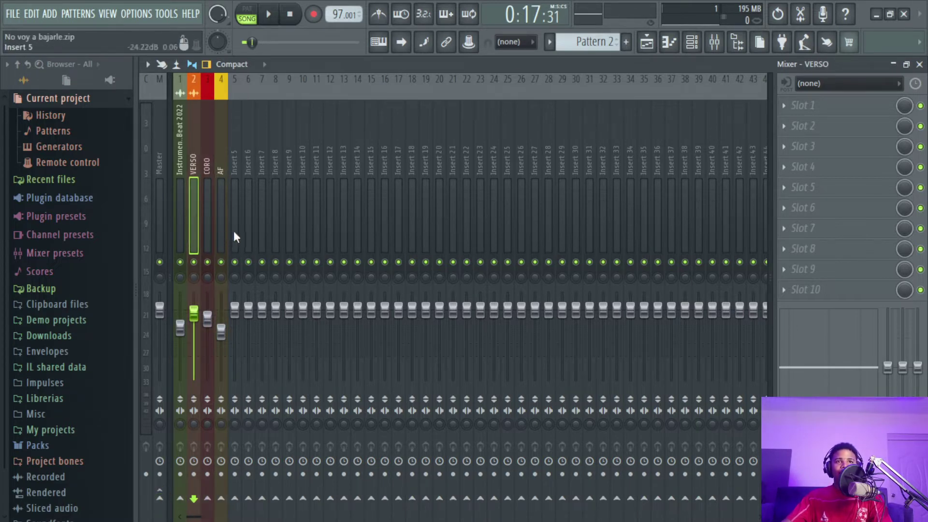
{"action": "left_click", "coordinate": [235, 498]}
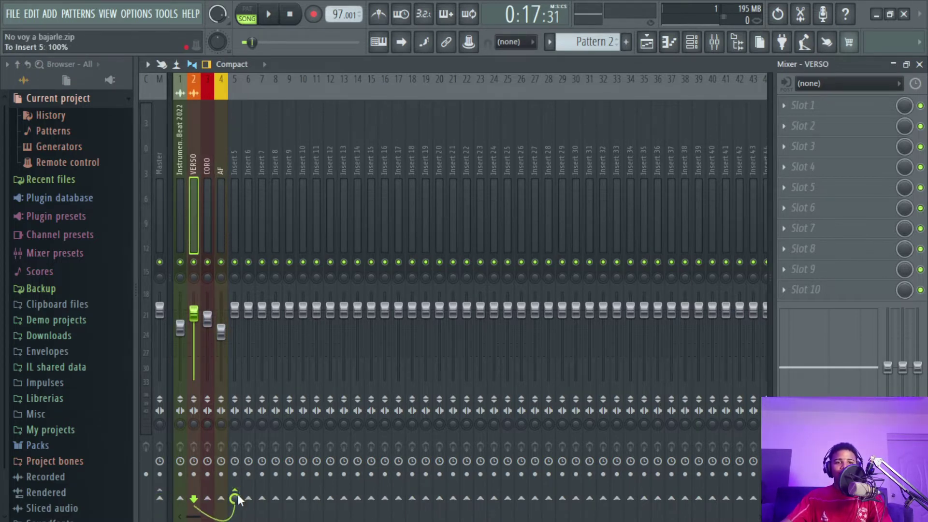
{"action": "left_click", "coordinate": [207, 505]}
{"action": "left_click", "coordinate": [234, 498]}
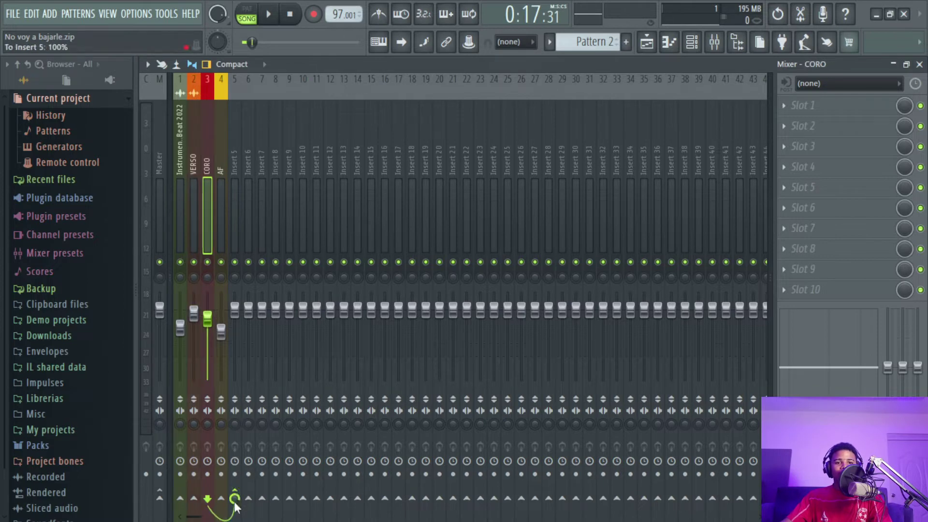
{"action": "left_click", "coordinate": [221, 506]}
{"action": "left_click", "coordinate": [235, 499]}
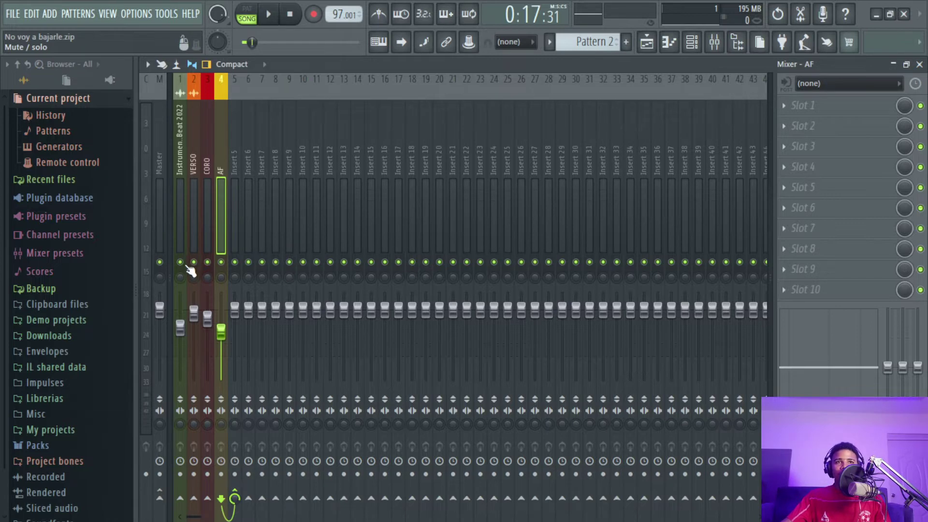
{"action": "left_click", "coordinate": [191, 224]}
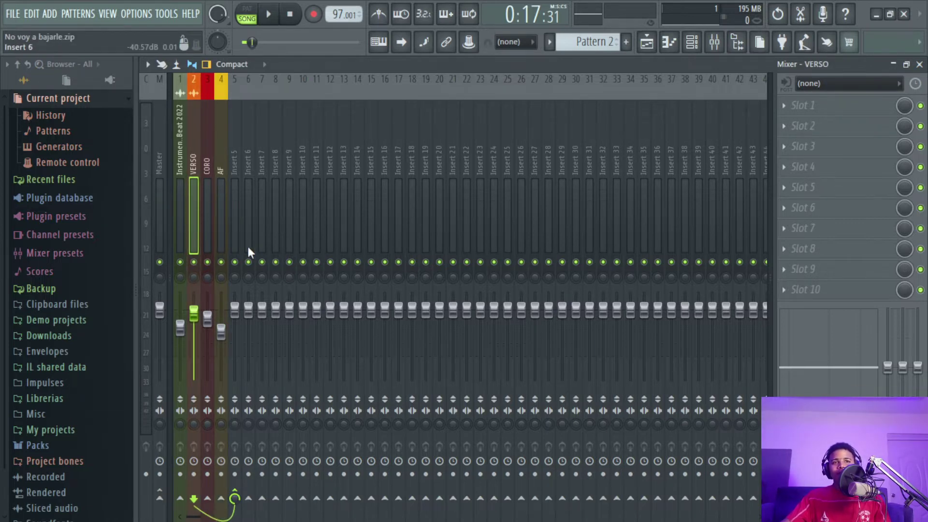
Recolor the Insert 5 mixer track black (#000000) by reducing its luminance to 0
{"action": "left_click", "coordinate": [236, 189]}
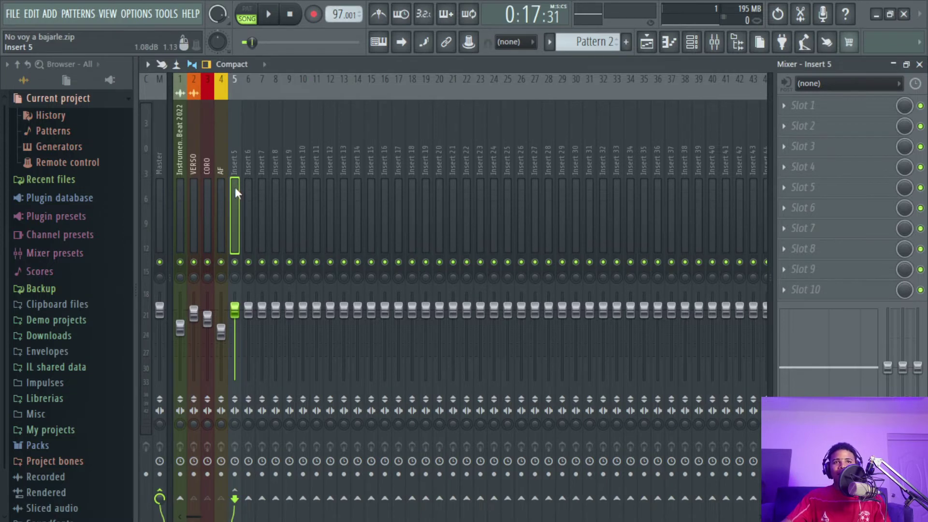
{"action": "right_click", "coordinate": [235, 187]}
{"action": "left_click", "coordinate": [286, 101]}
{"action": "left_click", "coordinate": [280, 95]}
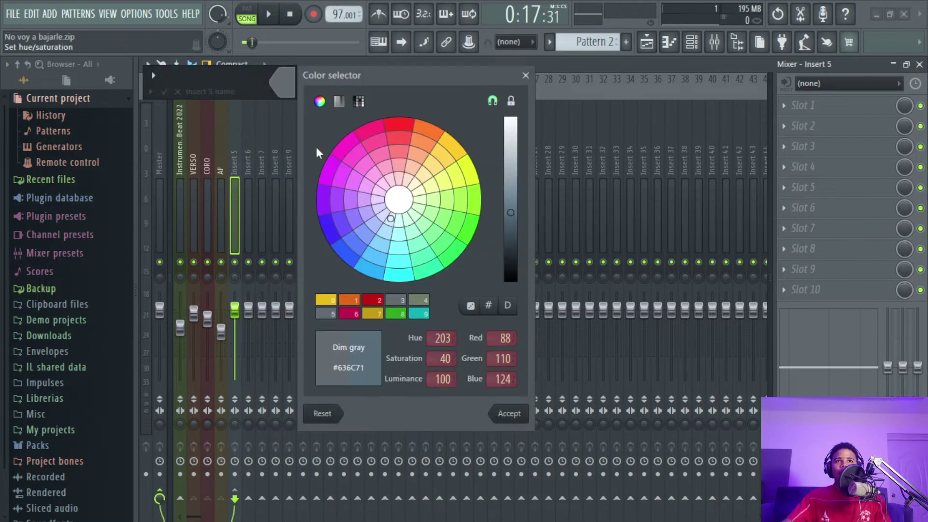
{"action": "left_click_drag", "start_coordinate": [513, 244], "coordinate": [501, 322]}
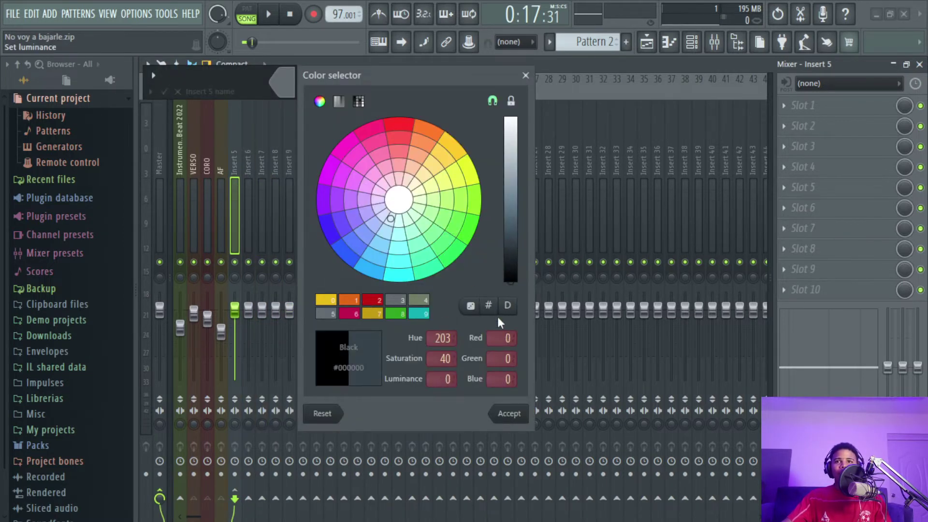
{"action": "left_click", "coordinate": [509, 414]}
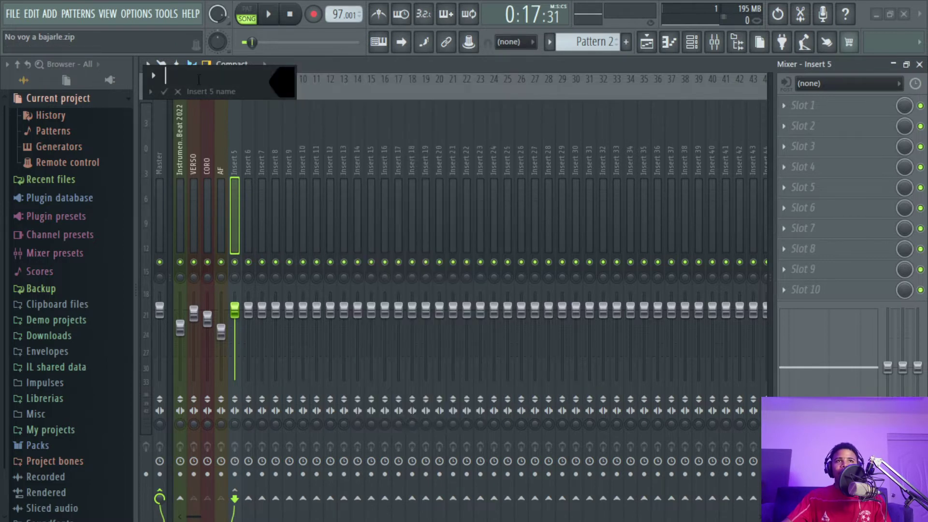
Name the Insert 5 mixer track VOCES BUS
{"action": "type", "text": "VO"}
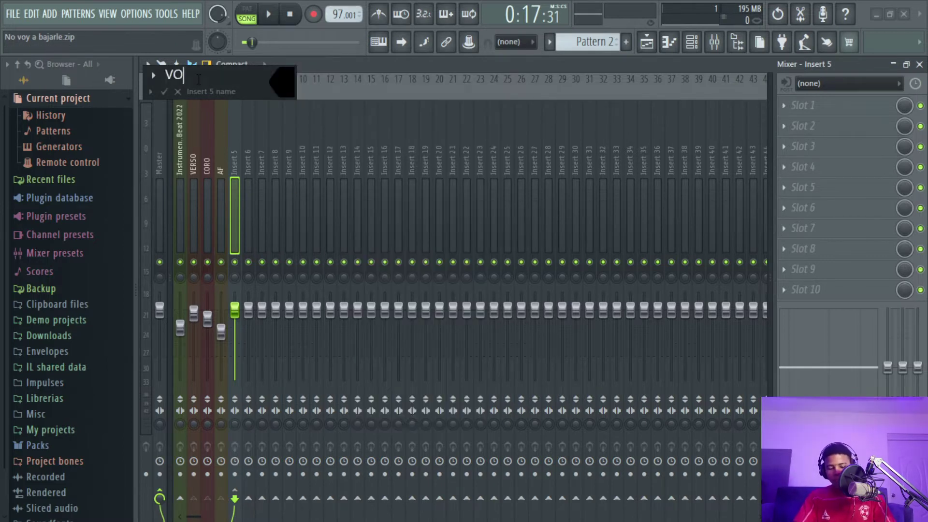
{"action": "type", "text": "CES BY¿"}
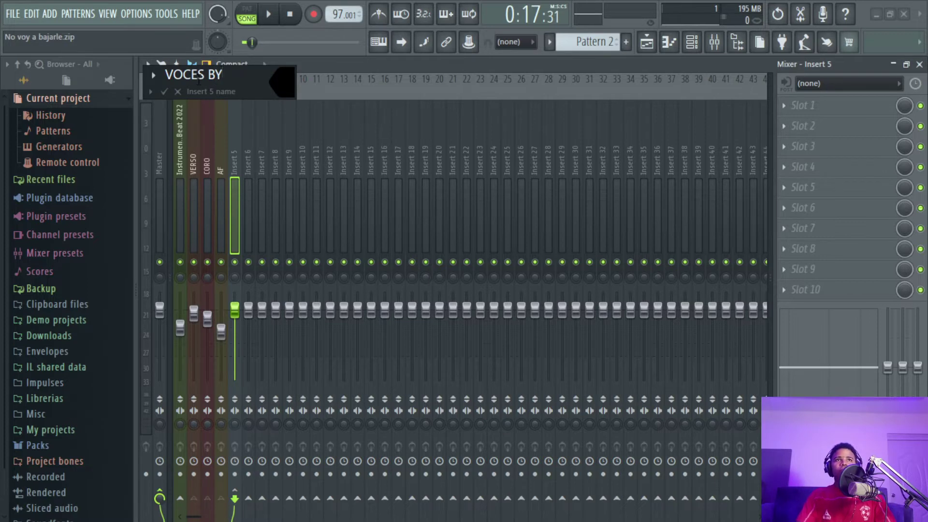
{"action": "key", "text": "BackSpace"}
{"action": "key", "text": "BackSpace"}
{"action": "type", "text": "US"}
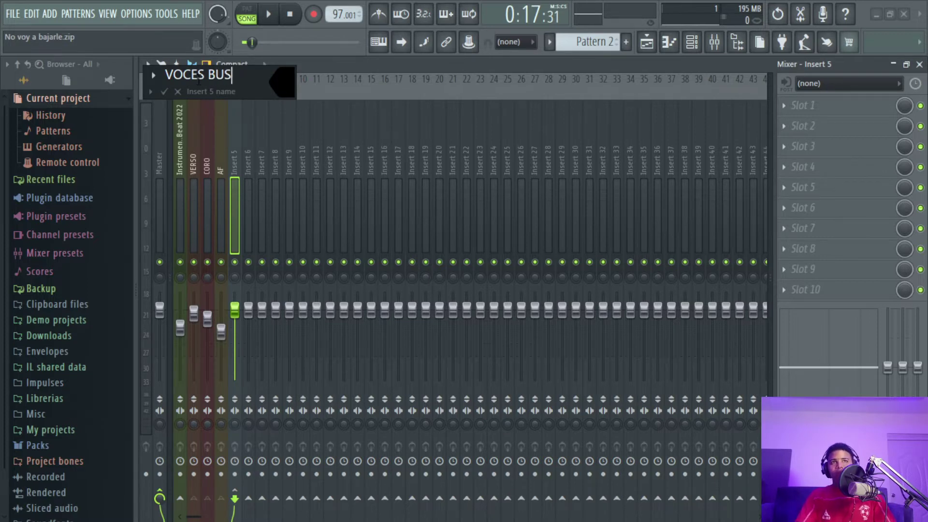
{"action": "key", "text": "Return"}
Check the vocal tracks' routing and lower the VOCES BUS mixer fader to 0% volume
{"action": "left_click", "coordinate": [221, 183]}
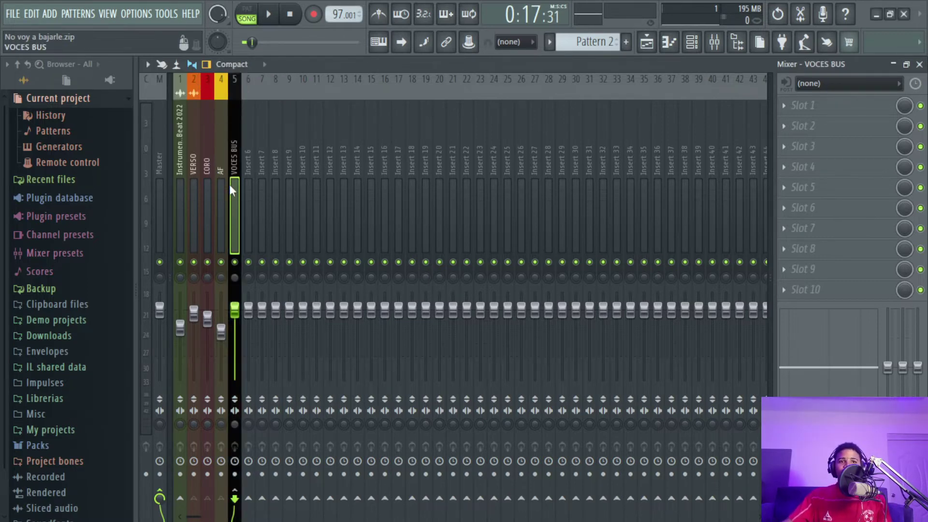
{"action": "left_click", "coordinate": [192, 185]}
{"action": "left_click", "coordinate": [220, 185]}
{"action": "left_click", "coordinate": [232, 185]}
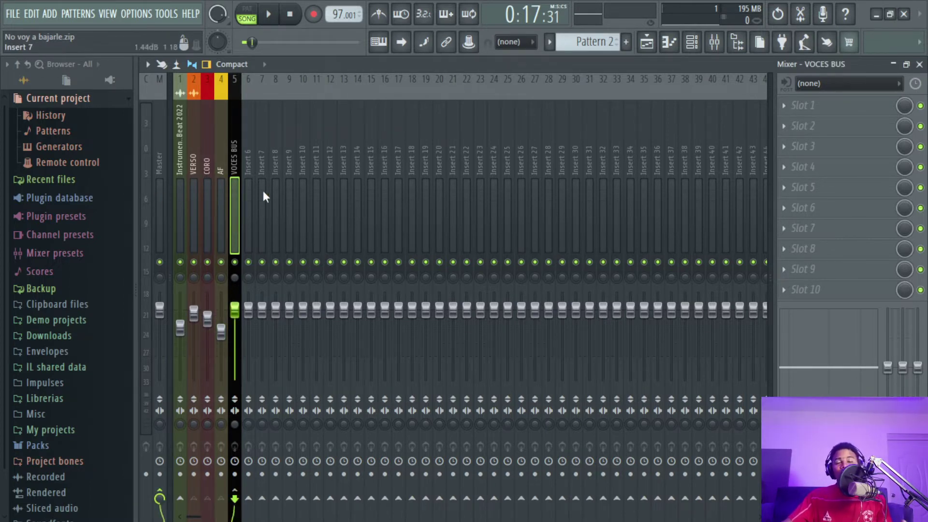
{"action": "left_click_drag", "start_coordinate": [234, 311], "coordinate": [234, 380]}
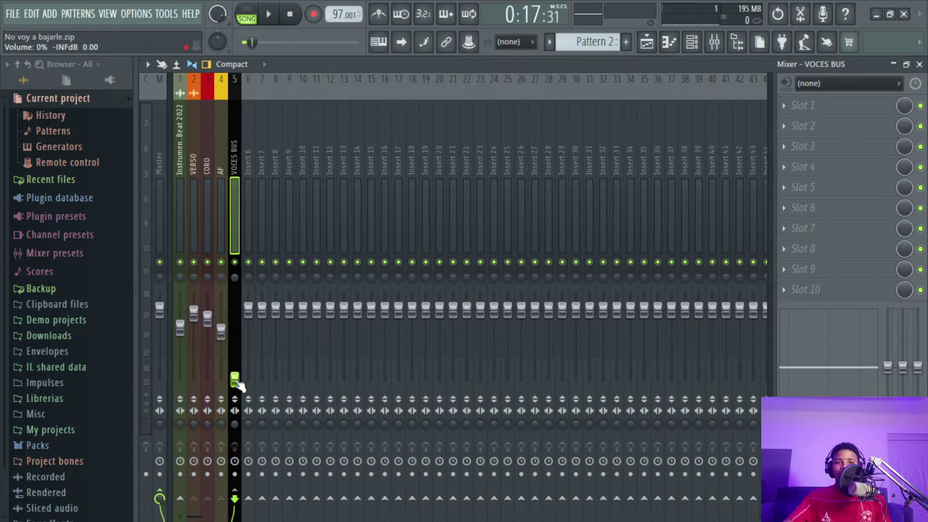
Reset the VOCES BUS fader to its default level and check the routing of the VERSO, CORO and AF tracks
{"action": "right_click", "coordinate": [235, 380]}
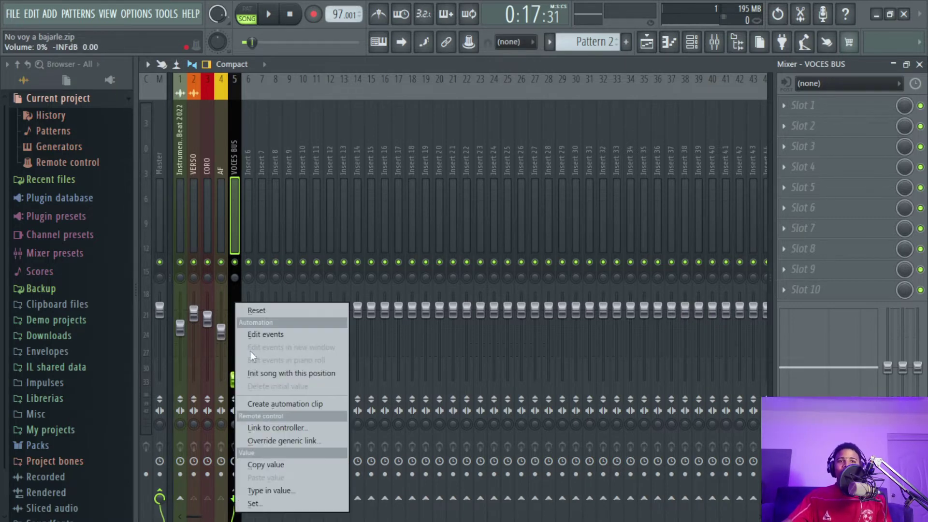
{"action": "left_click", "coordinate": [274, 311]}
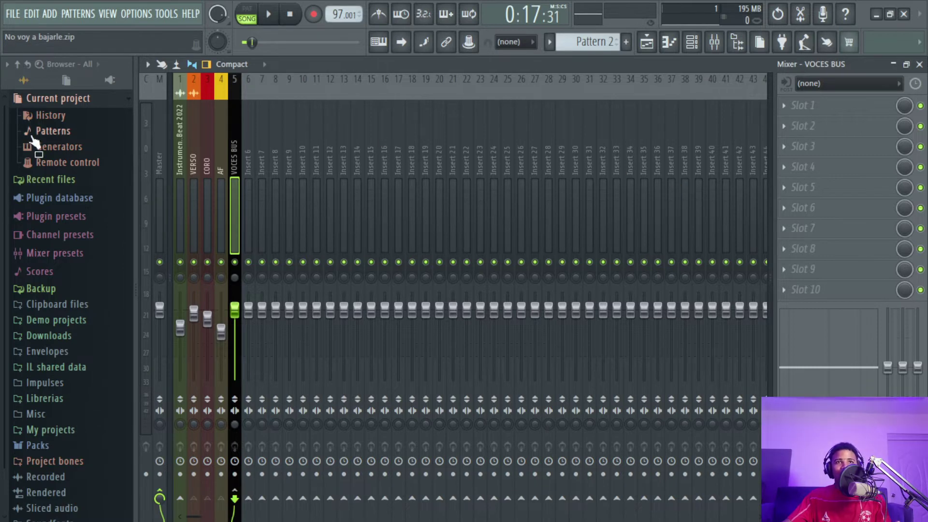
{"action": "left_click", "coordinate": [196, 186]}
{"action": "left_click", "coordinate": [208, 190]}
{"action": "left_click", "coordinate": [221, 198]}
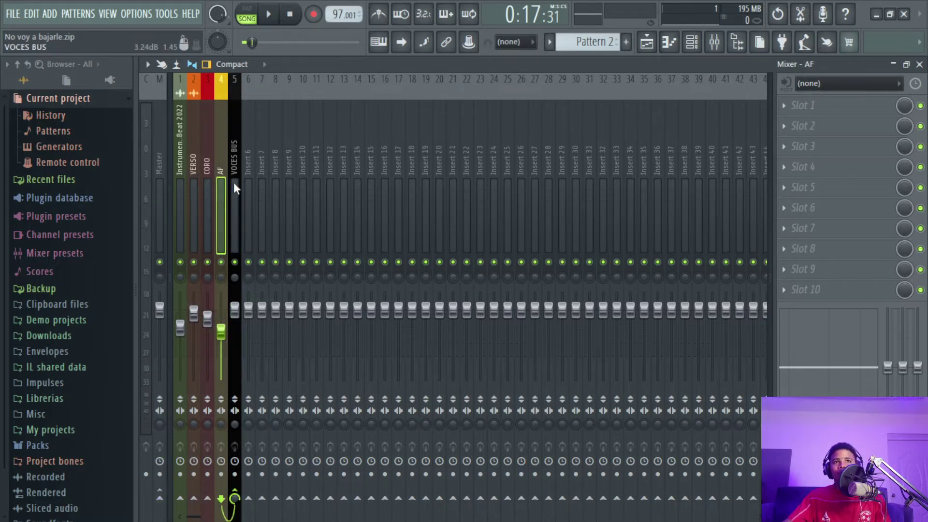
{"action": "left_click", "coordinate": [234, 183]}
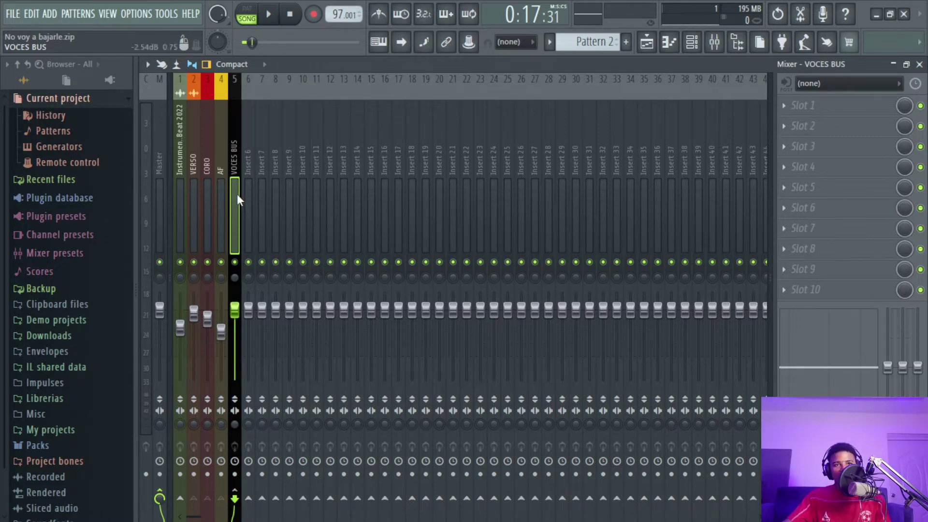
{"action": "left_click", "coordinate": [195, 194]}
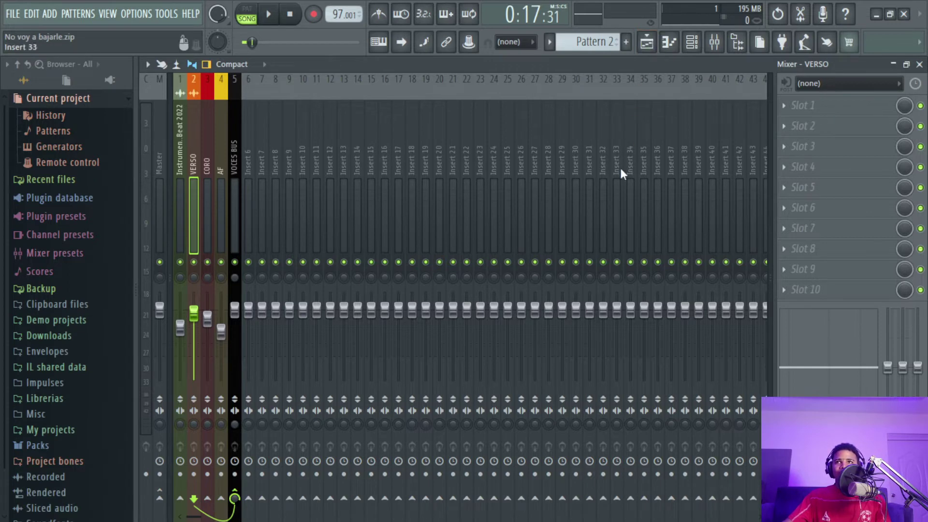
Audition the song in the mixer from around bar 4 of the playlist, stop playback and mute the CORO track
{"action": "key", "text": "space"}
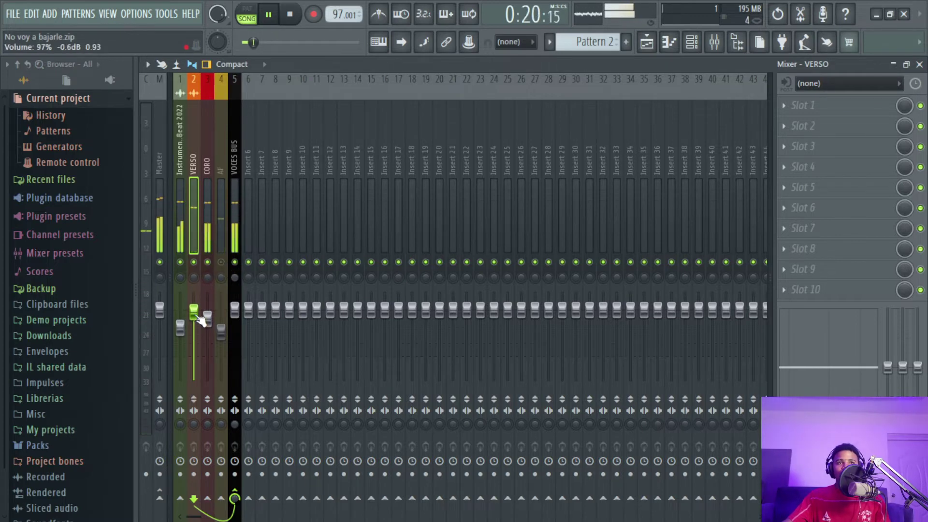
{"action": "left_click", "coordinate": [647, 42]}
{"action": "left_click", "coordinate": [398, 93]}
{"action": "scroll", "coordinate": [411, 92], "scroll_direction": "up", "scroll_amount": 4}
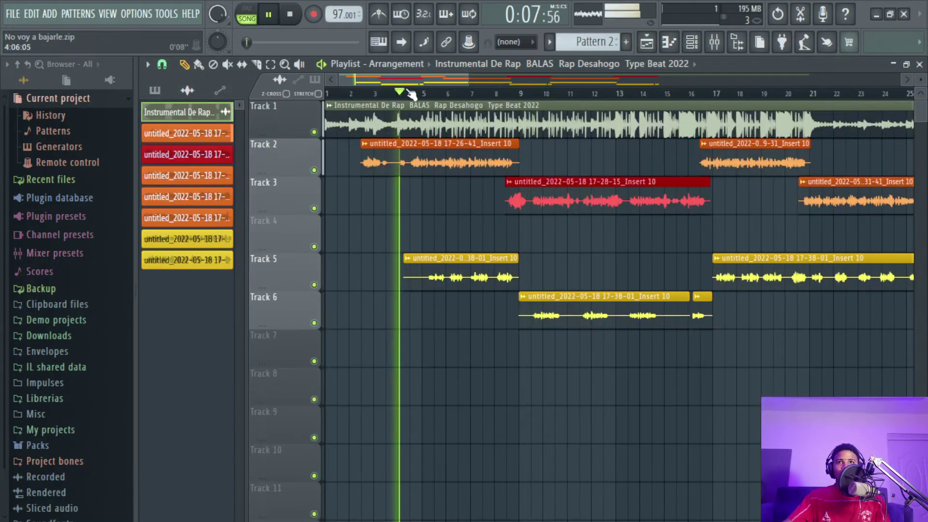
{"action": "left_click", "coordinate": [714, 42]}
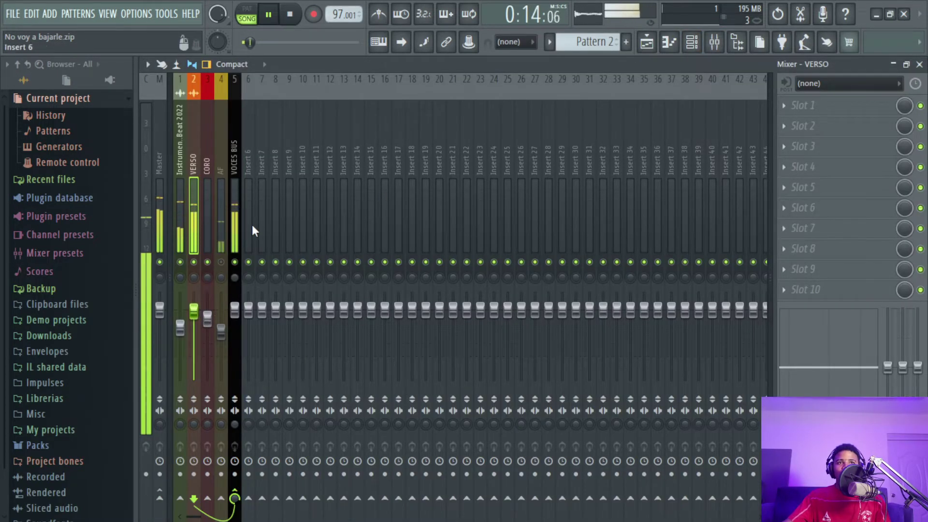
{"action": "key", "text": "space"}
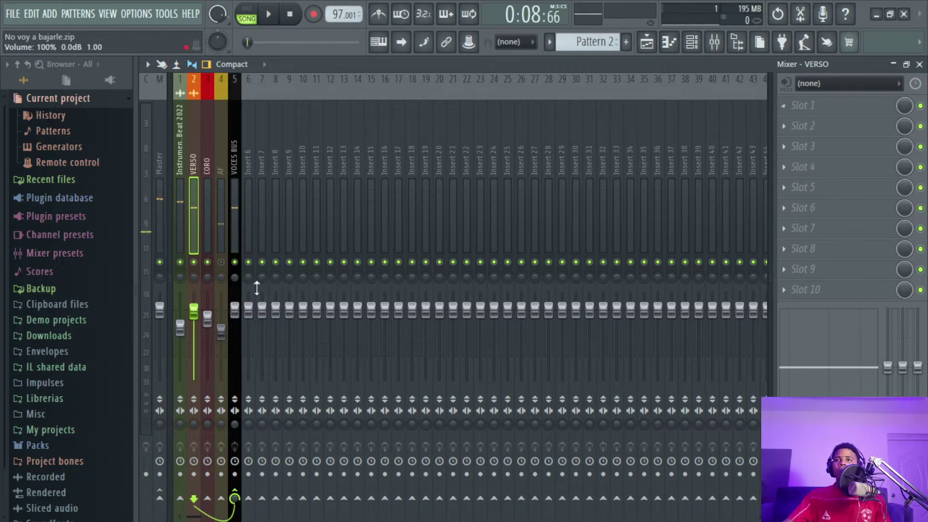
{"action": "left_click", "coordinate": [208, 262]}
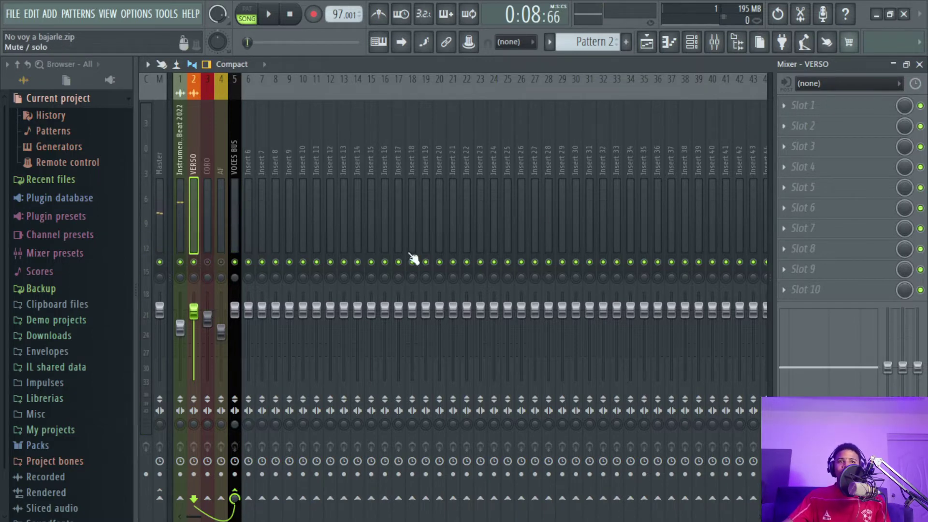
Load the CLA-2A Mono compressor into effect slot 1 of the VERSO mixer track
{"action": "left_click", "coordinate": [816, 106]}
{"action": "left_click", "coordinate": [562, 19]}
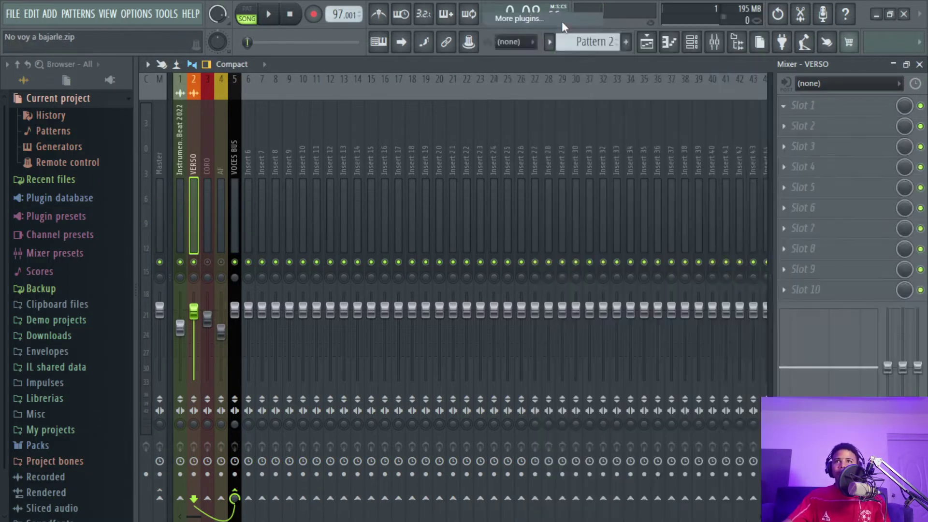
{"action": "type", "text": "CLA"}
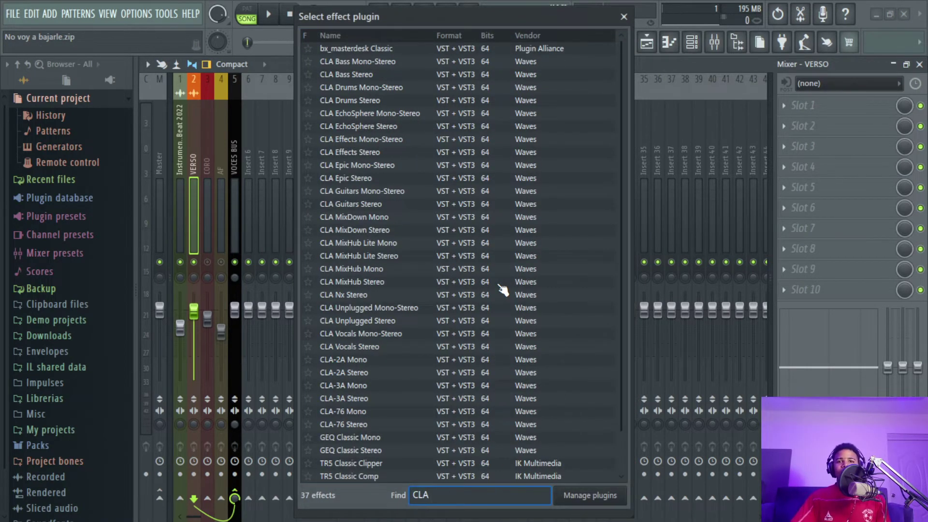
{"action": "left_click", "coordinate": [378, 361]}
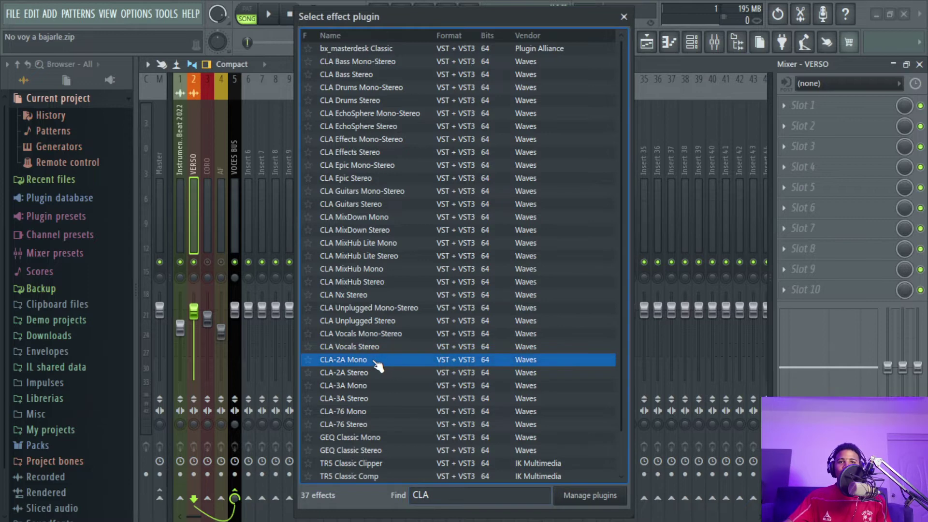
{"action": "double_click", "coordinate": [378, 362]}
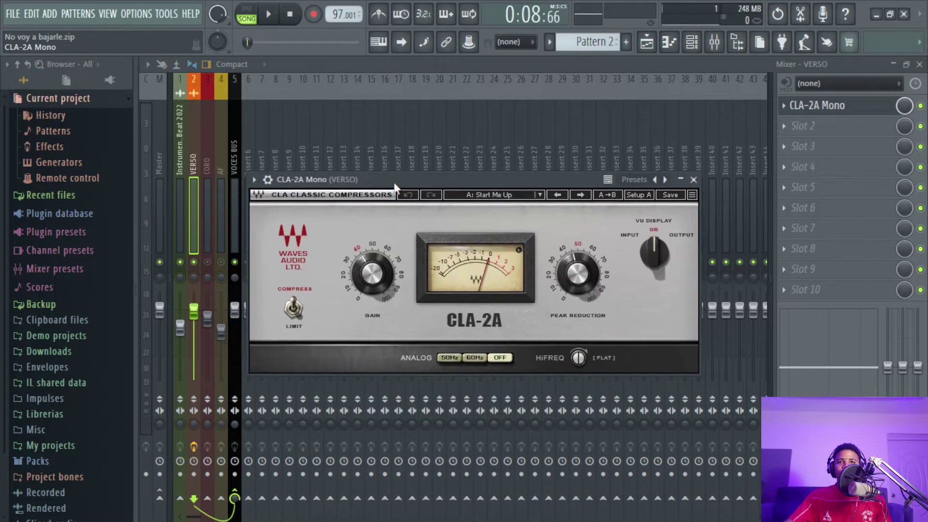
Set the CLA-2A's gain to 32.32 and its peak reduction to about 49.6 while auditioning the VERSO
{"action": "left_click", "coordinate": [368, 272]}
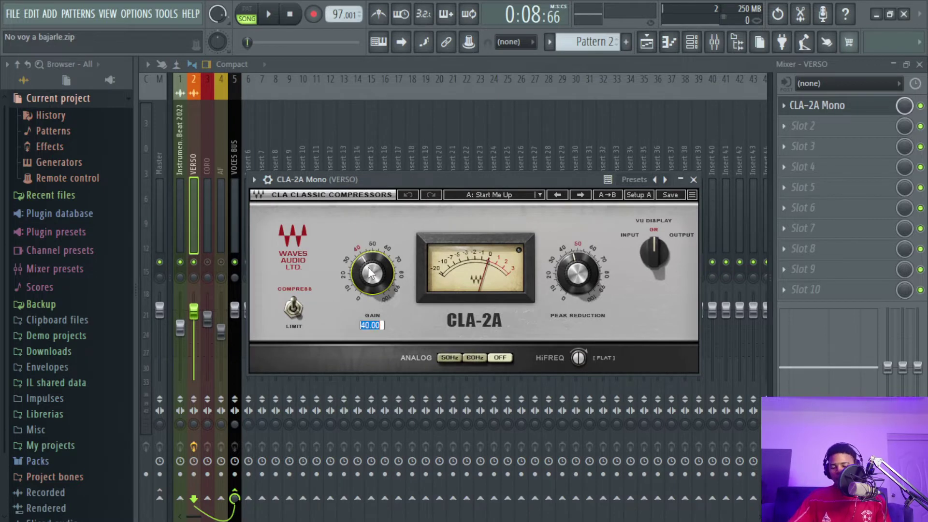
{"action": "type", "text": "32.32"}
{"action": "key", "text": "Return"}
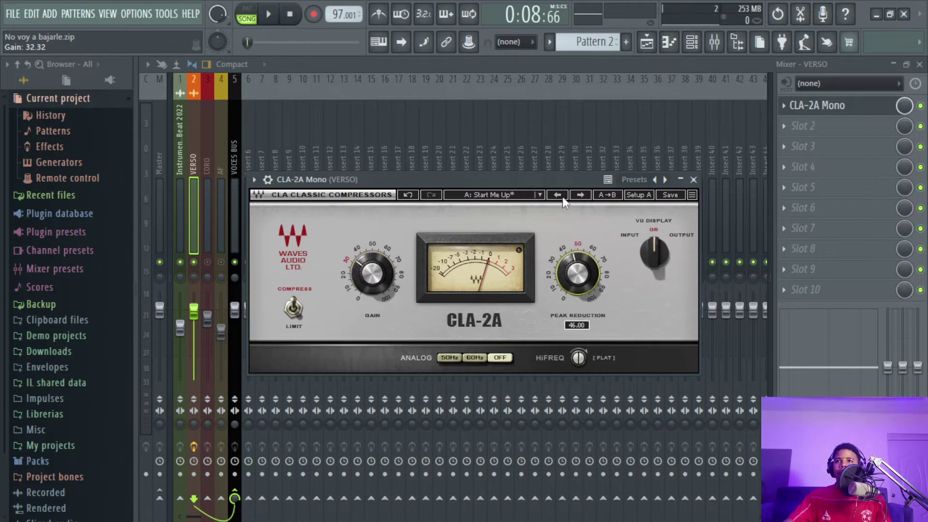
{"action": "left_click_drag", "start_coordinate": [588, 289], "coordinate": [588, 296]}
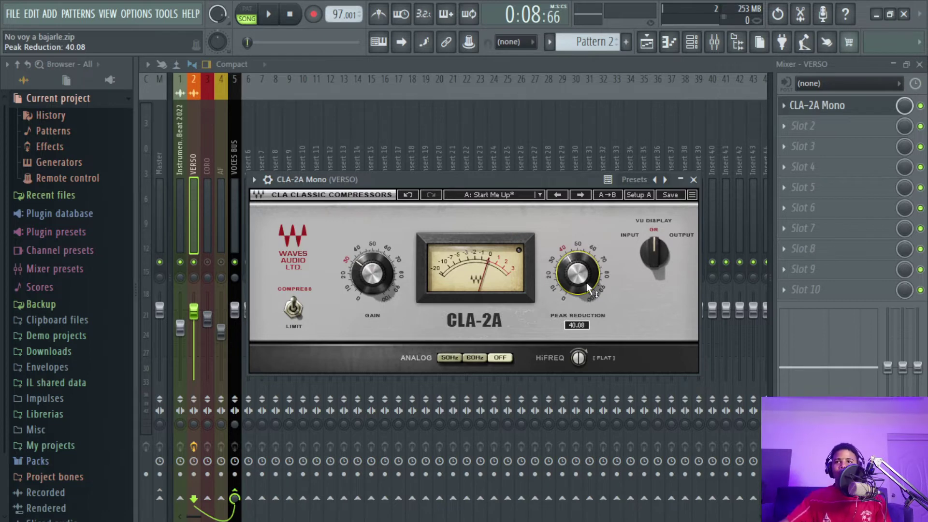
{"action": "key", "text": "space"}
{"action": "mouse_move", "coordinate": [582, 274]}
{"action": "left_mouse_down"}
{"action": "mouse_move", "coordinate": [572, 251]}
{"action": "mouse_move", "coordinate": [579, 268]}
{"action": "left_mouse_up"}
{"action": "key", "text": "space"}
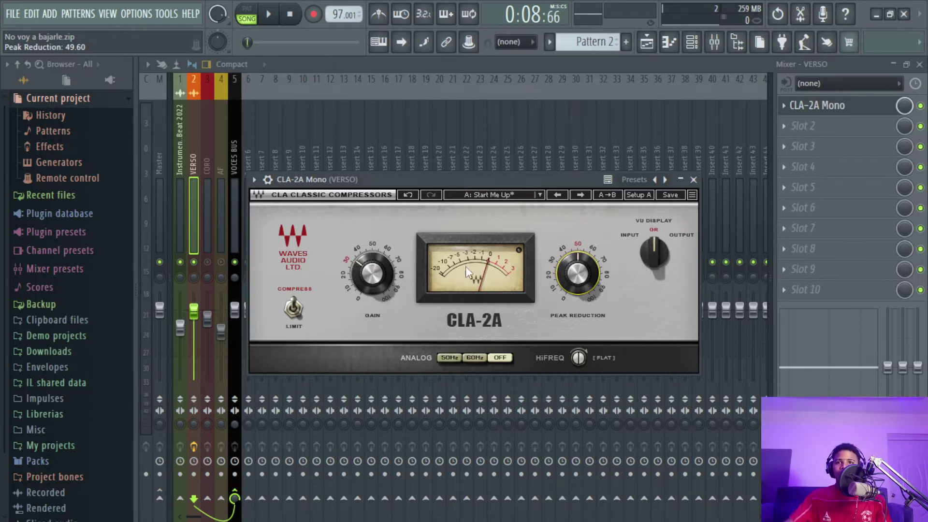
Show the CLA-2A's detailed settings, compare it bypassed and active during playback, and raise its gain to about 35.5
{"action": "left_click", "coordinate": [267, 180]}
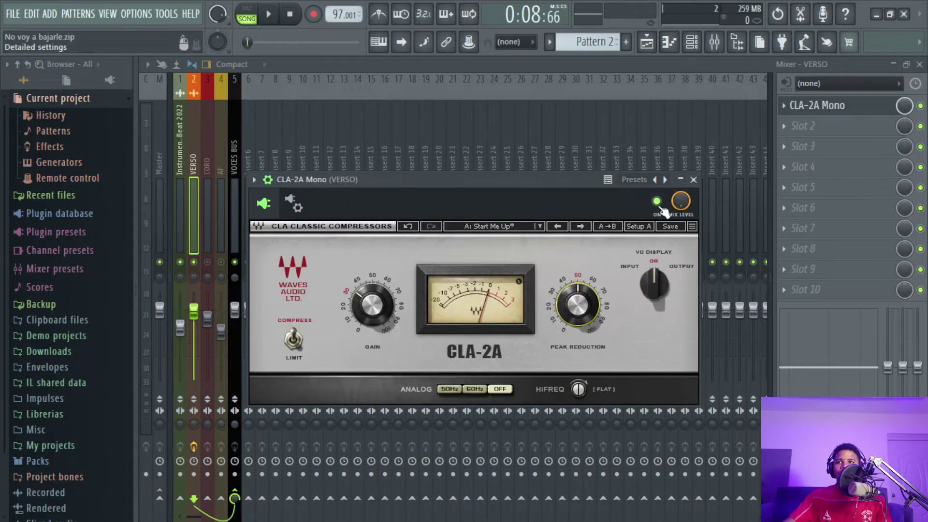
{"action": "left_click", "coordinate": [381, 314]}
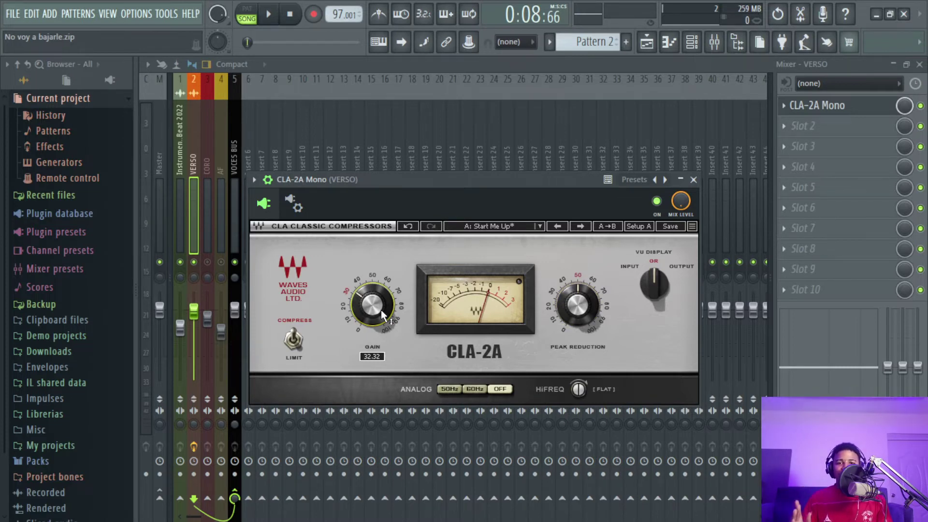
{"action": "key", "text": "space"}
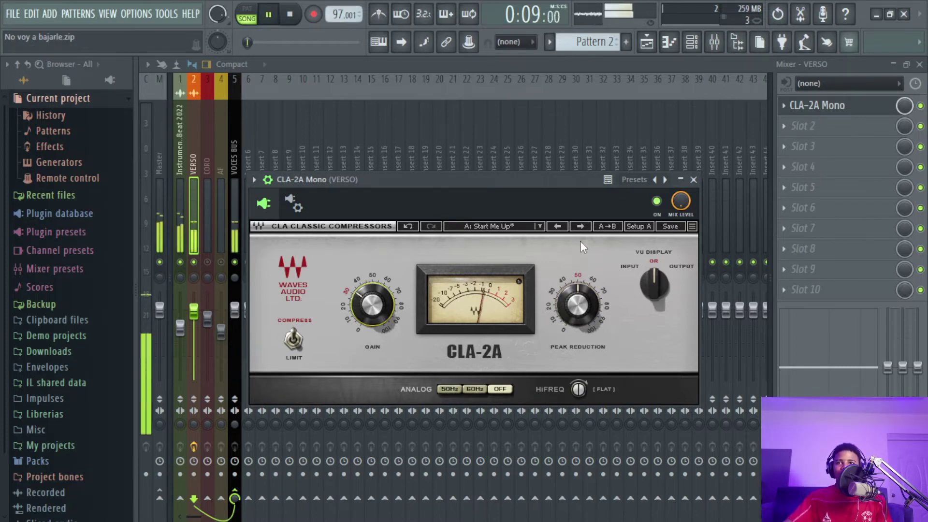
{"action": "left_click", "coordinate": [656, 202]}
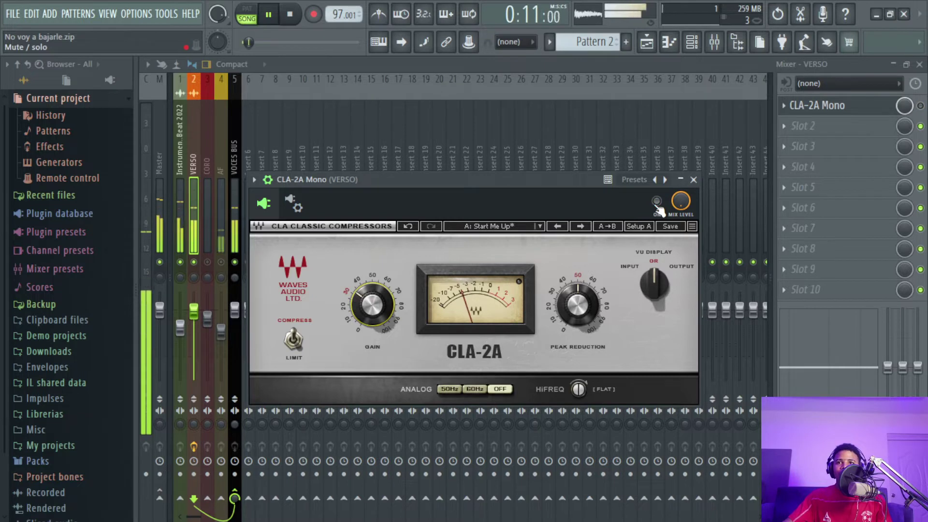
{"action": "left_click", "coordinate": [657, 202]}
{"action": "left_click_drag", "start_coordinate": [377, 318], "coordinate": [378, 307]}
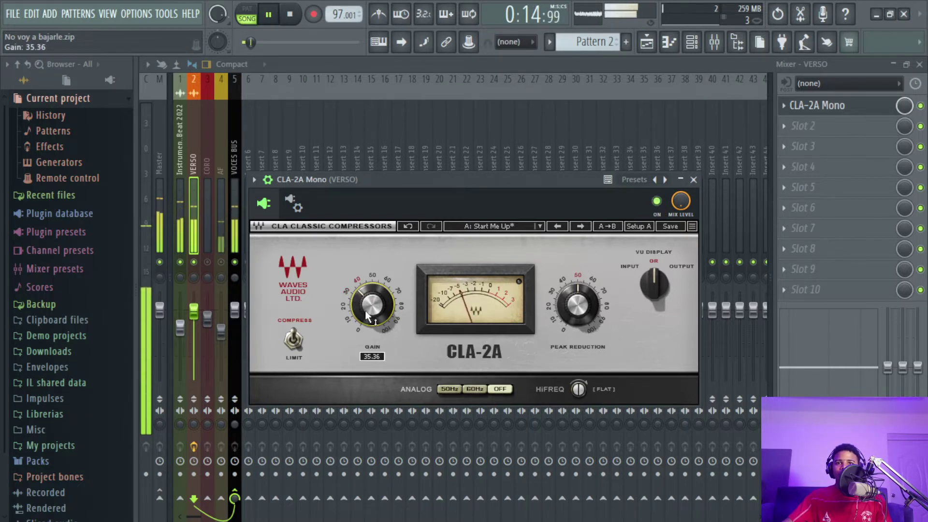
Compare the VERSO vocal with the CLA-2A bypassed and active, stop playback and close the compressor after a last check
{"action": "left_click", "coordinate": [657, 203]}
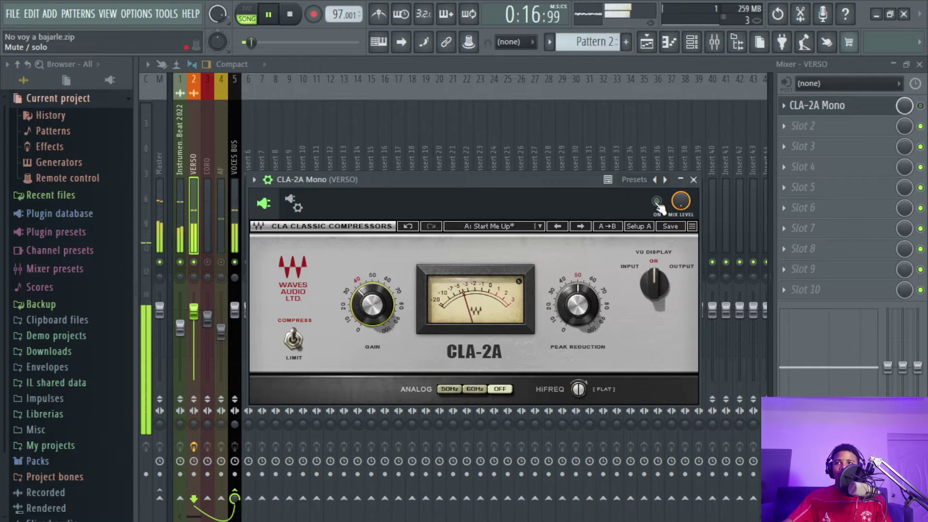
{"action": "left_click", "coordinate": [658, 202]}
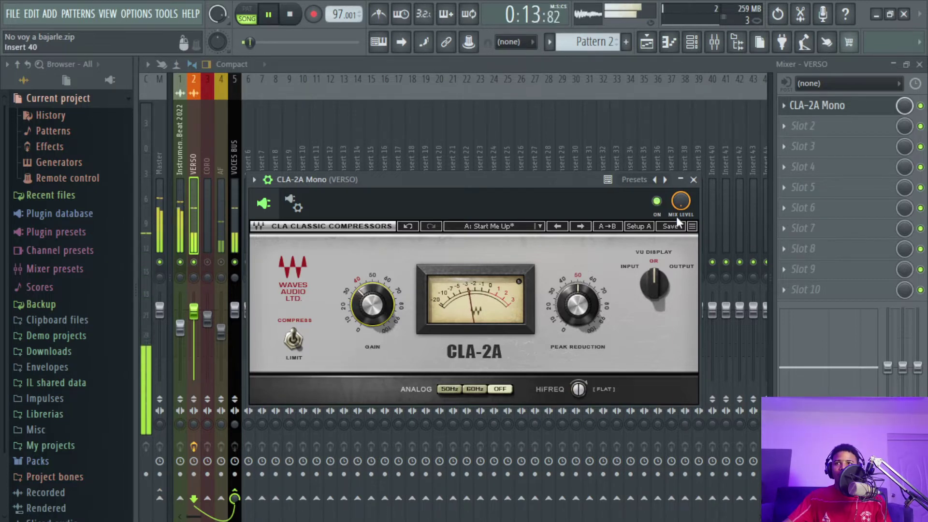
{"action": "left_click", "coordinate": [657, 202]}
{"action": "left_click", "coordinate": [657, 201]}
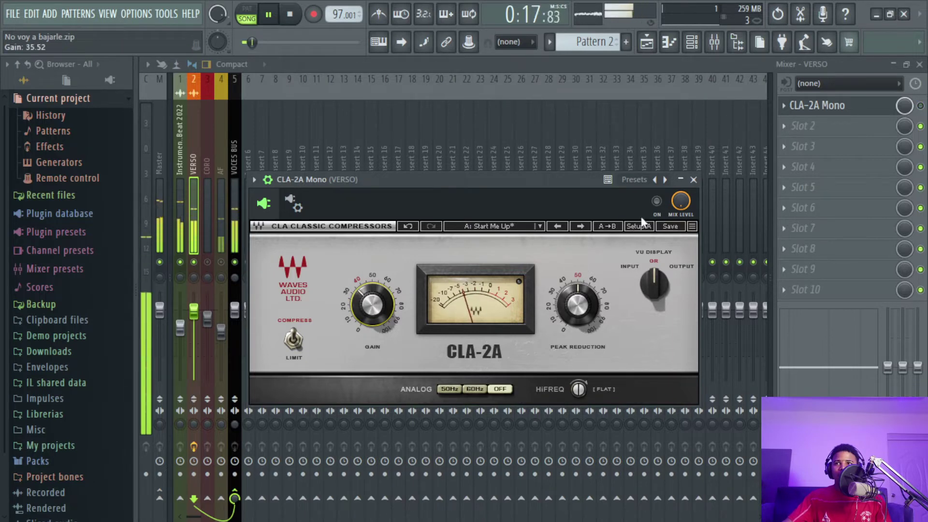
{"action": "left_click", "coordinate": [657, 201]}
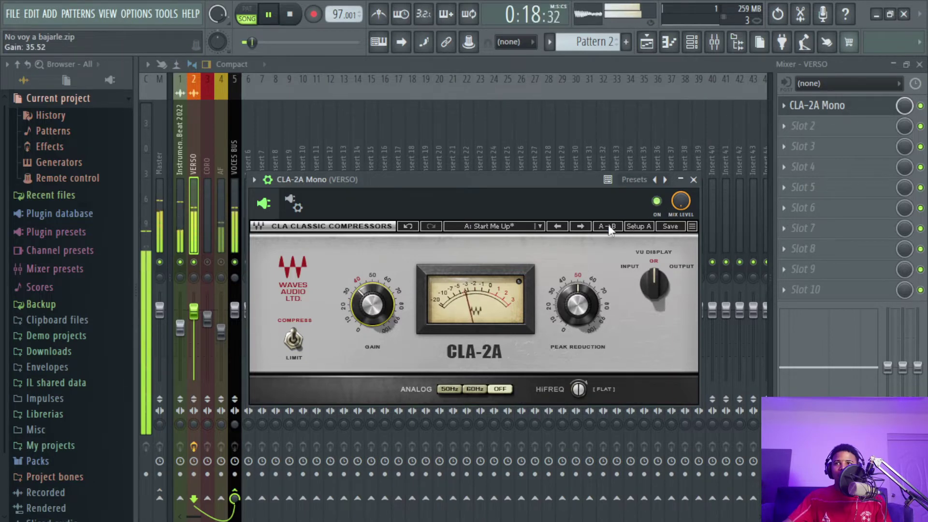
{"action": "left_click", "coordinate": [657, 201]}
{"action": "left_click", "coordinate": [657, 201]}
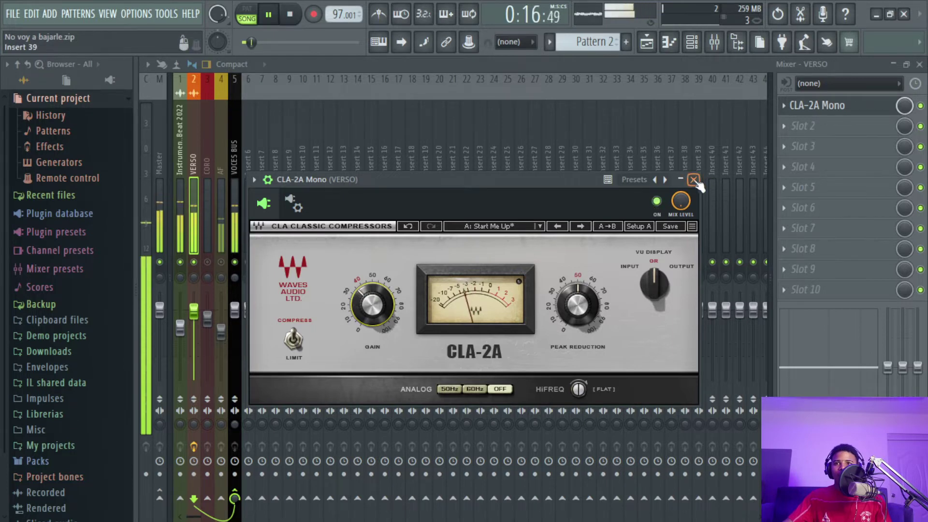
{"action": "key", "text": "space"}
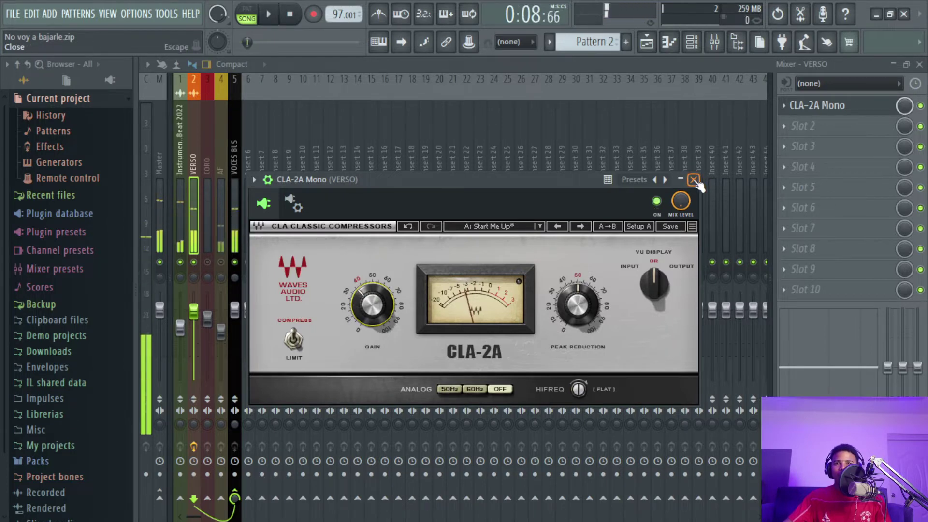
{"action": "left_click", "coordinate": [694, 180]}
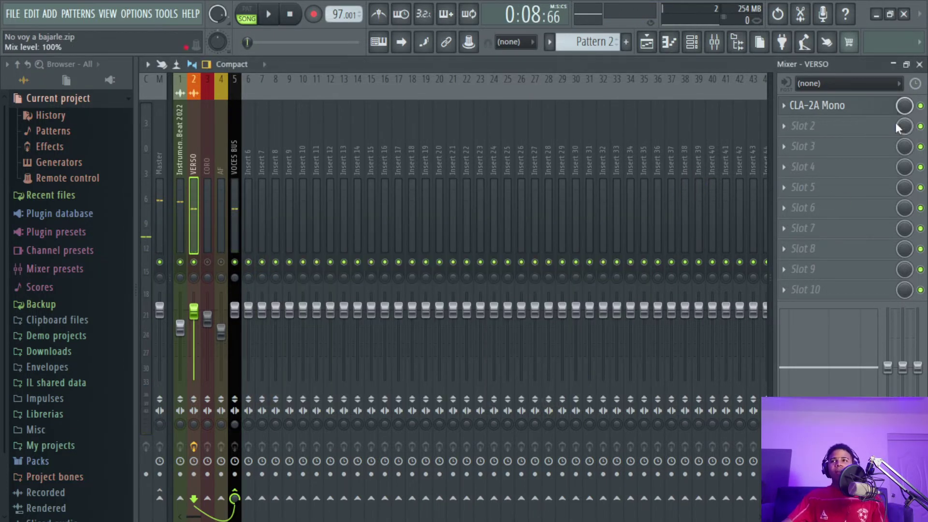
{"action": "left_click", "coordinate": [841, 106]}
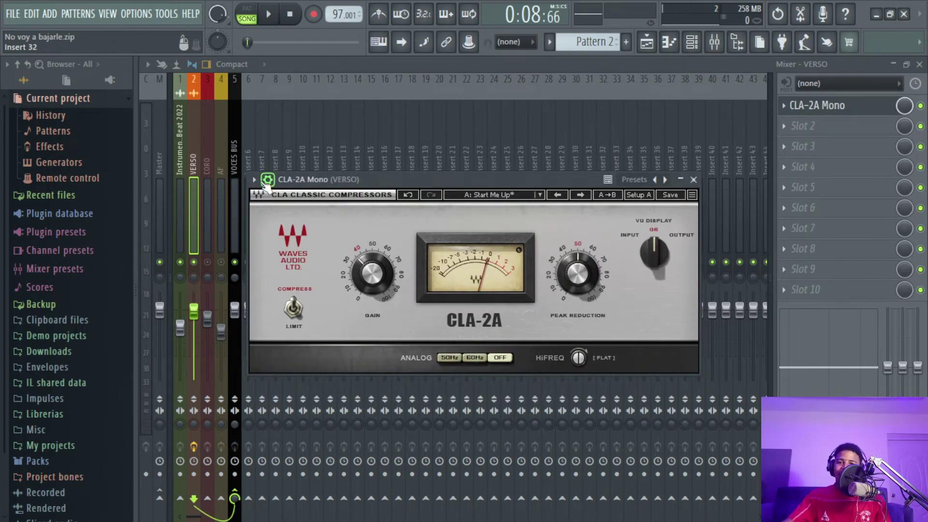
{"action": "left_click", "coordinate": [694, 180]}
Load the FabFilter Pro-Q 3 equalizer into effect slot 2 of the VERSO mixer track
{"action": "left_click", "coordinate": [789, 125]}
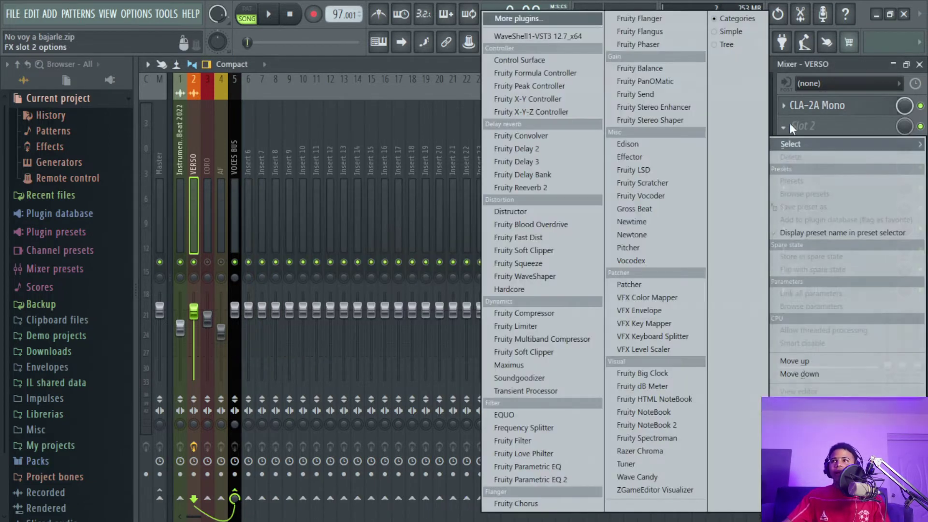
{"action": "left_click", "coordinate": [527, 18]}
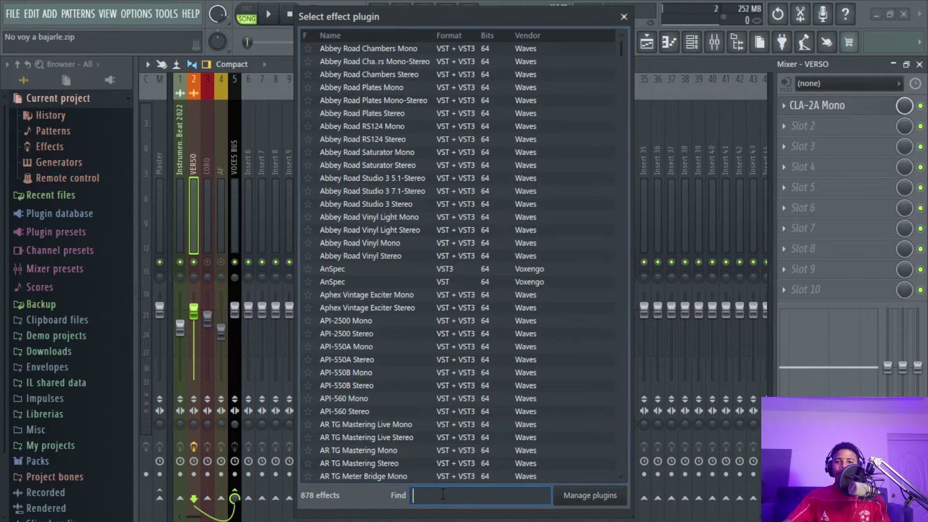
{"action": "type", "text": "Q"}
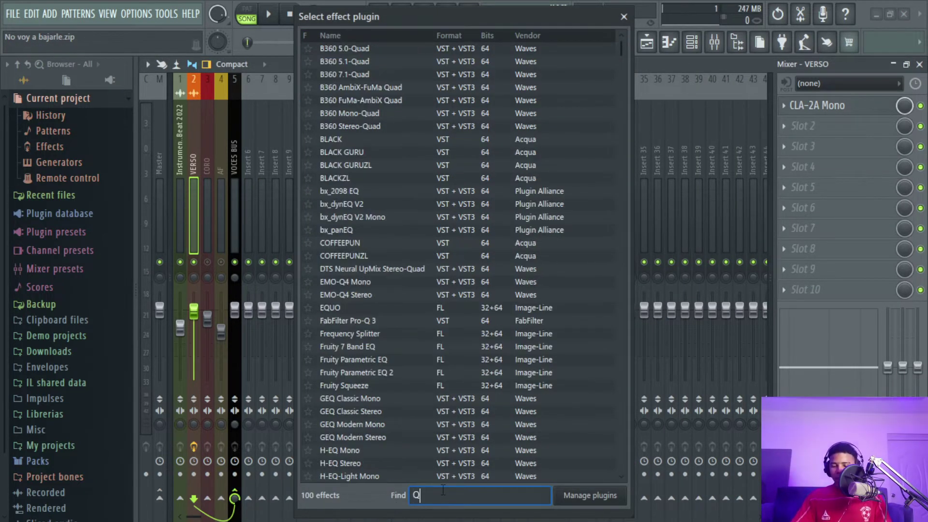
{"action": "type", "text": "-3"}
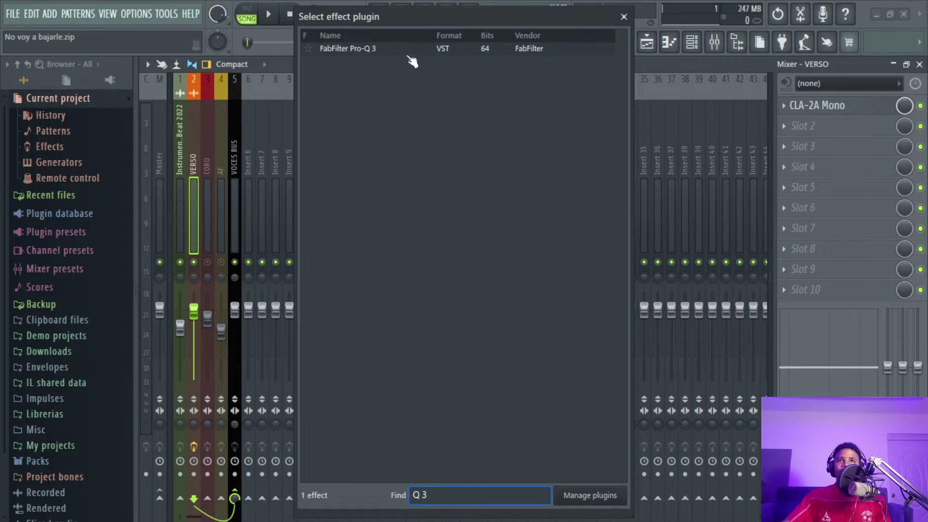
{"action": "double_click", "coordinate": [405, 54]}
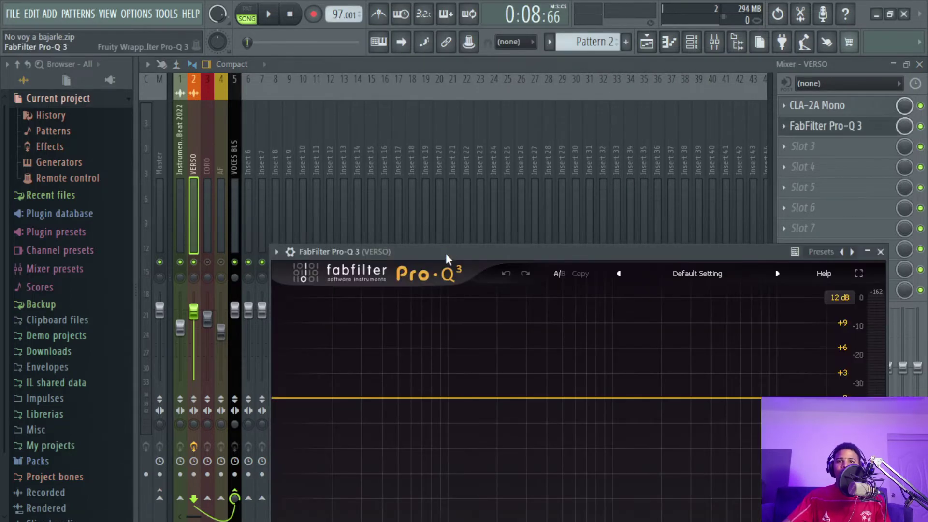
{"action": "left_click_drag", "start_coordinate": [445, 254], "coordinate": [390, 97]}
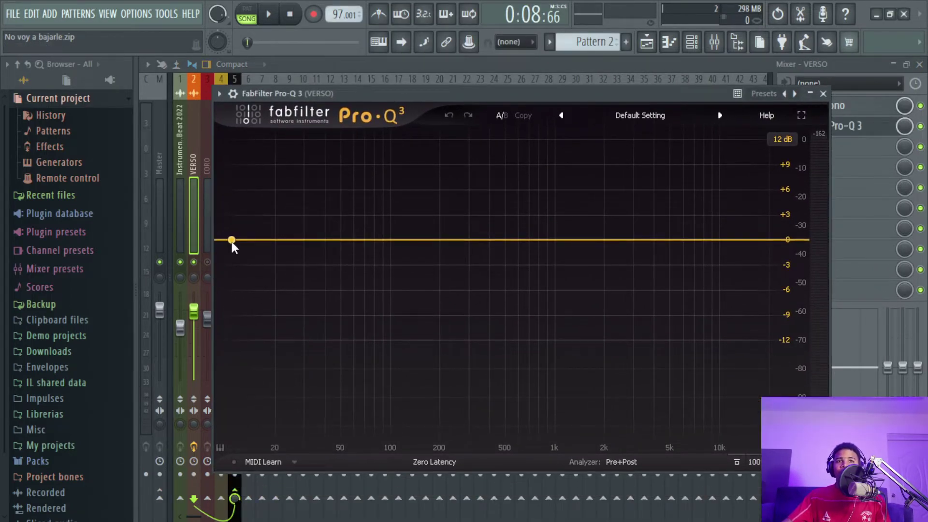
Add a low cut band at the low end of the VERSO equalizer with an 18 dB/oct slope
{"action": "left_click", "coordinate": [230, 239]}
{"action": "left_click", "coordinate": [261, 219]}
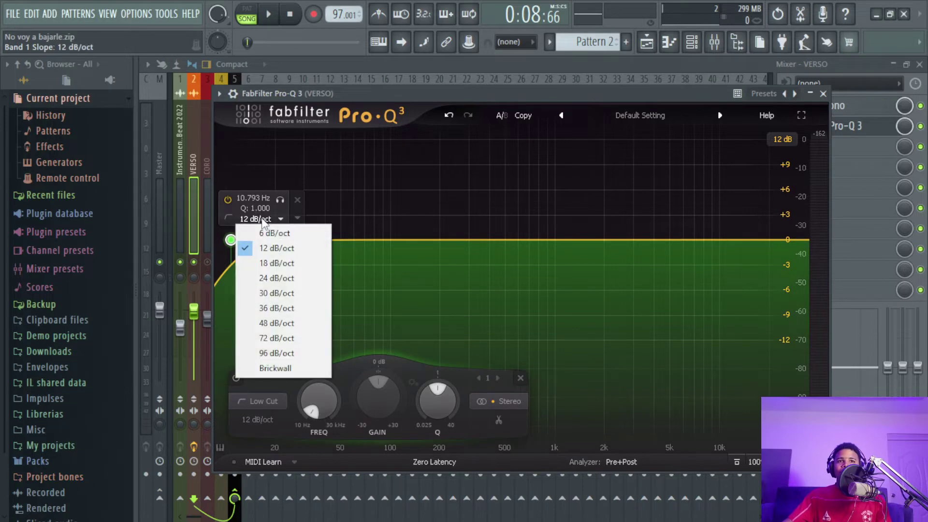
{"action": "left_click", "coordinate": [265, 263]}
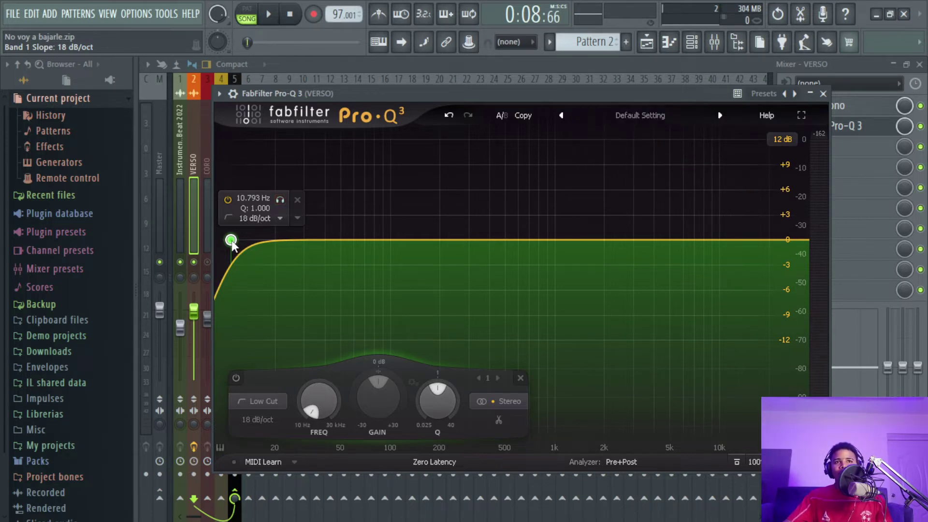
Audition the VERSO low cut in solo and during playback, set it to about 91.5 Hz, and close the equalizer
{"action": "key", "text": "space"}
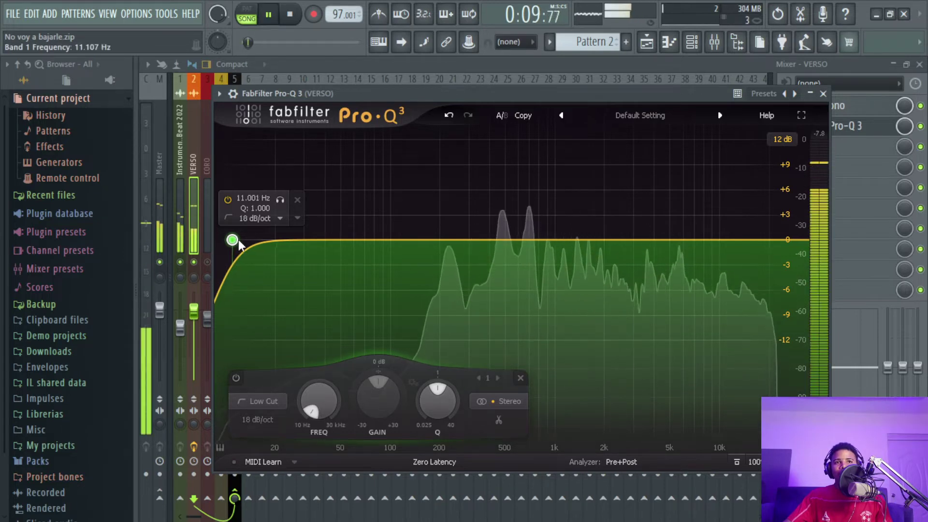
{"action": "left_click_drag", "start_coordinate": [232, 241], "coordinate": [299, 244]}
{"action": "left_click", "coordinate": [316, 199]}
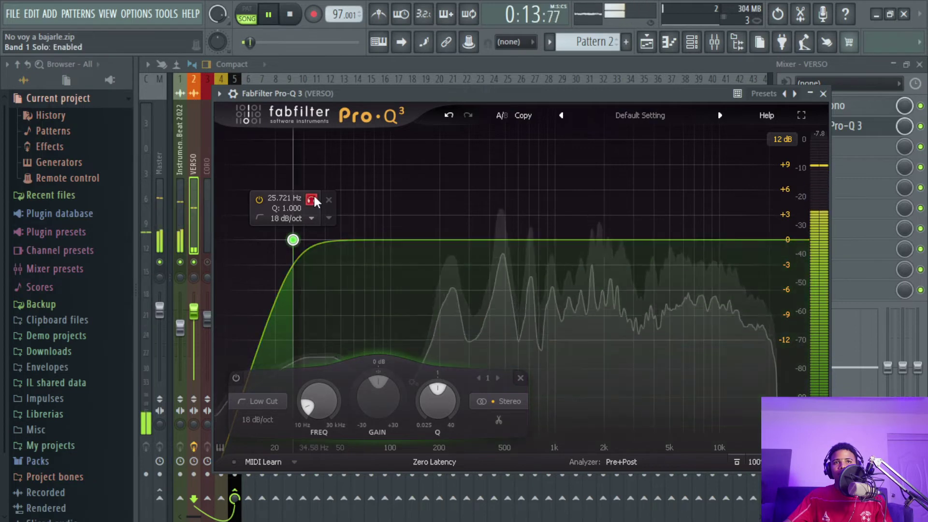
{"action": "left_click_drag", "start_coordinate": [319, 203], "coordinate": [395, 209]}
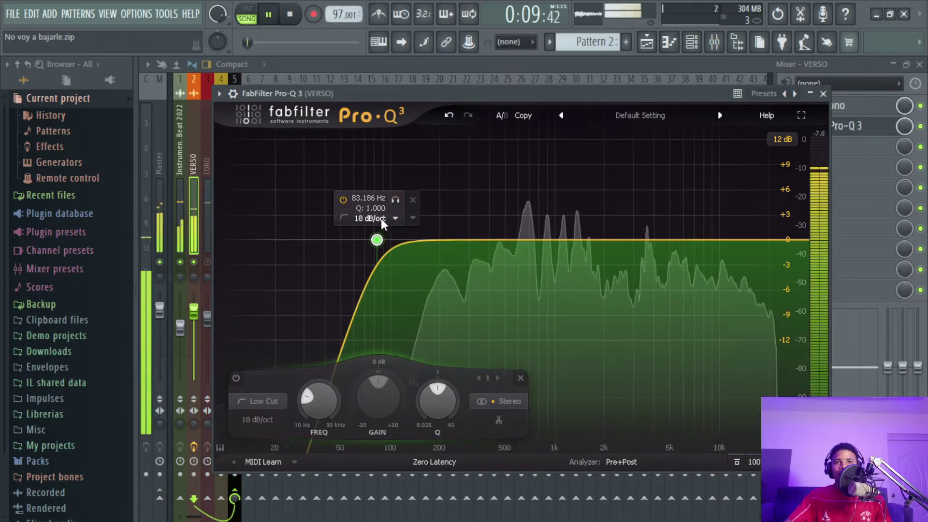
{"action": "mouse_move", "coordinate": [377, 239]}
{"action": "left_mouse_down"}
{"action": "mouse_move", "coordinate": [365, 242]}
{"action": "mouse_move", "coordinate": [434, 237]}
{"action": "mouse_move", "coordinate": [383, 238]}
{"action": "left_mouse_up"}
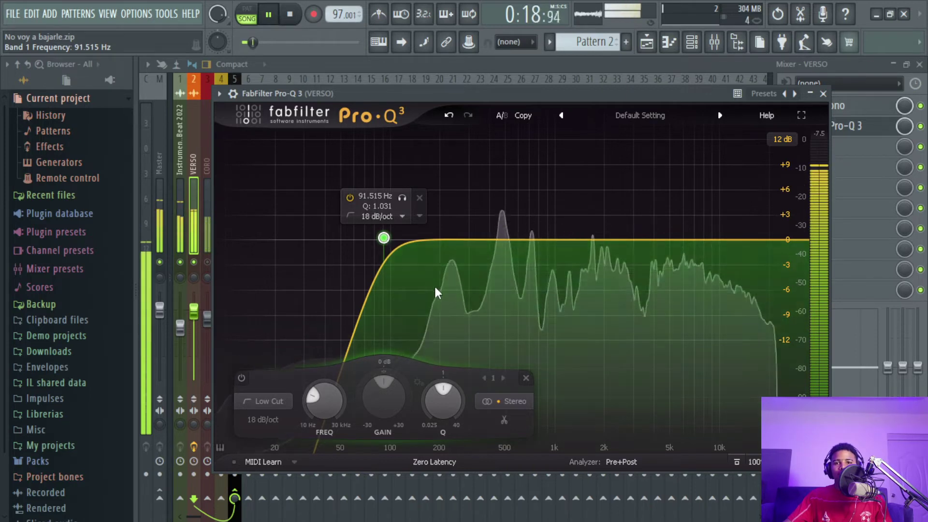
{"action": "key", "text": "space"}
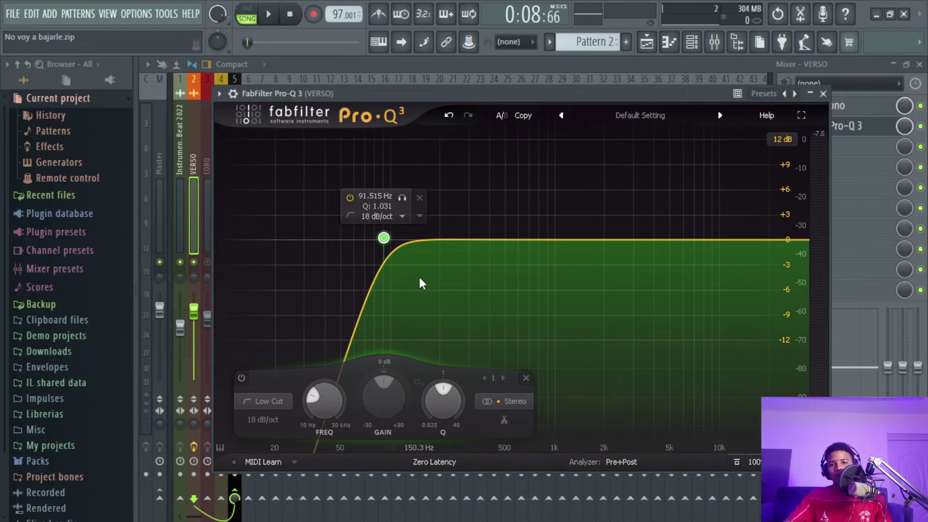
{"action": "left_click", "coordinate": [823, 93]}
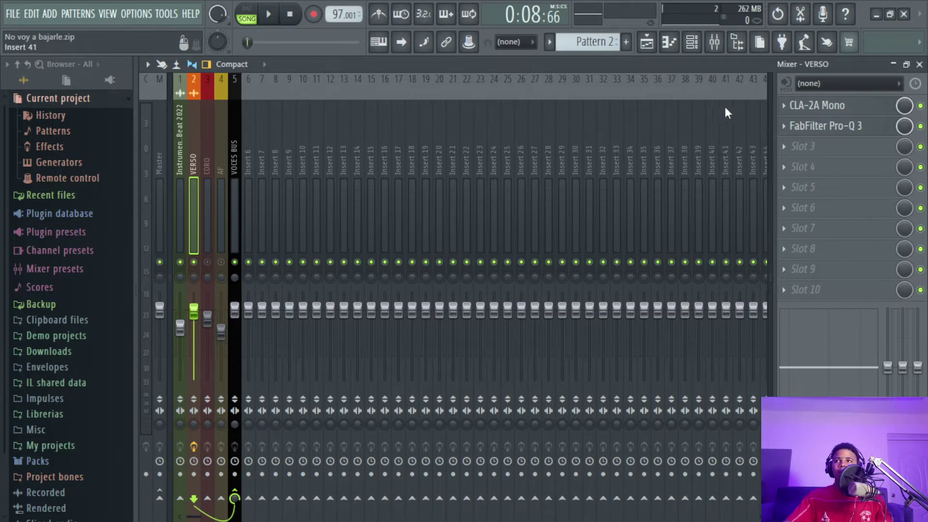
Copy the CLA-2A and Pro-Q 3 with their settings from the VERSO mixer track to the CORO track
{"action": "left_click", "coordinate": [786, 106]}
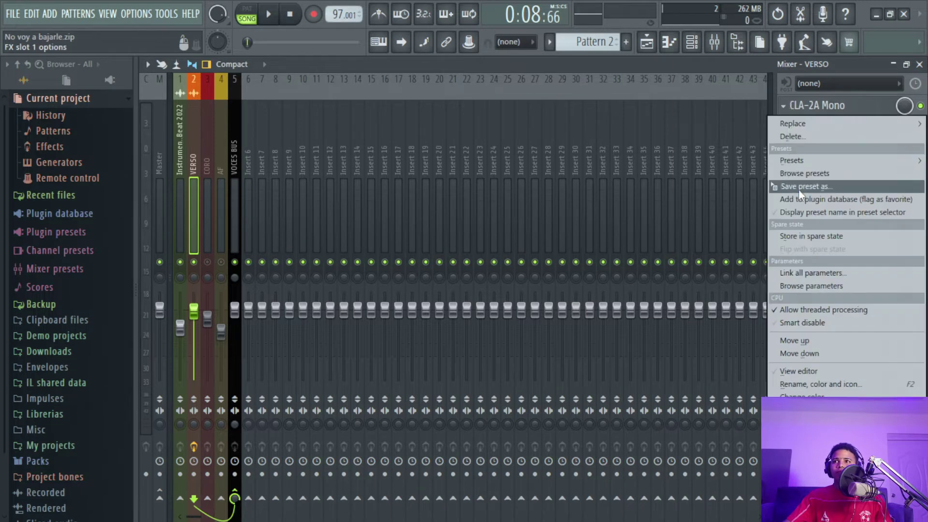
{"action": "left_click_drag", "start_coordinate": [798, 190], "coordinate": [204, 188]}
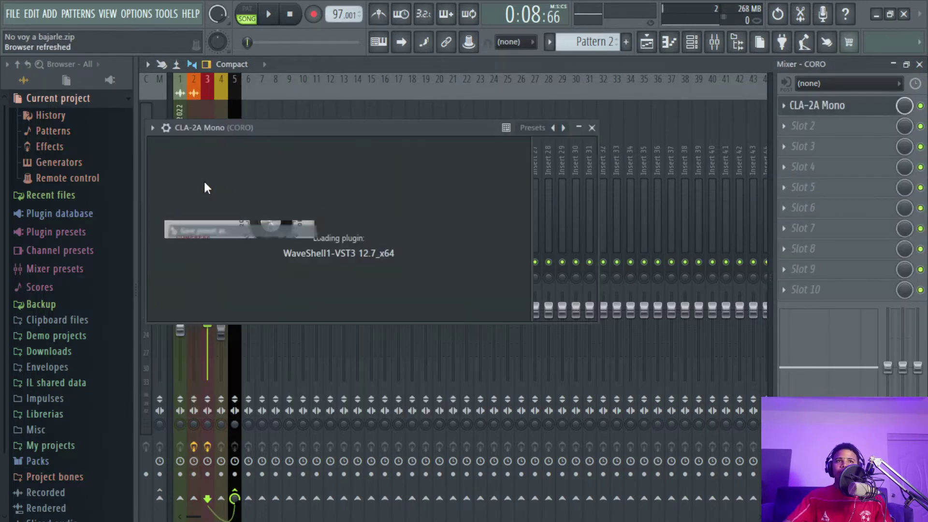
{"action": "left_click", "coordinate": [592, 127]}
{"action": "left_click", "coordinate": [196, 183]}
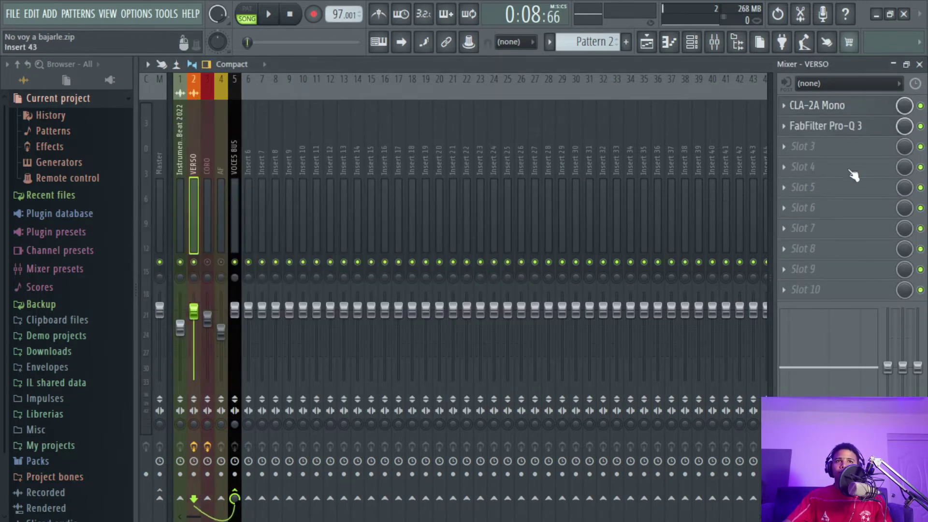
{"action": "left_click", "coordinate": [785, 125]}
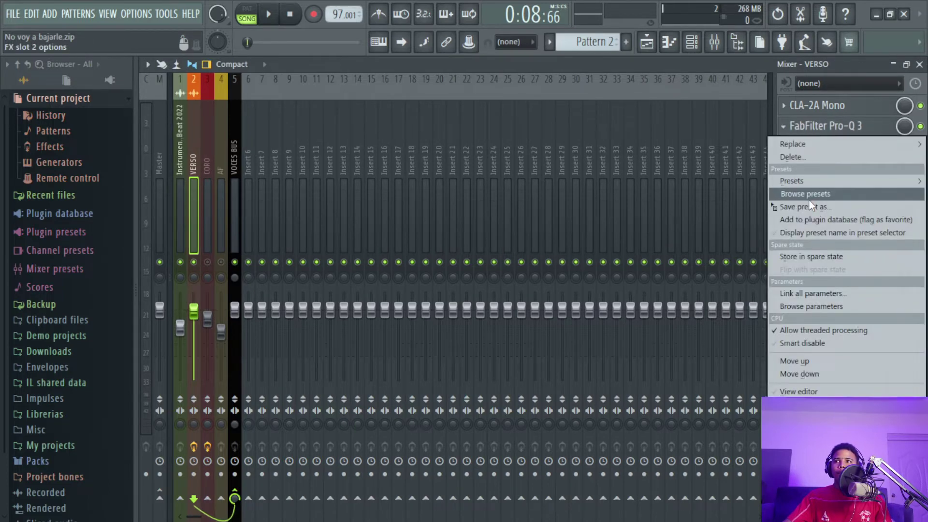
{"action": "left_click_drag", "start_coordinate": [811, 202], "coordinate": [208, 205]}
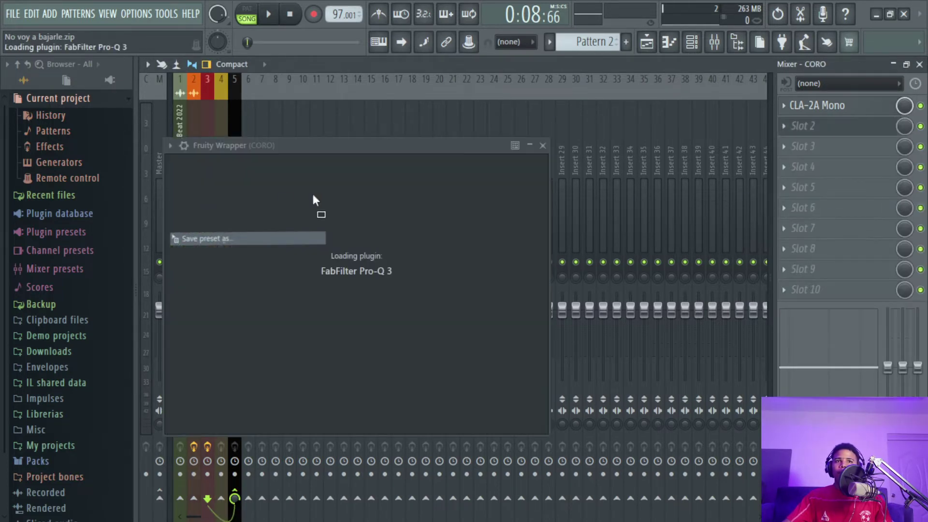
{"action": "left_click", "coordinate": [773, 145]}
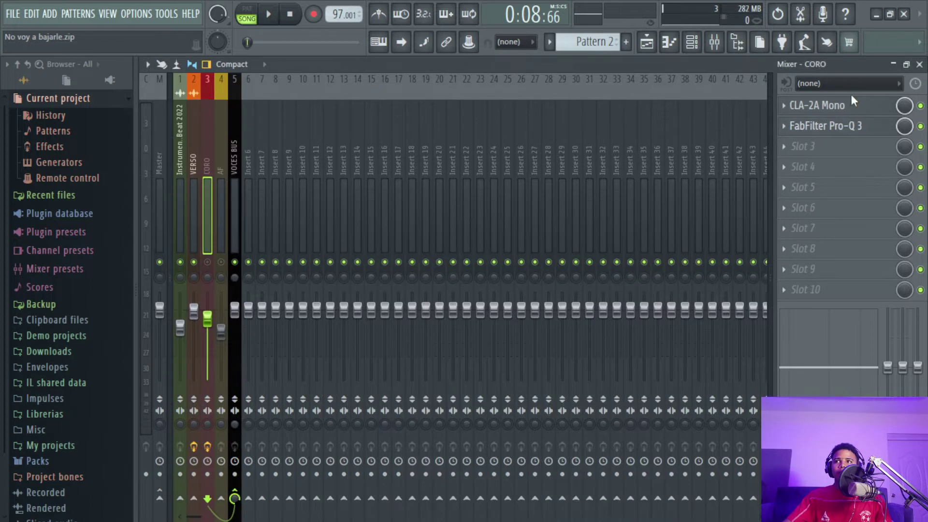
Set the CORO track's CLA-2A gain to 32.32 and its peak reduction to 40
{"action": "left_click", "coordinate": [822, 105]}
{"action": "left_click", "coordinate": [281, 233]}
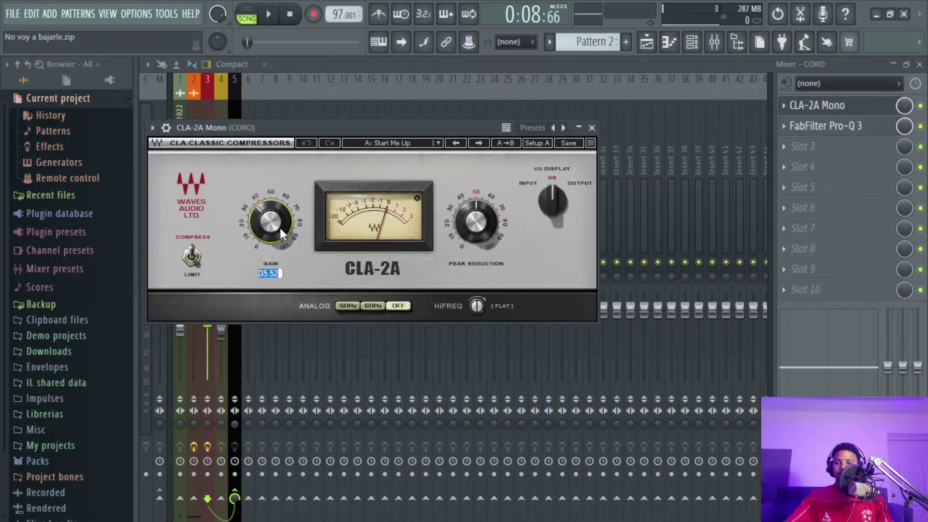
{"action": "type", "text": "32.32"}
{"action": "key", "text": "Return"}
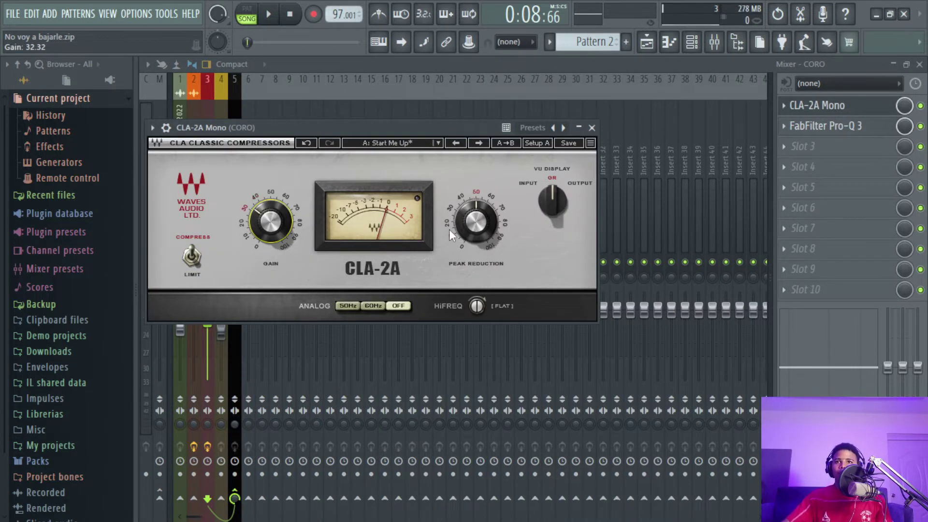
{"action": "left_click", "coordinate": [489, 230]}
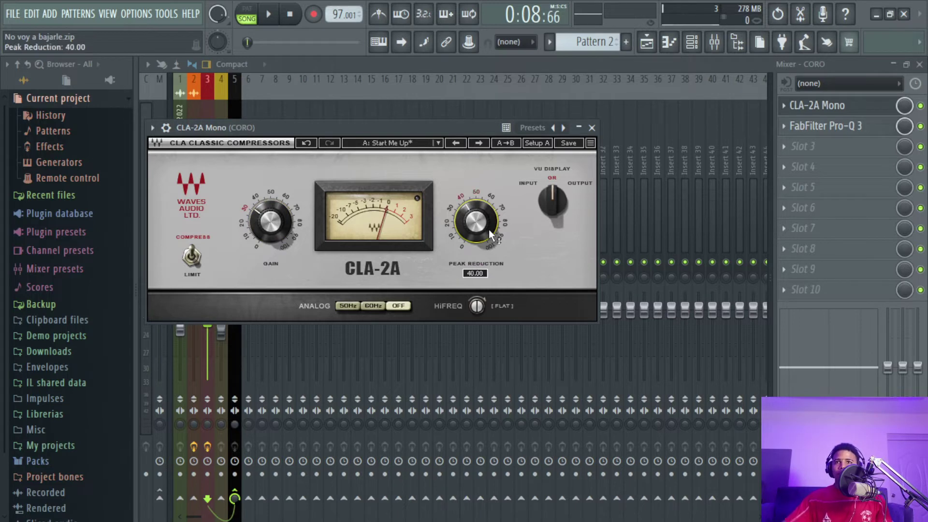
Reset the CORO track's Pro-Q 3 to the Default Setting preset and close it
{"action": "left_click", "coordinate": [878, 129]}
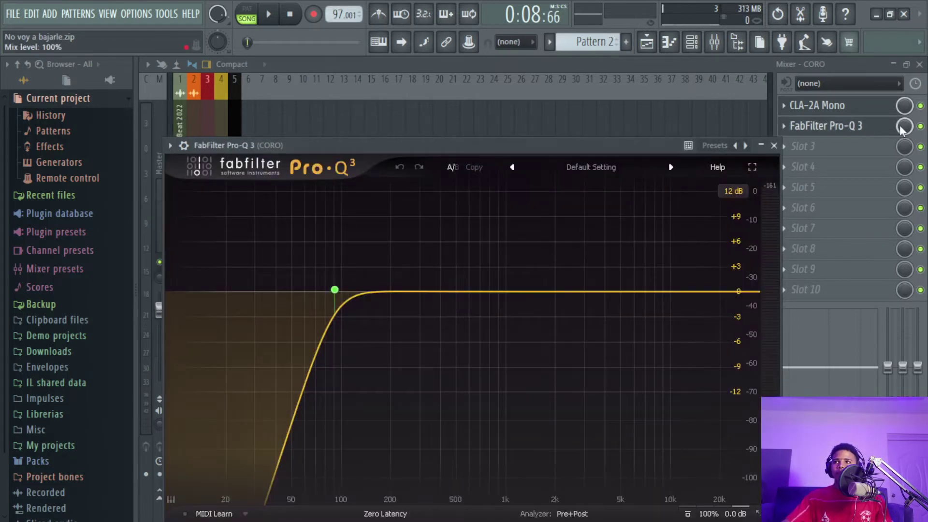
{"action": "left_click", "coordinate": [575, 169]}
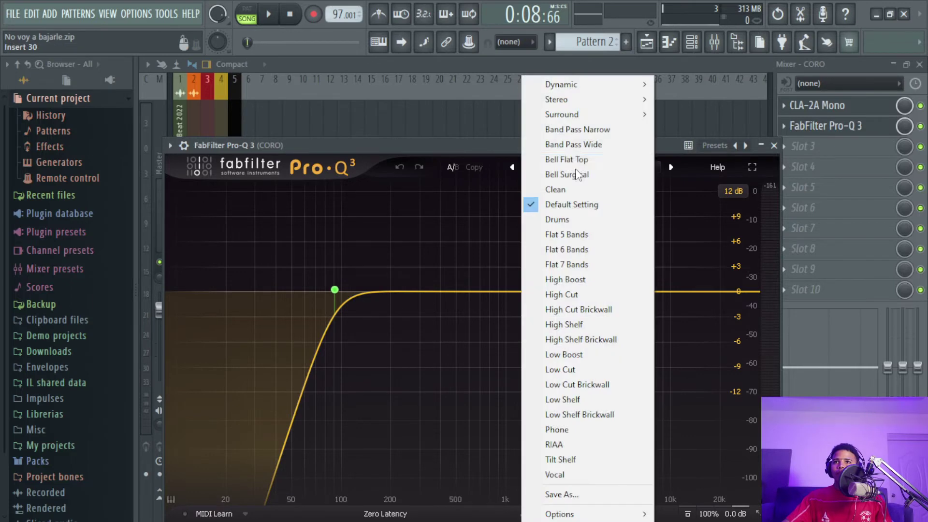
{"action": "left_click", "coordinate": [578, 204]}
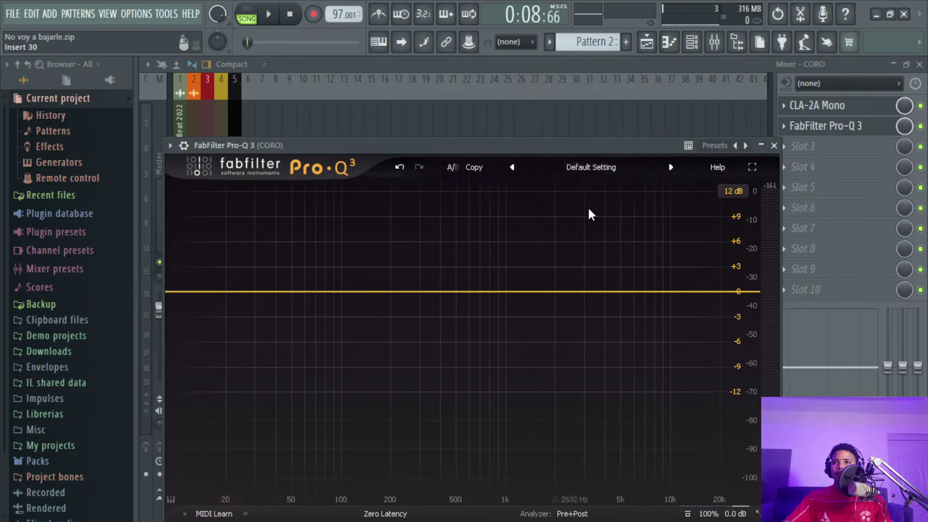
{"action": "left_click", "coordinate": [822, 127]}
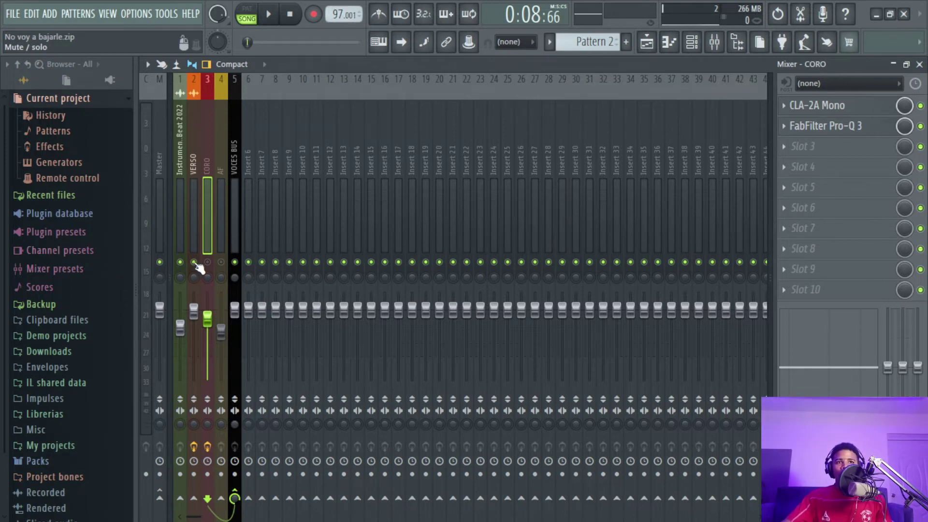
Unmute the CORO mixer track and reopen its CLA-2A compressor, keeping the window clear of the vocal tracks
{"action": "left_click", "coordinate": [854, 109]}
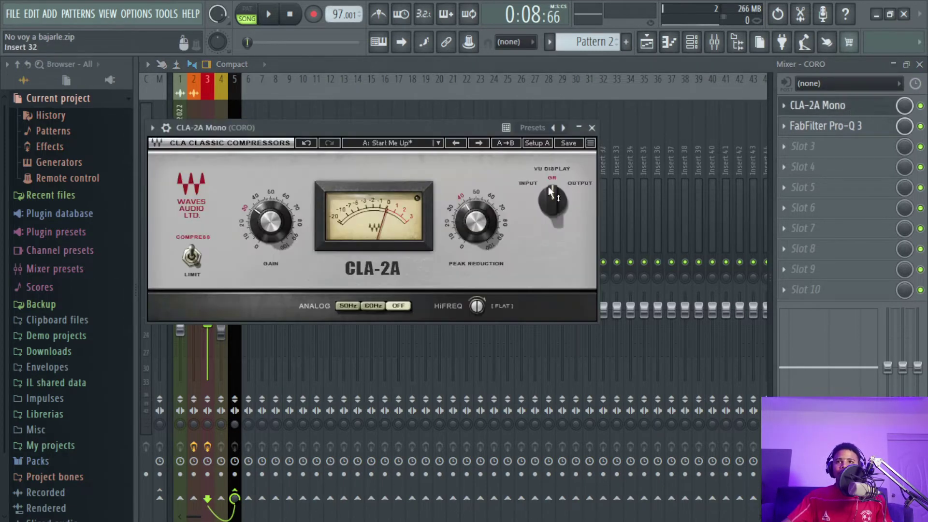
{"action": "left_click_drag", "start_coordinate": [405, 133], "coordinate": [554, 135]}
{"action": "left_click", "coordinate": [424, 231]}
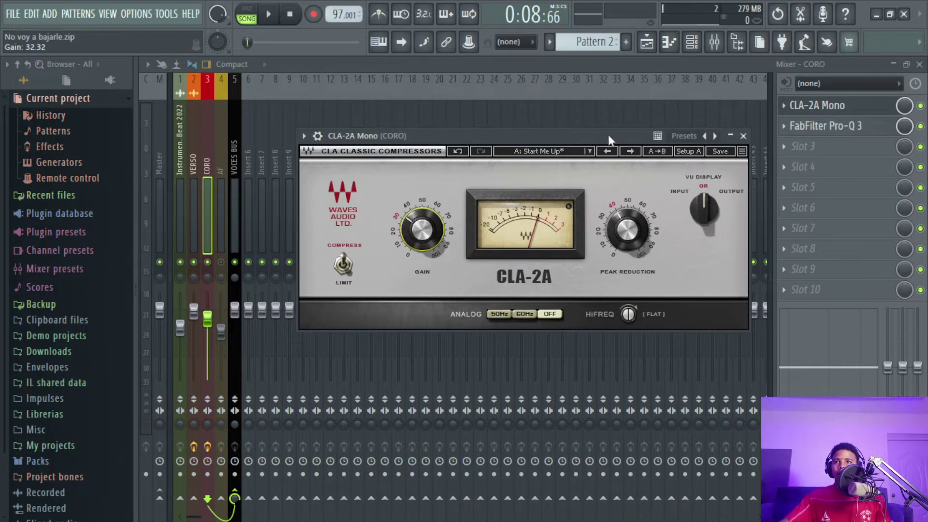
{"action": "left_click_drag", "start_coordinate": [608, 135], "coordinate": [549, 154]}
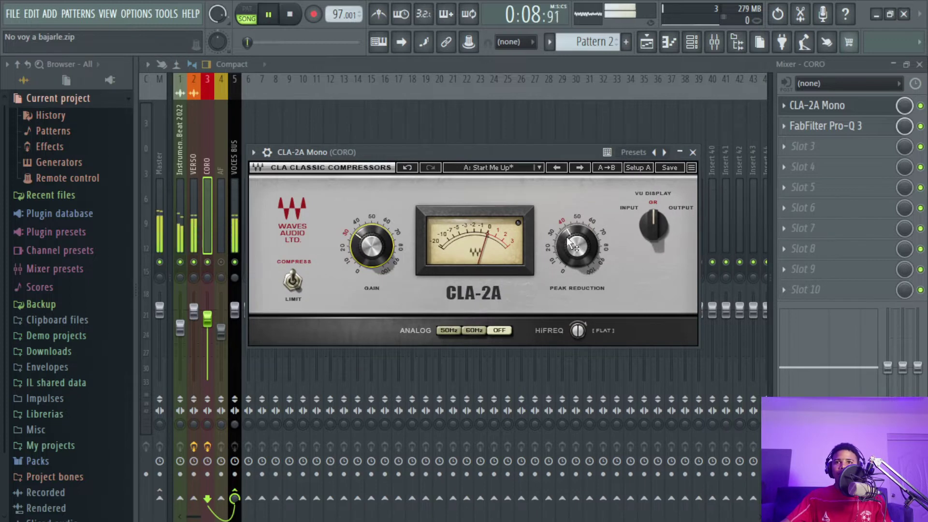
Place the playlist playhead at the start of the red chorus clip and mute Track 2
{"action": "left_click", "coordinate": [647, 42]}
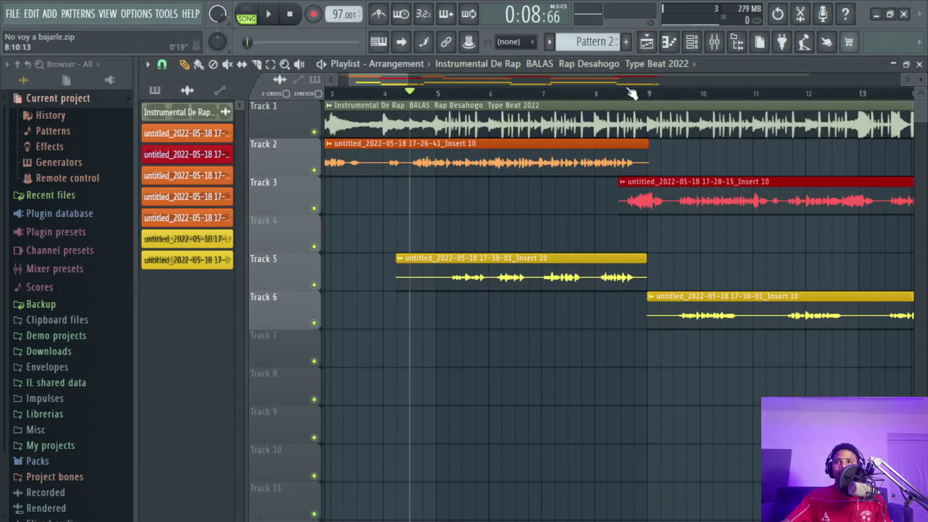
{"action": "left_click_drag", "start_coordinate": [608, 94], "coordinate": [621, 94]}
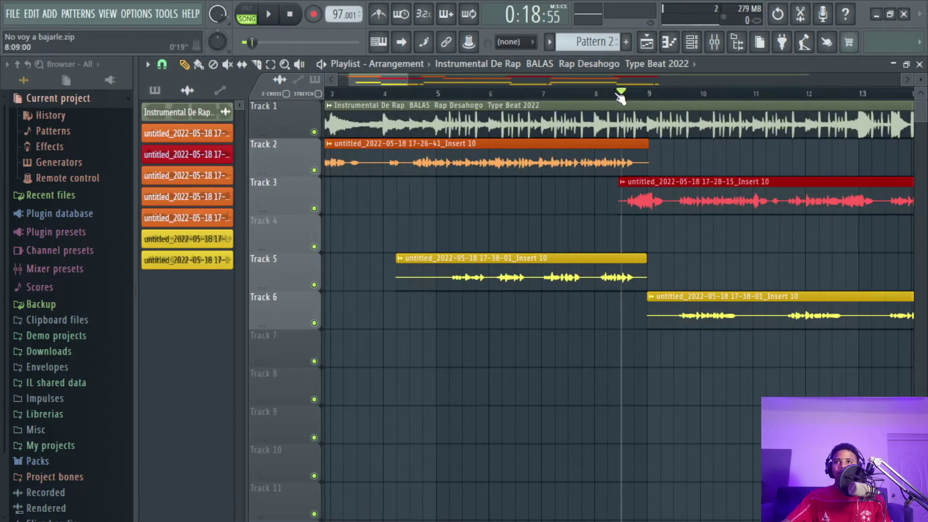
{"action": "left_click", "coordinate": [315, 171]}
Play the chorus and raise the peak reduction of the CORO track's CLA-2A to about 47.5
{"action": "key", "text": "space"}
{"action": "key", "text": "F9"}
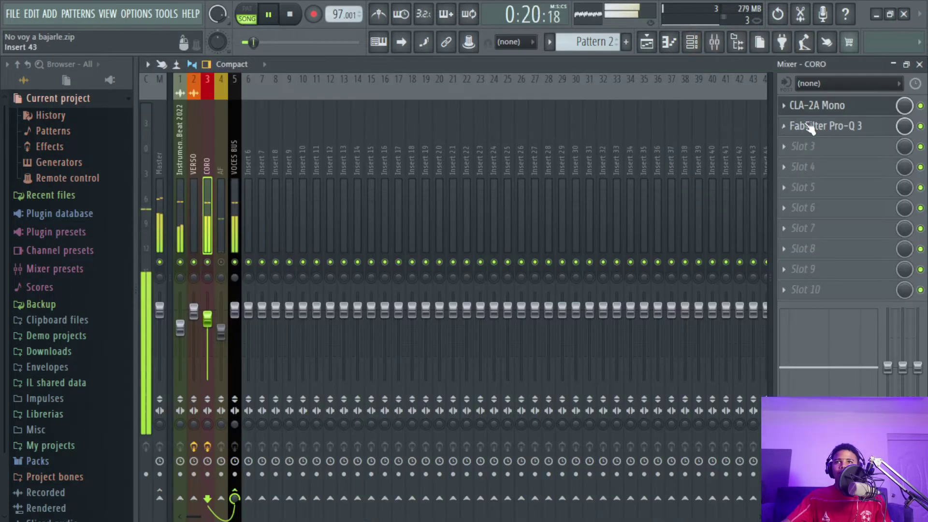
{"action": "left_click", "coordinate": [831, 106]}
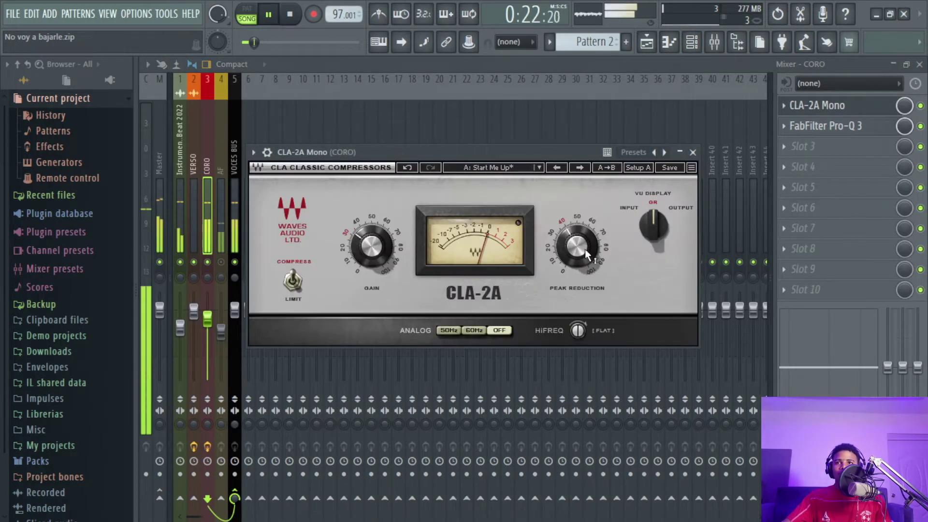
{"action": "left_click_drag", "start_coordinate": [576, 248], "coordinate": [577, 247]}
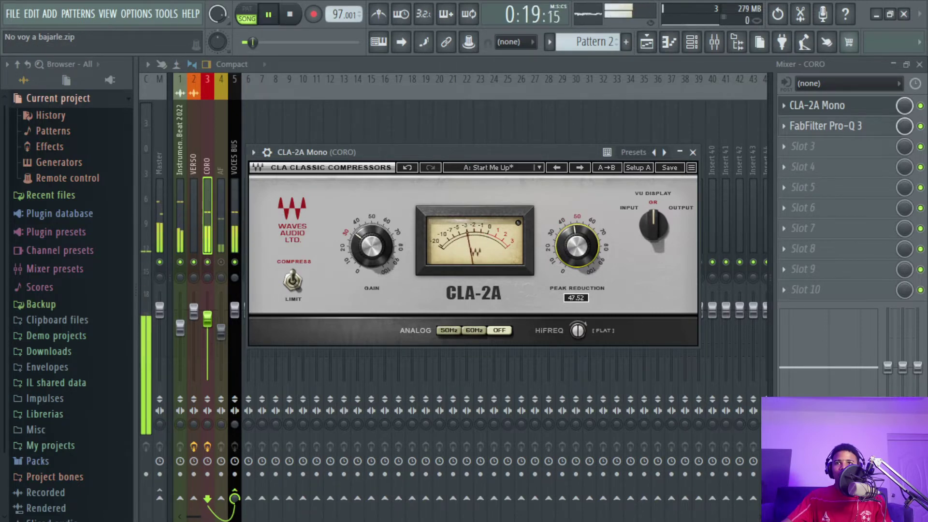
Fine-tune the peak reduction of the CORO track's CLA-2A to about 47.2 while the chorus plays
{"action": "left_click_drag", "start_coordinate": [576, 247], "coordinate": [577, 248]}
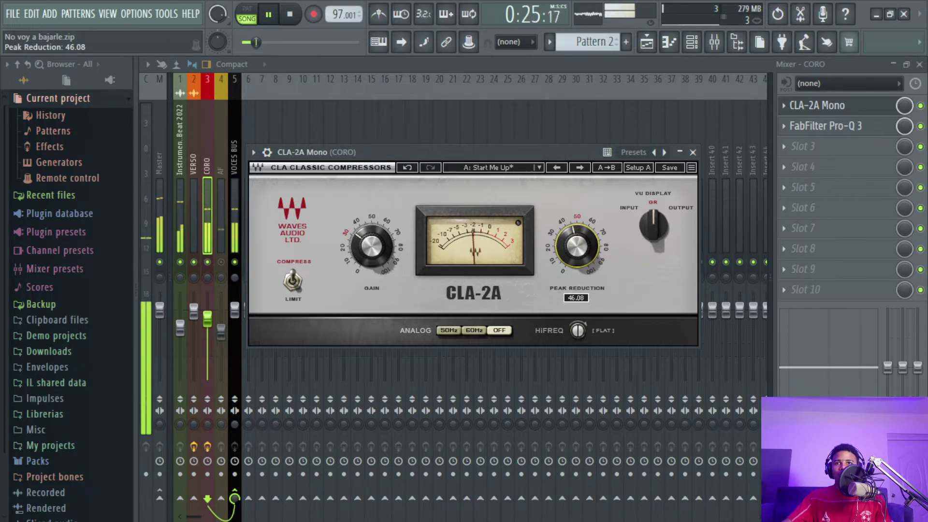
{"action": "left_click_drag", "start_coordinate": [576, 249], "coordinate": [575, 246]}
{"action": "scroll", "coordinate": [577, 248], "scroll_direction": "down", "scroll_amount": 1}
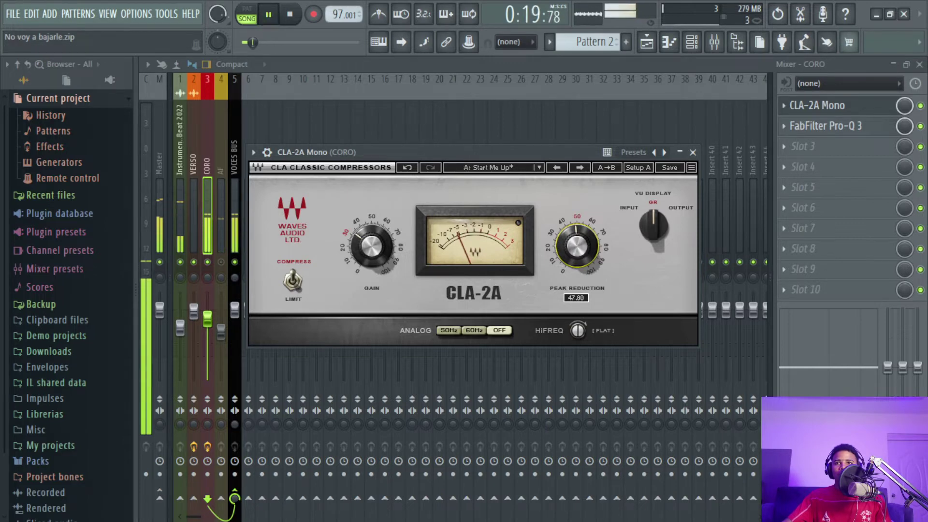
{"action": "left_click_drag", "start_coordinate": [575, 243], "coordinate": [576, 245]}
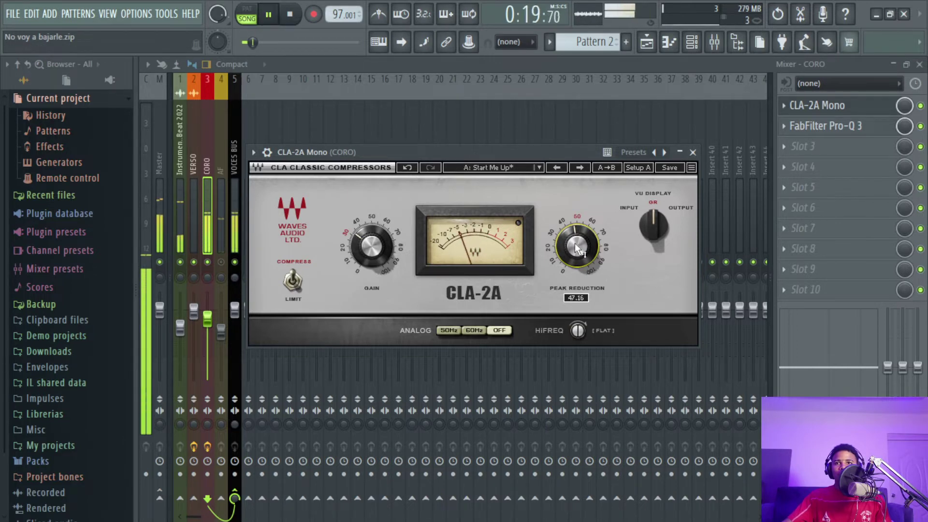
Raise the CORO CLA-2A's gain to about 35.4, comparing the level with the compressor bypassed and enabled
{"action": "left_click", "coordinate": [267, 152]}
{"action": "left_click", "coordinate": [656, 174]}
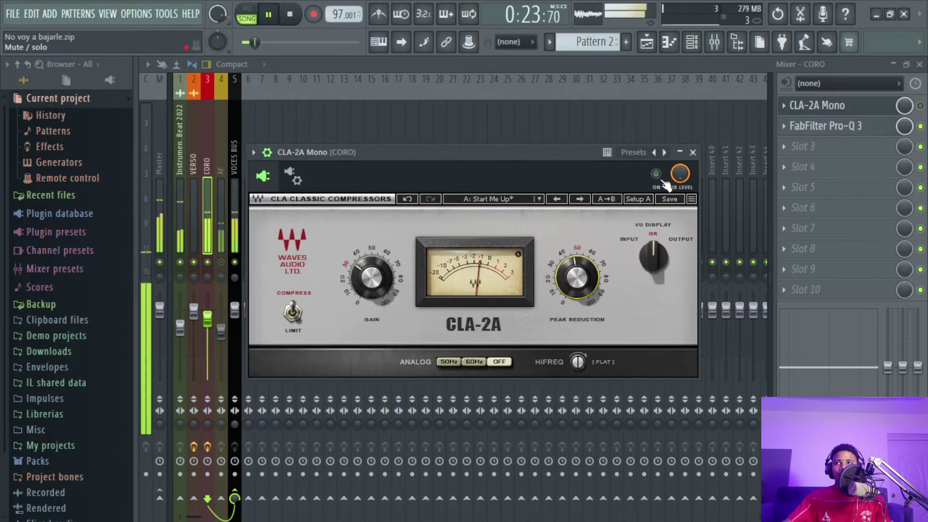
{"action": "left_click_drag", "start_coordinate": [371, 277], "coordinate": [372, 269]}
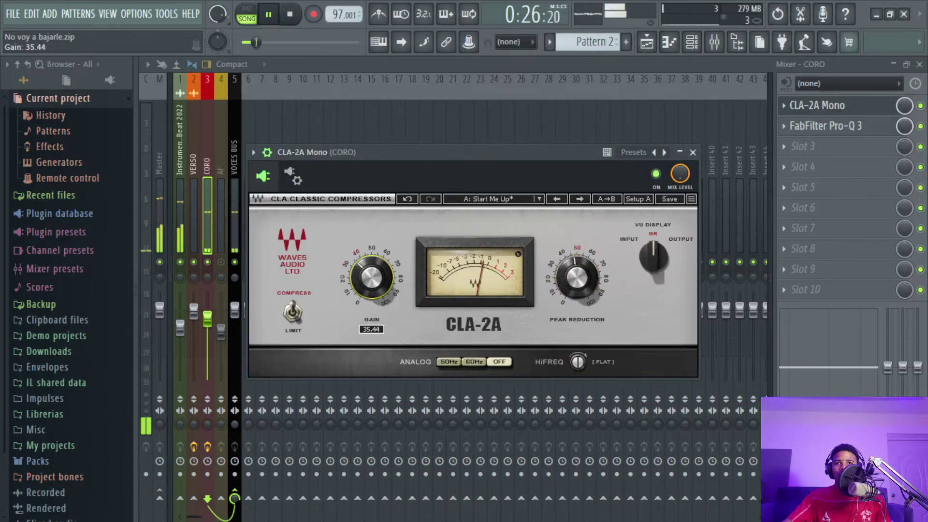
{"action": "left_click", "coordinate": [656, 177]}
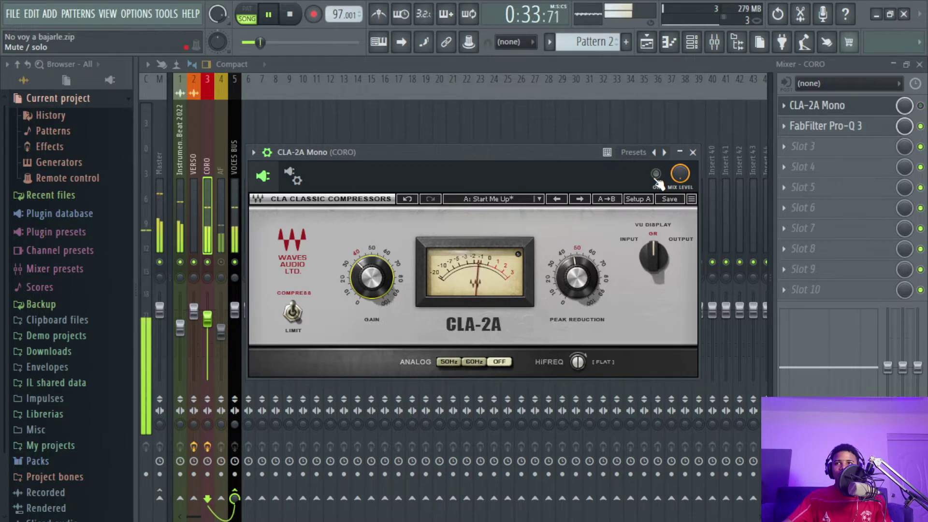
{"action": "left_click", "coordinate": [656, 177]}
{"action": "left_click_drag", "start_coordinate": [369, 282], "coordinate": [369, 281]}
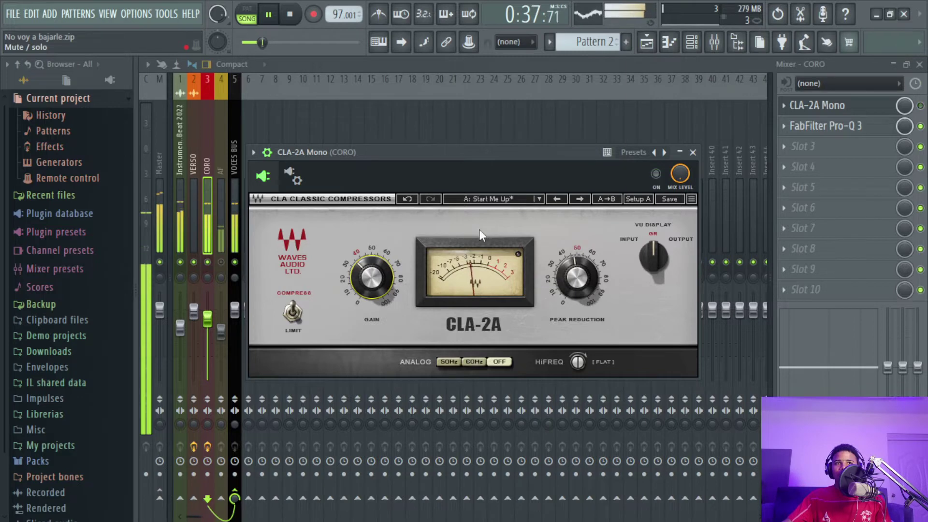
{"action": "left_click", "coordinate": [656, 175]}
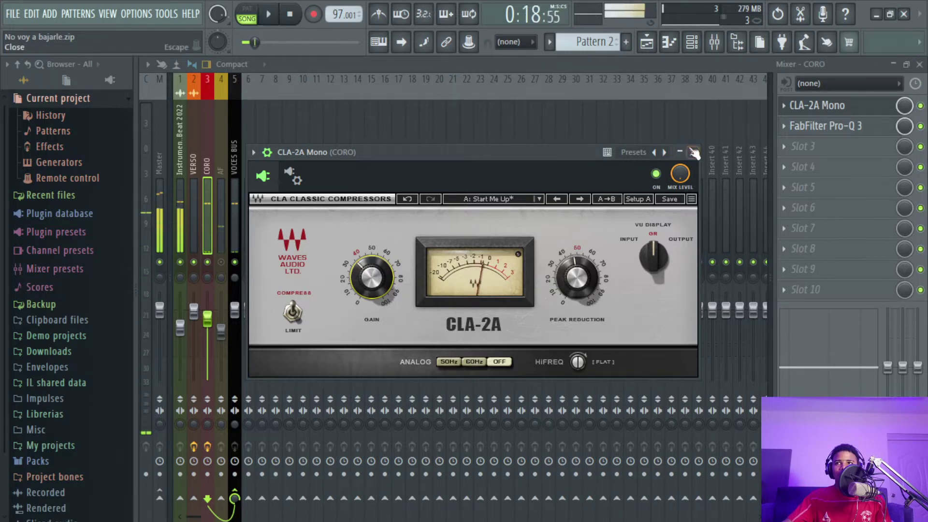
Close the compressor and raise the CORO track's volume fader slightly while the chorus plays
{"action": "left_click", "coordinate": [692, 151]}
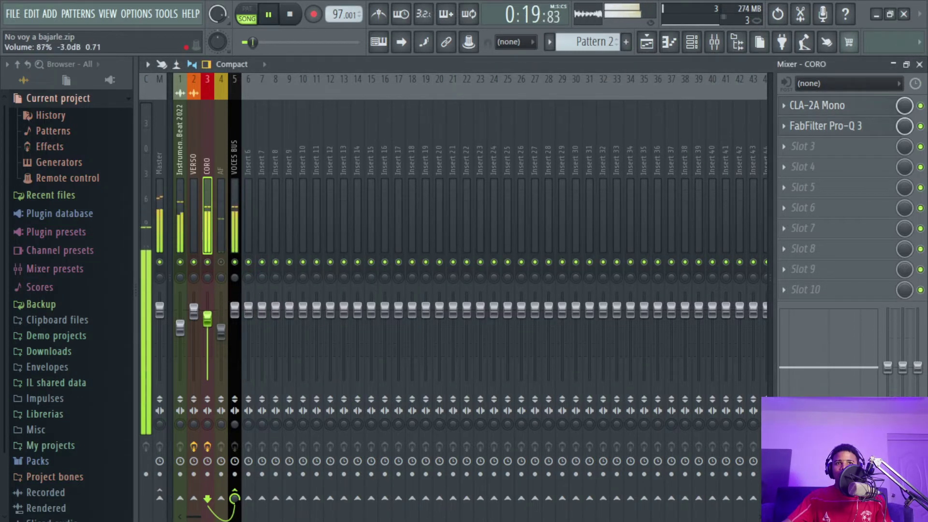
{"action": "left_click_drag", "start_coordinate": [207, 318], "coordinate": [207, 315]}
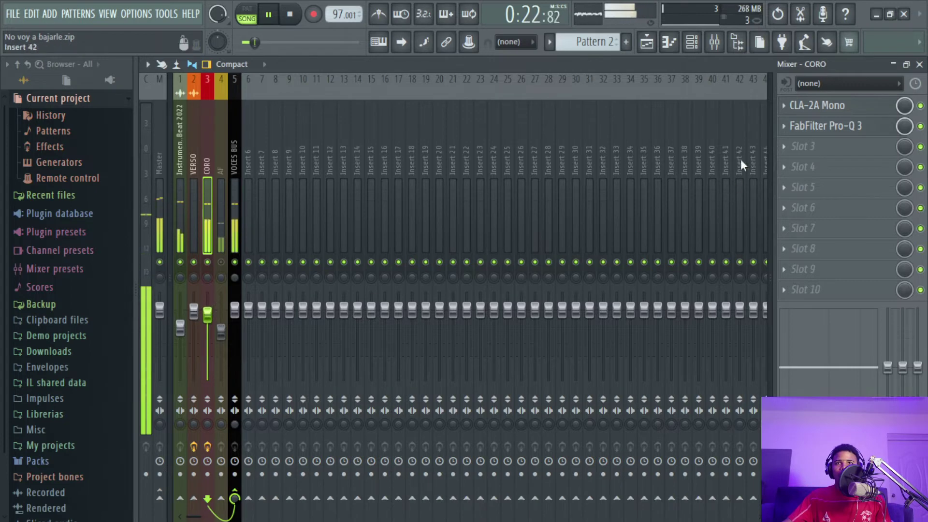
{"action": "key", "text": "space"}
Add an 18 dB/oct low cut at about 93 Hz with a Q of about 1.12 in the CORO track's Pro-Q 3
{"action": "left_click", "coordinate": [846, 129]}
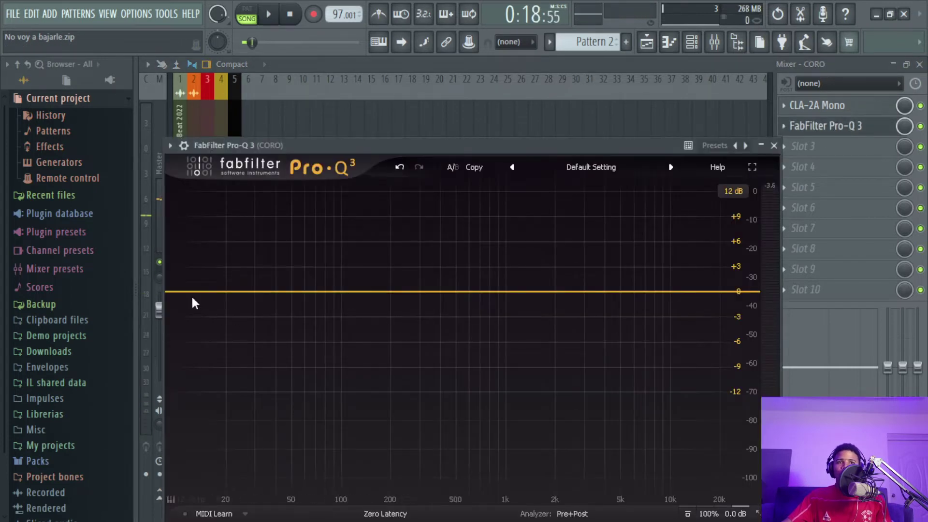
{"action": "left_click", "coordinate": [179, 292]}
{"action": "left_click", "coordinate": [211, 270]}
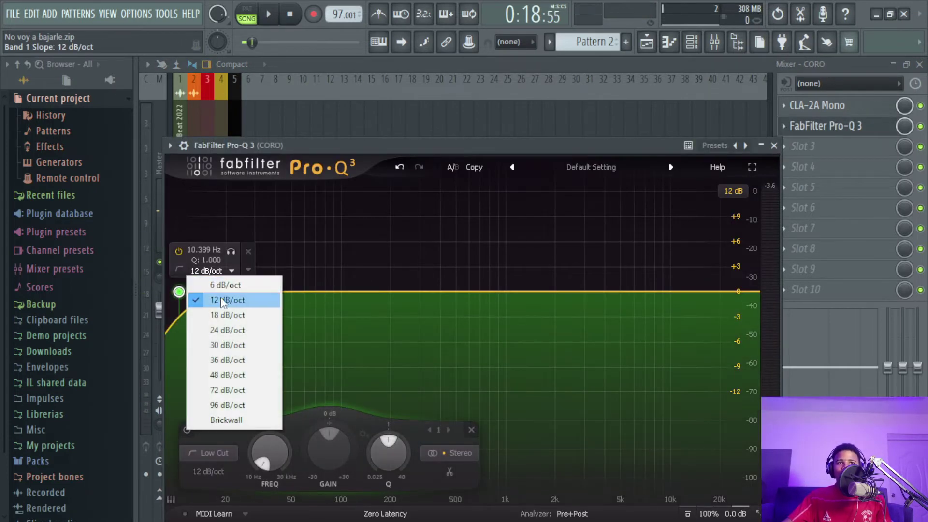
{"action": "left_click", "coordinate": [223, 311]}
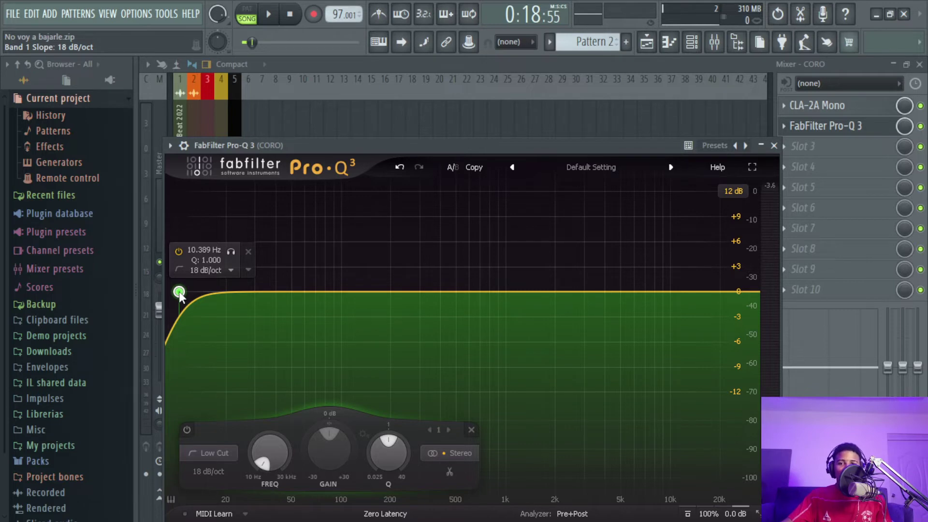
{"action": "key", "text": "space"}
{"action": "left_click_drag", "start_coordinate": [179, 292], "coordinate": [336, 285]}
{"action": "left_click_drag", "start_coordinate": [394, 144], "coordinate": [482, 135]}
{"action": "key", "text": "space"}
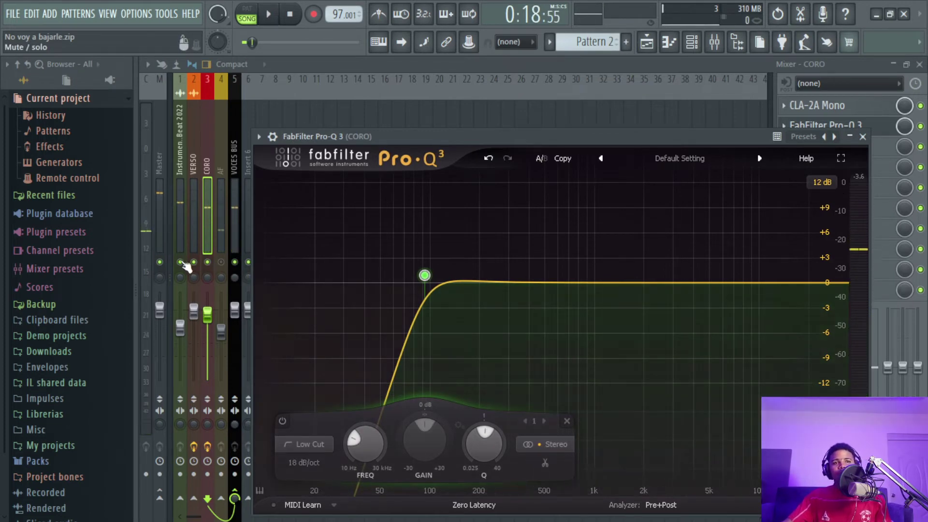
Solo the CORO mixer track and reopen its Pro-Q 3
{"action": "left_click", "coordinate": [181, 262]}
{"action": "right_click", "coordinate": [209, 262]}
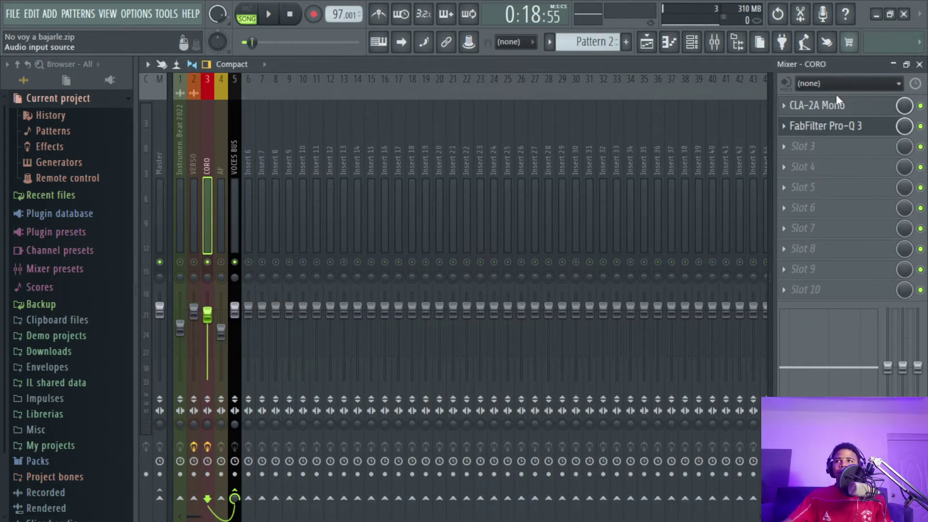
{"action": "left_click", "coordinate": [832, 126]}
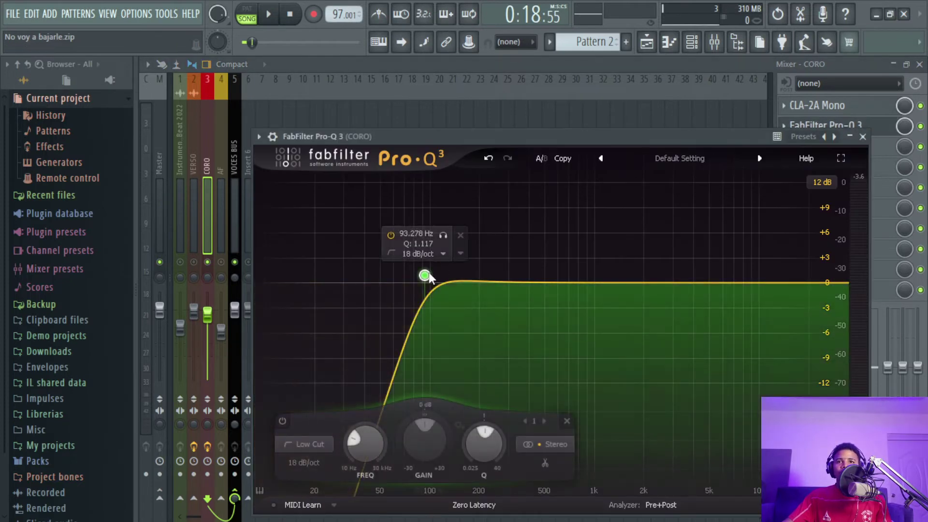
Listen to only the low frequencies removed by the CORO low-cut band during playback, ending with the band's solo off
{"action": "left_click", "coordinate": [443, 235]}
{"action": "key", "text": "space"}
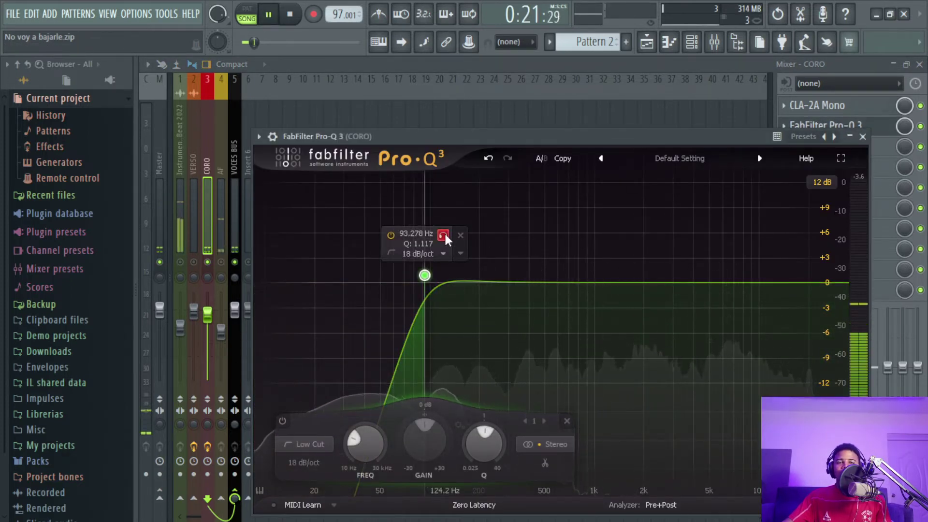
{"action": "key", "text": "space"}
{"action": "left_click", "coordinate": [443, 235]}
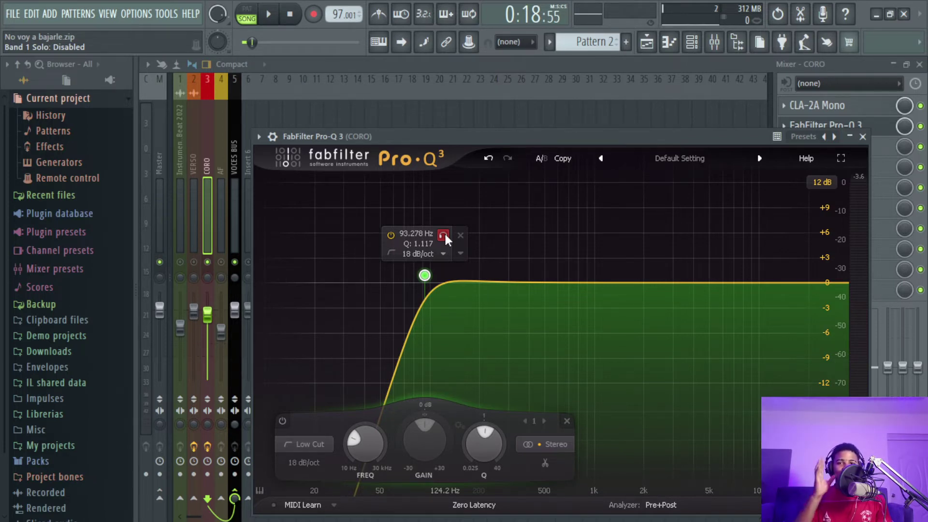
{"action": "left_click", "coordinate": [443, 235]}
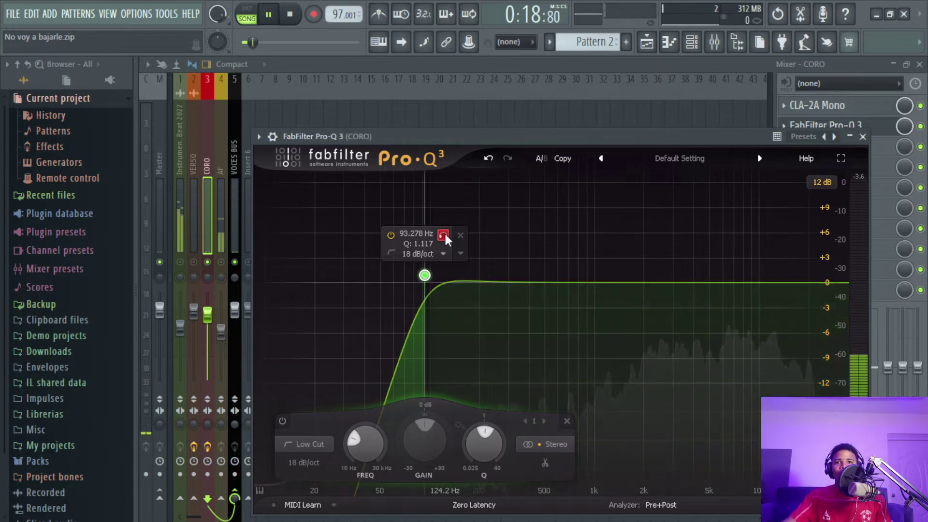
{"action": "key", "text": "space"}
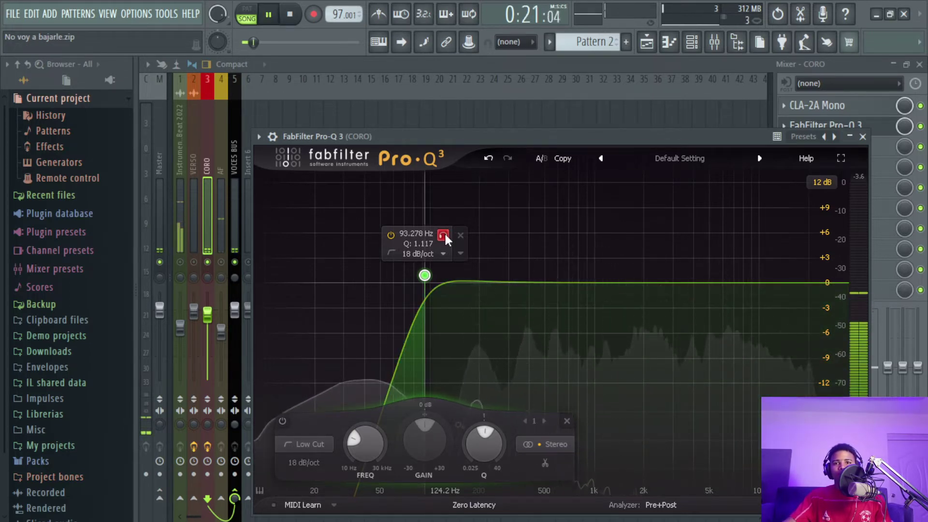
{"action": "left_click", "coordinate": [443, 235]}
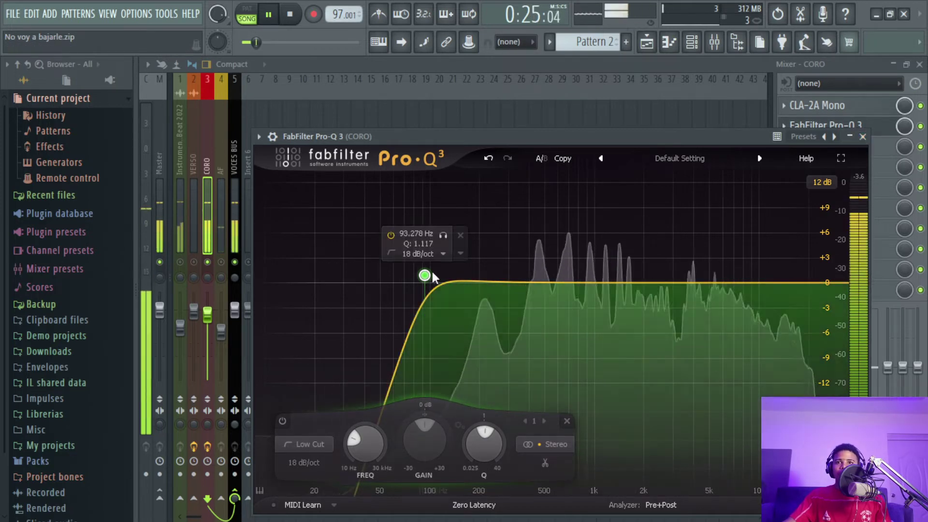
Compare the CORO vocal with the low-cut band disabled and enabled, leaving it on, and close the Pro-Q 3
{"action": "left_click", "coordinate": [389, 234]}
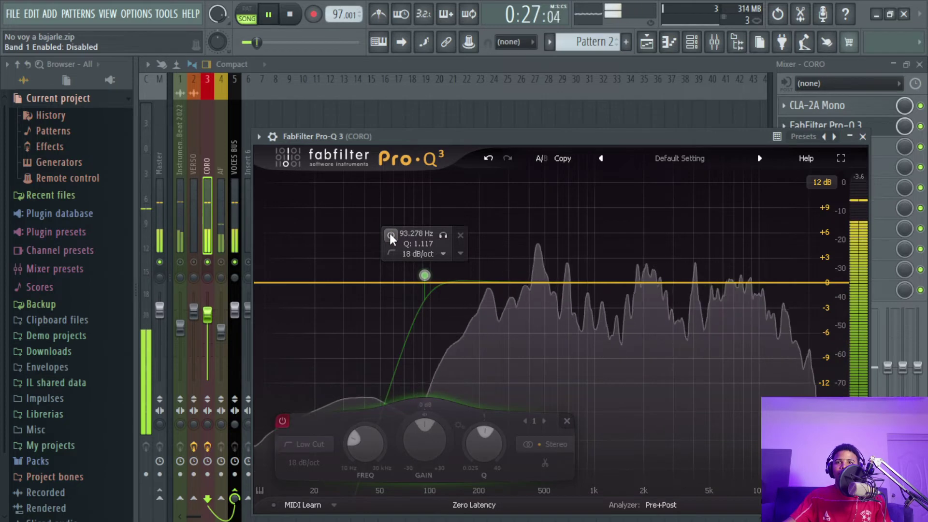
{"action": "left_click", "coordinate": [390, 233]}
{"action": "left_click", "coordinate": [863, 137]}
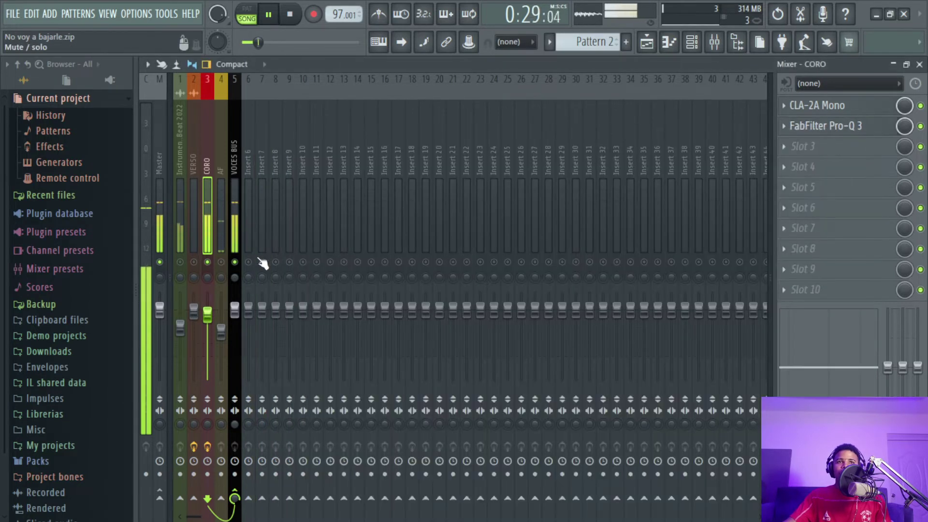
Stop playback and unmute the instrumental, VERSO and AF mixer tracks
{"action": "key", "text": "space"}
{"action": "left_click", "coordinate": [180, 262]}
{"action": "left_click", "coordinate": [193, 262]}
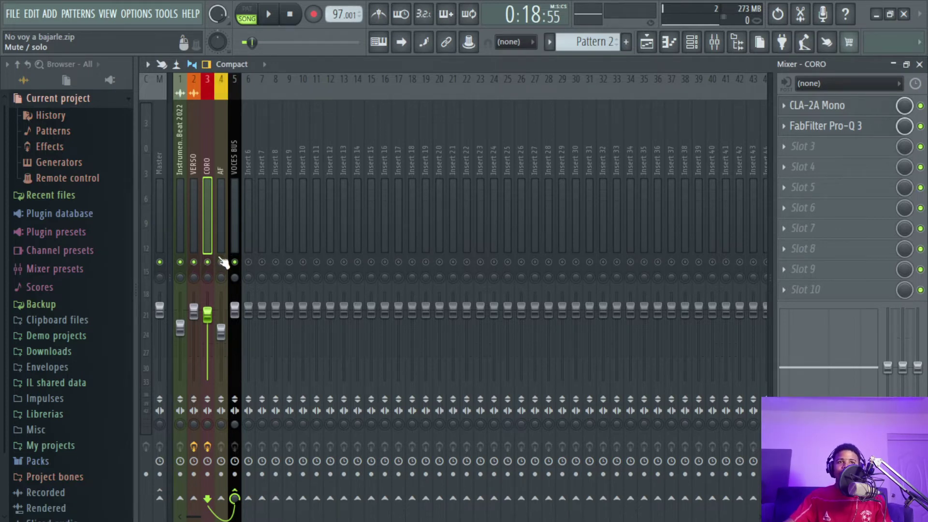
Copy the CORO track's CLA-2A and Pro-Q 3, with their settings, onto the AF mixer track
{"action": "left_click", "coordinate": [794, 105]}
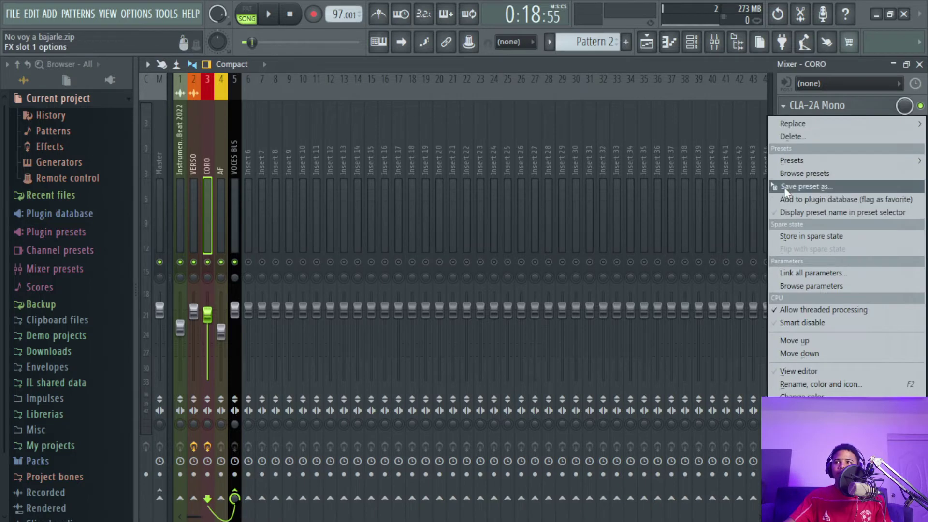
{"action": "left_click_drag", "start_coordinate": [784, 187], "coordinate": [220, 186]}
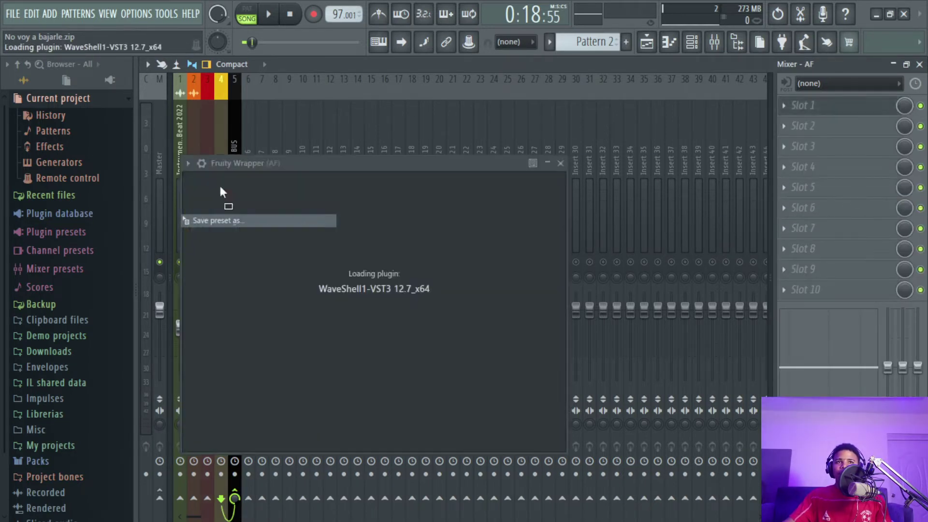
{"action": "left_click", "coordinate": [628, 164]}
{"action": "left_click", "coordinate": [208, 169]}
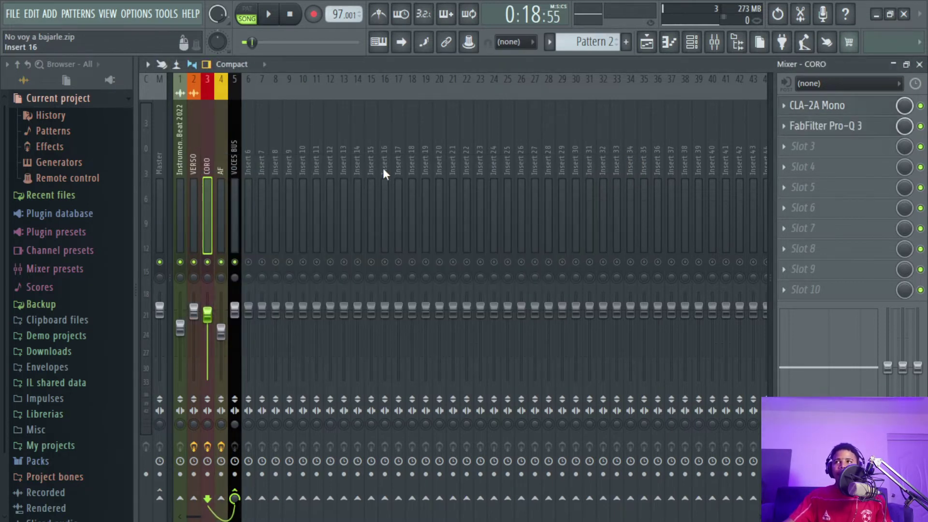
{"action": "left_click", "coordinate": [784, 133]}
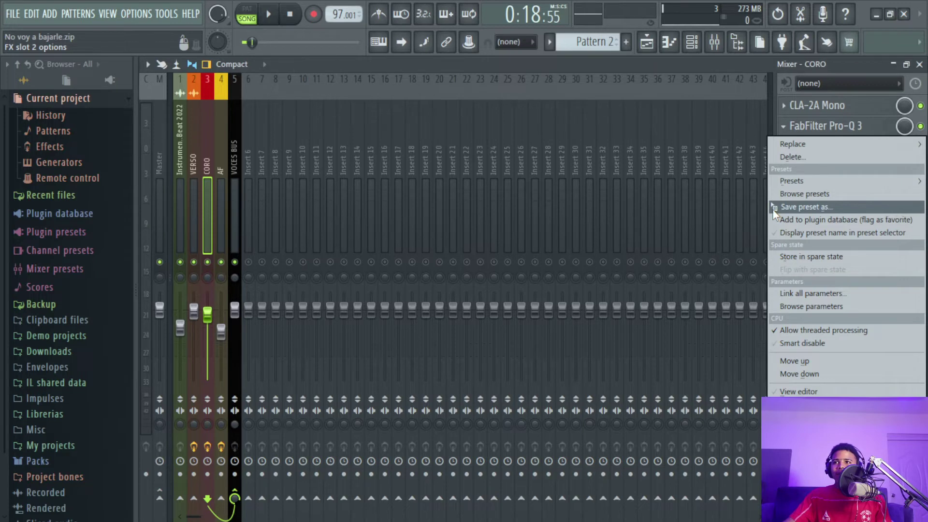
{"action": "left_click_drag", "start_coordinate": [772, 209], "coordinate": [219, 169]}
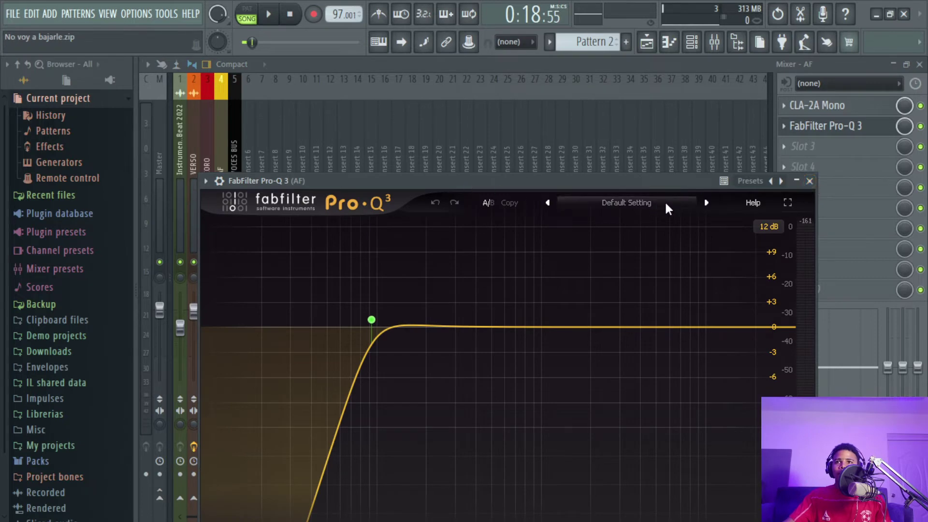
Reset the AF track's Pro-Q 3 to the Default Setting preset and close it
{"action": "left_click", "coordinate": [648, 203]}
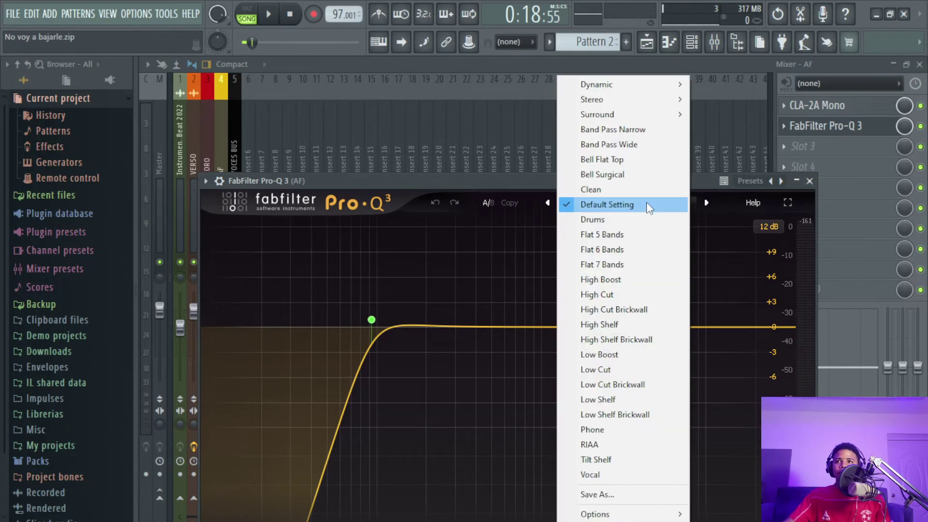
{"action": "left_click", "coordinate": [607, 205]}
{"action": "left_click", "coordinate": [822, 126]}
Set the AF track's CLA-2A to a peak reduction of 0 and a gain of 32
{"action": "left_click", "coordinate": [817, 106]}
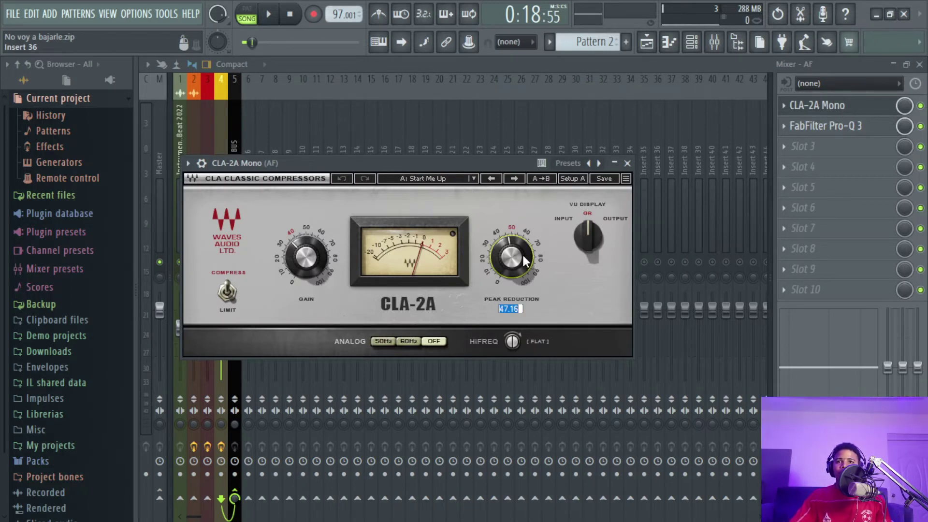
{"action": "type", "text": "0"}
{"action": "key", "text": "Return"}
{"action": "left_click", "coordinate": [320, 259]}
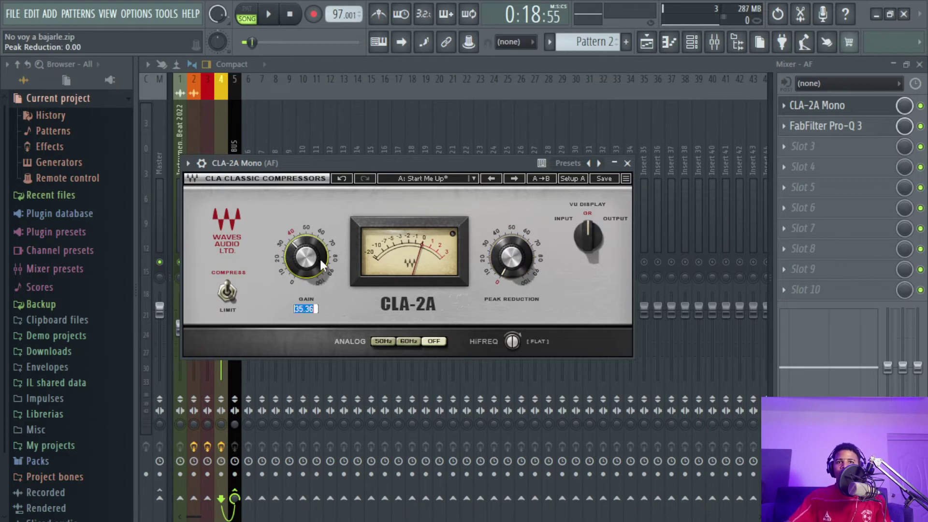
{"action": "type", "text": "30"}
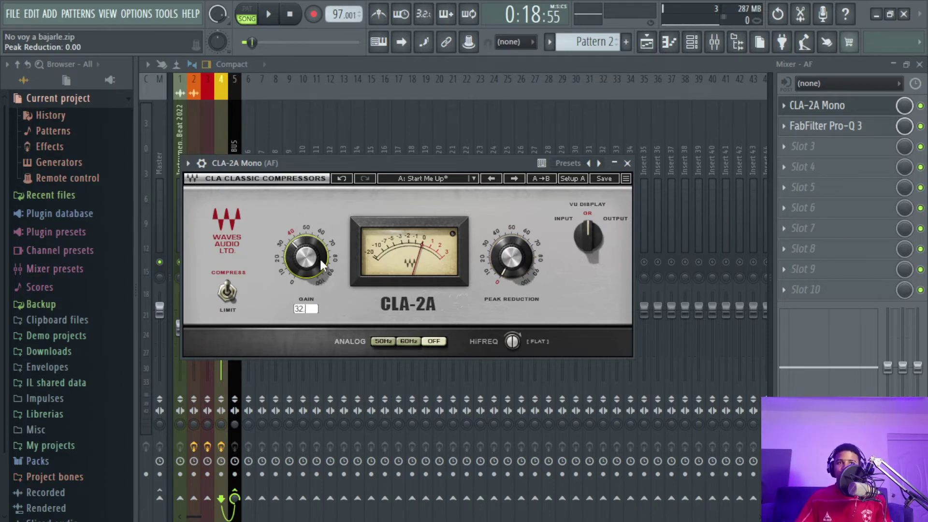
{"action": "key", "text": "Return"}
Move the compressor window clear of the vocal tracks and solo the AF mixer track
{"action": "left_click_drag", "start_coordinate": [387, 160], "coordinate": [524, 98]}
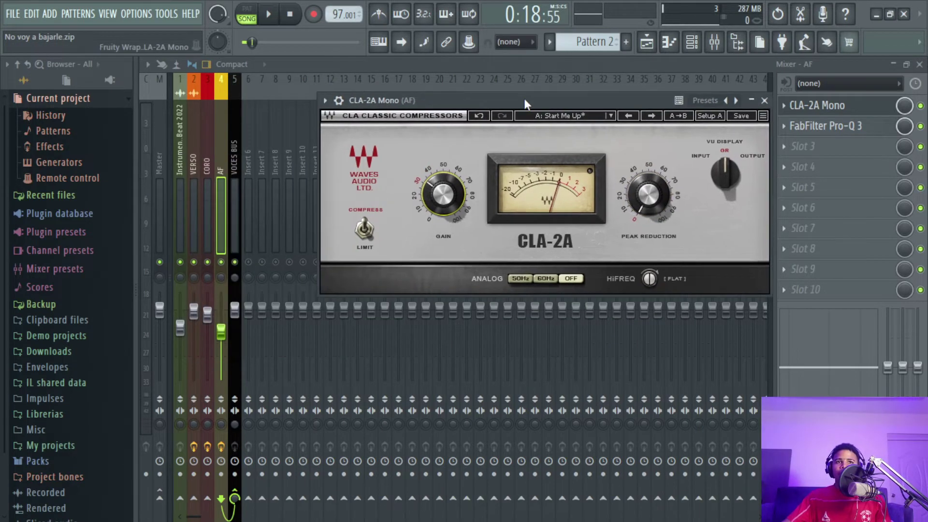
{"action": "left_click", "coordinate": [233, 261]}
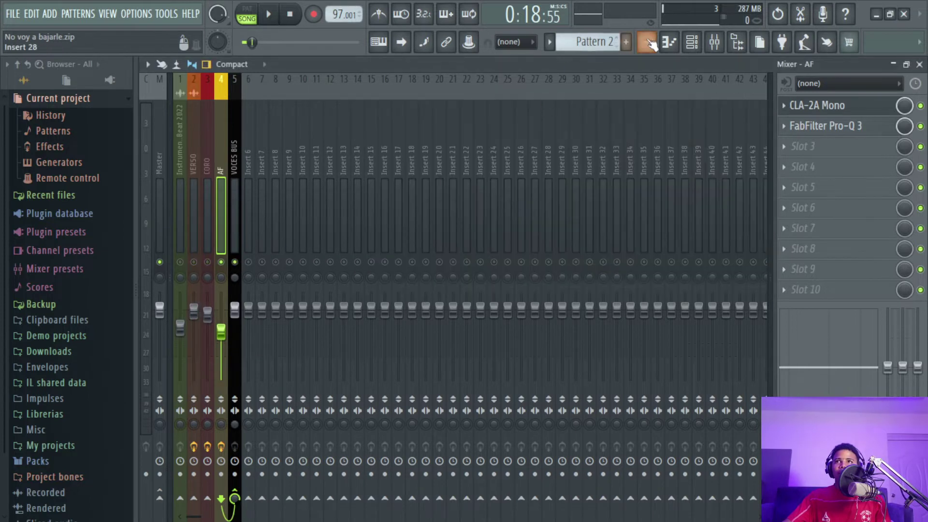
Play the song and set the peak reduction of the AF track's CLA-2A to about 51
{"action": "left_click", "coordinate": [813, 107]}
{"action": "key", "text": "space"}
{"action": "left_click_drag", "start_coordinate": [643, 203], "coordinate": [630, 154]}
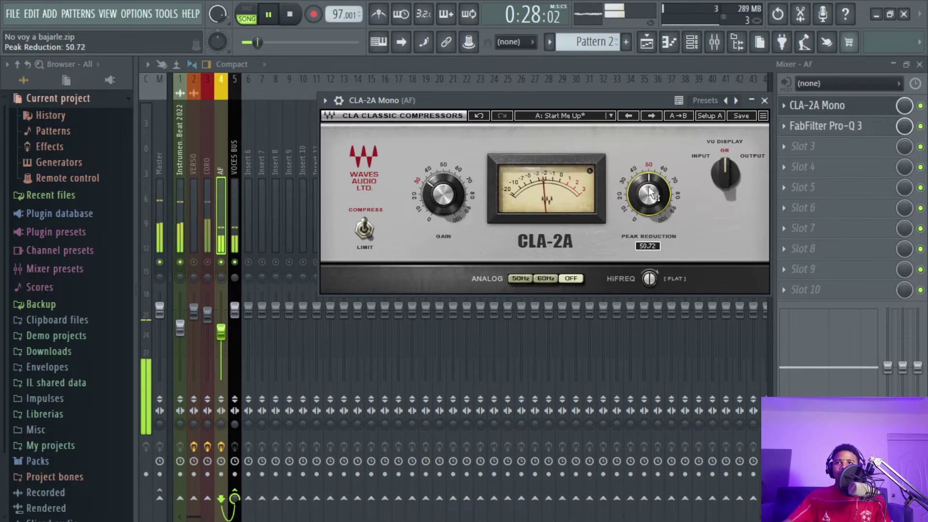
{"action": "left_click_drag", "start_coordinate": [650, 192], "coordinate": [650, 191]}
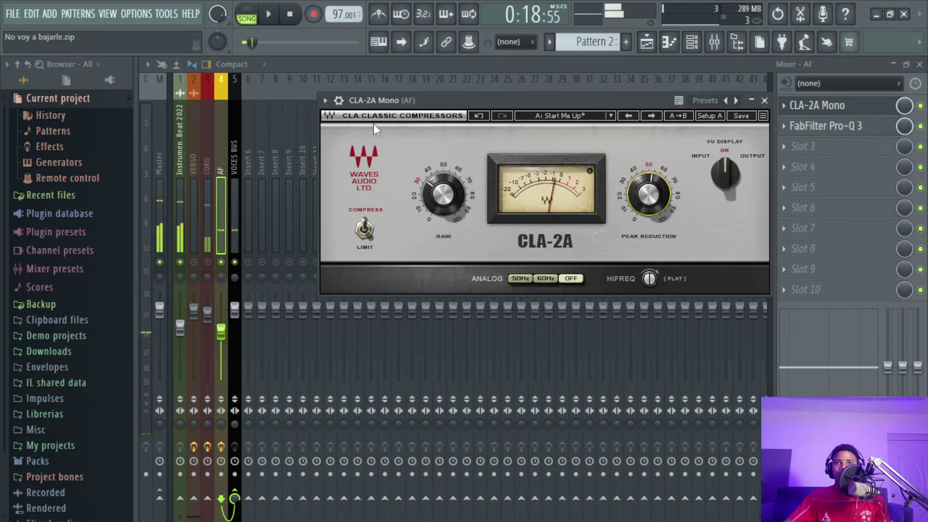
Raise the AF compressor's gain to about 40 while comparing it bypassed and active, leave it enabled and close it
{"action": "left_click", "coordinate": [339, 101]}
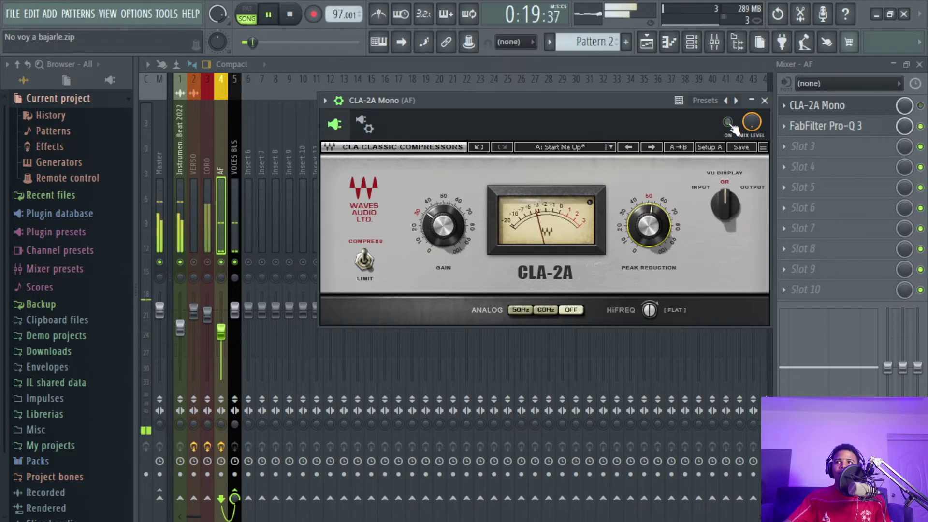
{"action": "left_click_drag", "start_coordinate": [456, 234], "coordinate": [456, 226]}
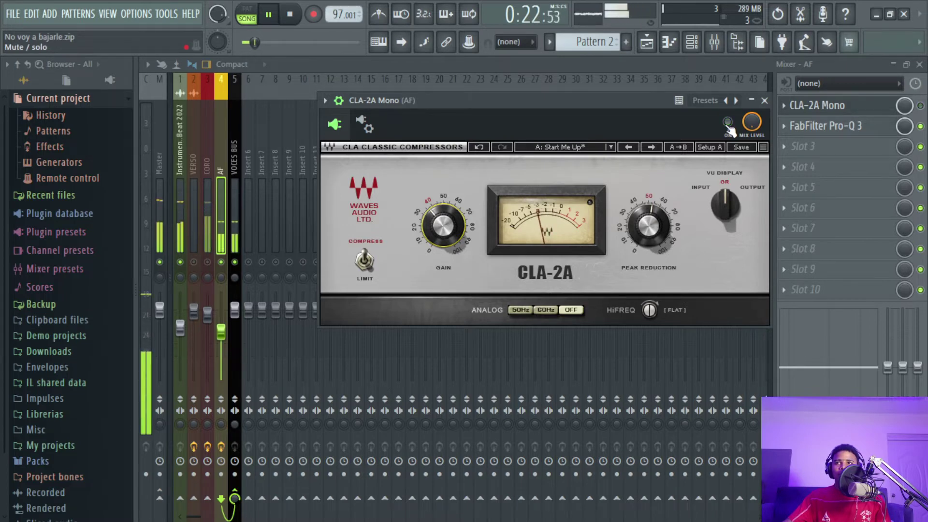
{"action": "left_click", "coordinate": [729, 124]}
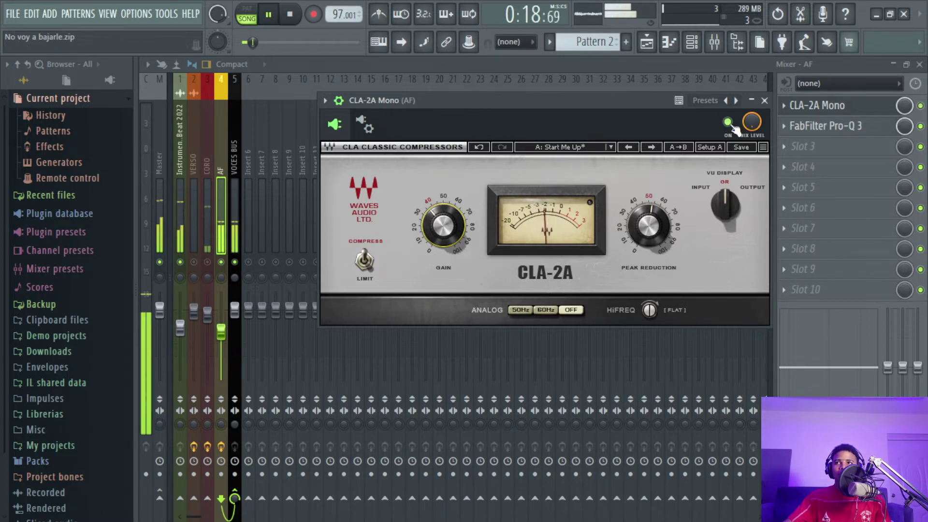
{"action": "left_click", "coordinate": [730, 124]}
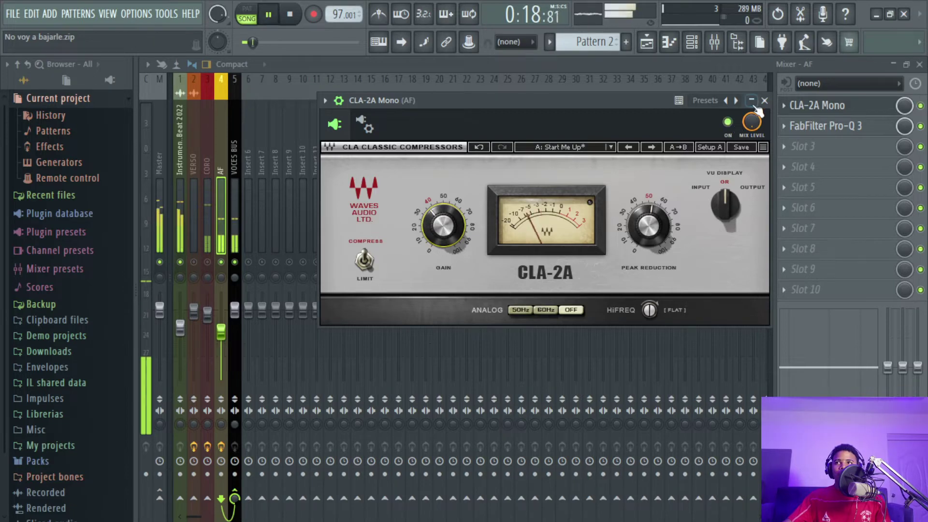
{"action": "left_click", "coordinate": [764, 101]}
Check the vocal clips in the playlist during playback and review the AF track's CLA-2A gain reduction in the mixer
{"action": "left_click", "coordinate": [646, 42]}
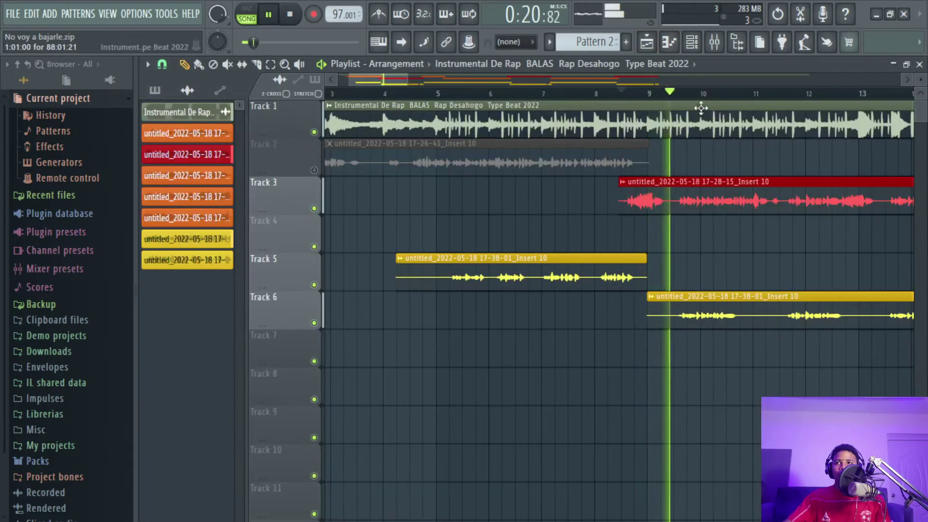
{"action": "key", "text": "space"}
{"action": "key", "text": "space"}
{"action": "left_click", "coordinate": [714, 42]}
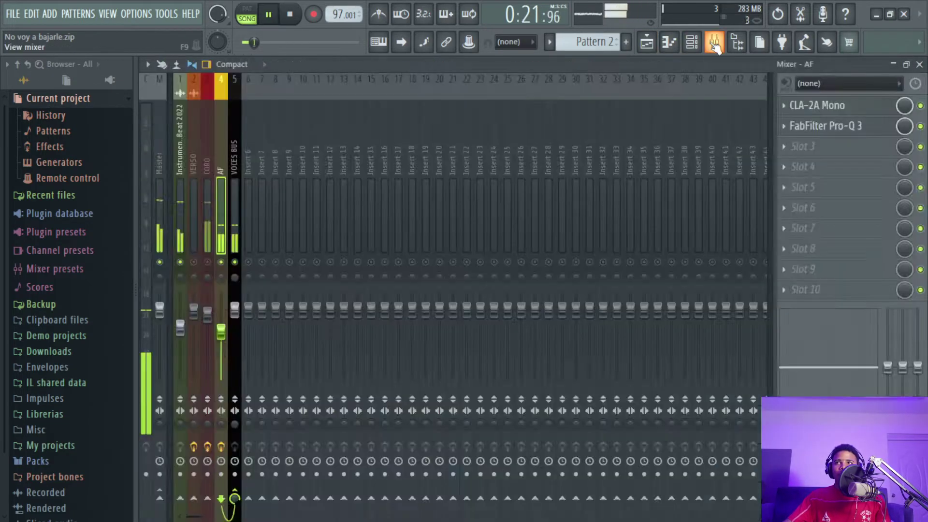
{"action": "left_click", "coordinate": [825, 127]}
{"action": "left_click", "coordinate": [825, 126]}
{"action": "left_click", "coordinate": [818, 105]}
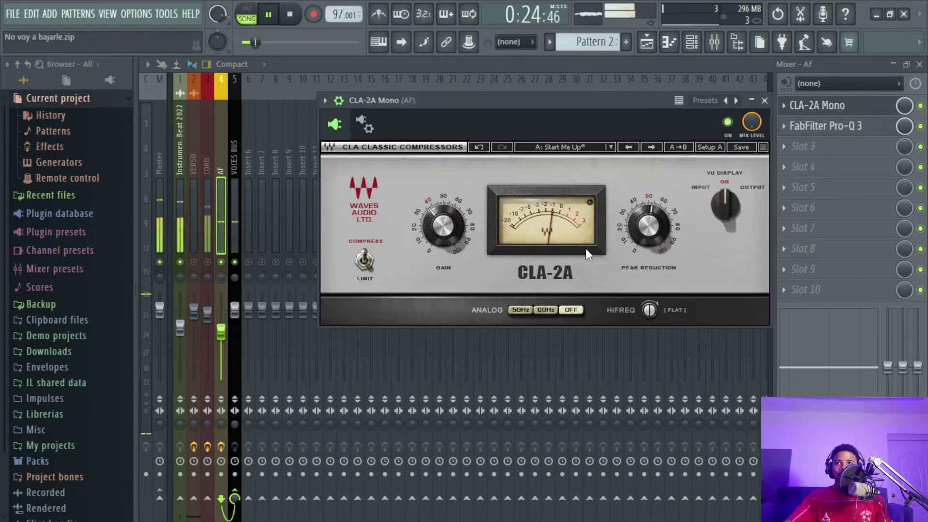
{"action": "left_click_drag", "start_coordinate": [520, 100], "coordinate": [490, 115]}
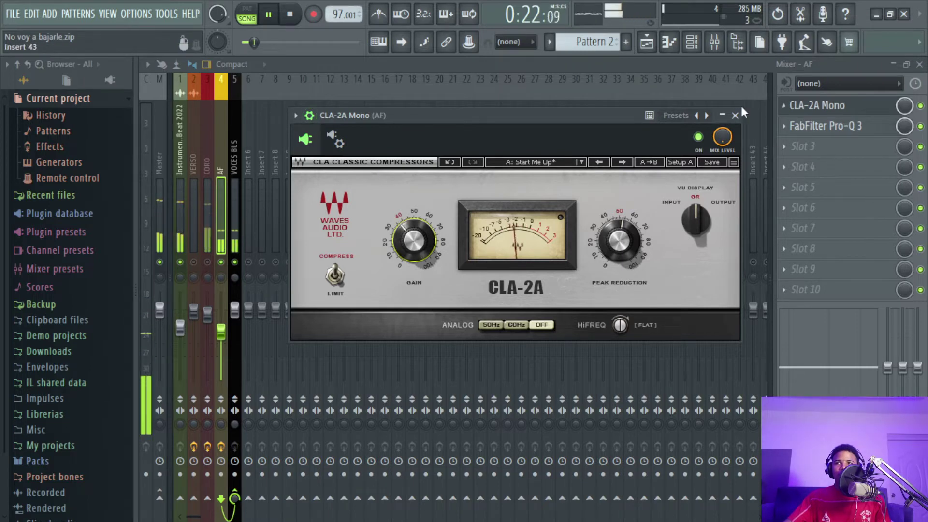
{"action": "left_click", "coordinate": [735, 115]}
Listen to the AF track with all tracks playing, solo it again and stop playback
{"action": "right_click", "coordinate": [220, 261]}
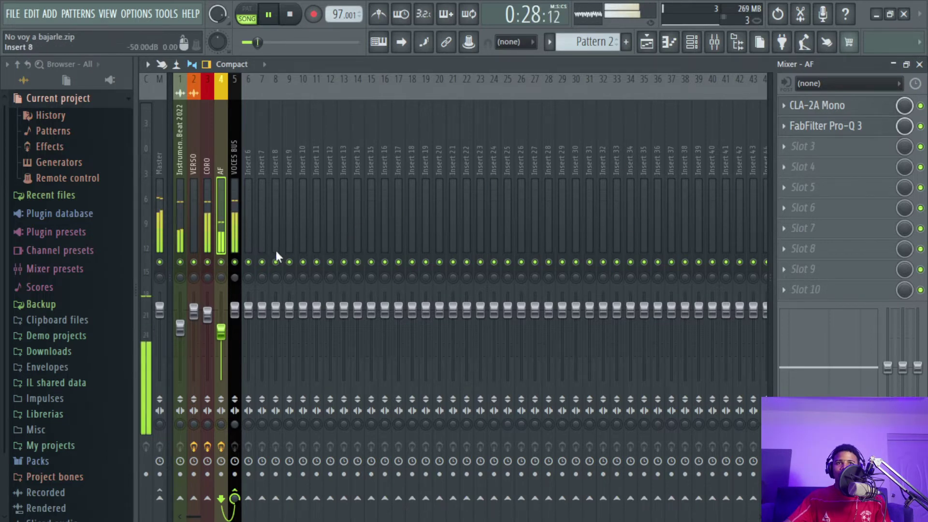
{"action": "right_click", "coordinate": [233, 263]}
{"action": "key", "text": "space"}
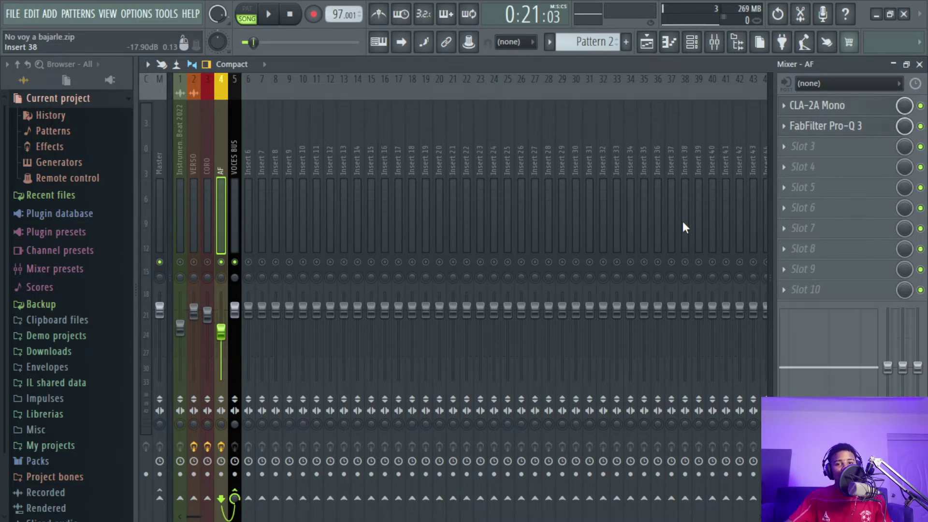
Add a 12 dB/oct low-cut band at about 77 Hz in the AF track's Pro-Q 3
{"action": "left_click", "coordinate": [865, 126]}
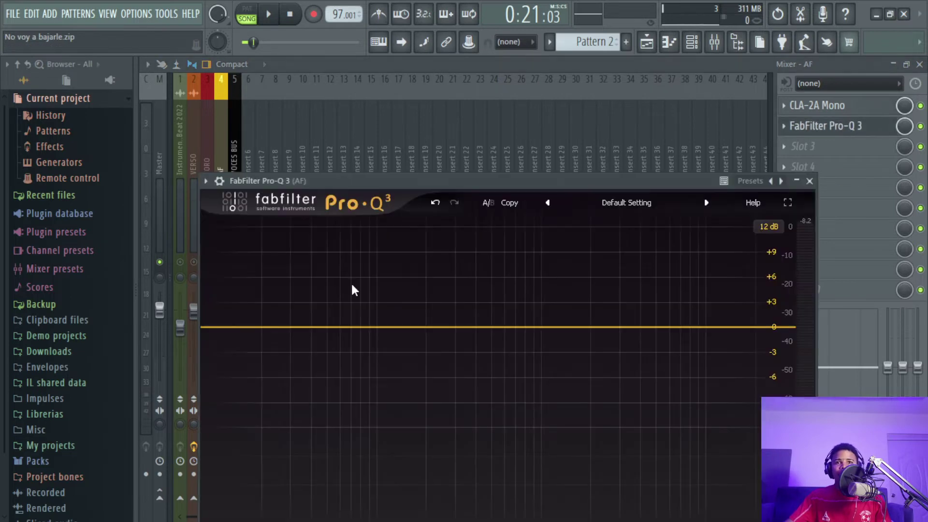
{"action": "double_click", "coordinate": [245, 327]}
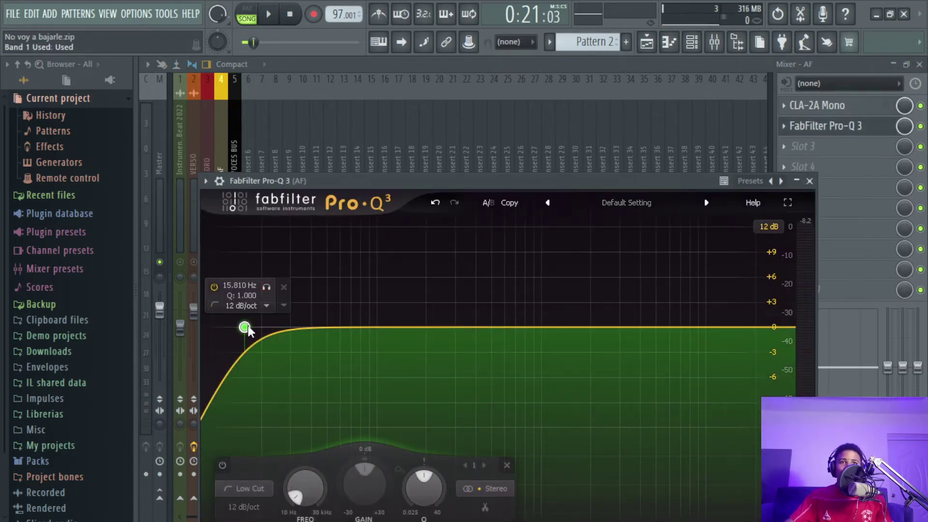
{"action": "left_click_drag", "start_coordinate": [246, 328], "coordinate": [363, 324]}
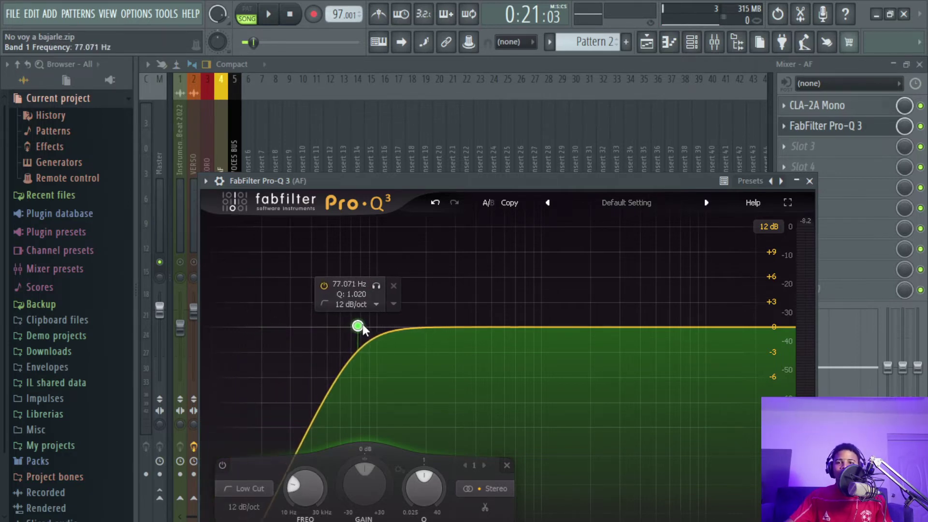
Play AF together with the CORO track and raise AF's low cut to about 130 Hz, then close the equalizer
{"action": "left_click_drag", "start_coordinate": [289, 181], "coordinate": [367, 144]}
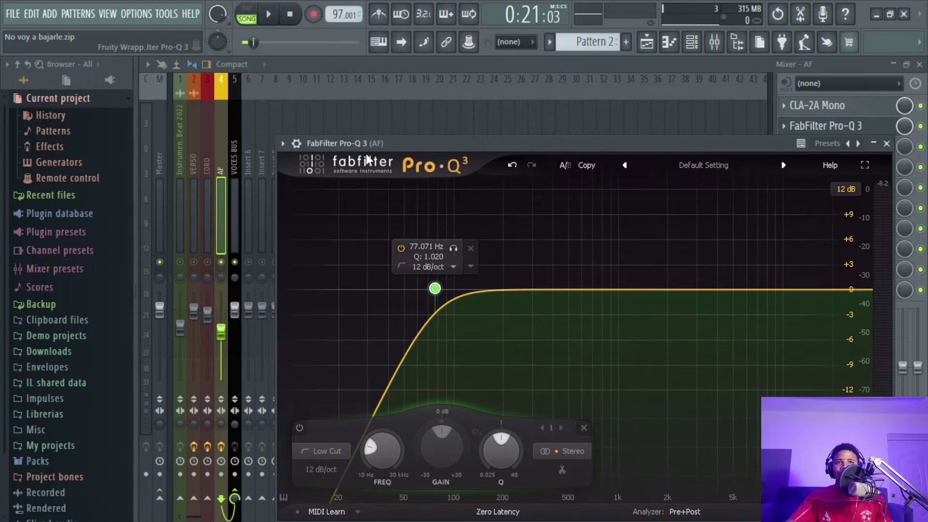
{"action": "left_click", "coordinate": [208, 262]}
{"action": "key", "text": "space"}
{"action": "left_click", "coordinate": [847, 128]}
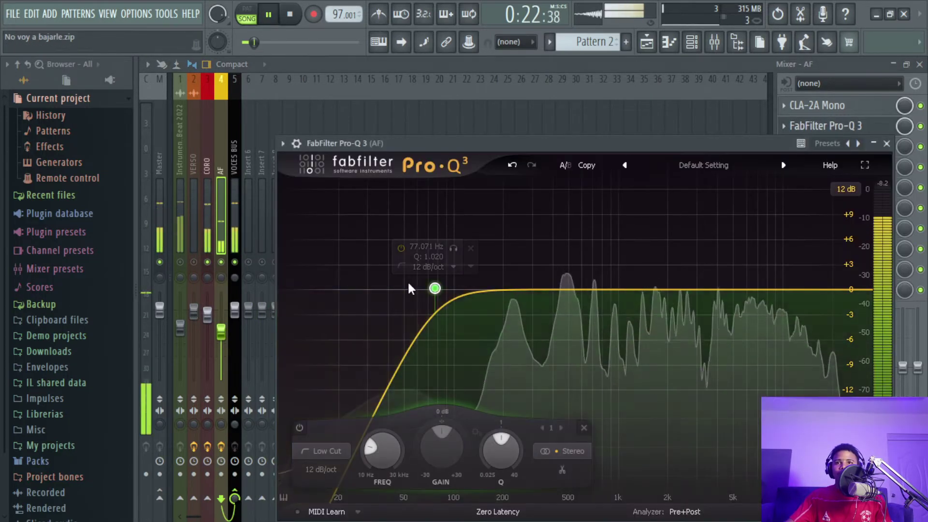
{"action": "left_click_drag", "start_coordinate": [435, 289], "coordinate": [472, 300]}
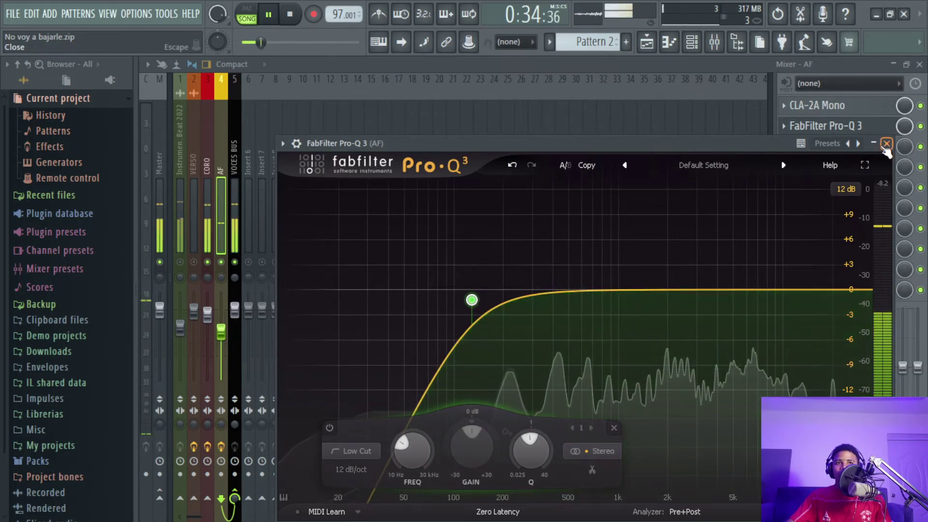
{"action": "left_click", "coordinate": [886, 144]}
{"action": "key", "text": "space"}
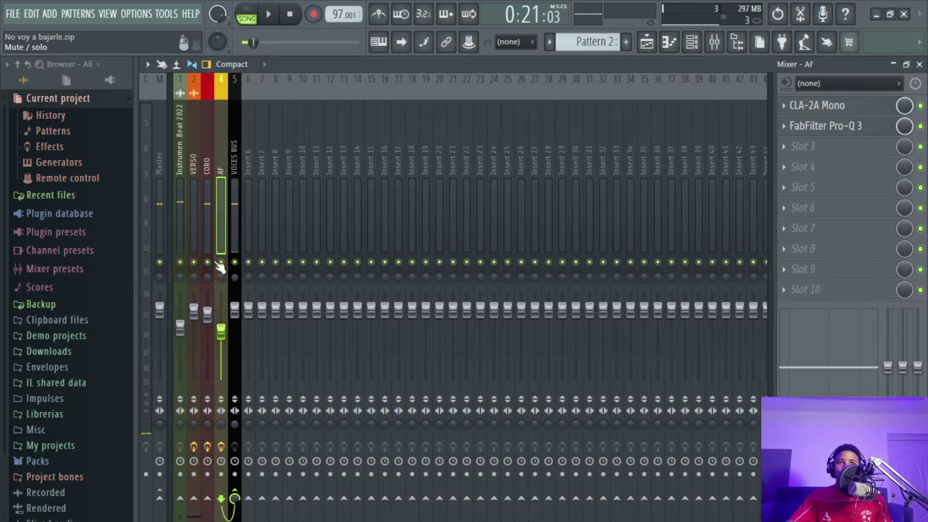
Play the full mix and raise the instrumental track's volume to 77% (-5.4 dB)
{"action": "key", "text": "space"}
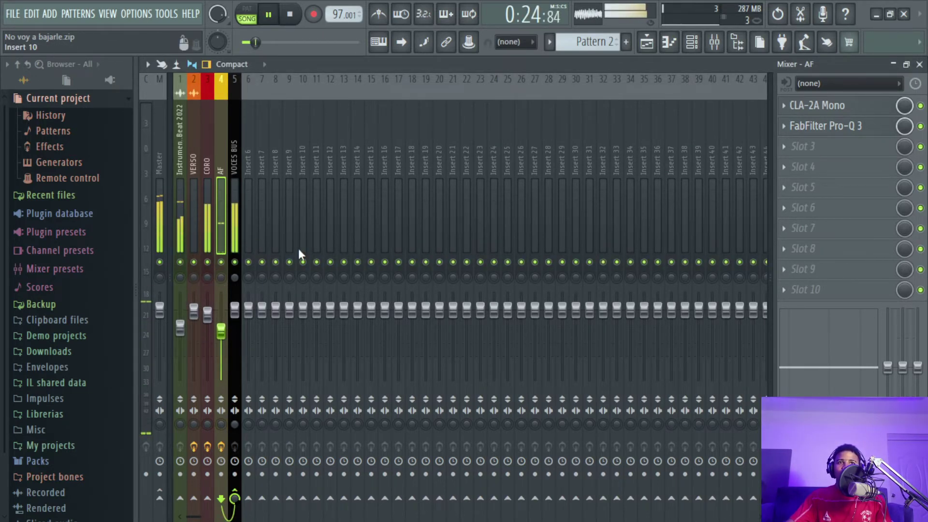
{"action": "left_click", "coordinate": [236, 238]}
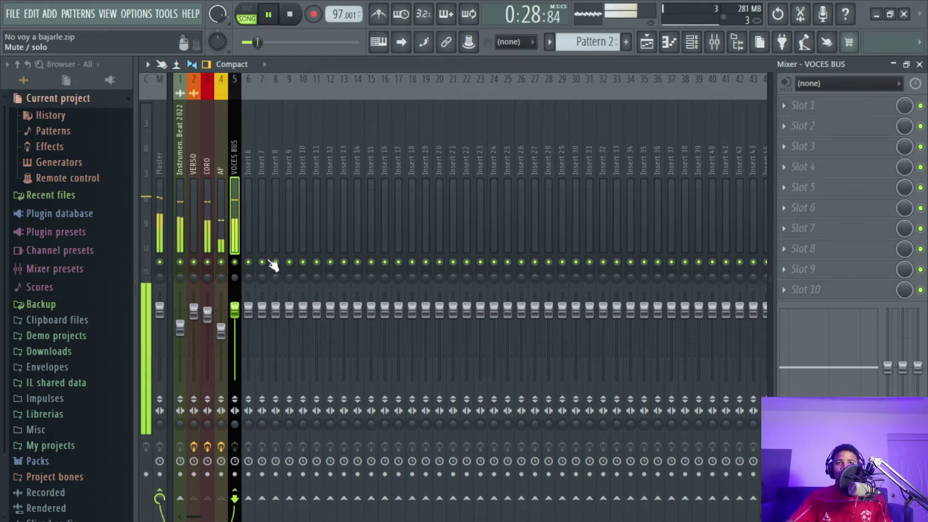
{"action": "left_click", "coordinate": [180, 329]}
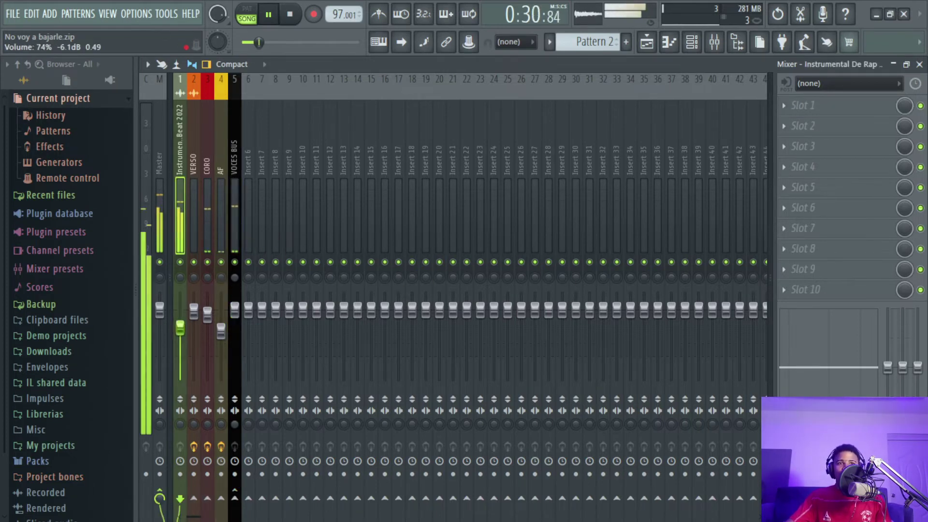
{"action": "left_click_drag", "start_coordinate": [179, 328], "coordinate": [180, 327]}
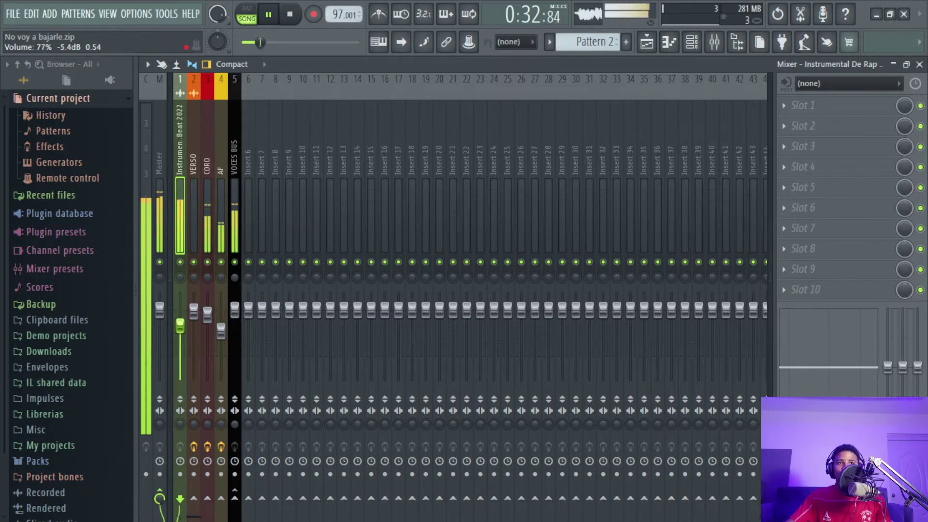
Stop playback and load CLA-2A Stereo into the first effect slot of the VOCES BUS
{"action": "left_click", "coordinate": [236, 229]}
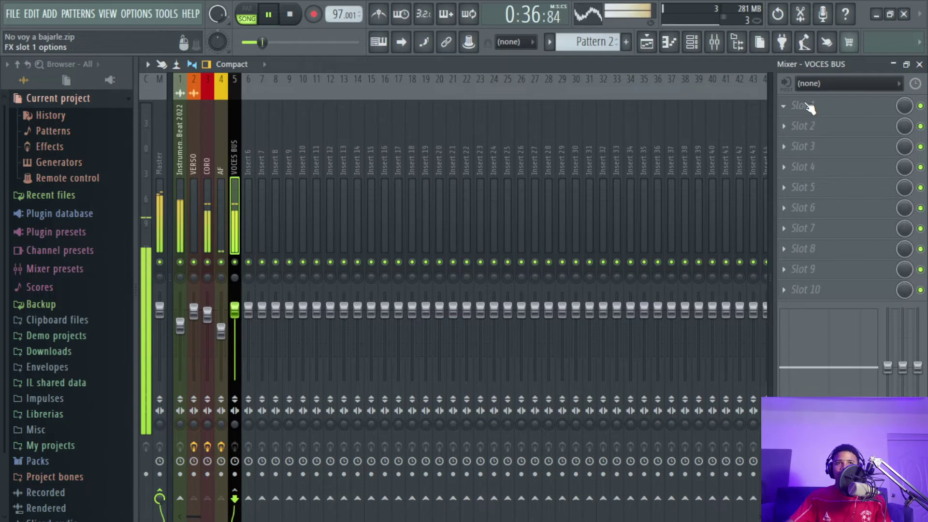
{"action": "key", "text": "space"}
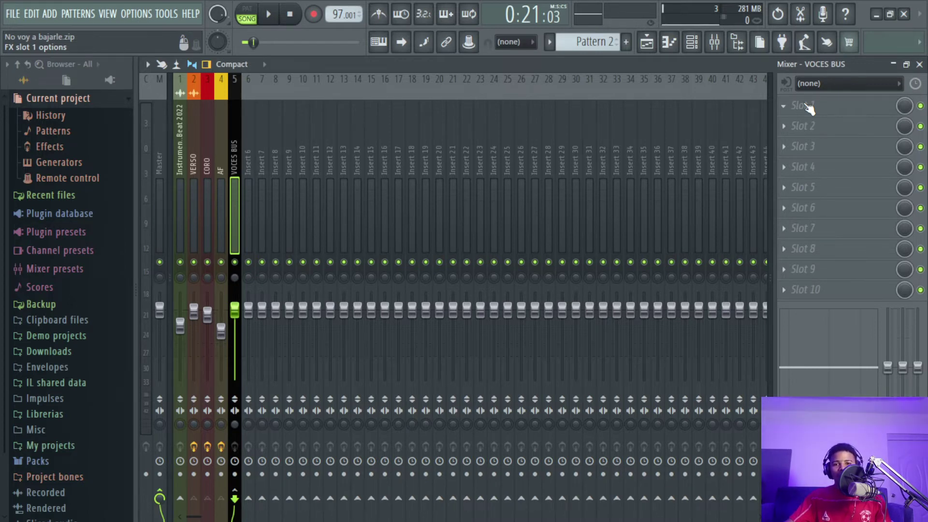
{"action": "left_click", "coordinate": [804, 105]}
{"action": "left_click", "coordinate": [486, 30]}
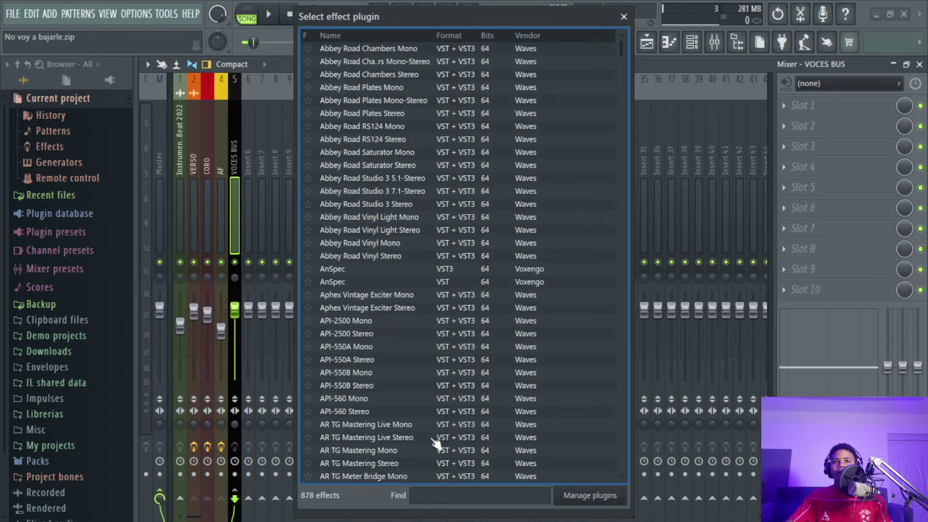
{"action": "type", "text": "2S"}
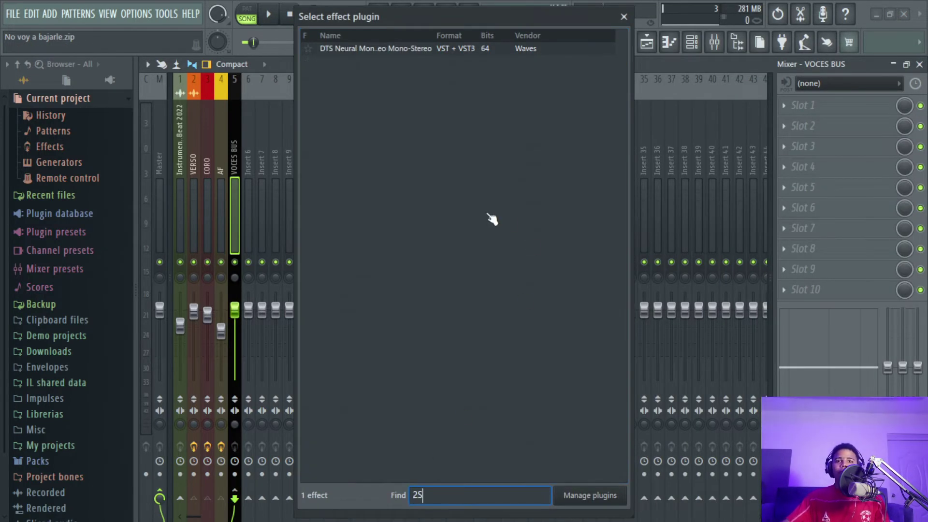
{"action": "key", "text": "BackSpace"}
{"action": "type", "text": "A"}
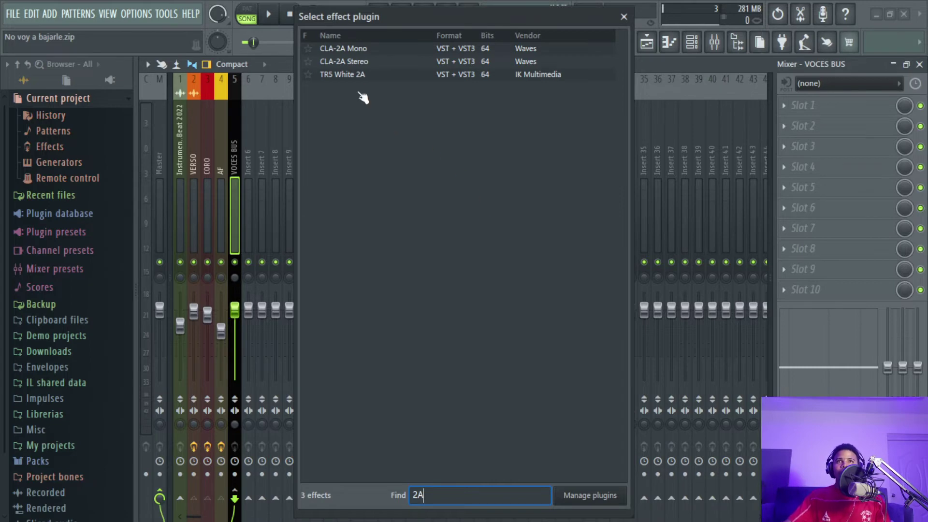
{"action": "double_click", "coordinate": [358, 61]}
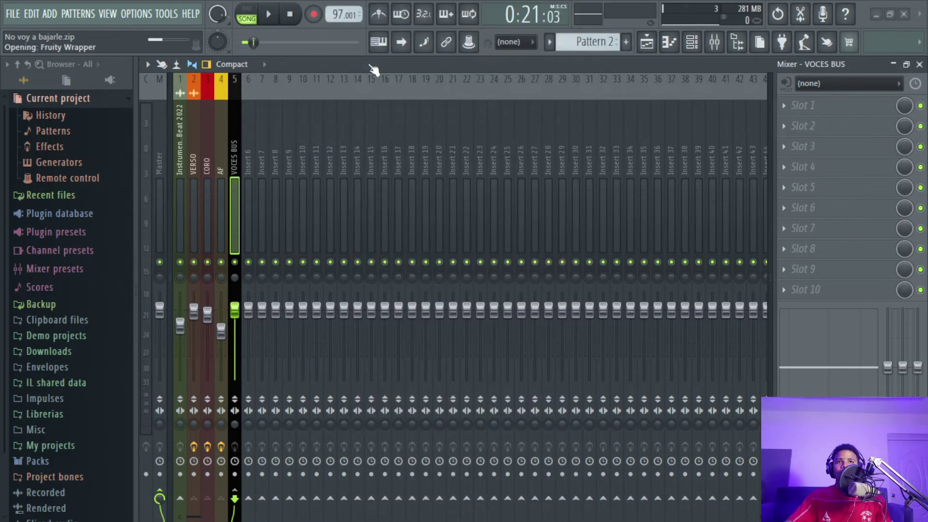
Place the VOCES BUS compressor window clear of the vocal tracks and lower its gain to about 32
{"action": "left_click_drag", "start_coordinate": [456, 194], "coordinate": [505, 181]}
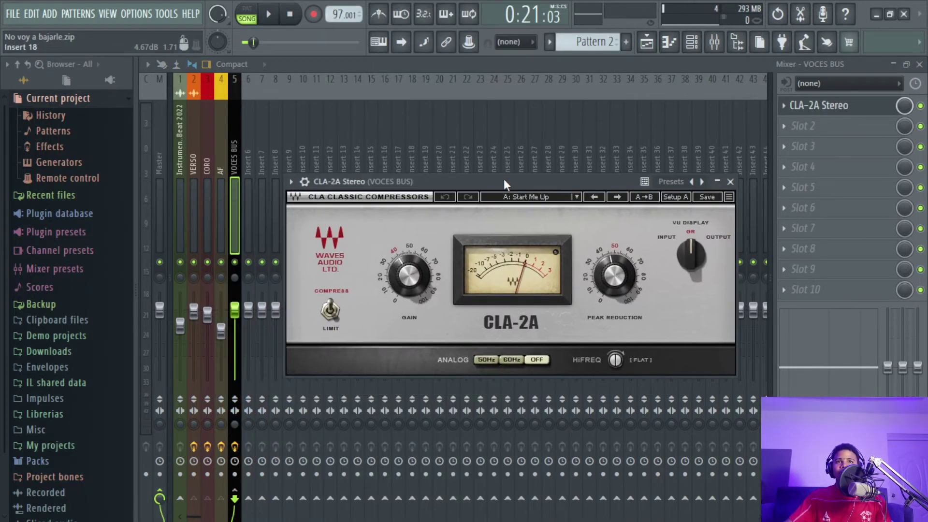
{"action": "left_click_drag", "start_coordinate": [432, 182], "coordinate": [458, 179]}
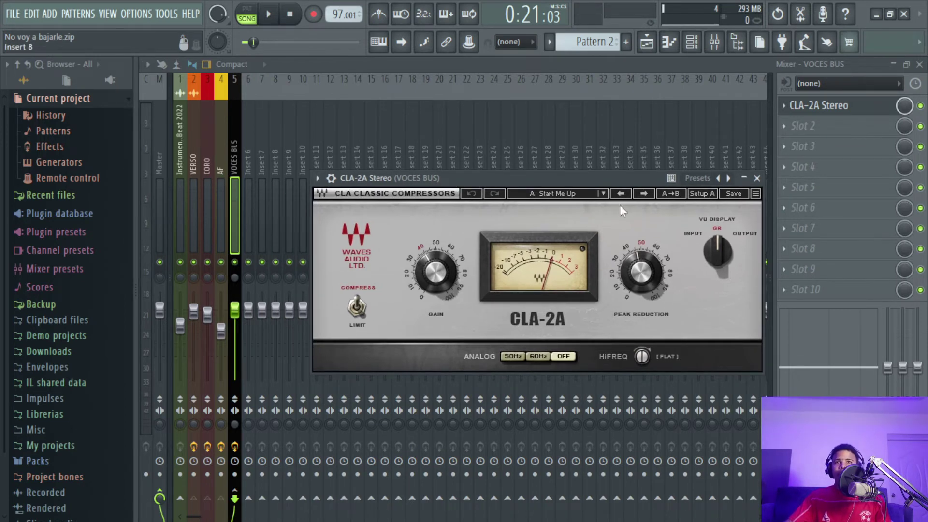
{"action": "left_click_drag", "start_coordinate": [617, 177], "coordinate": [585, 194]}
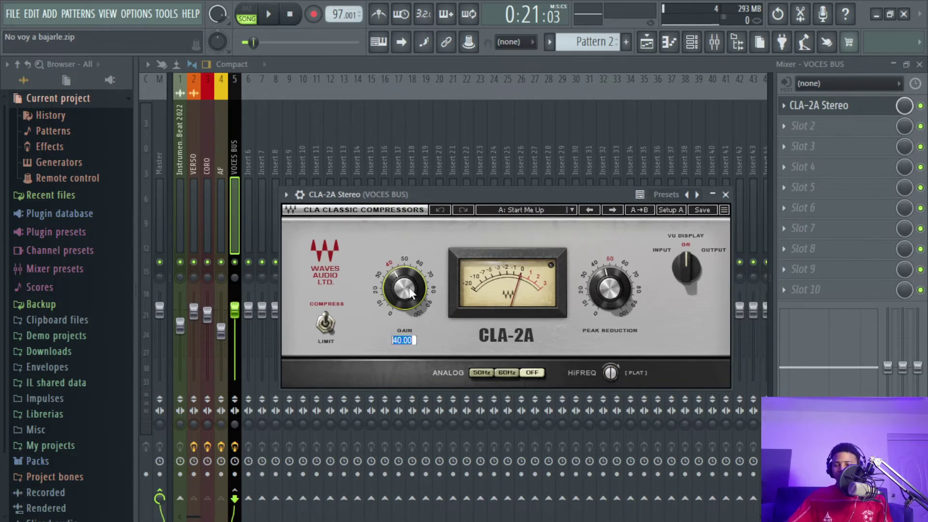
{"action": "scroll", "coordinate": [409, 287], "scroll_direction": "down", "scroll_amount": 5}
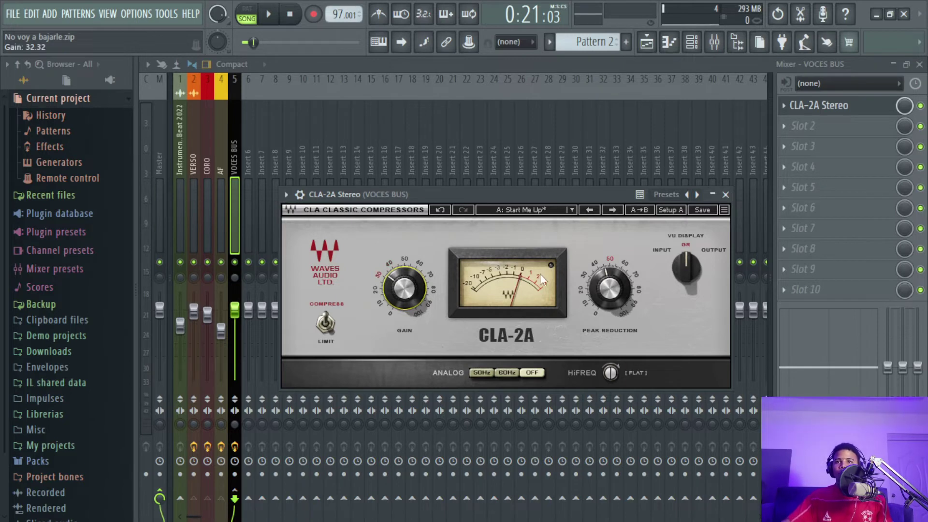
Play the song and lower the VOCES BUS compressor's peak reduction to about 46
{"action": "key", "text": "space"}
{"action": "left_click_drag", "start_coordinate": [610, 289], "coordinate": [610, 296]}
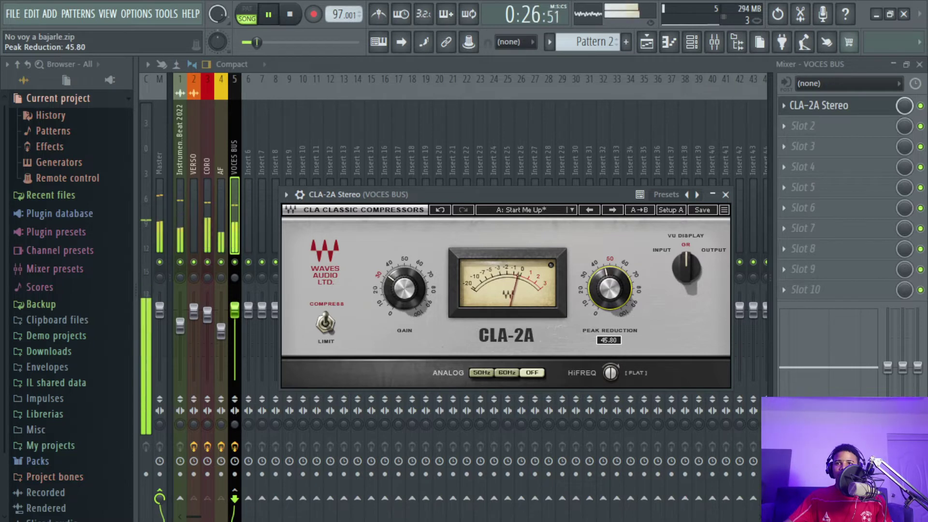
{"action": "left_click_drag", "start_coordinate": [606, 296], "coordinate": [604, 296]}
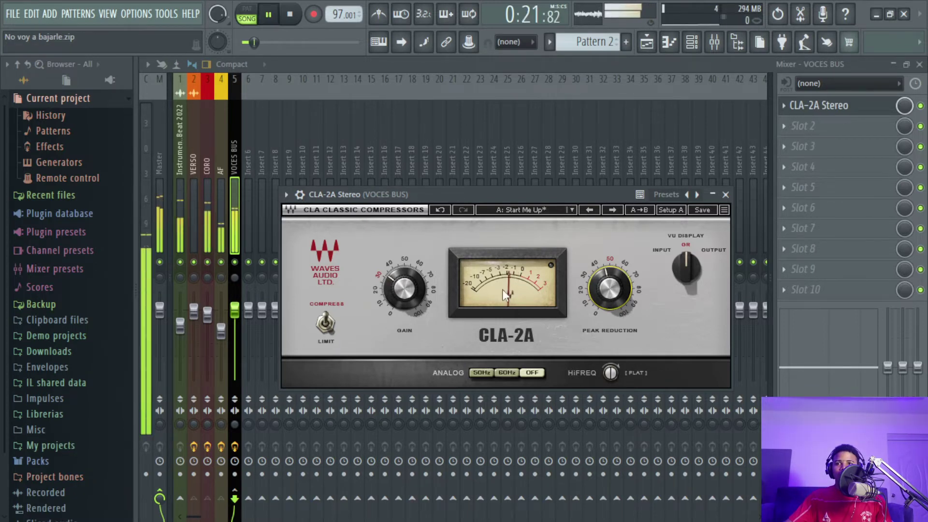
Try the VOCES BUS compressor's peak reduction at 30 and about 41, settle it just under 50, and stop playback
{"action": "left_click", "coordinate": [585, 280]}
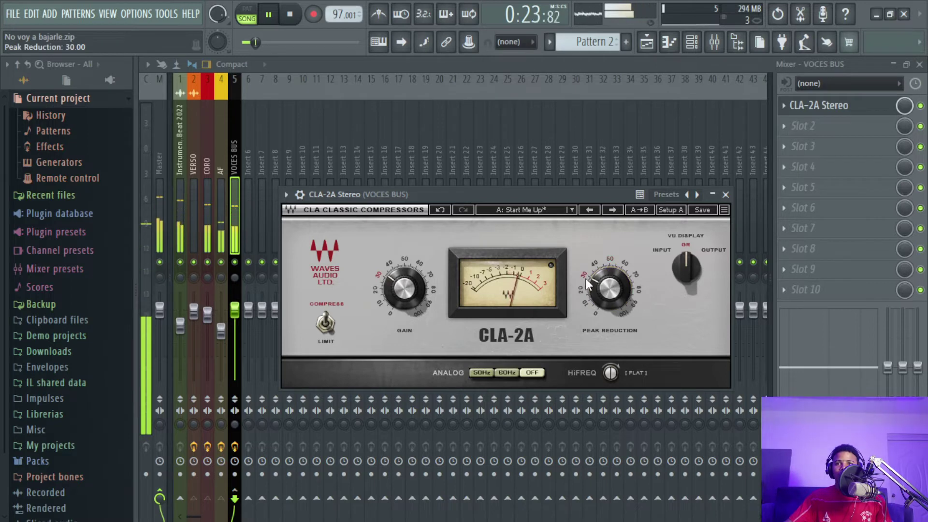
{"action": "left_click_drag", "start_coordinate": [586, 278], "coordinate": [586, 273]}
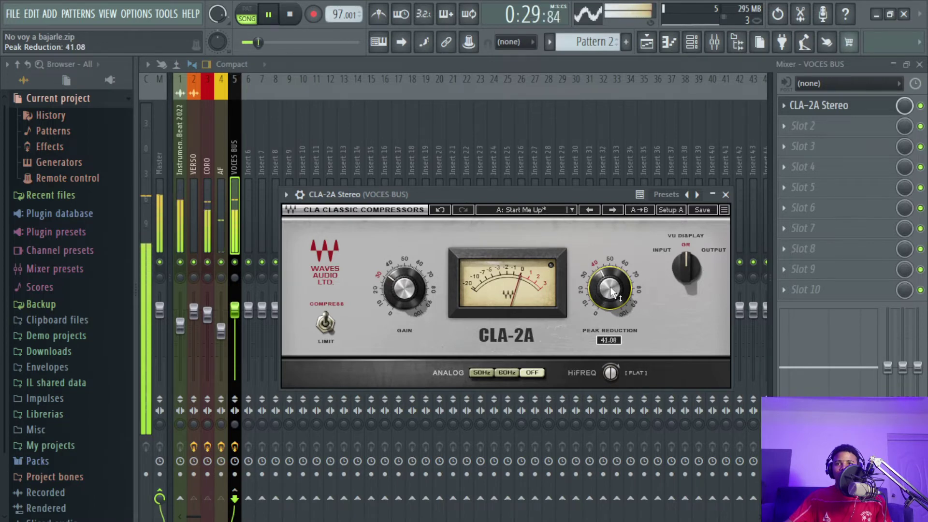
{"action": "left_click_drag", "start_coordinate": [612, 292], "coordinate": [611, 291]}
{"action": "key", "text": "space"}
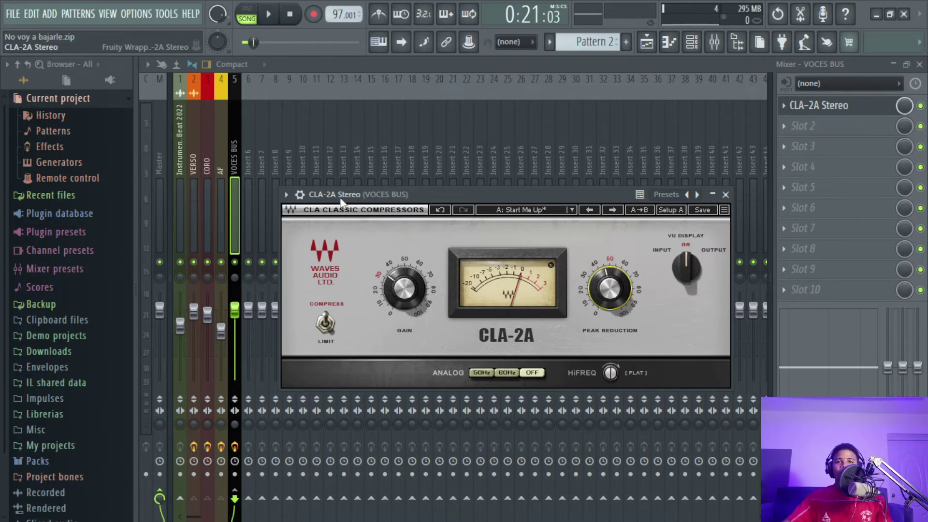
Play the song, set the VOCES BUS compressor's gain to about 33, compare it bypassed and active, and close its window
{"action": "left_click", "coordinate": [301, 194]}
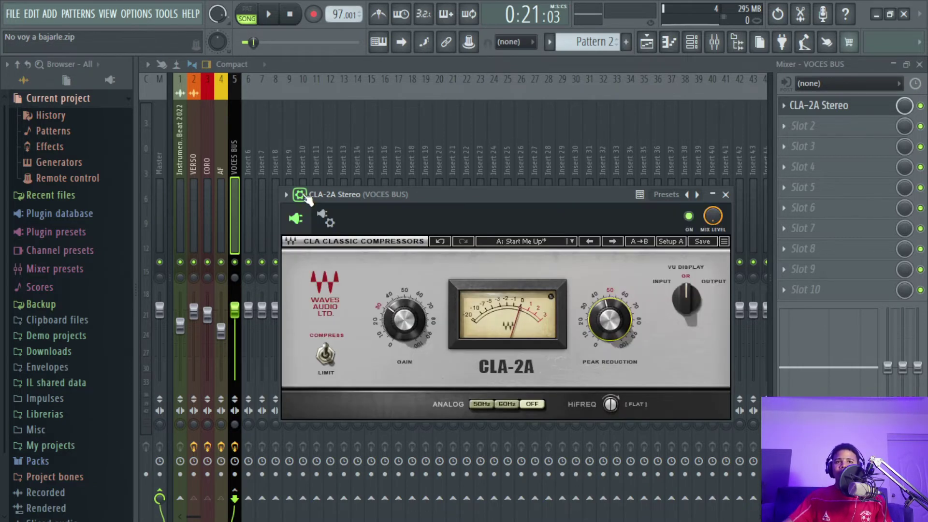
{"action": "left_click", "coordinate": [404, 327]}
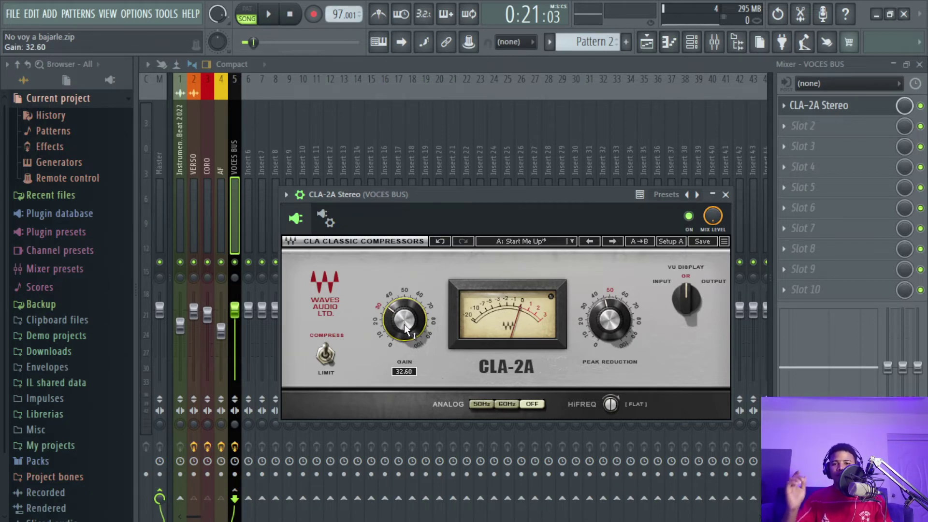
{"action": "key", "text": "space"}
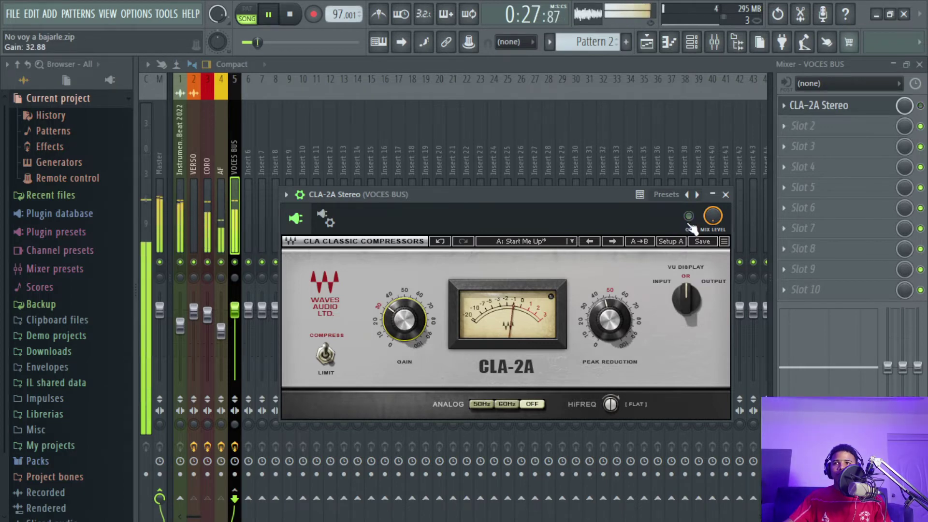
{"action": "left_click_drag", "start_coordinate": [401, 321], "coordinate": [401, 321]}
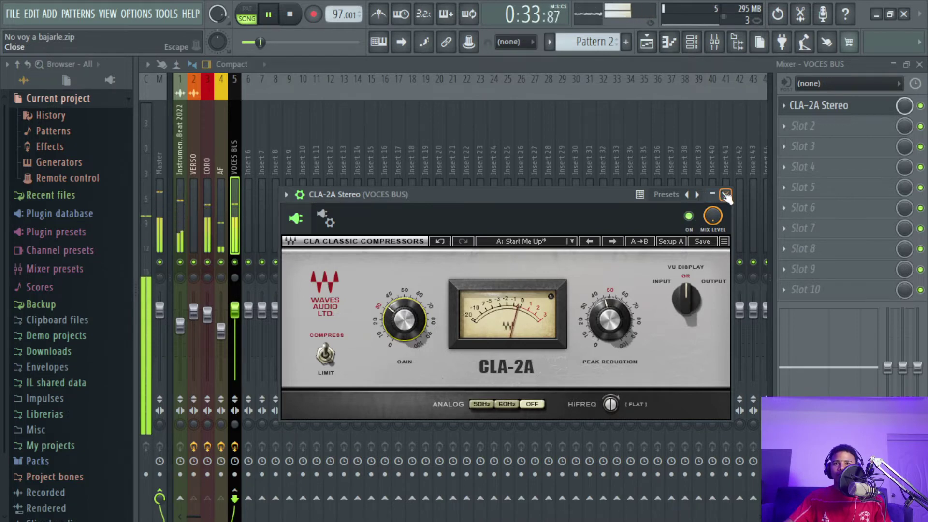
{"action": "left_click", "coordinate": [300, 195]}
{"action": "left_click", "coordinate": [725, 194]}
{"action": "key", "text": "space"}
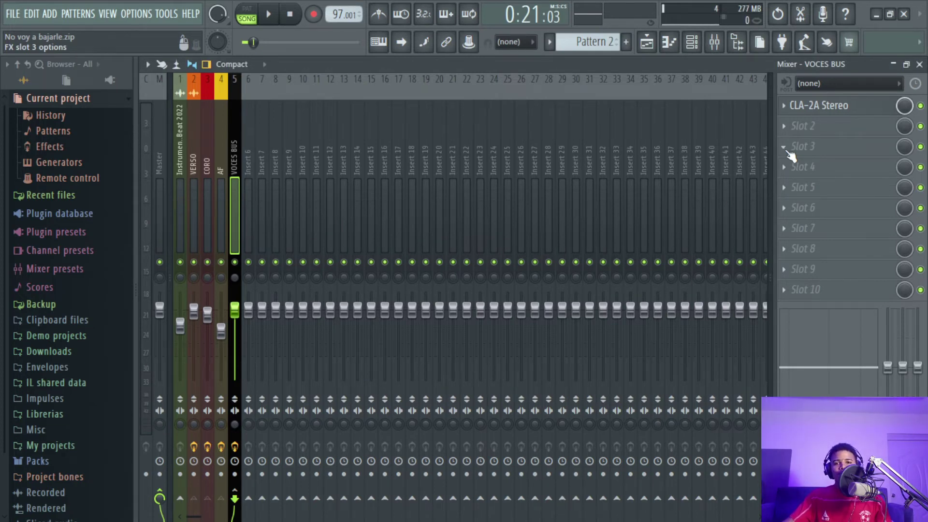
Load Virtual Mix Rack into the second effect slot of the VOCES BUS and move its window up so its modules show
{"action": "left_click", "coordinate": [812, 135]}
{"action": "left_click", "coordinate": [515, 74]}
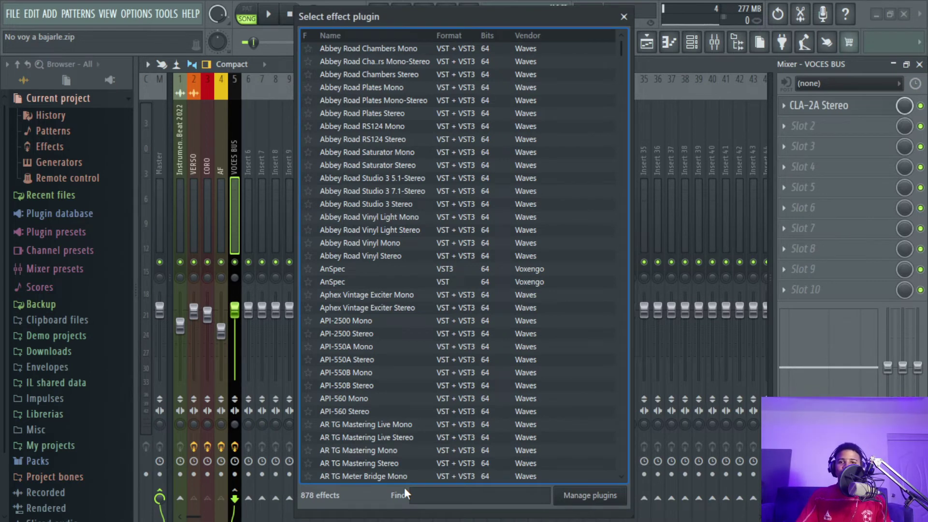
{"action": "type", "text": "Q"}
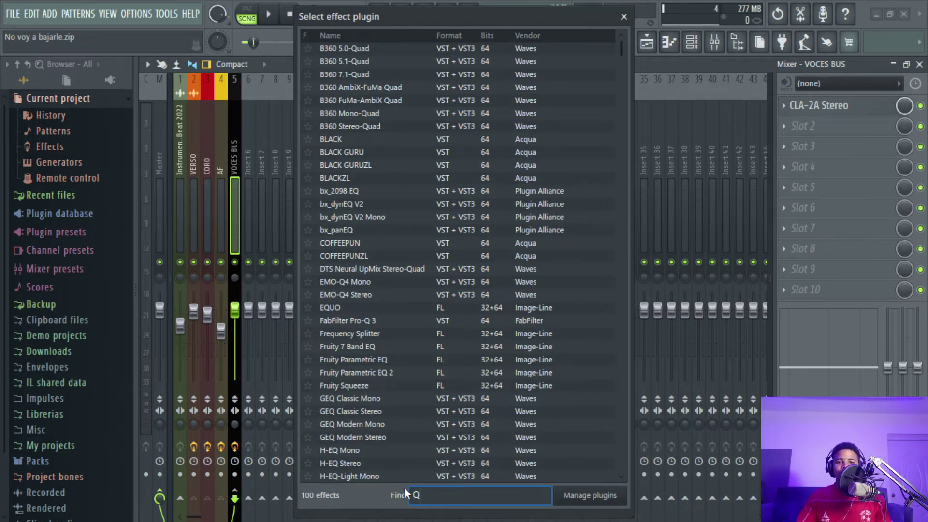
{"action": "key", "text": "BackSpace"}
{"action": "type", "text": "VIRTU"}
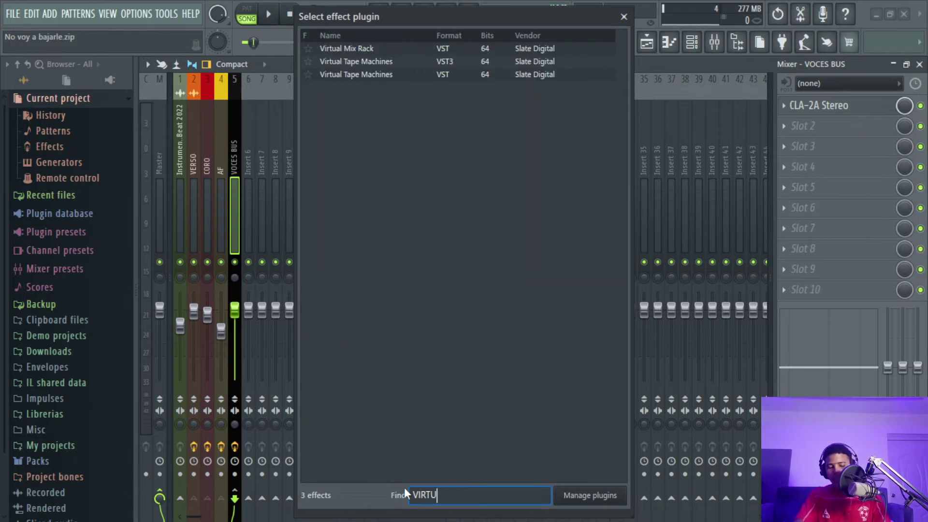
{"action": "type", "text": "A"}
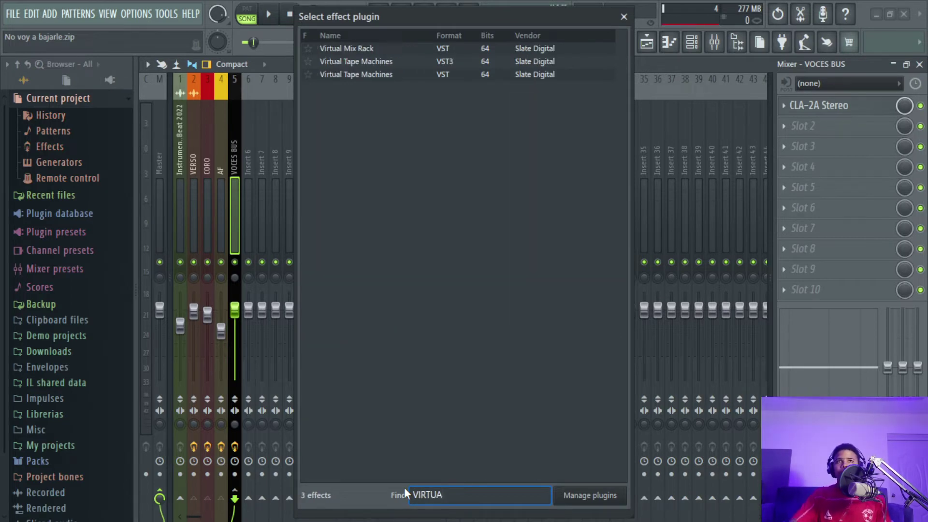
{"action": "left_click", "coordinate": [358, 49]}
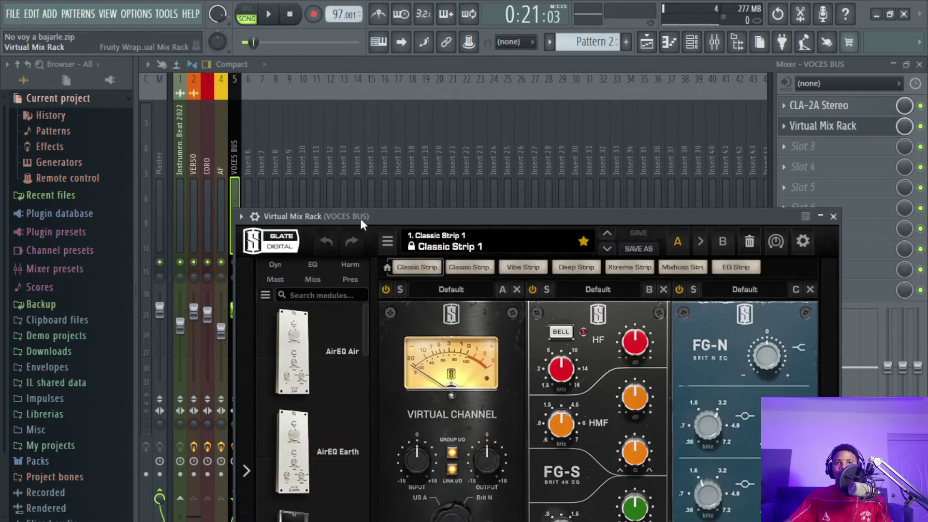
{"action": "left_click_drag", "start_coordinate": [359, 217], "coordinate": [300, 53]}
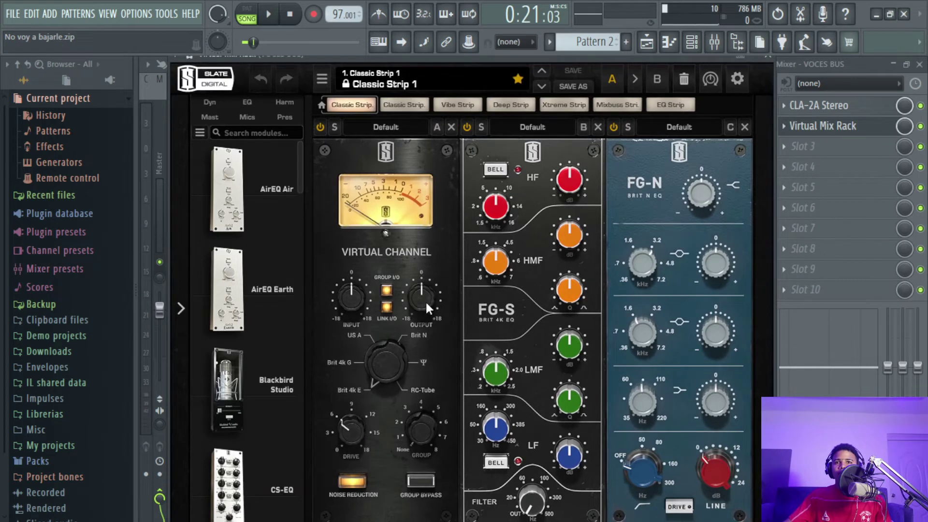
Play the song, set the Virtual Channel to +3.46 dB input and -3.46 dB output, and remove the FG-N and FG-Stress modules
{"action": "key", "text": "space"}
{"action": "left_click_drag", "start_coordinate": [427, 297], "coordinate": [431, 315]}
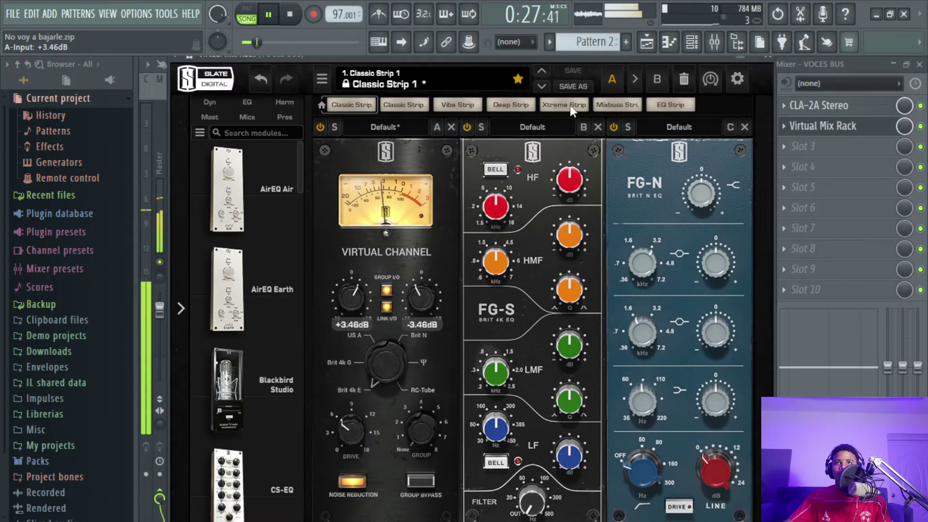
{"action": "left_click", "coordinate": [743, 127]}
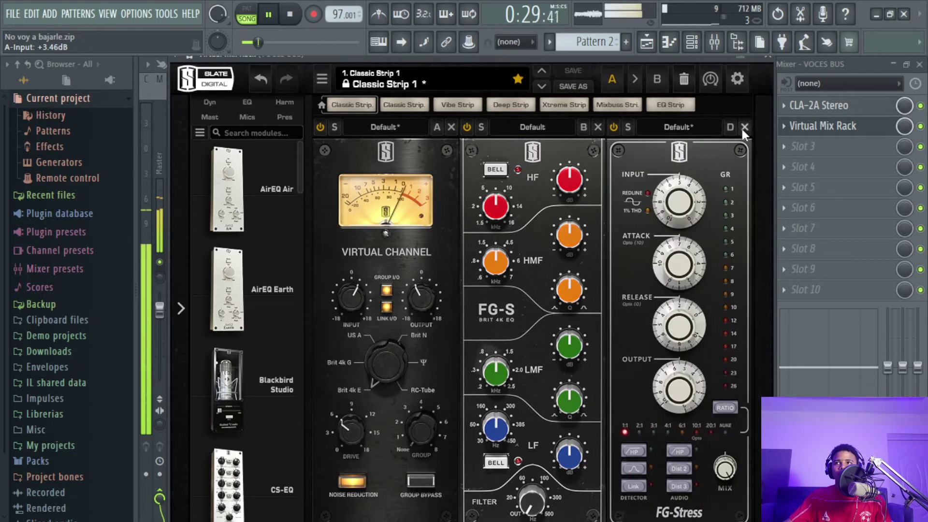
{"action": "left_click", "coordinate": [743, 127]}
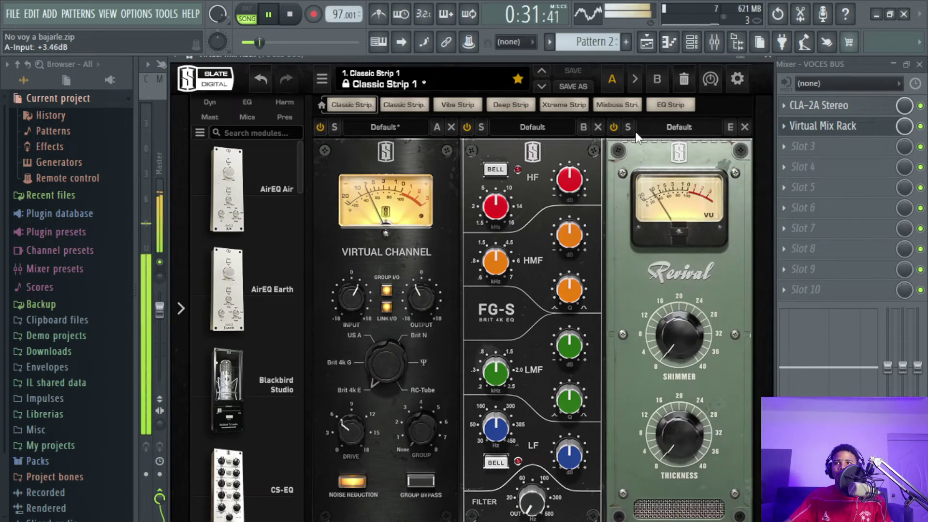
On the FG-S EQ, boost the HF band by 4.86 dB at 14.4 kHz and the HMF band by 1.18 dB
{"action": "left_click_drag", "start_coordinate": [578, 63], "coordinate": [578, 73]}
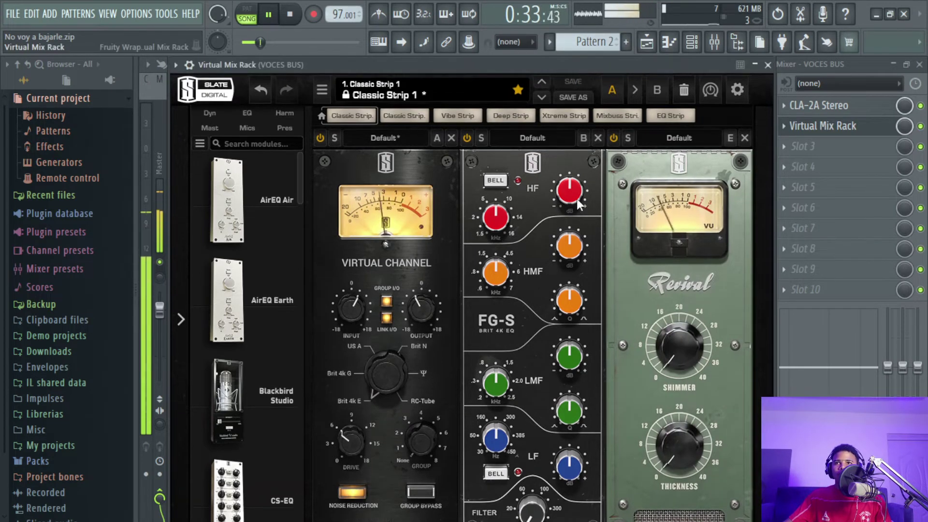
{"action": "left_click_drag", "start_coordinate": [580, 204], "coordinate": [569, 174]}
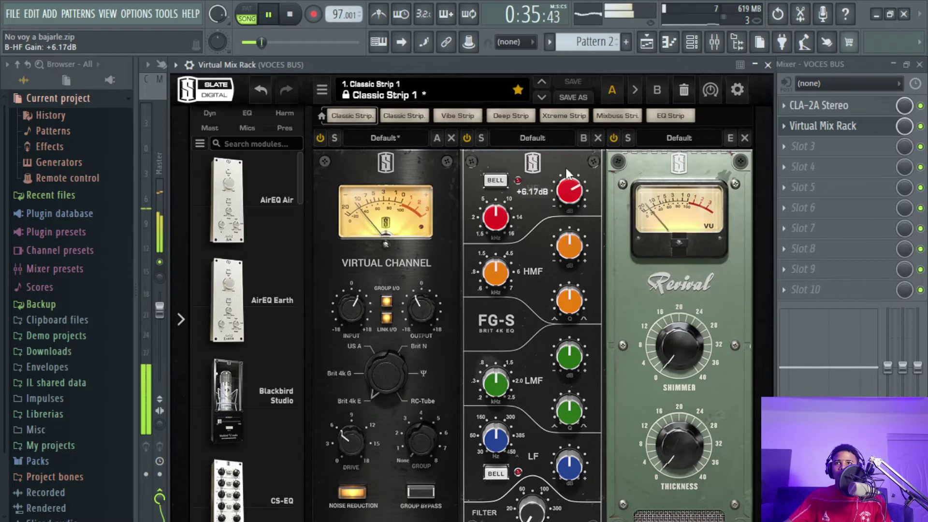
{"action": "left_click_drag", "start_coordinate": [503, 216], "coordinate": [511, 184]}
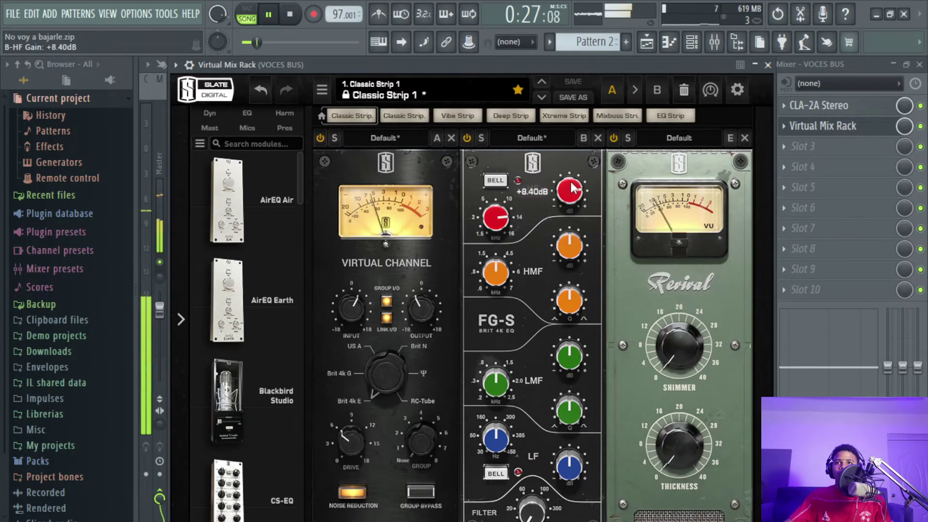
{"action": "mouse_move", "coordinate": [508, 224]}
{"action": "left_mouse_down"}
{"action": "mouse_move", "coordinate": [505, 238]}
{"action": "mouse_move", "coordinate": [505, 220]}
{"action": "left_mouse_up"}
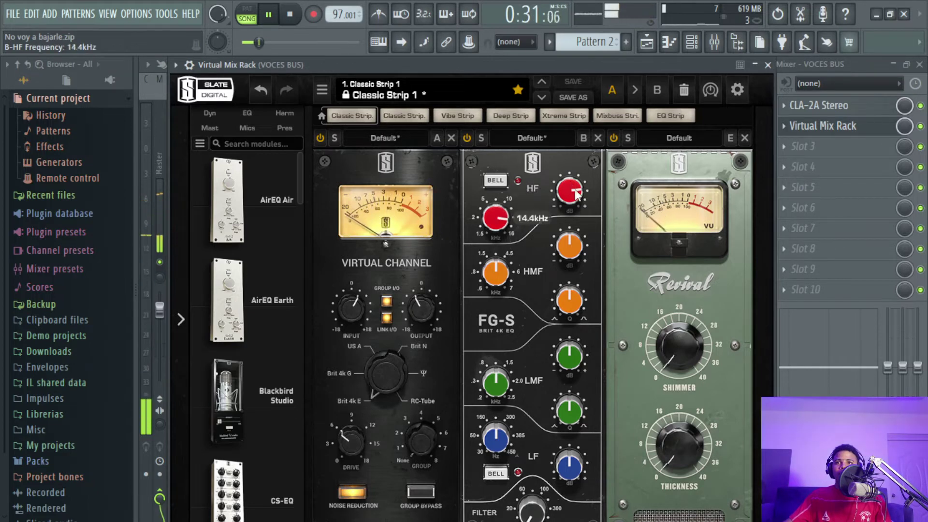
{"action": "left_click_drag", "start_coordinate": [575, 189], "coordinate": [575, 207]}
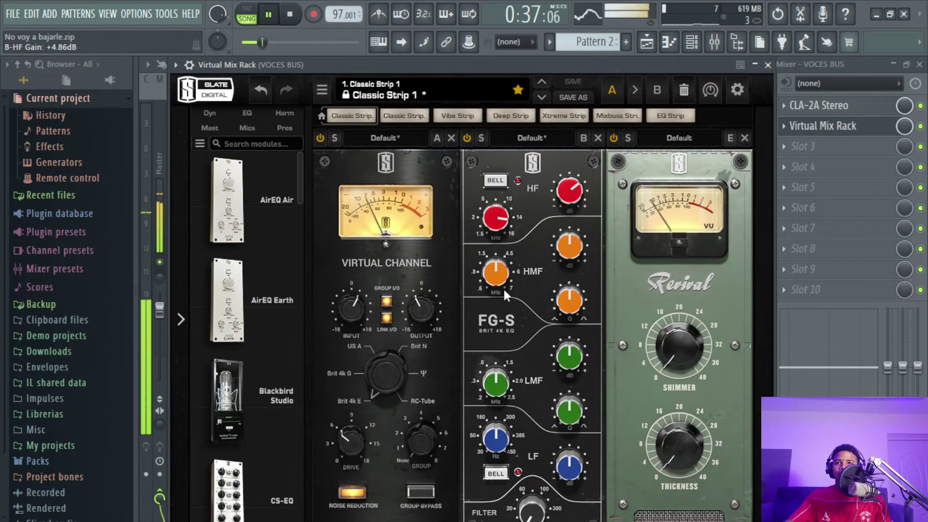
{"action": "left_click_drag", "start_coordinate": [503, 280], "coordinate": [575, 246]}
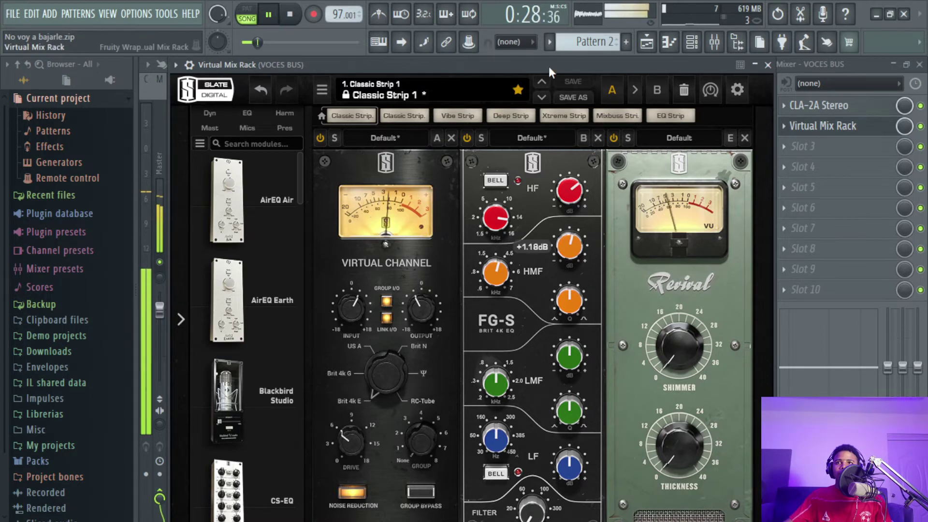
Detach the Virtual Mix Rack window of the VOCES BUS and move it so the whole rack is in view
{"action": "left_click", "coordinate": [175, 65]}
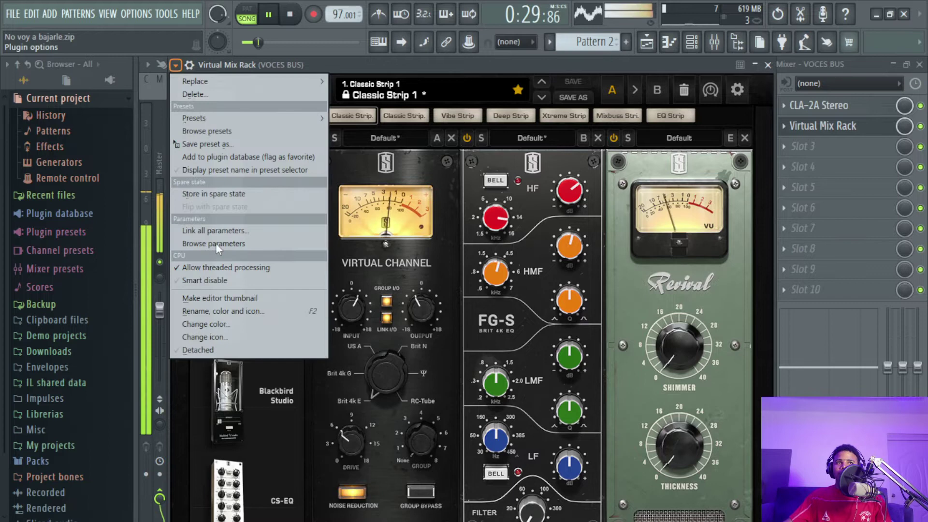
{"action": "left_click", "coordinate": [225, 349]}
{"action": "left_click_drag", "start_coordinate": [414, 68], "coordinate": [250, 36]}
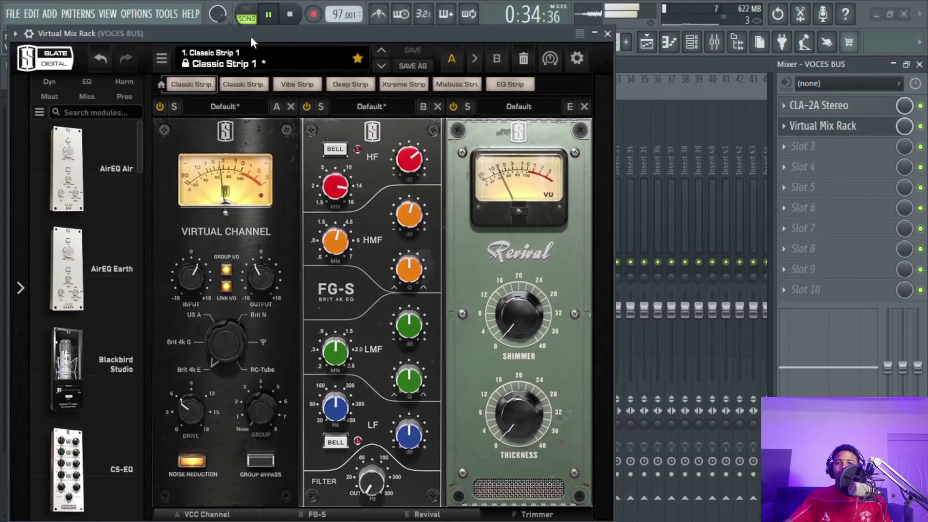
Set the FG-S equalizer's filter to 75.1 Hz and move the plugin window clear of the first mixer tracks
{"action": "left_click_drag", "start_coordinate": [378, 475], "coordinate": [378, 443]}
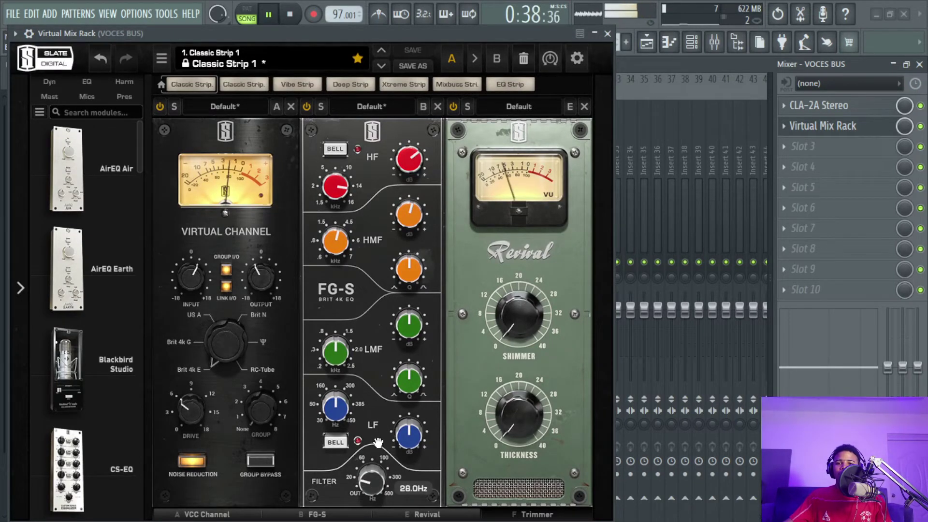
{"action": "left_click_drag", "start_coordinate": [344, 37], "coordinate": [662, 39]}
{"action": "left_click_drag", "start_coordinate": [689, 483], "coordinate": [688, 444]}
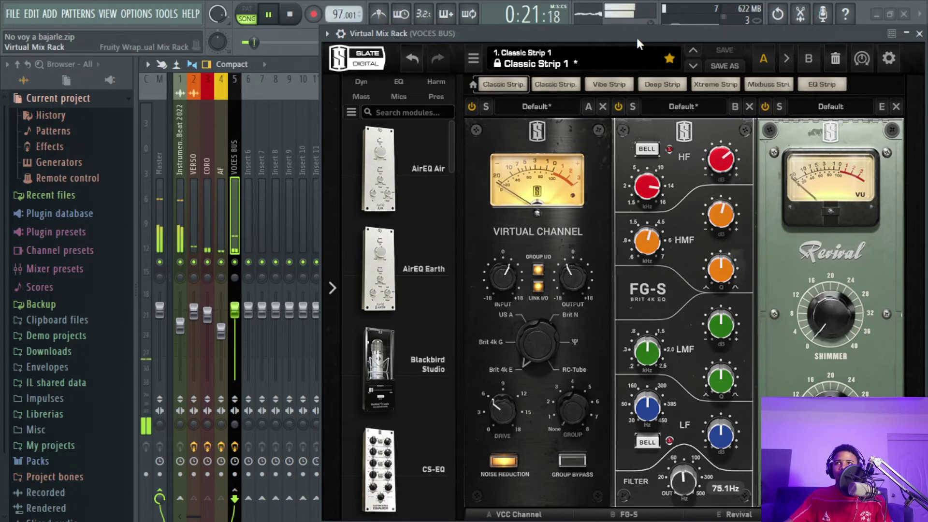
{"action": "mouse_move", "coordinate": [637, 38]}
{"action": "left_mouse_down"}
{"action": "mouse_move", "coordinate": [622, 42]}
{"action": "mouse_move", "coordinate": [636, 40]}
{"action": "left_mouse_up"}
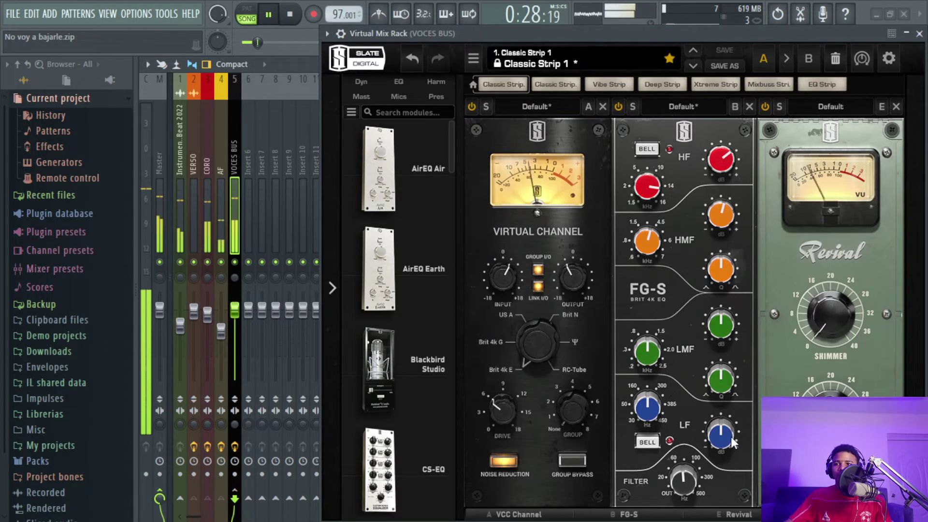
Set the FG-S low-frequency band to 354 Hz with a gain of -1.31 dB, listening to the song, and stop playback
{"action": "left_click_drag", "start_coordinate": [734, 442], "coordinate": [727, 413]}
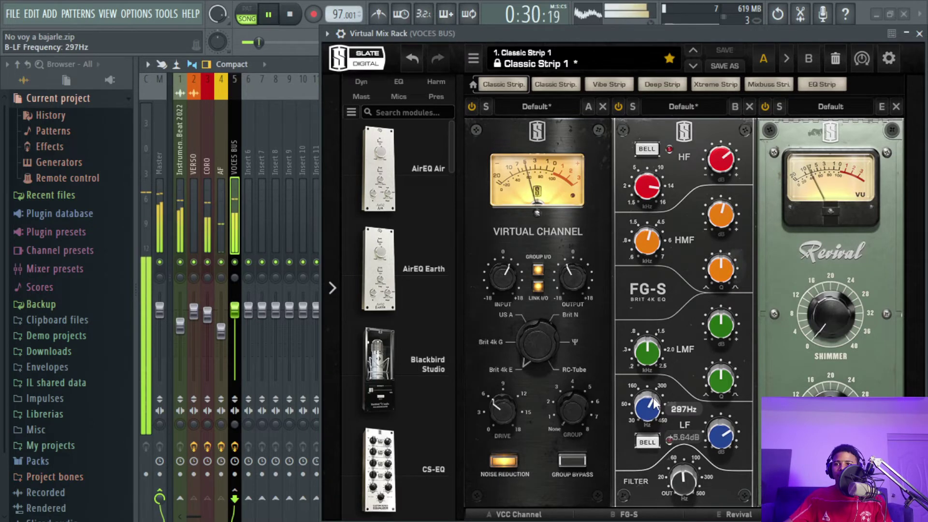
{"action": "left_click_drag", "start_coordinate": [653, 402], "coordinate": [657, 382]}
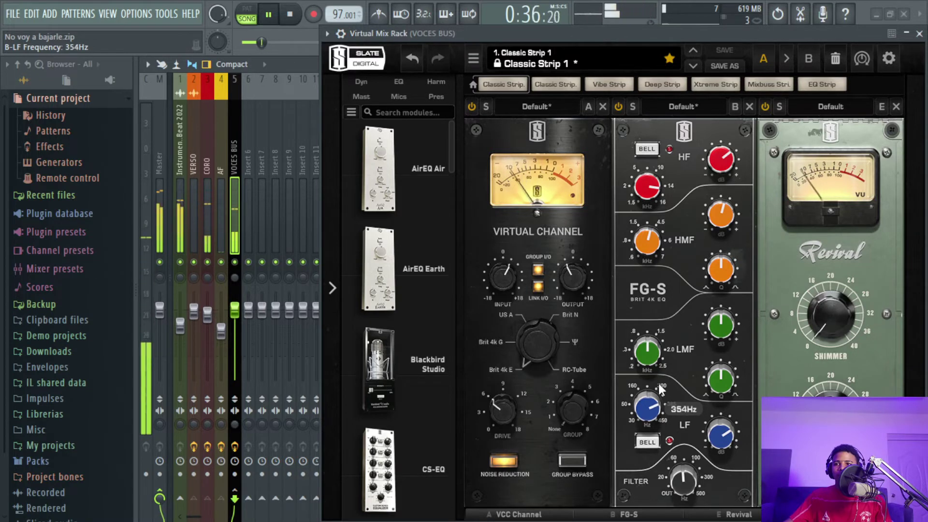
{"action": "left_click_drag", "start_coordinate": [720, 435], "coordinate": [730, 445]}
{"action": "key", "text": "space"}
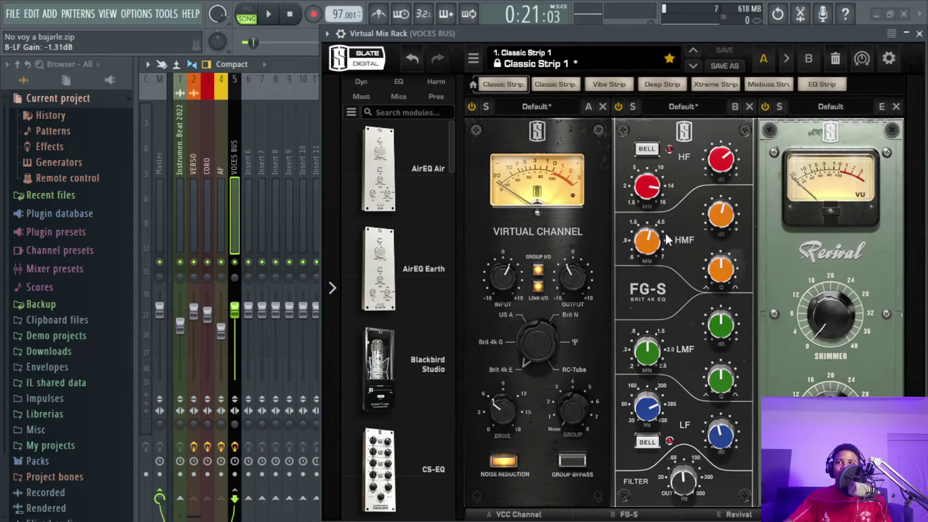
{"action": "mouse_move", "coordinate": [723, 223]}
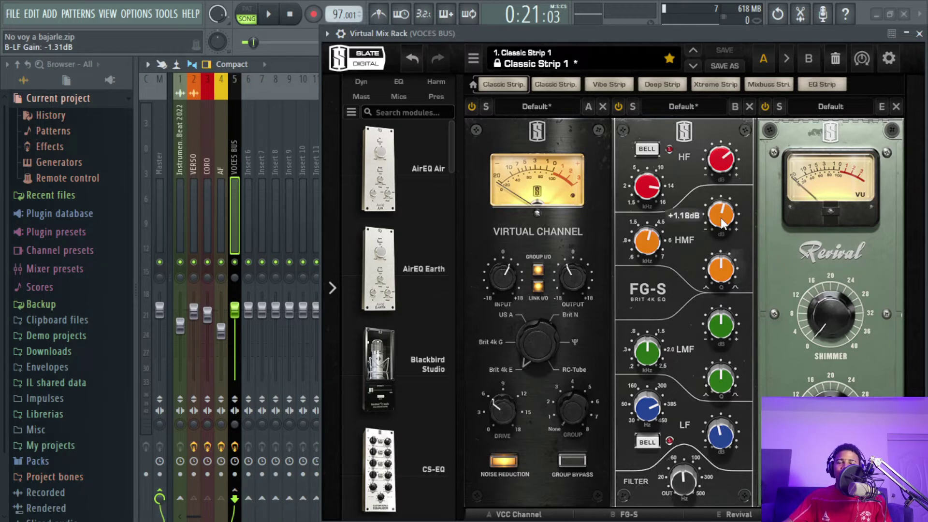
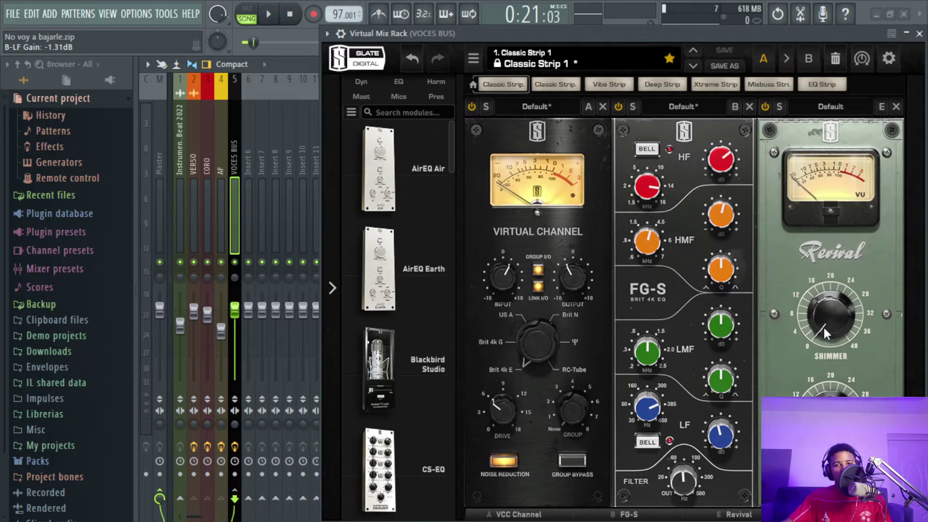
Play the song, raise the Revival module's Shimmer to just under 8 and set the Trimmer's trim to -1.47 dB
{"action": "key", "text": "space"}
{"action": "left_click_drag", "start_coordinate": [825, 326], "coordinate": [838, 298]}
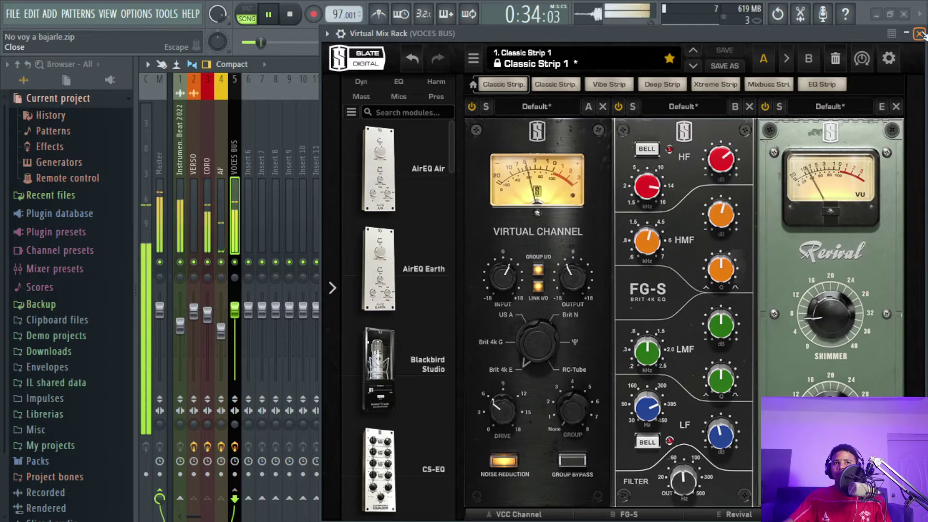
{"action": "left_click", "coordinate": [332, 294]}
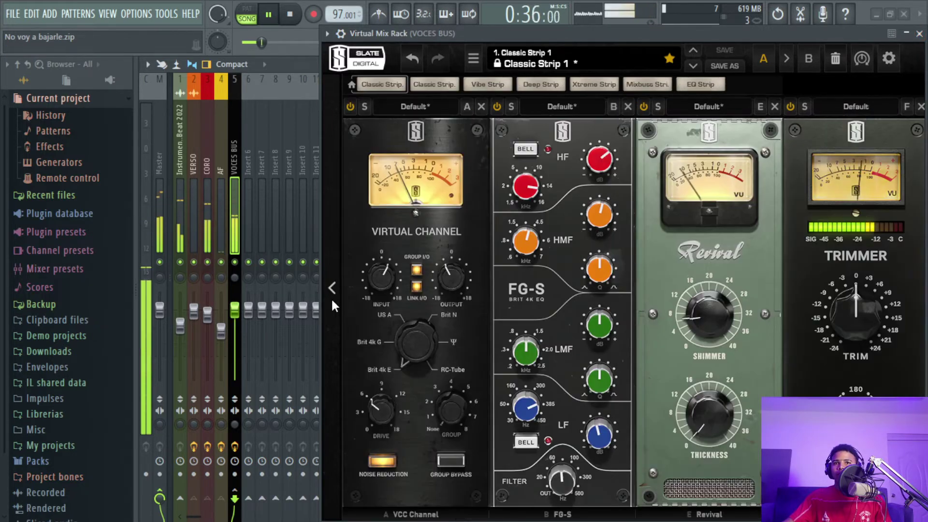
{"action": "left_click_drag", "start_coordinate": [863, 304], "coordinate": [863, 308]}
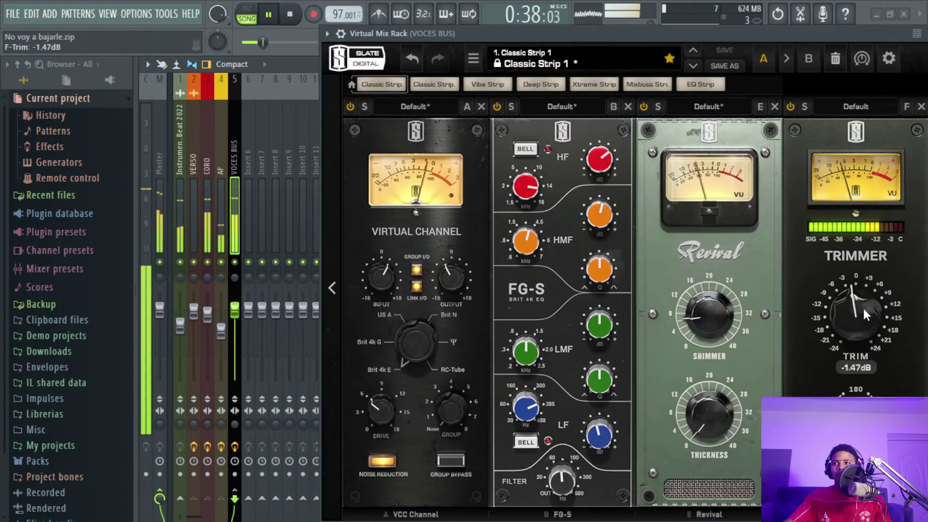
Bypass and re-enable Virtual Mix Rack during playback to compare the vocals with and without it
{"action": "left_click_drag", "start_coordinate": [558, 30], "coordinate": [377, 30]}
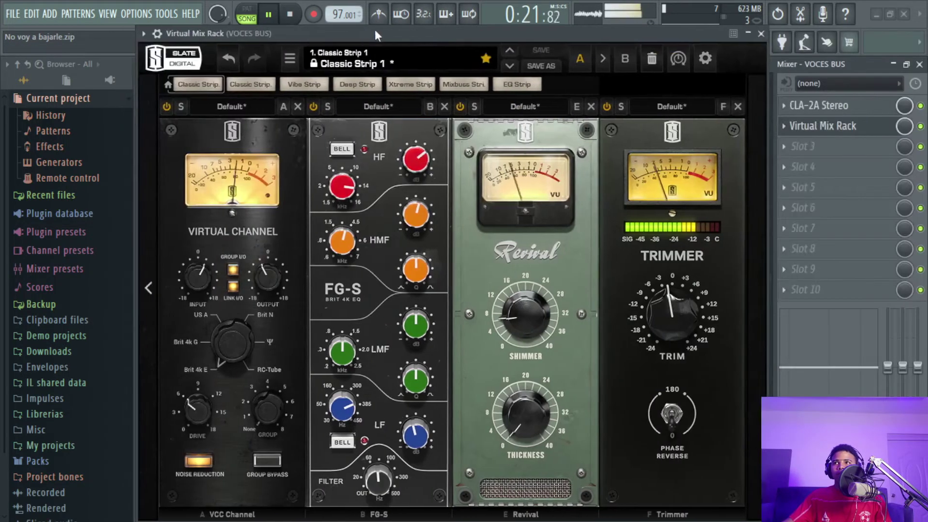
{"action": "left_click", "coordinate": [160, 34]}
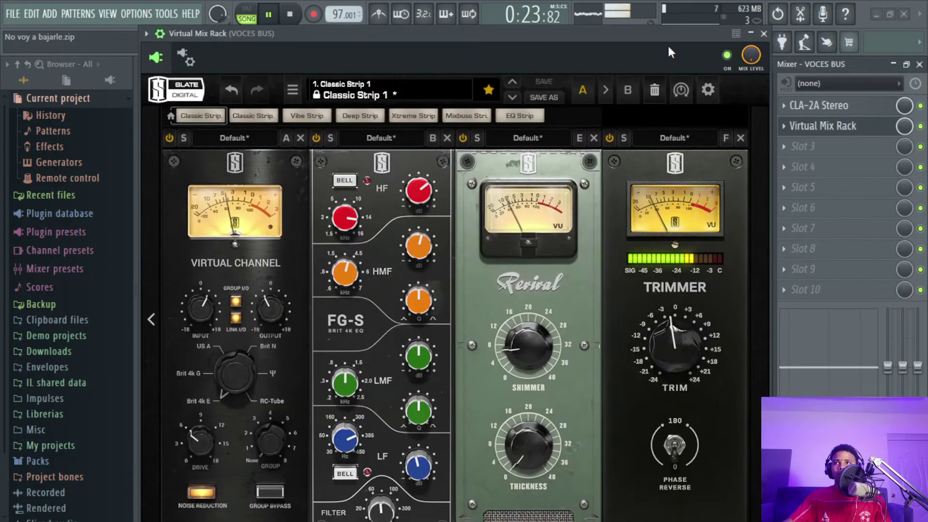
{"action": "left_click", "coordinate": [727, 56]}
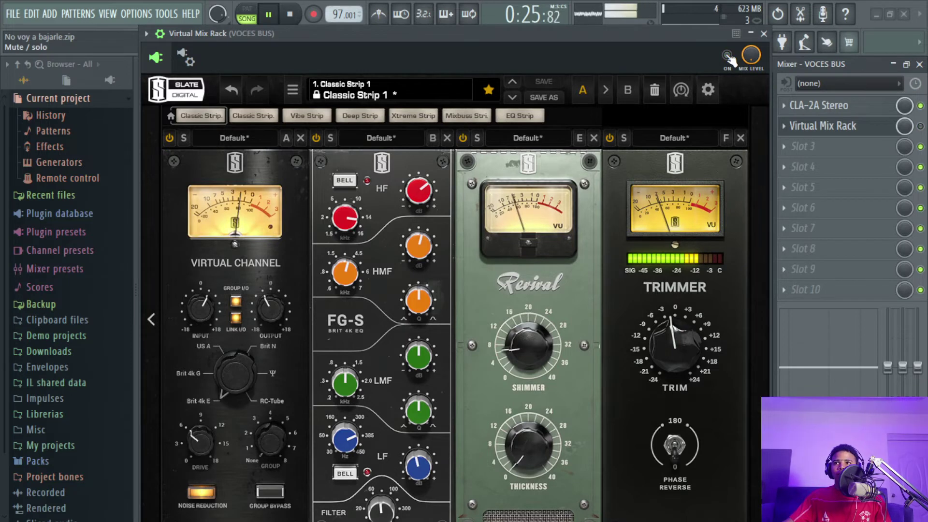
{"action": "left_click", "coordinate": [728, 56]}
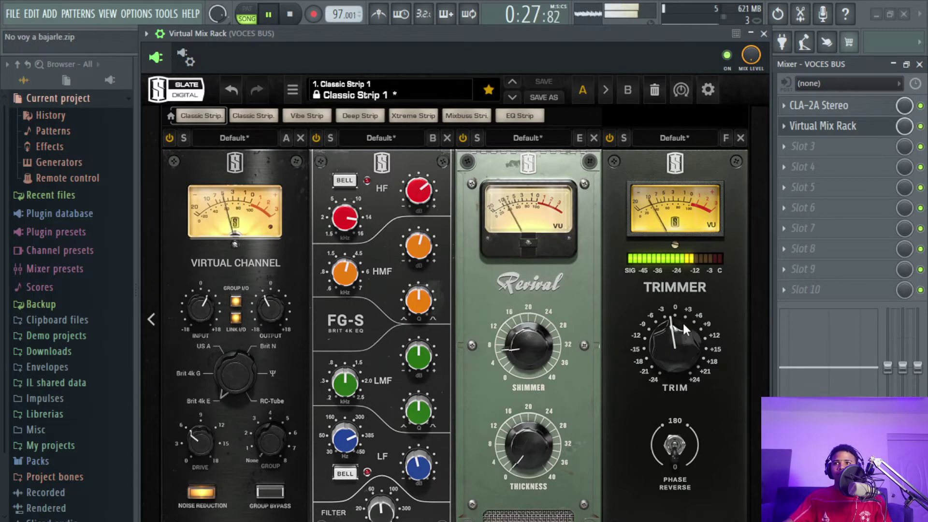
Set the Trimmer's trim to -1.05 dB, stop playback and close the Virtual Mix Rack window
{"action": "mouse_move", "coordinate": [683, 322]}
{"action": "left_click_drag", "start_coordinate": [683, 324], "coordinate": [683, 322]}
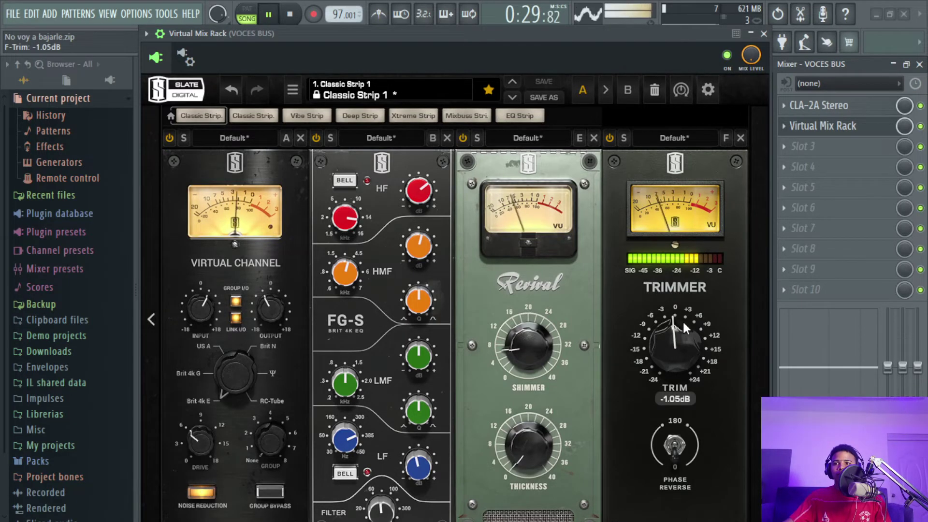
{"action": "key", "text": "space"}
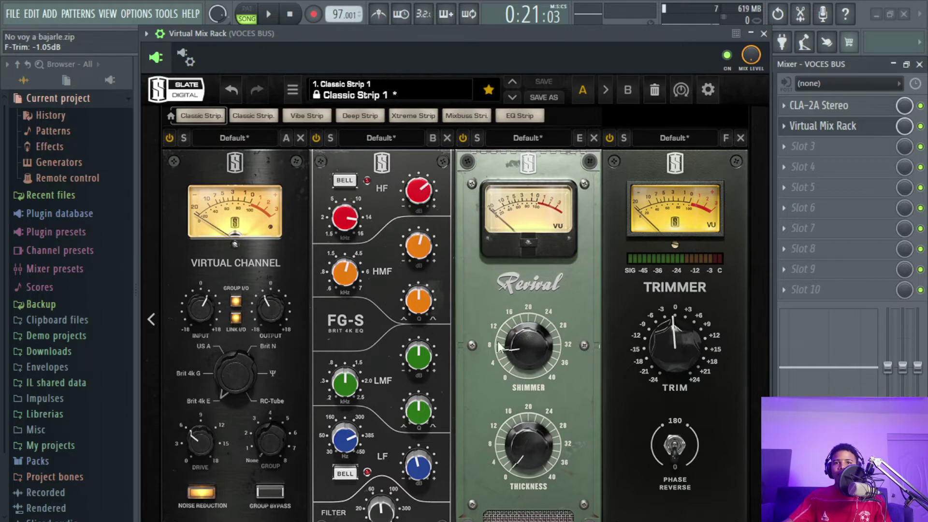
{"action": "mouse_move", "coordinate": [537, 345]}
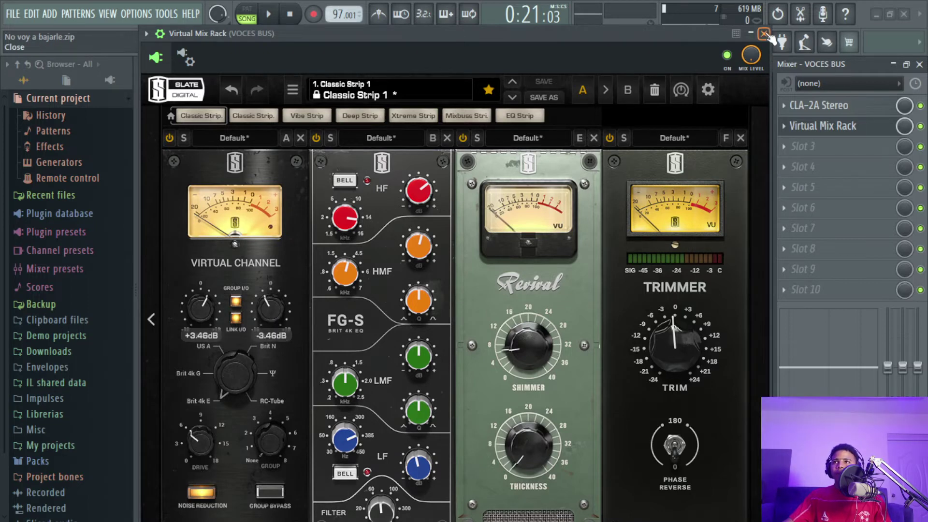
{"action": "left_click", "coordinate": [838, 126]}
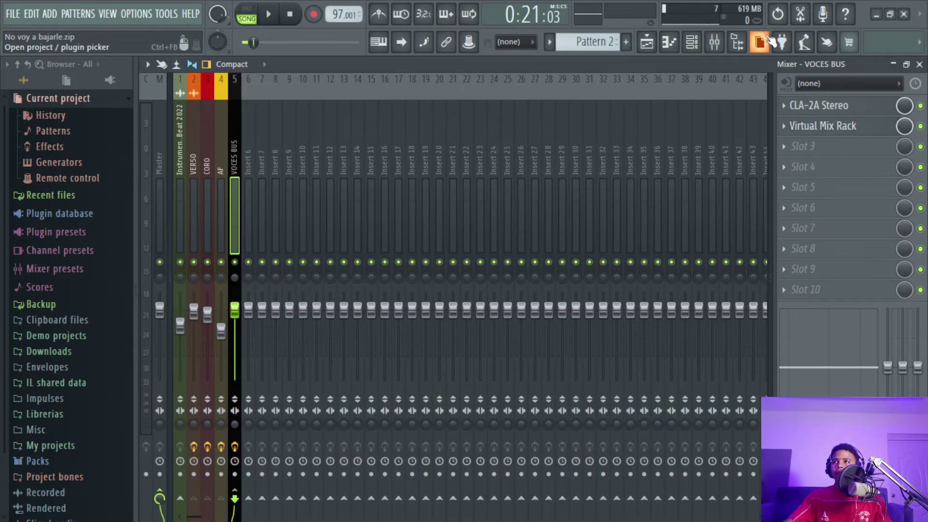
Find and load the DeEsser Stereo plugin in slot 3 of the VOCES BUS, then close its window
{"action": "left_click", "coordinate": [836, 148]}
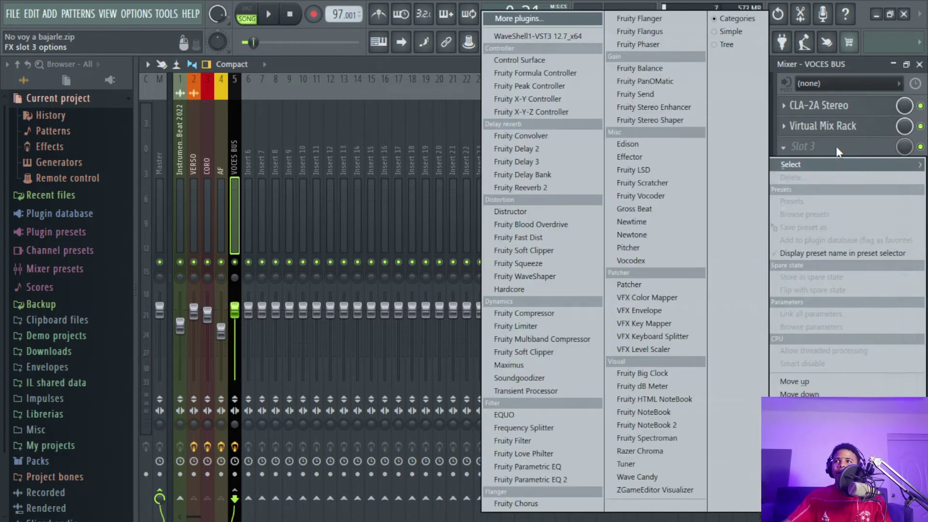
{"action": "left_click", "coordinate": [534, 18]}
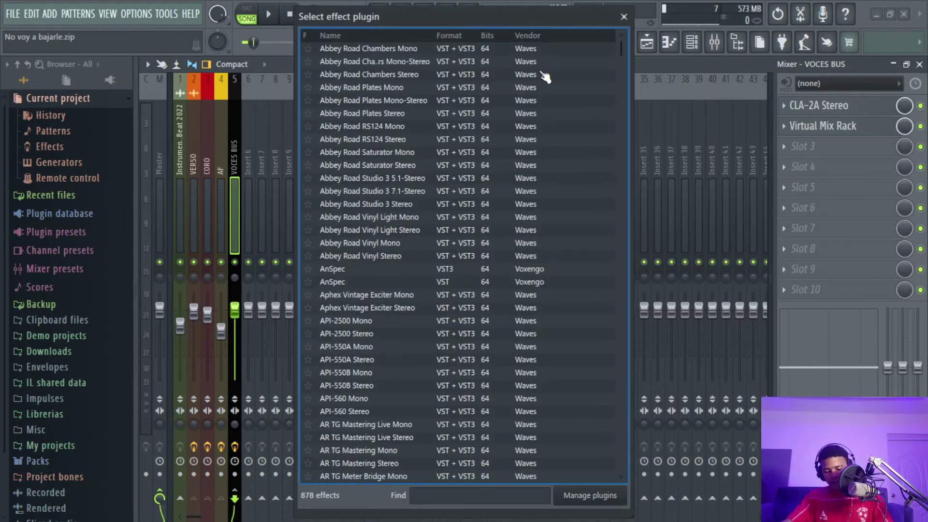
{"action": "type", "text": "DEES"}
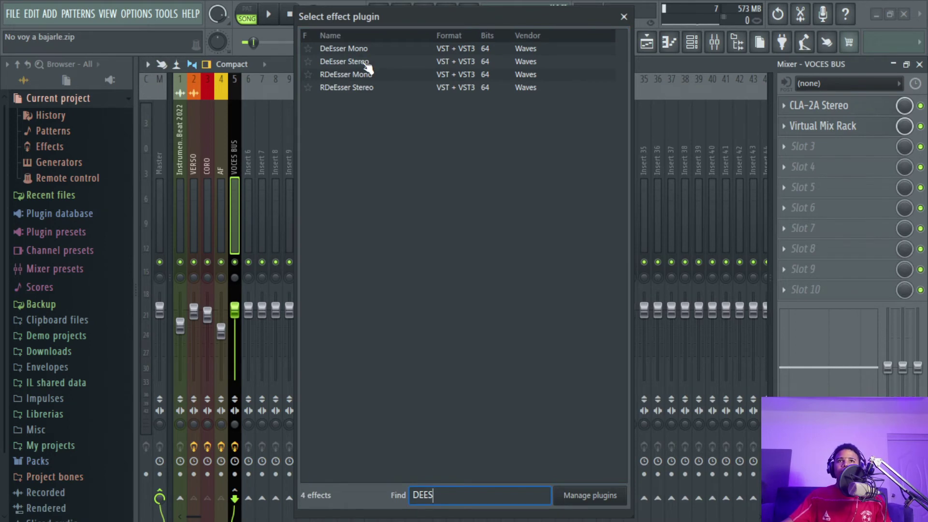
{"action": "double_click", "coordinate": [365, 62]}
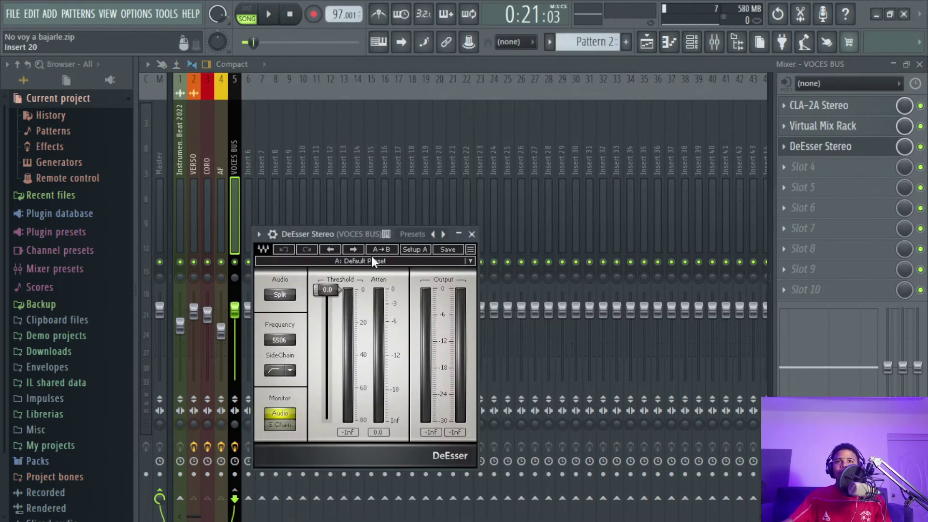
{"action": "left_click_drag", "start_coordinate": [360, 233], "coordinate": [571, 198]}
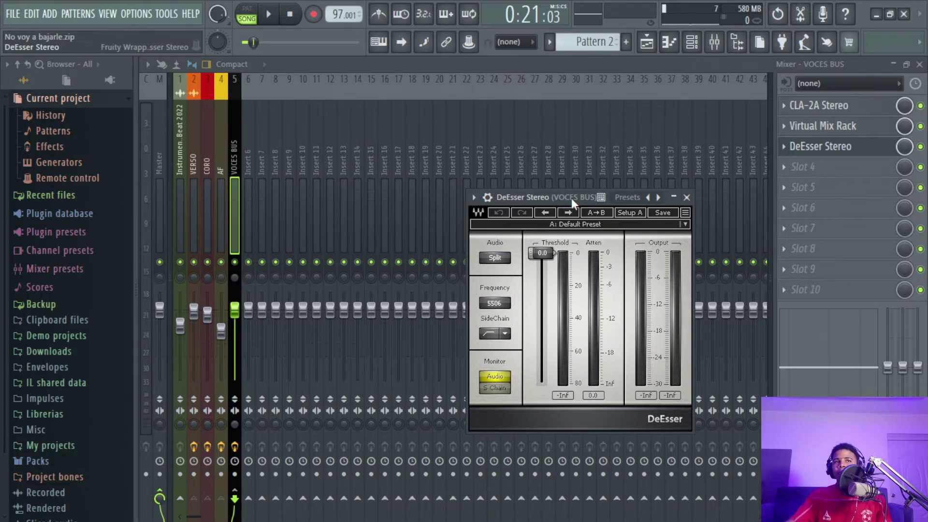
{"action": "left_click", "coordinate": [687, 198]}
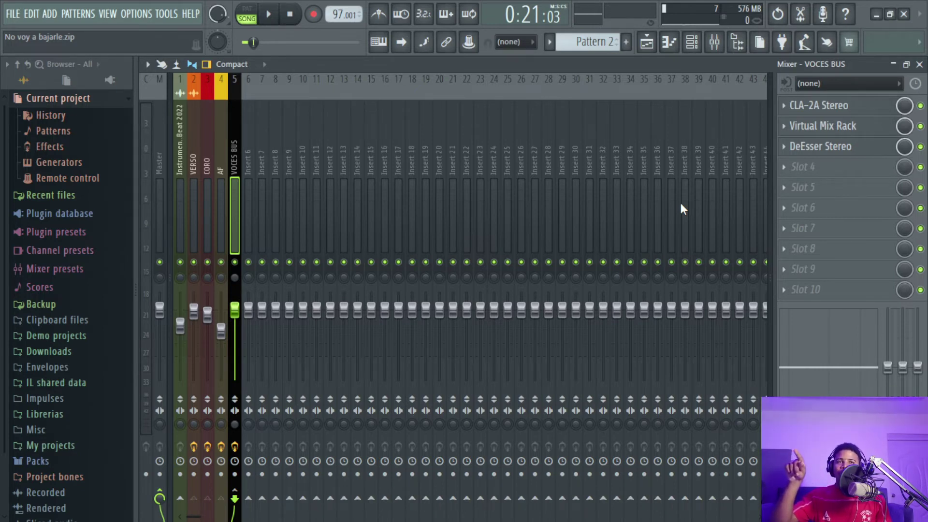
Load the DeEsser Mono plugin in slot 3 of the VERSO mixer track
{"action": "left_click", "coordinate": [194, 198]}
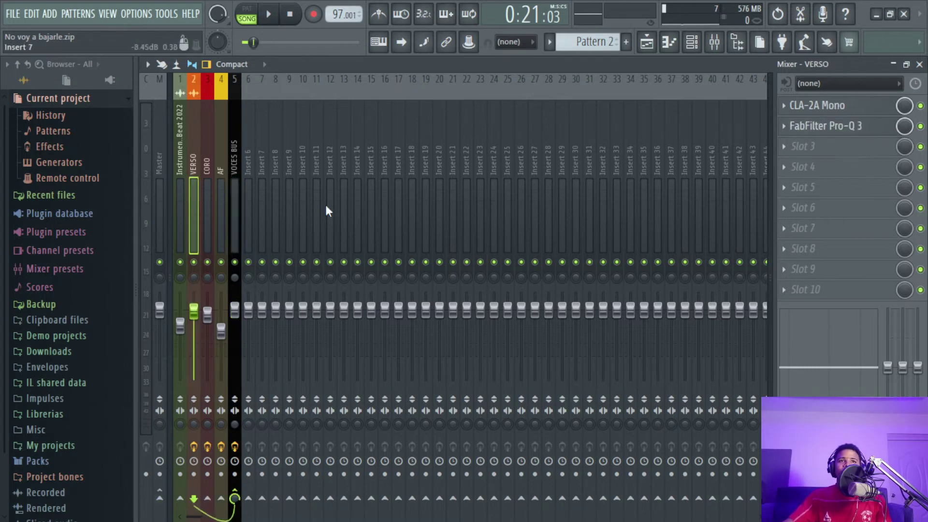
{"action": "left_click", "coordinate": [804, 164]}
{"action": "left_click", "coordinate": [519, 21]}
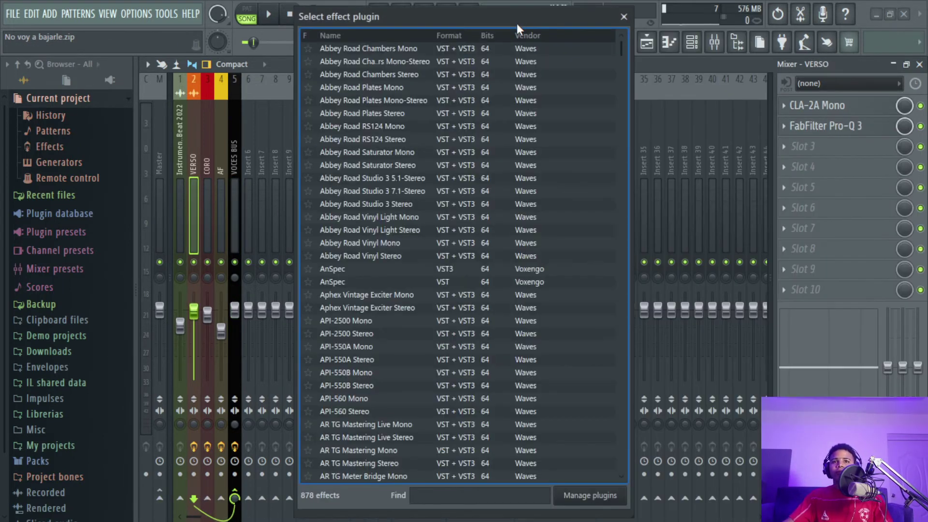
{"action": "type", "text": "DEE"}
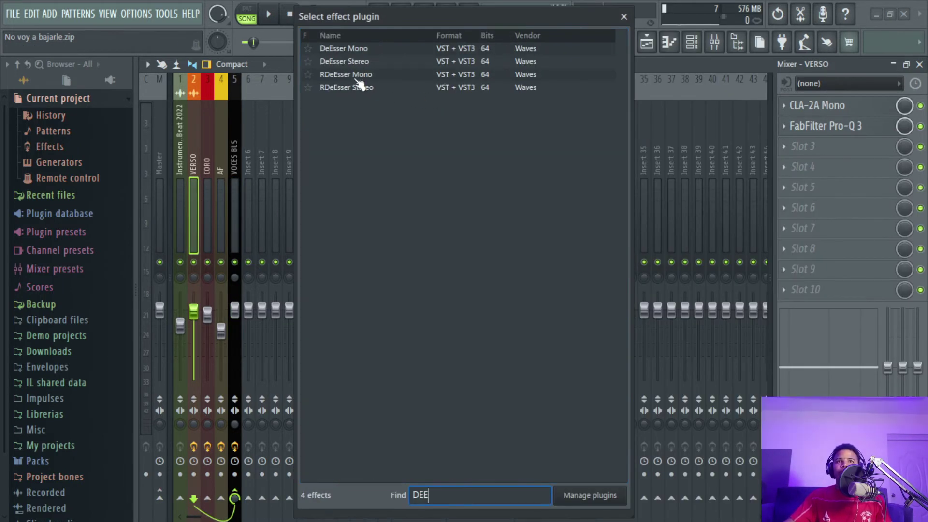
{"action": "double_click", "coordinate": [366, 49]}
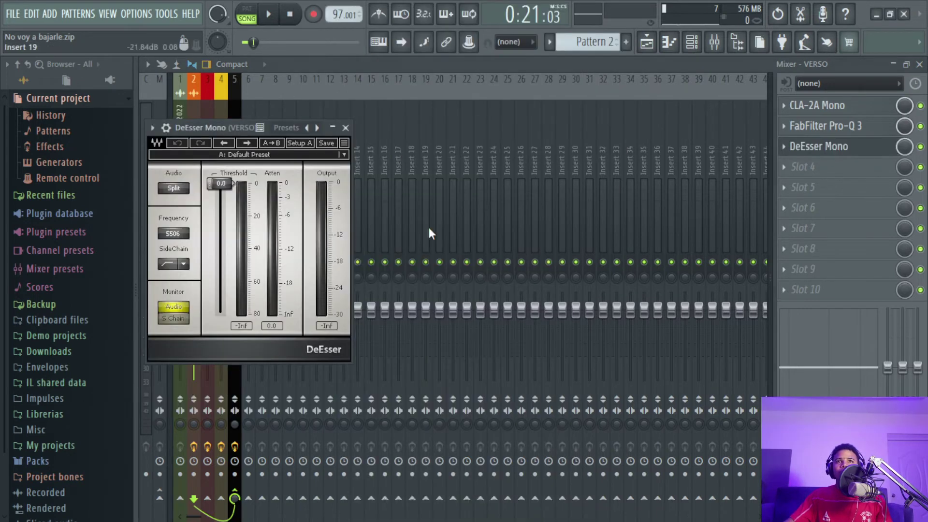
Set DeEsser Mono's sidechain filter to band-pass, switch its monitor to the sidechain signal and start playback
{"action": "left_click_drag", "start_coordinate": [234, 127], "coordinate": [407, 137]}
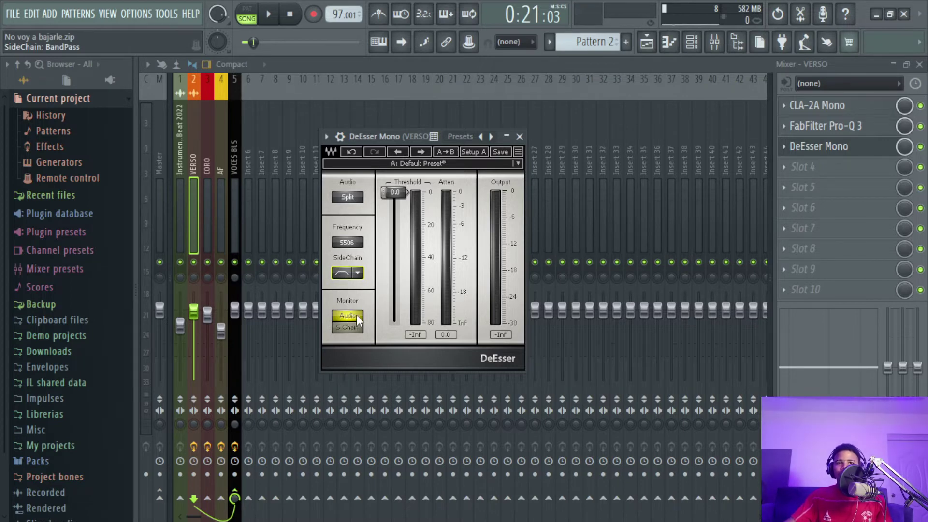
{"action": "left_click", "coordinate": [356, 330]}
{"action": "key", "text": "space"}
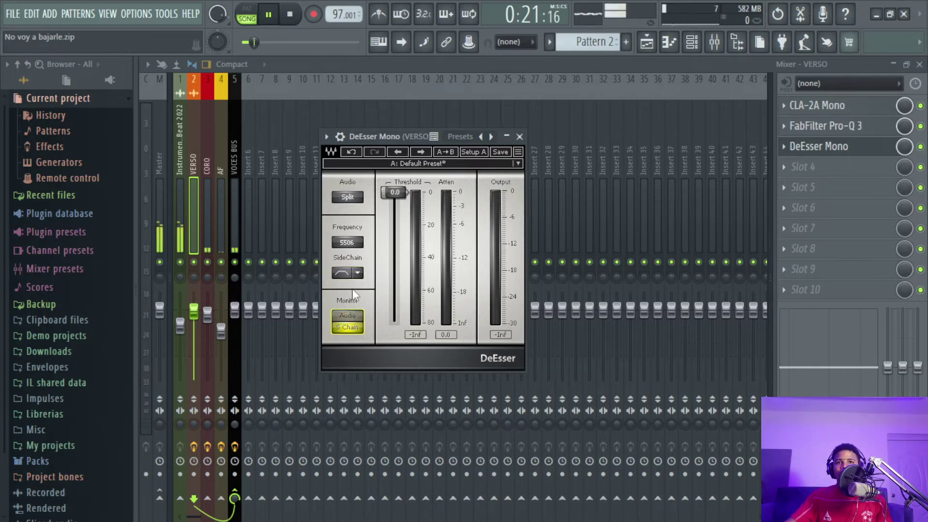
Close the de-esser, unmute Track 2 in the playlist and play the song from about bar 4.5
{"action": "key", "text": "Escape"}
{"action": "key", "text": "space"}
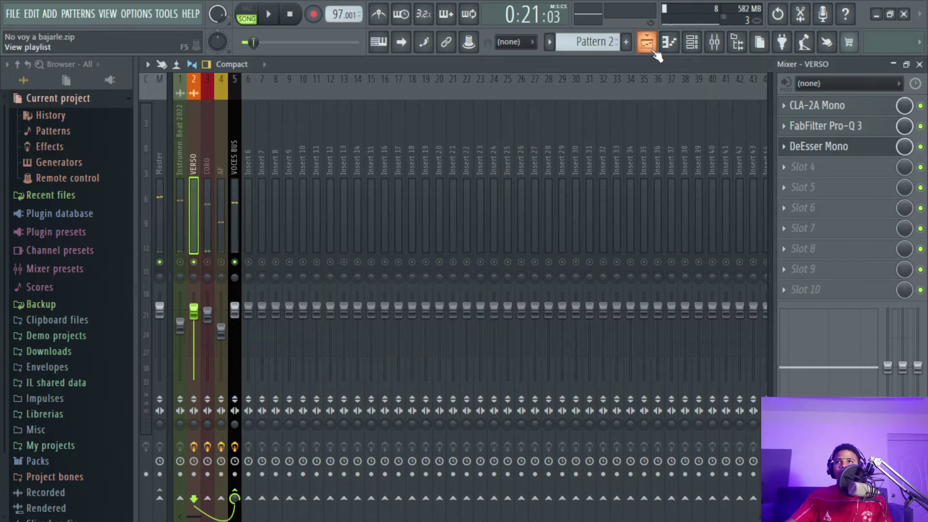
{"action": "left_click", "coordinate": [652, 47]}
{"action": "scroll", "coordinate": [411, 97], "scroll_direction": "down", "scroll_amount": 3}
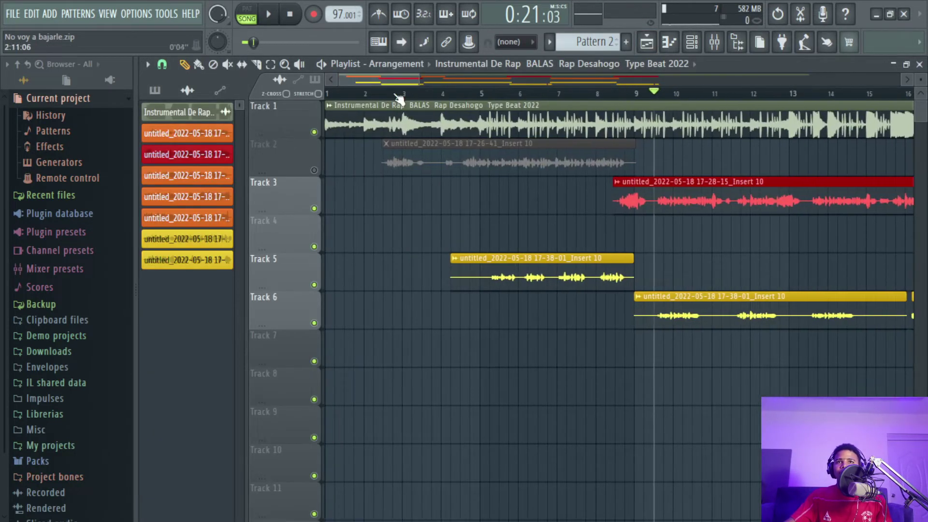
{"action": "left_click", "coordinate": [460, 94]}
{"action": "left_click", "coordinate": [314, 170]}
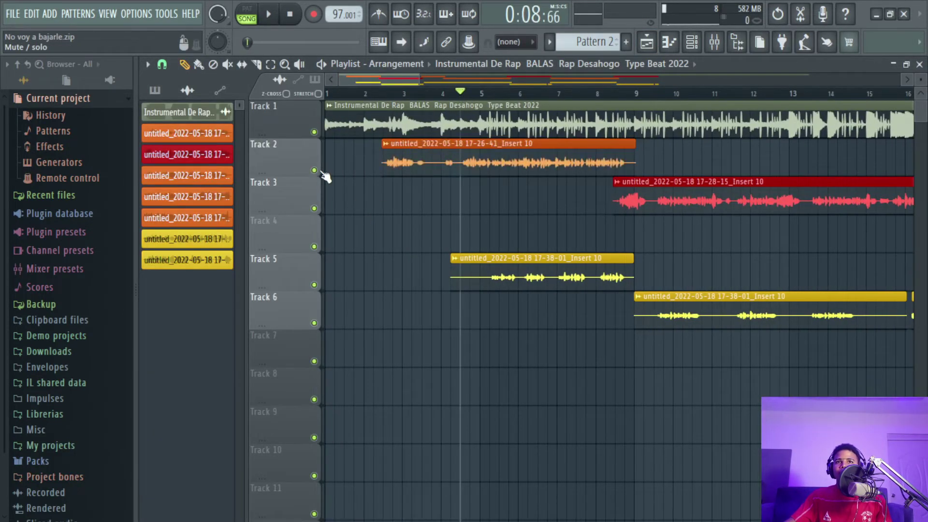
{"action": "key", "text": "space"}
Move the playback start to just after bar 6, within the verse clip on Track 2
{"action": "left_click", "coordinate": [715, 42]}
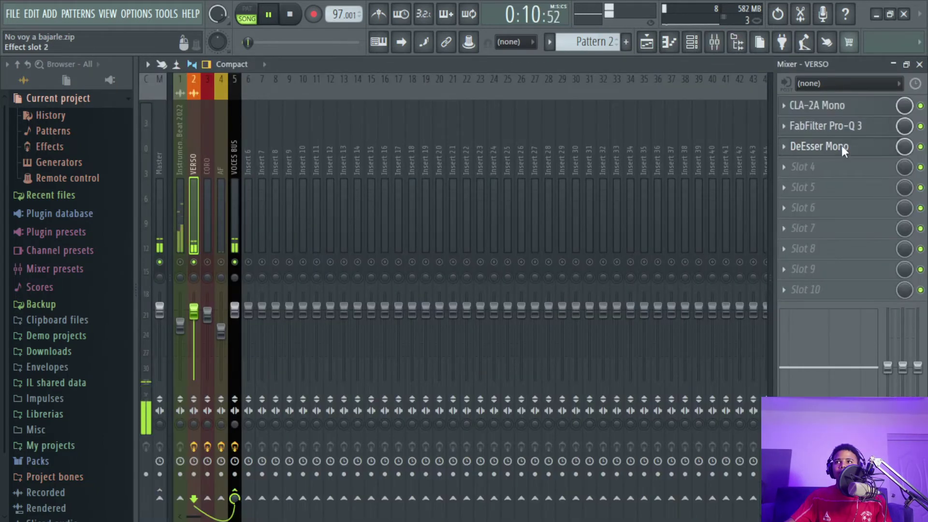
{"action": "left_click", "coordinate": [920, 65]}
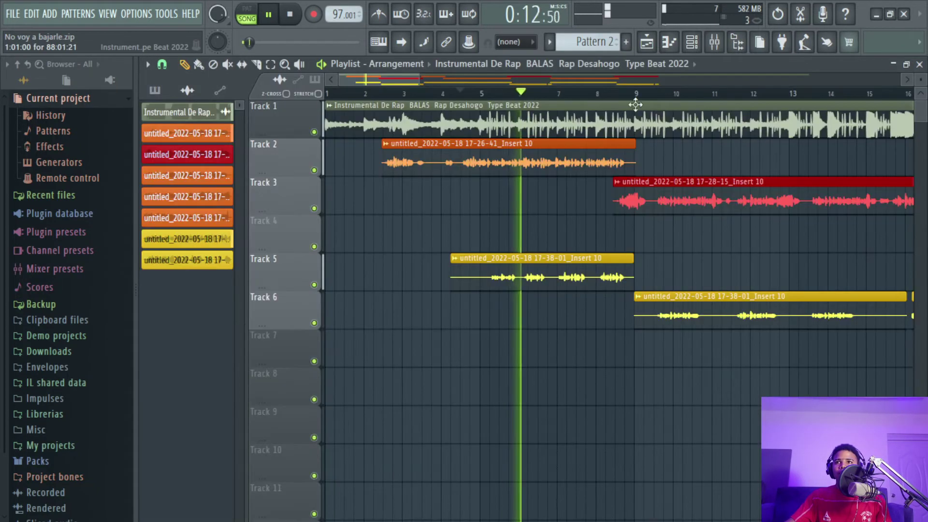
{"action": "scroll", "coordinate": [548, 94], "scroll_direction": "up", "scroll_amount": 3}
{"action": "left_click", "coordinate": [512, 93]}
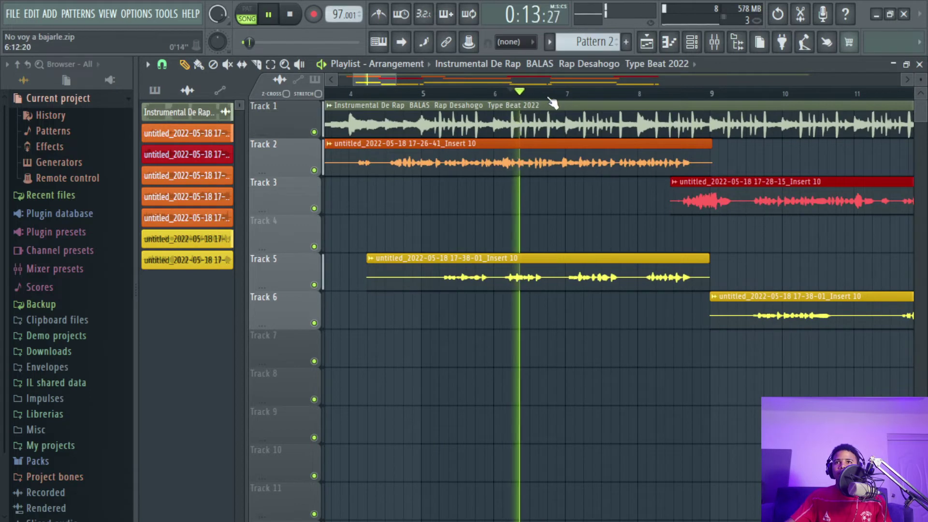
{"action": "left_click", "coordinate": [584, 93]}
{"action": "left_click", "coordinate": [503, 94]}
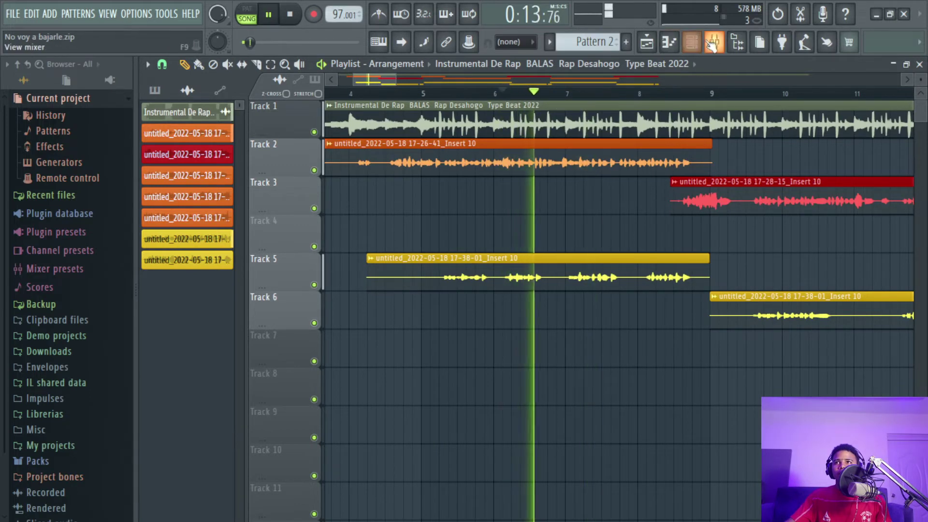
Reopen DeEsser Mono on the VERSO mixer track and set its frequency to 6449 Hz during playback
{"action": "left_click", "coordinate": [669, 42]}
{"action": "key", "text": "space"}
{"action": "left_click", "coordinate": [819, 146]}
{"action": "key", "text": "space"}
{"action": "left_click_drag", "start_coordinate": [348, 243], "coordinate": [348, 236]}
Lower the VERSO de-esser's threshold to -31.9 dB and play the verse
{"action": "left_click_drag", "start_coordinate": [410, 215], "coordinate": [410, 235]}
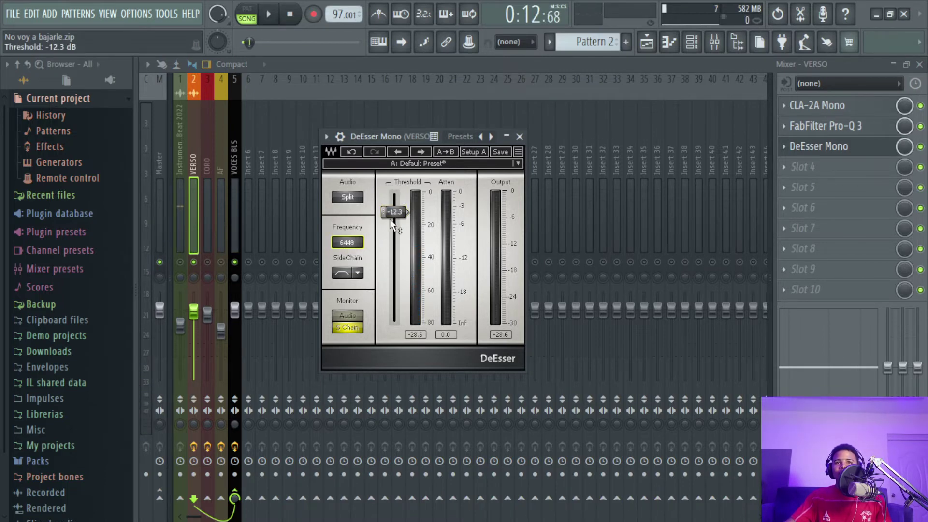
{"action": "left_click_drag", "start_coordinate": [394, 213], "coordinate": [395, 243]}
{"action": "key", "text": "space"}
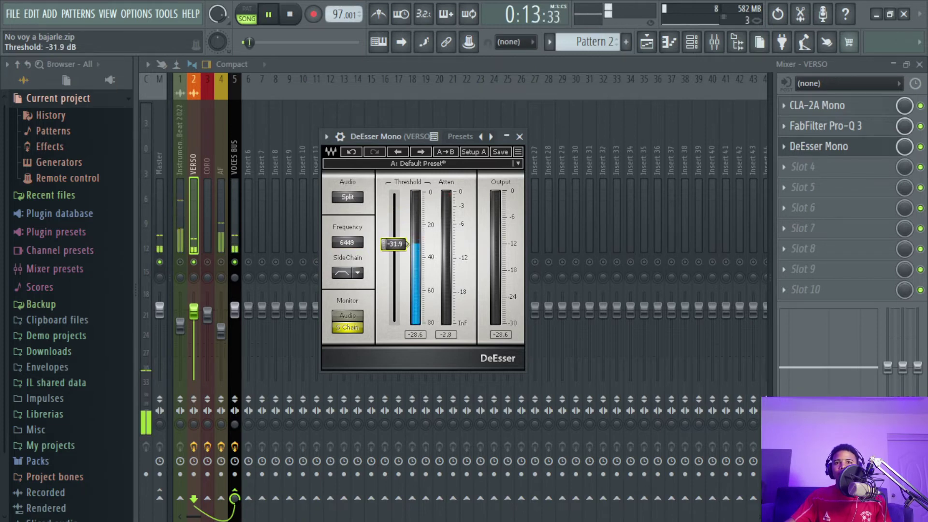
Switch the VERSO de-esser's monitor to Audio, set its threshold to -34.0 dB and stop playback
{"action": "left_click", "coordinate": [353, 314]}
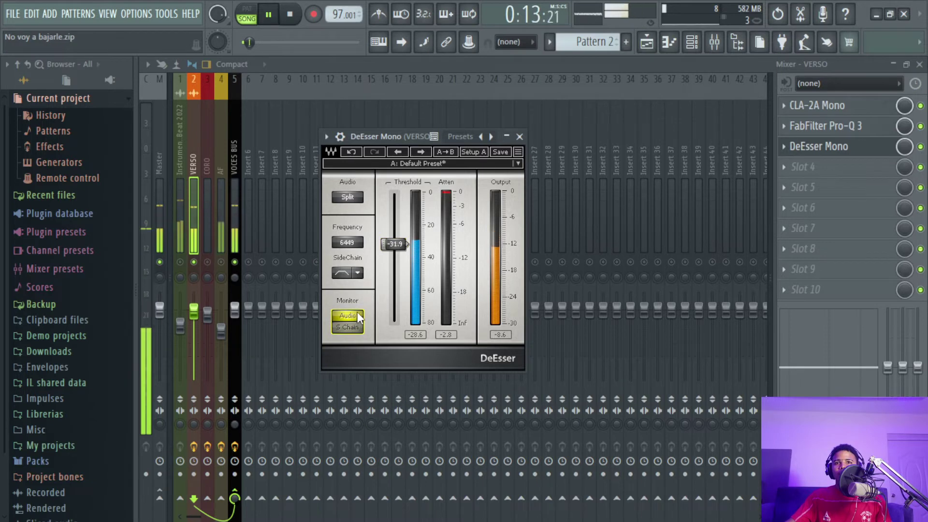
{"action": "left_click_drag", "start_coordinate": [400, 243], "coordinate": [399, 247]}
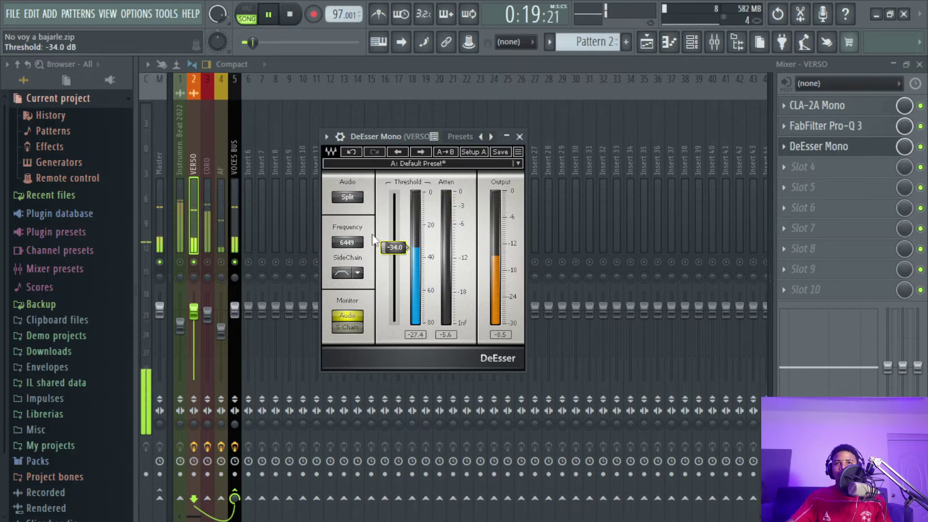
{"action": "key", "text": "space"}
Unsolo the VERSO mixer track and load DeEsser Mono in slot 3 of the CORO track
{"action": "right_click", "coordinate": [195, 262]}
{"action": "left_click", "coordinate": [209, 237]}
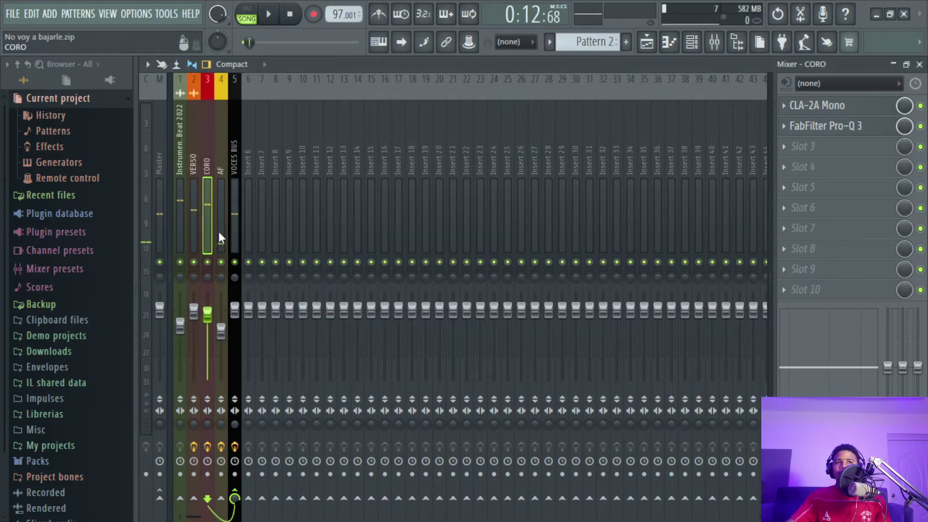
{"action": "left_click", "coordinate": [849, 153]}
{"action": "left_click", "coordinate": [519, 16]}
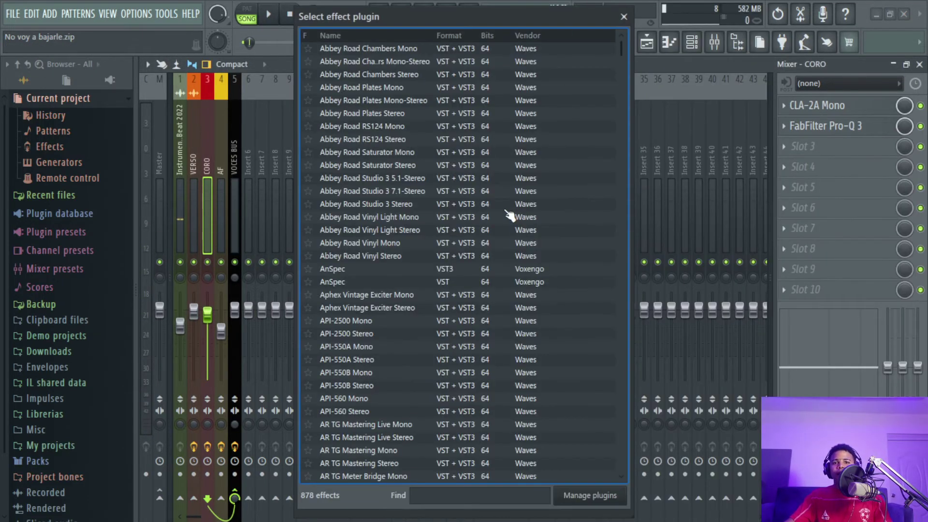
{"action": "type", "text": "DEE"}
{"action": "double_click", "coordinate": [348, 50]}
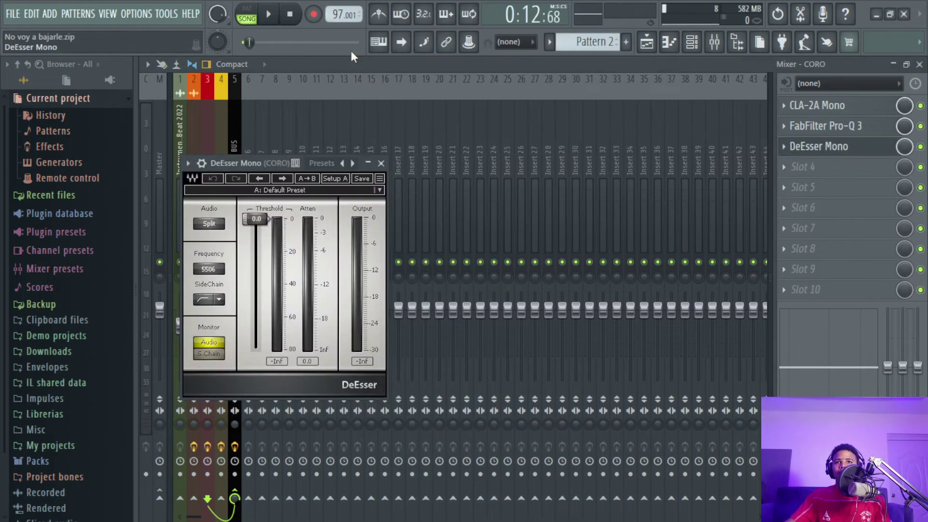
Move the playback start to about bar 9.5 in the playlist and solo Track 3
{"action": "left_click", "coordinate": [651, 42]}
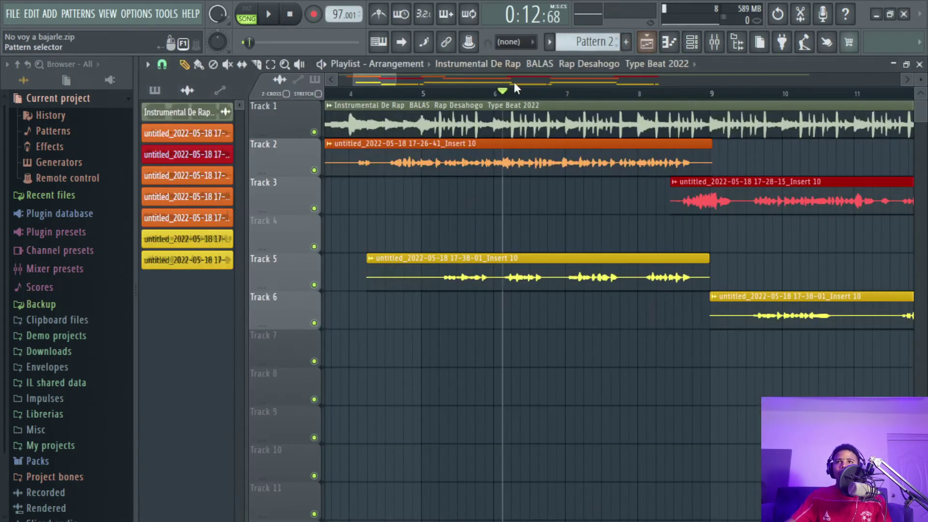
{"action": "left_click", "coordinate": [692, 95]}
{"action": "key", "text": "space"}
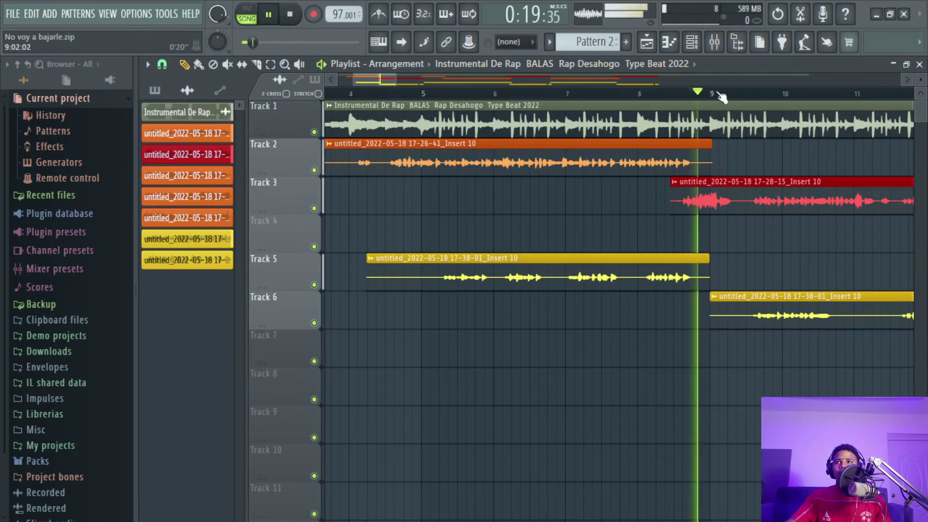
{"action": "scroll", "coordinate": [738, 97], "scroll_direction": "down", "scroll_amount": 2}
{"action": "scroll", "coordinate": [742, 99], "scroll_direction": "down", "scroll_amount": 1}
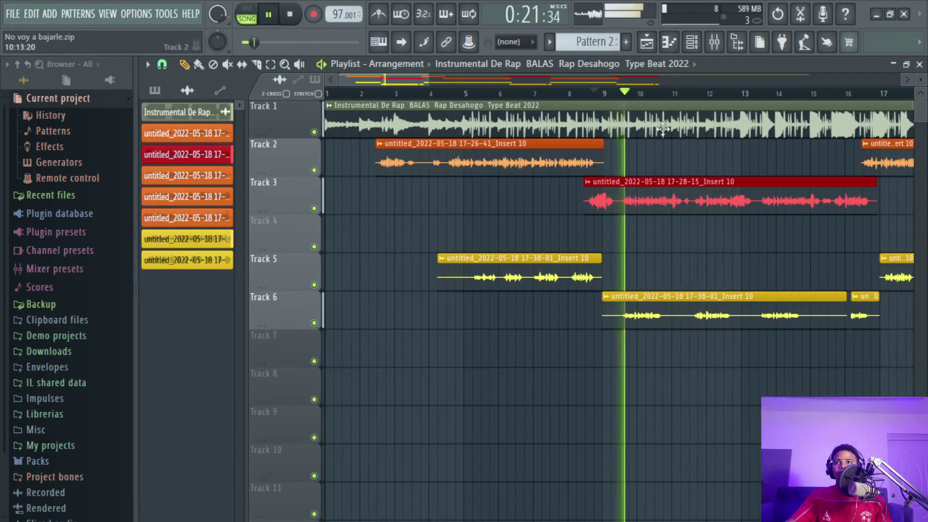
{"action": "key", "text": "space"}
{"action": "key", "text": "space"}
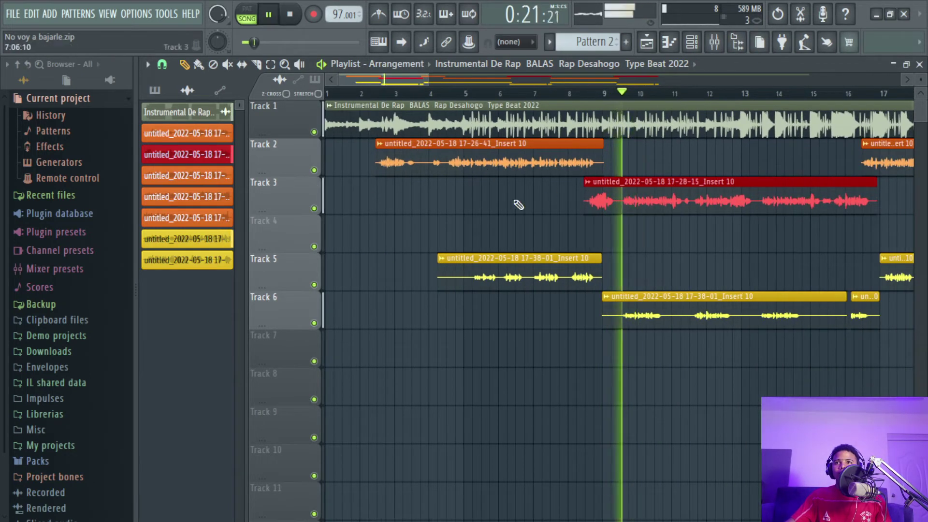
{"action": "right_click", "coordinate": [314, 208]}
Set the CORO de-esser's sidechain filter to band-pass and switch its monitor to the sidechain signal during playback
{"action": "left_click", "coordinate": [718, 46]}
{"action": "left_click", "coordinate": [821, 146]}
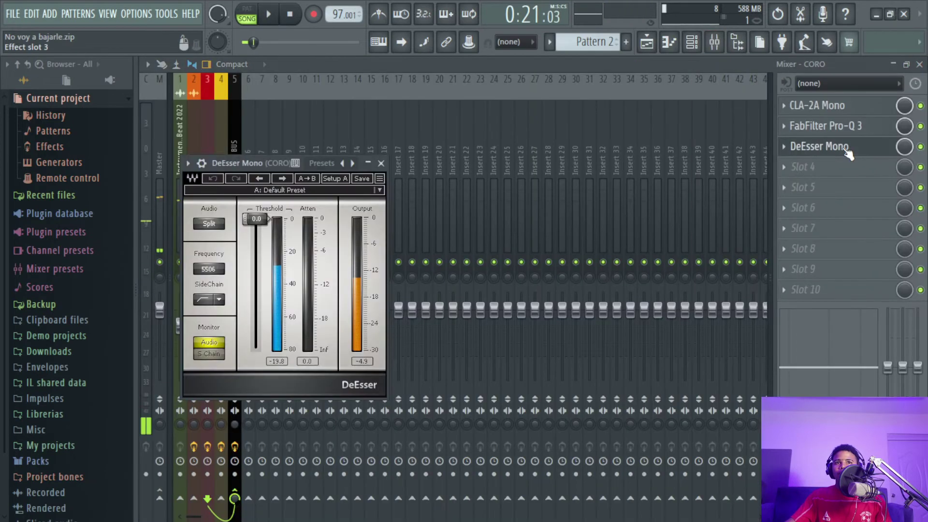
{"action": "key", "text": "space"}
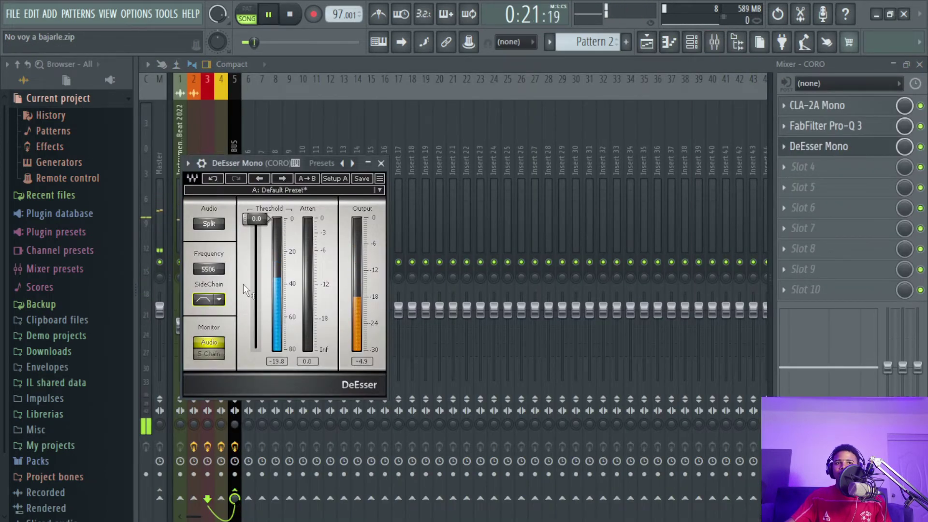
{"action": "left_click", "coordinate": [209, 354]}
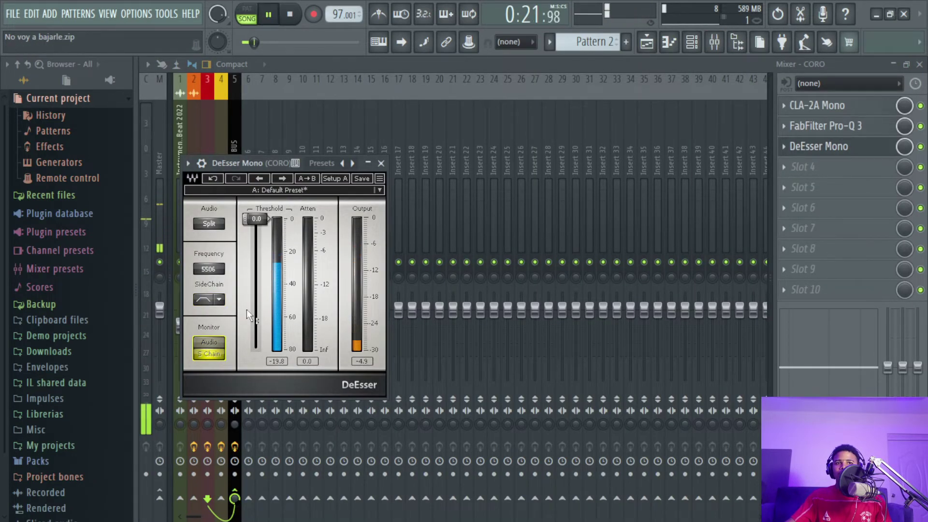
Set the CORO de-esser's frequency to 5598 Hz and its threshold to -29.9 dB, checking it in playback
{"action": "key", "text": "space"}
{"action": "left_click_drag", "start_coordinate": [220, 273], "coordinate": [220, 264]}
{"action": "key", "text": "space"}
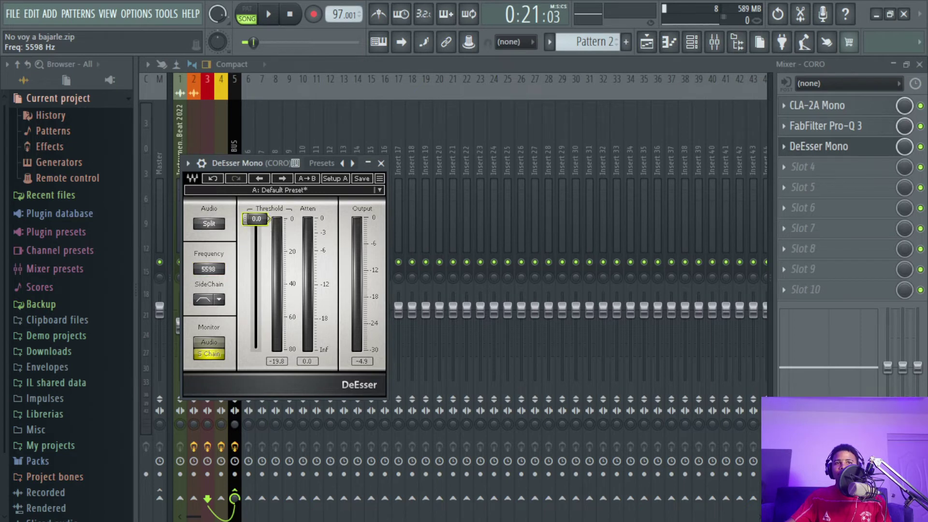
{"action": "left_click_drag", "start_coordinate": [258, 221], "coordinate": [258, 269]}
{"action": "key", "text": "space"}
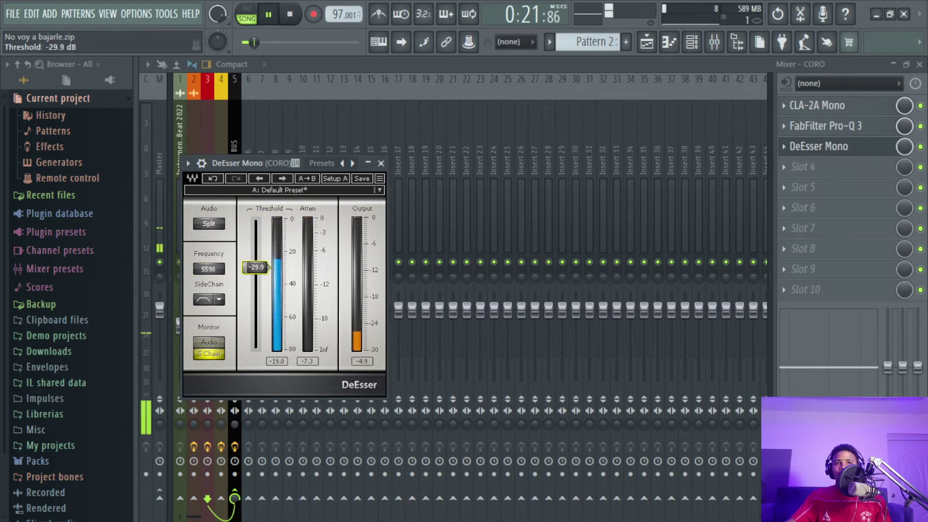
{"action": "key", "text": "space"}
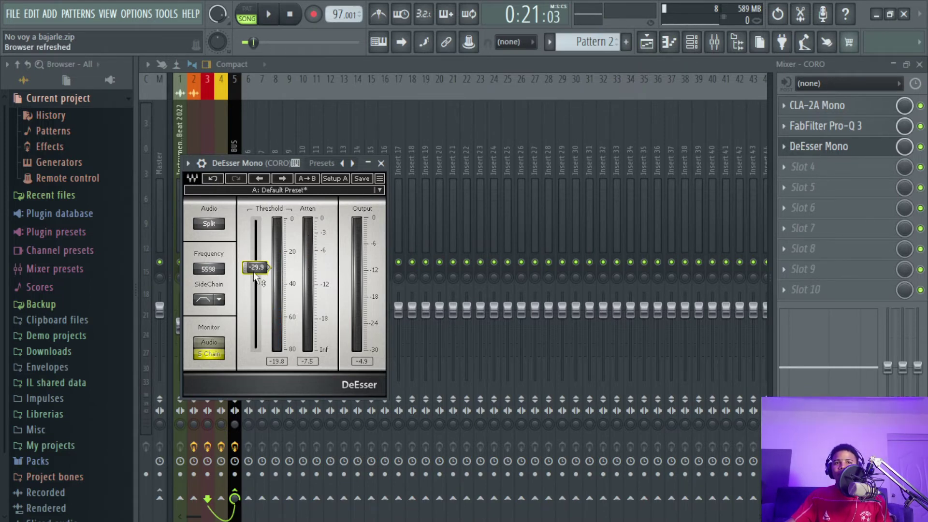
Switch the CORO de-esser's monitor back to Audio, audition the chorus and close the plugin window
{"action": "left_click", "coordinate": [214, 343]}
{"action": "key", "text": "space"}
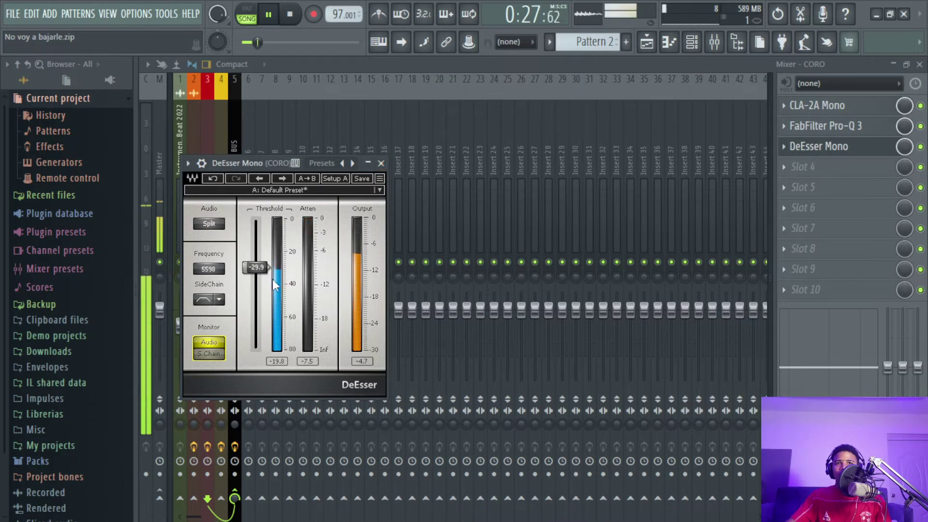
{"action": "left_click_drag", "start_coordinate": [257, 269], "coordinate": [256, 267]}
{"action": "left_click", "coordinate": [381, 164]}
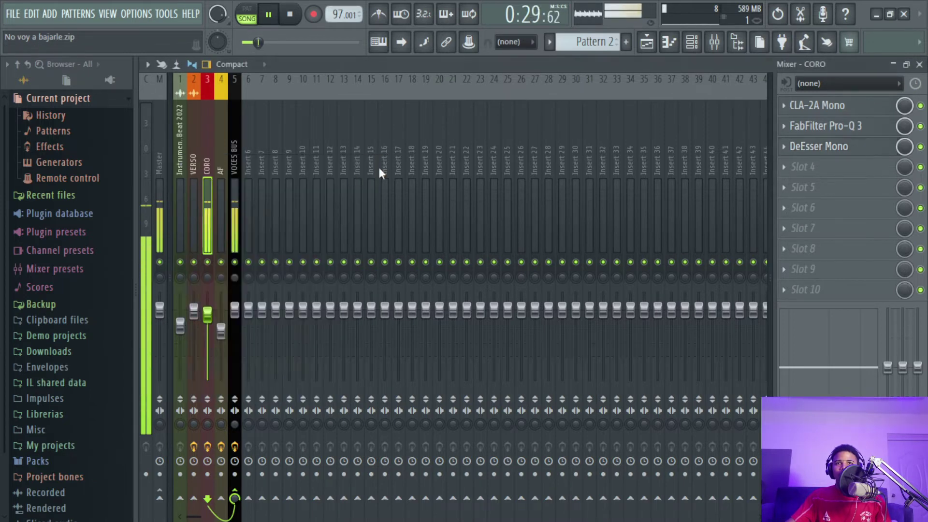
{"action": "key", "text": "space"}
Load DeEsser Mono in slot 3 of the AF mixer track and move its window clear of the tracks
{"action": "left_click", "coordinate": [219, 219]}
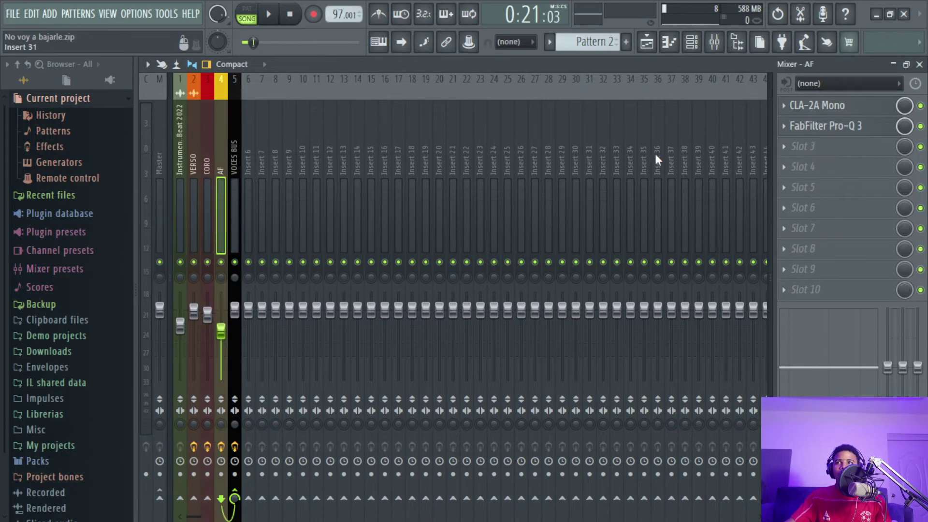
{"action": "left_click", "coordinate": [798, 147]}
{"action": "left_click", "coordinate": [565, 19]}
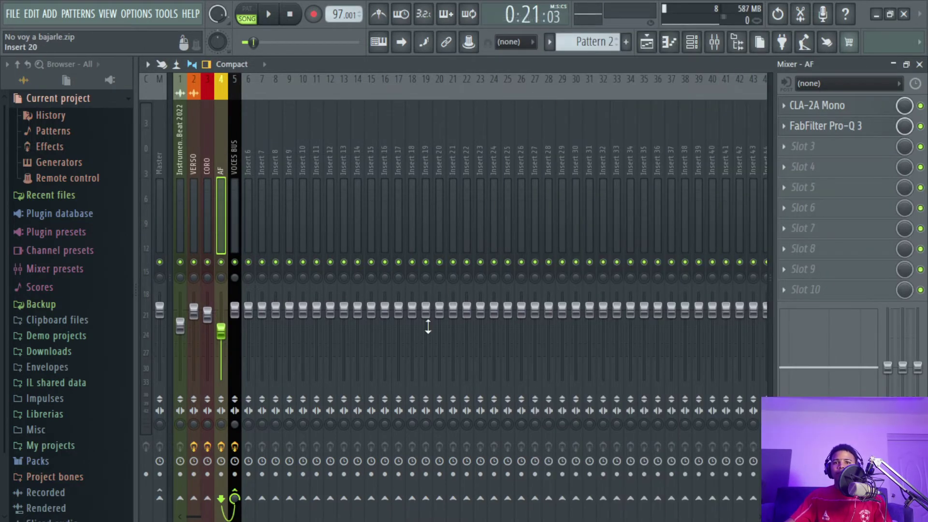
{"action": "type", "text": "DEES"}
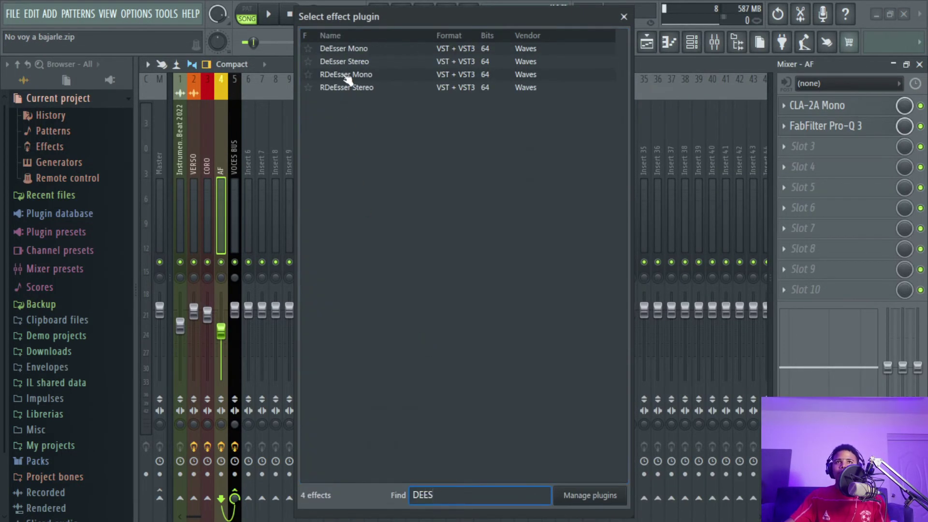
{"action": "double_click", "coordinate": [348, 49]}
{"action": "left_click_drag", "start_coordinate": [310, 197], "coordinate": [411, 189]}
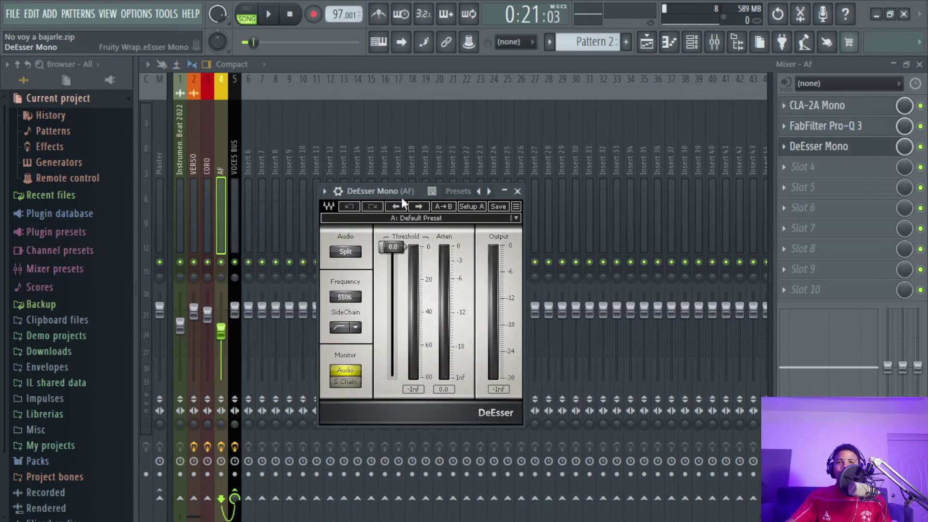
Set the AF de-esser's sidechain filter to band-pass, switch its monitor to the sidechain signal and start playback
{"action": "left_click", "coordinate": [343, 326]}
{"action": "left_click", "coordinate": [345, 382]}
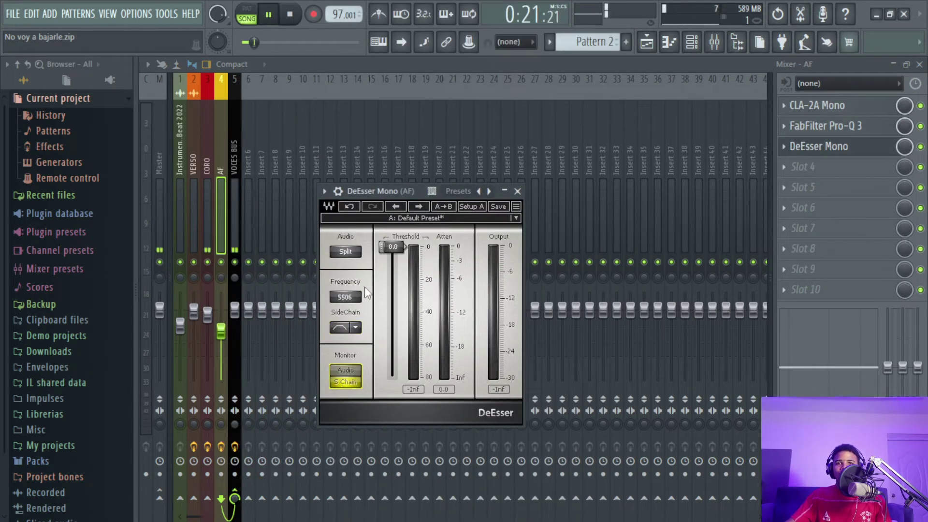
{"action": "key", "text": "space"}
Solo Track 5 in the playlist, restart playback and unmute Track 6 alongside it
{"action": "left_click", "coordinate": [648, 44]}
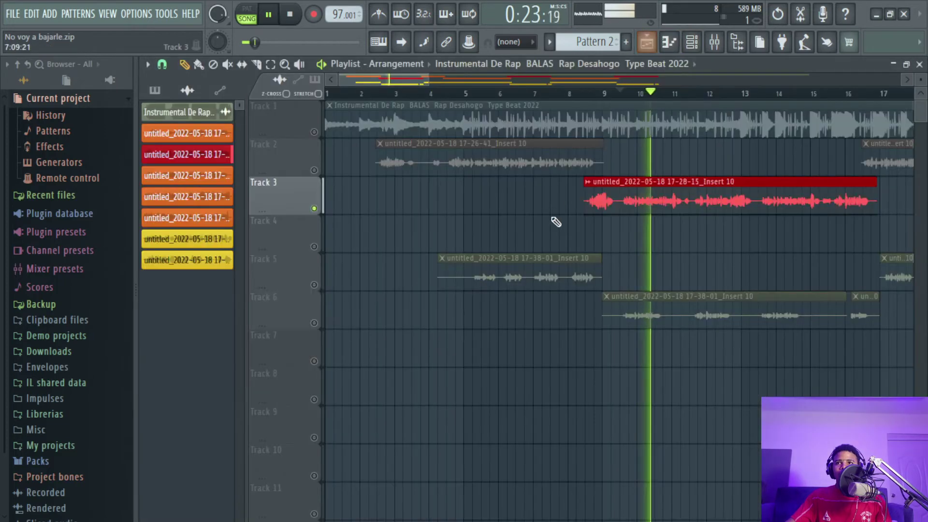
{"action": "right_click", "coordinate": [315, 284]}
{"action": "key", "text": "space"}
{"action": "key", "text": "space"}
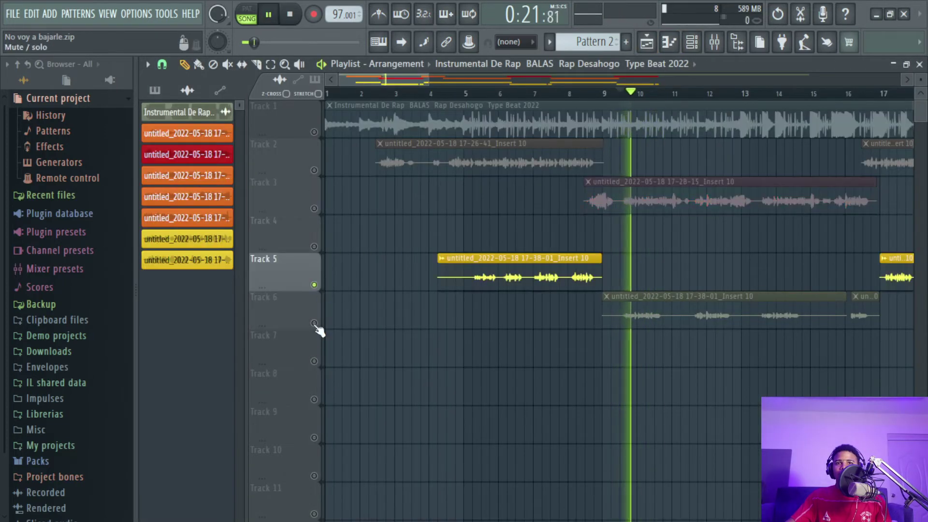
{"action": "left_click", "coordinate": [314, 323]}
Reopen DeEsser Mono on the AF mixer track and set its frequency to 5669 Hz
{"action": "left_click", "coordinate": [714, 42]}
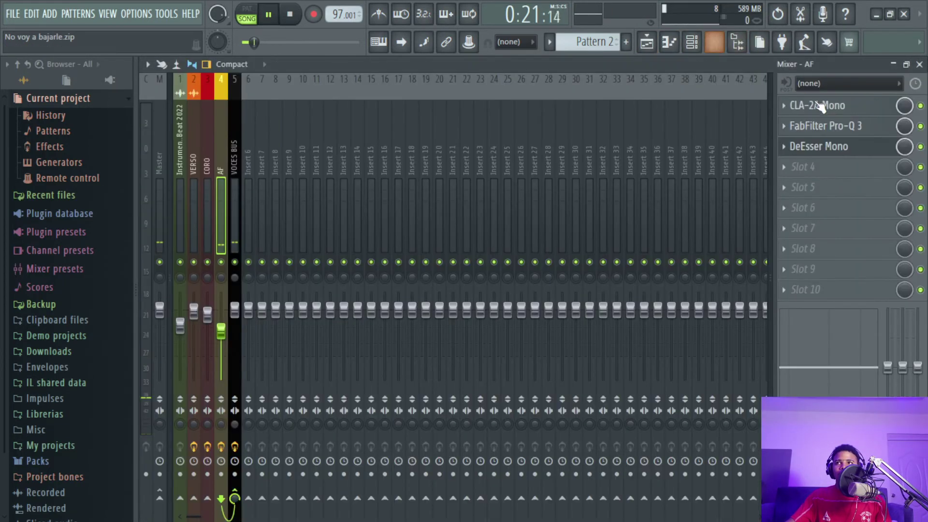
{"action": "left_click", "coordinate": [819, 146]}
{"action": "left_click_drag", "start_coordinate": [355, 297], "coordinate": [354, 291]}
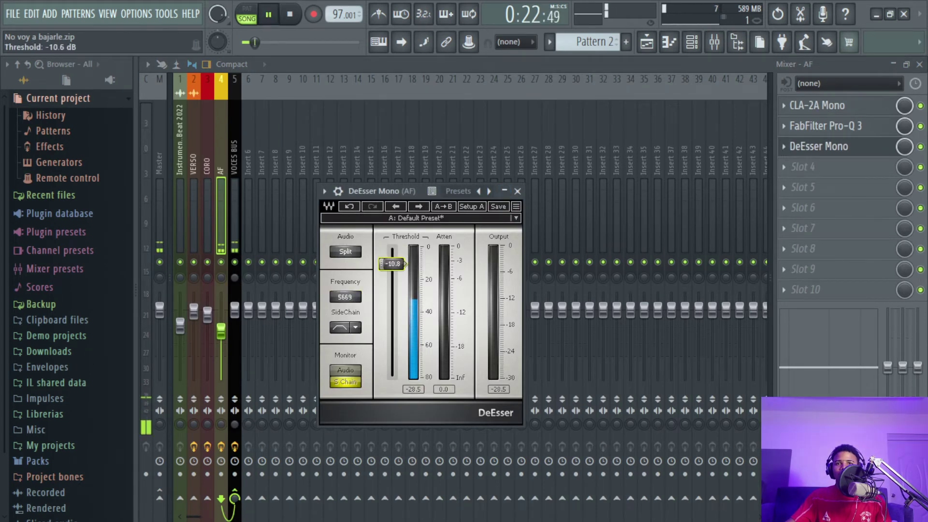
Lower the AF de-esser's threshold to about -36 dB, return its monitor to audio, stop playback and close the plugin
{"action": "left_click_drag", "start_coordinate": [401, 252], "coordinate": [405, 304]}
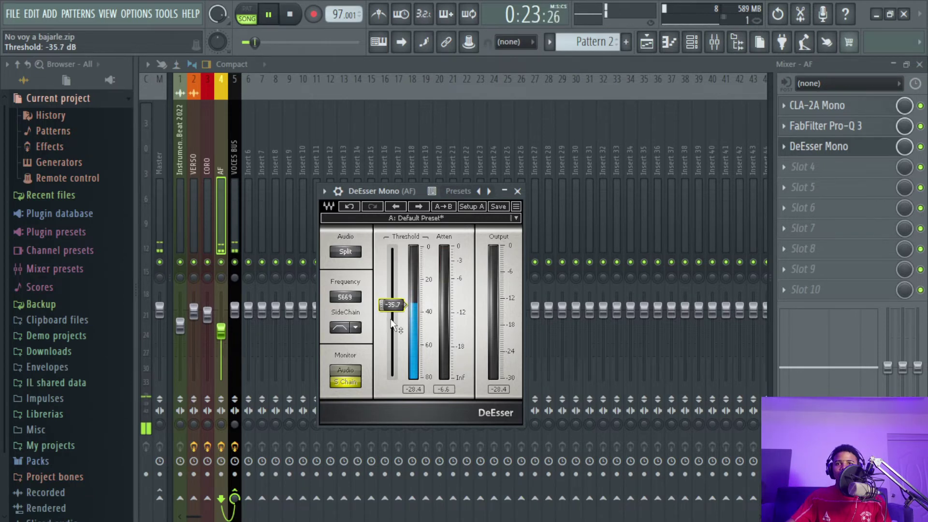
{"action": "left_click", "coordinate": [357, 371]}
{"action": "left_click_drag", "start_coordinate": [393, 307], "coordinate": [392, 309]}
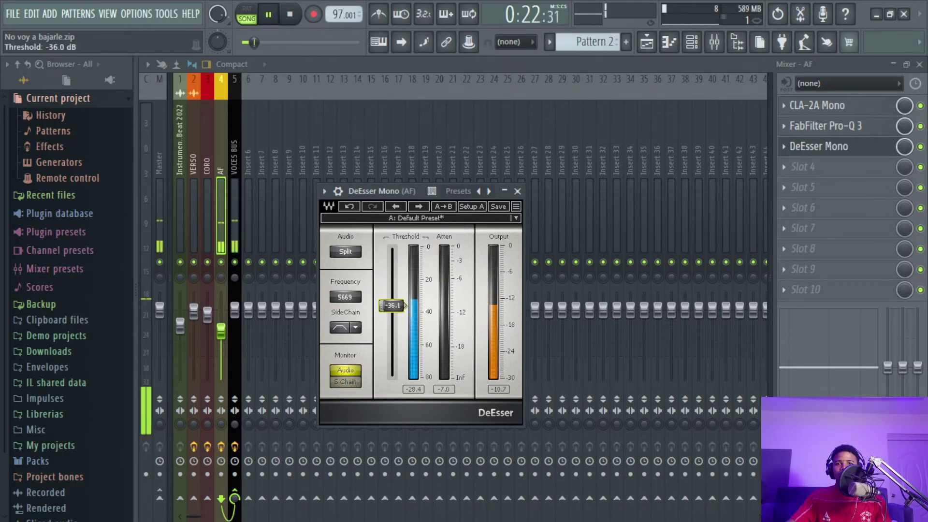
{"action": "key", "text": "space"}
{"action": "left_click", "coordinate": [518, 191]}
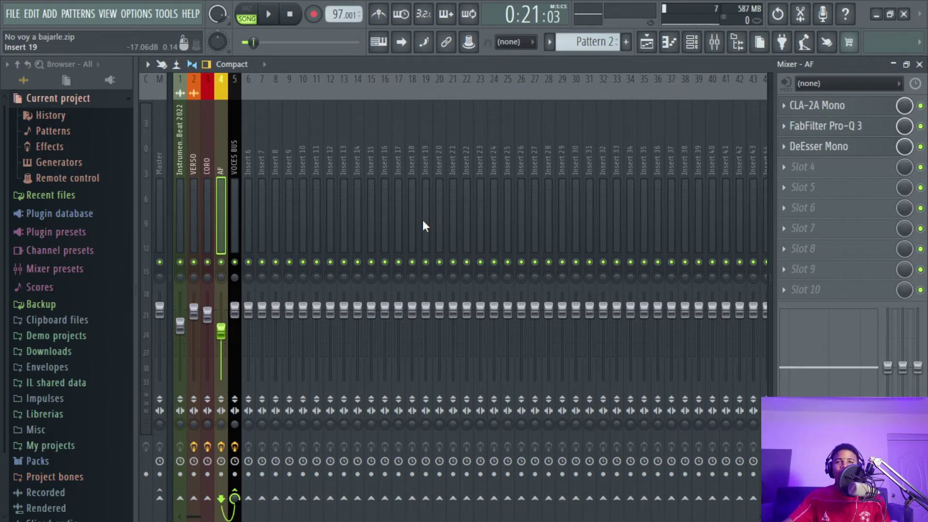
Open DeEsser Stereo on the VOCES BUS track, monitor its band-pass sidechain signal and lower the threshold to about -20.8 dB
{"action": "left_click", "coordinate": [235, 209]}
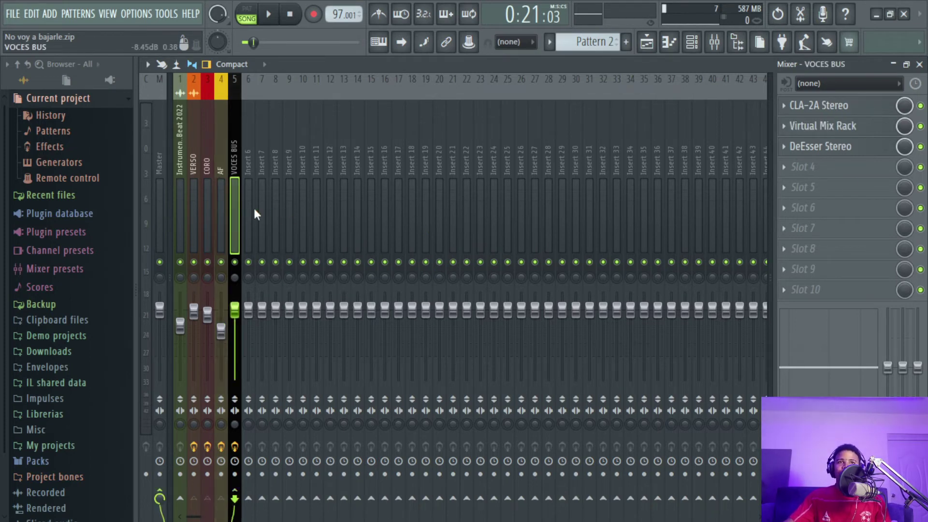
{"action": "left_click", "coordinate": [848, 151]}
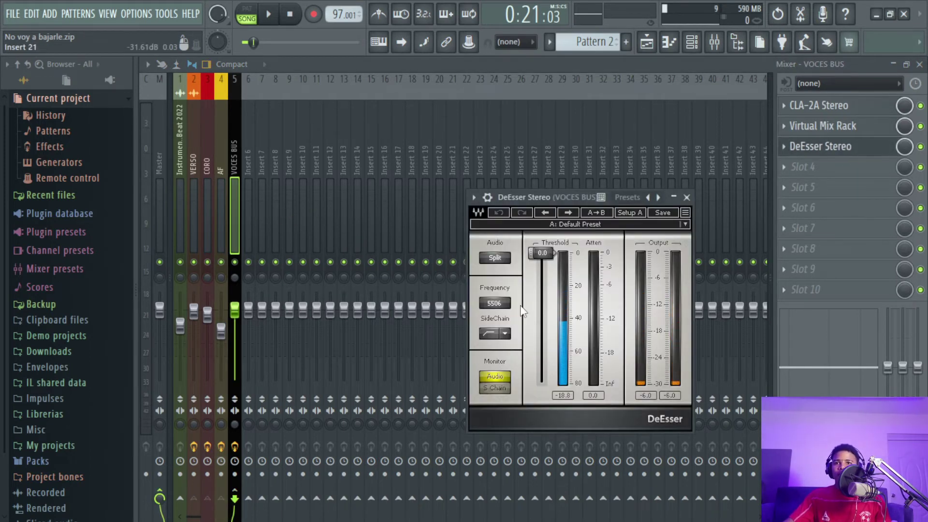
{"action": "left_click", "coordinate": [495, 388]}
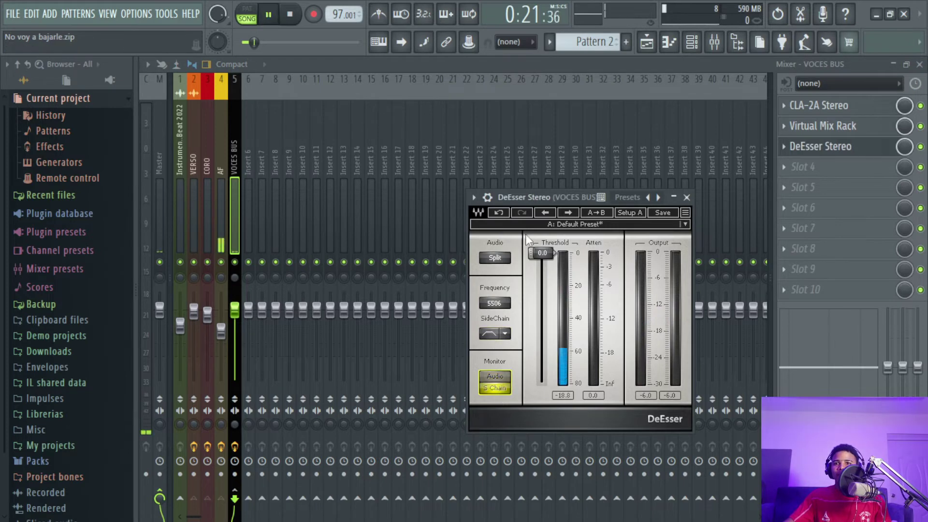
{"action": "left_click_drag", "start_coordinate": [543, 253], "coordinate": [544, 287]}
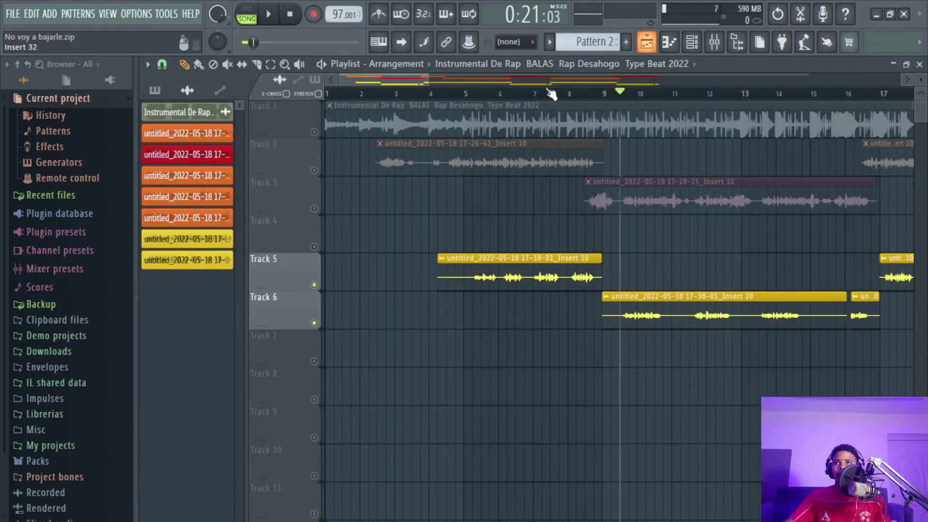
Unmute Track 2 and Track 3 in the playlist, start playback and return to the mixer
{"action": "left_click", "coordinate": [647, 42]}
{"action": "left_click", "coordinate": [314, 170]}
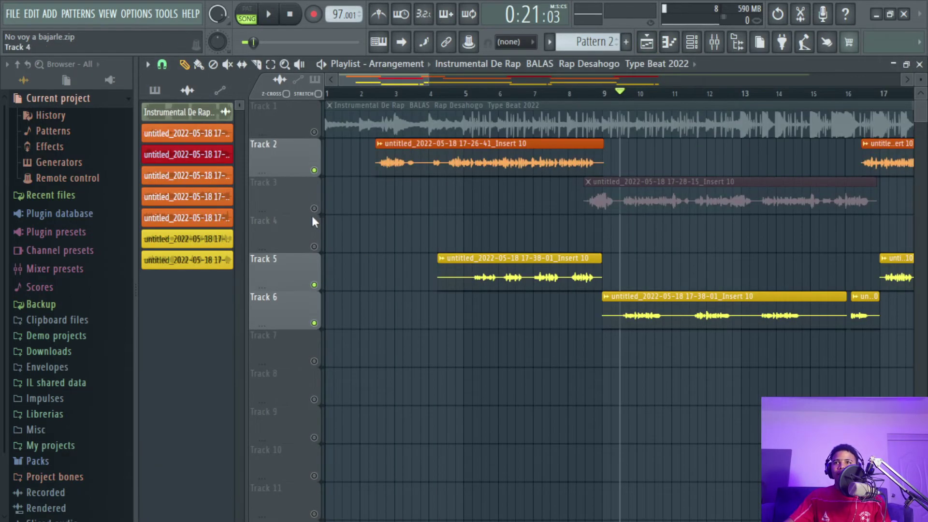
{"action": "left_click", "coordinate": [314, 208]}
{"action": "key", "text": "space"}
{"action": "left_click", "coordinate": [715, 44]}
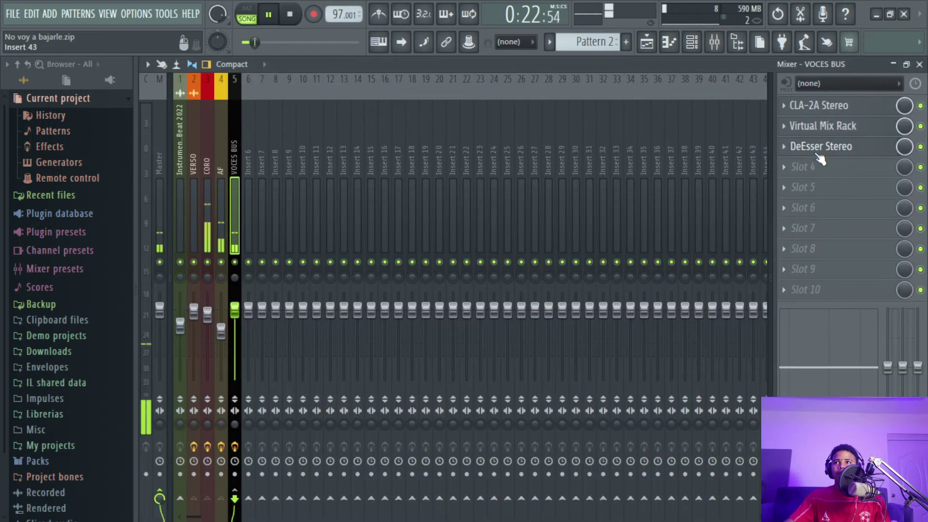
Reopen DeEsser Stereo on the vocal bus and tune its frequency to 6097 Hz while starting and stopping playback
{"action": "left_click", "coordinate": [822, 146]}
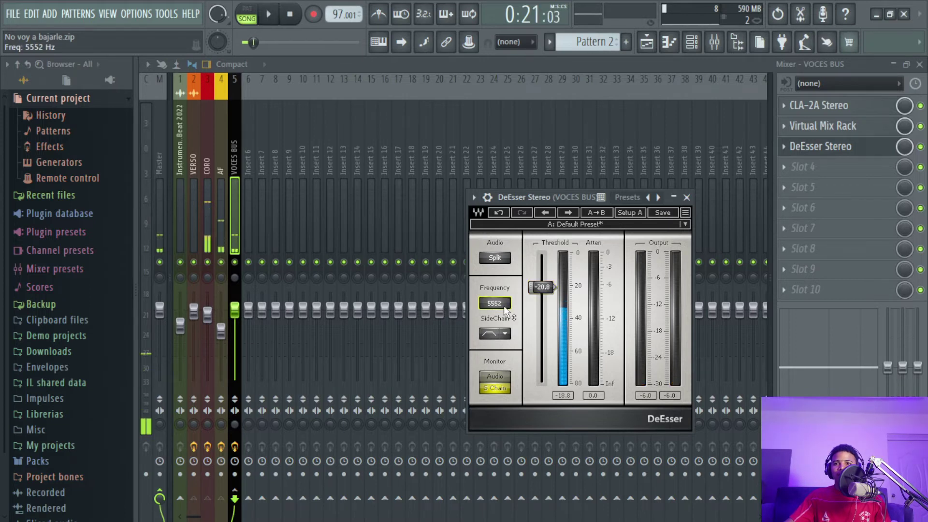
{"action": "scroll", "coordinate": [504, 305], "scroll_direction": "up", "scroll_amount": 2}
{"action": "key", "text": "space"}
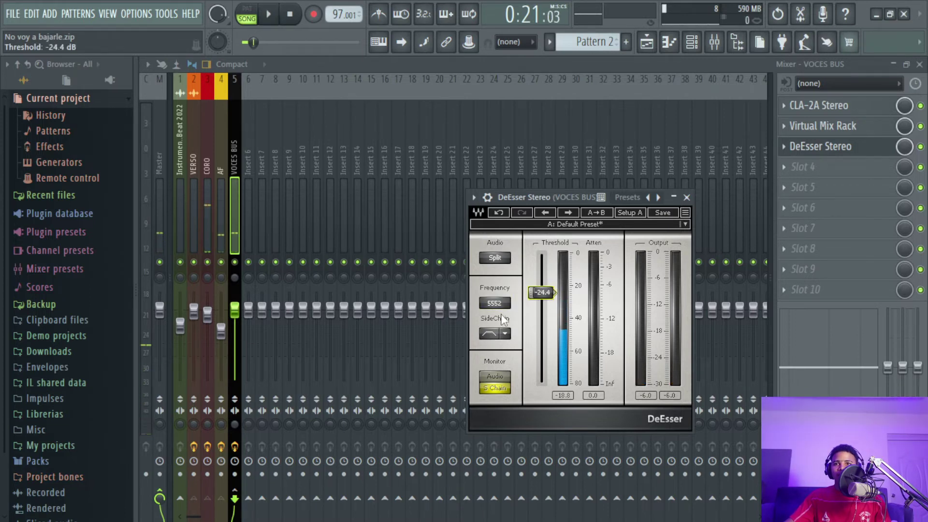
{"action": "key", "text": "space"}
{"action": "left_click_drag", "start_coordinate": [494, 308], "coordinate": [493, 302]}
{"action": "key", "text": "space"}
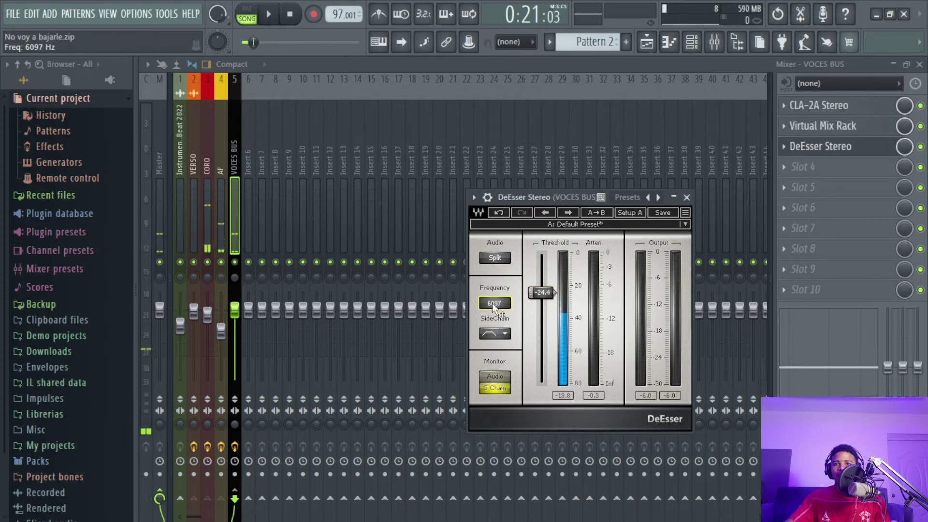
Set the vocal bus de-esser's threshold to -29.4 dB, return its monitor to audio, close it and stop playback
{"action": "key", "text": "space"}
{"action": "left_click_drag", "start_coordinate": [547, 292], "coordinate": [547, 300]}
{"action": "key", "text": "space"}
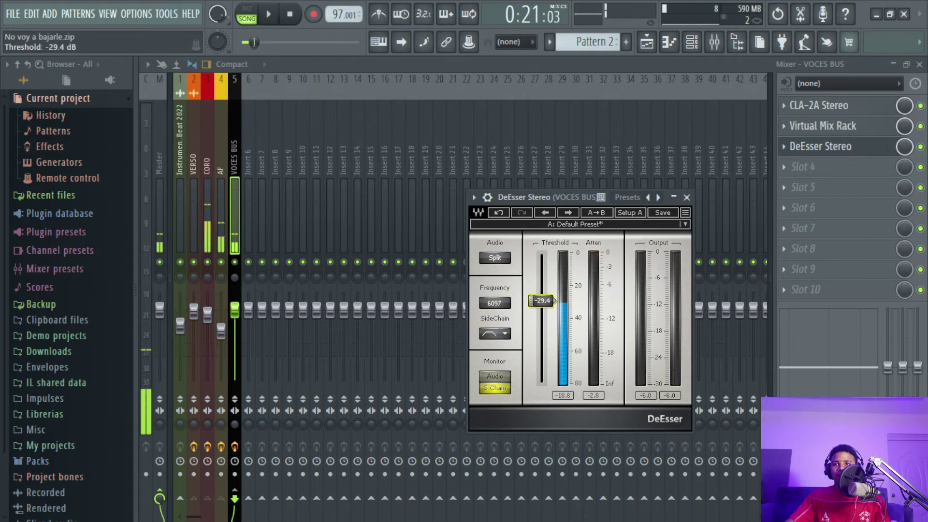
{"action": "key", "text": "space"}
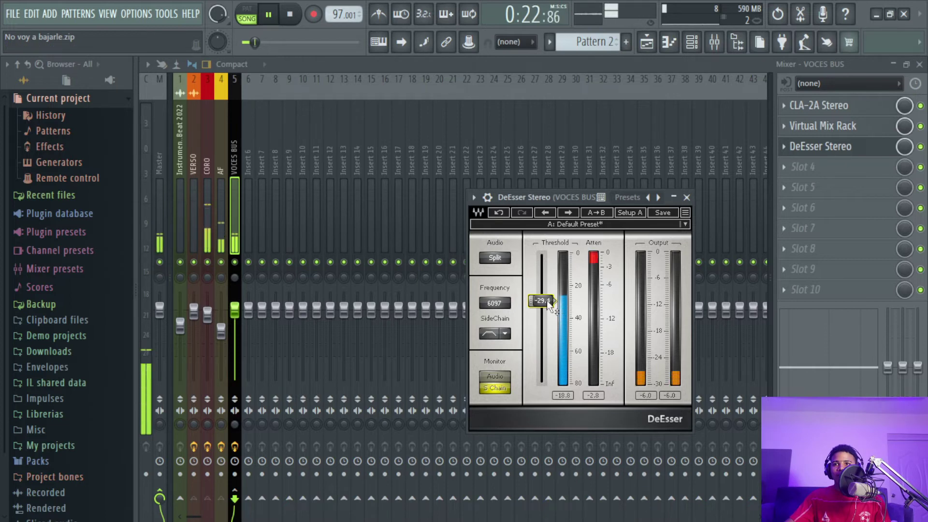
{"action": "left_click", "coordinate": [495, 376]}
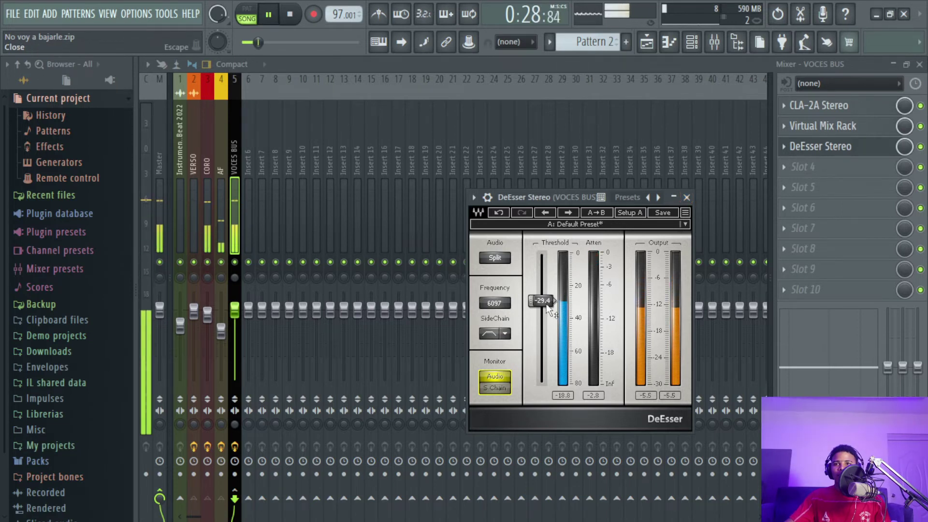
{"action": "left_click", "coordinate": [687, 197]}
{"action": "key", "text": "space"}
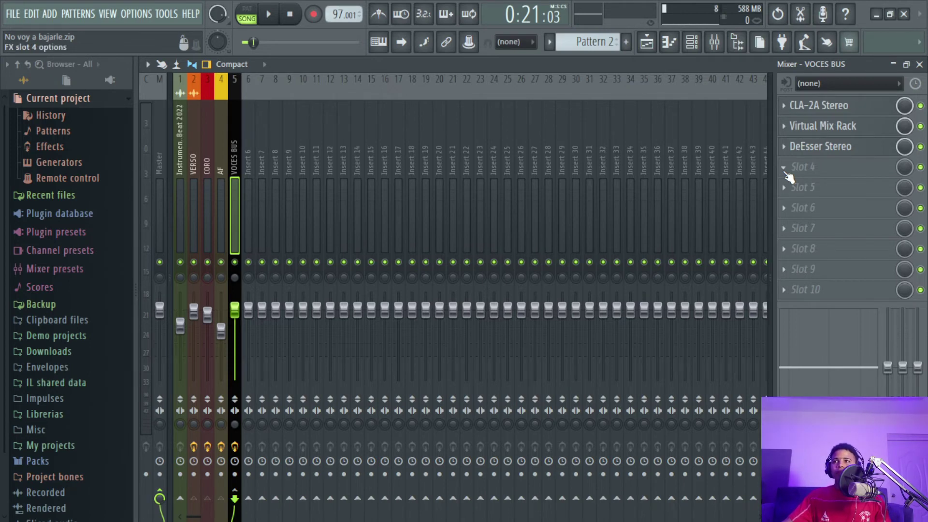
Load API-560 Stereo in slot 4 of the vocal bus and move its window so the whole equalizer is visible
{"action": "left_click", "coordinate": [783, 170]}
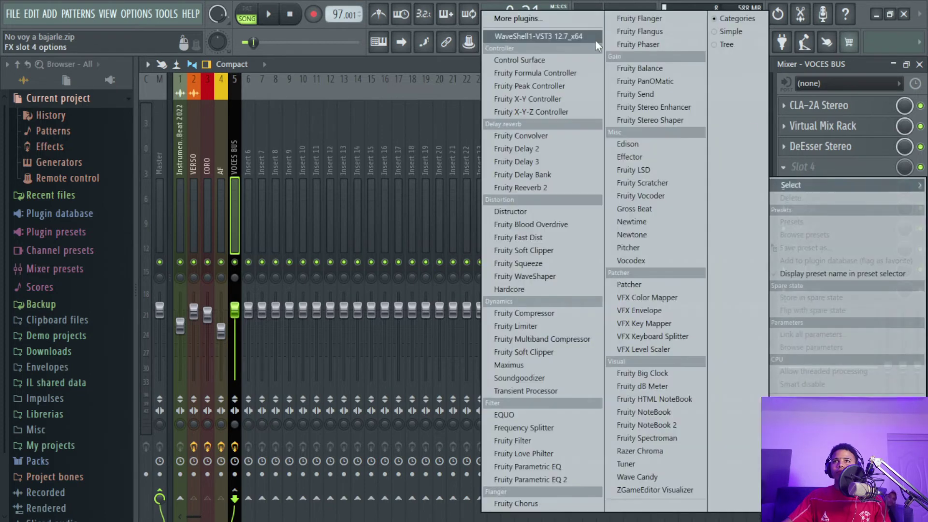
{"action": "left_click", "coordinate": [573, 25]}
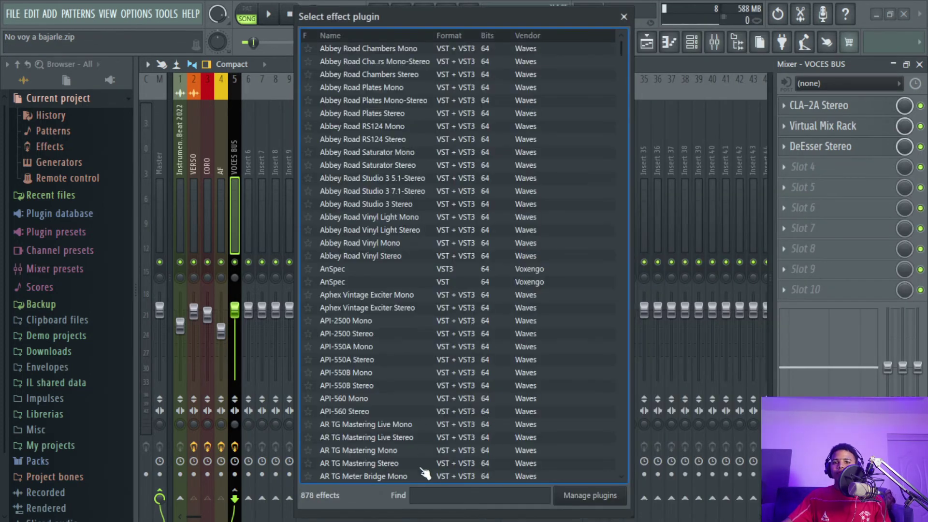
{"action": "type", "text": "560"}
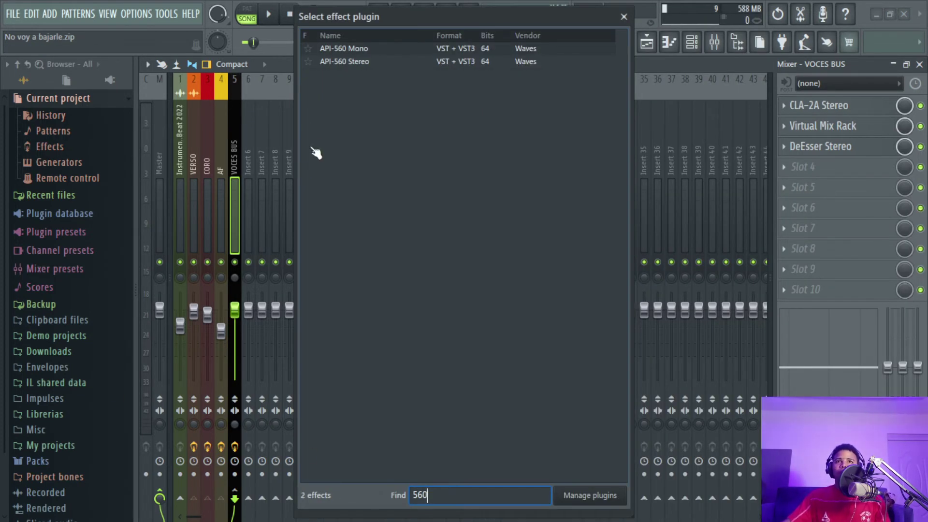
{"action": "left_click", "coordinate": [382, 66]}
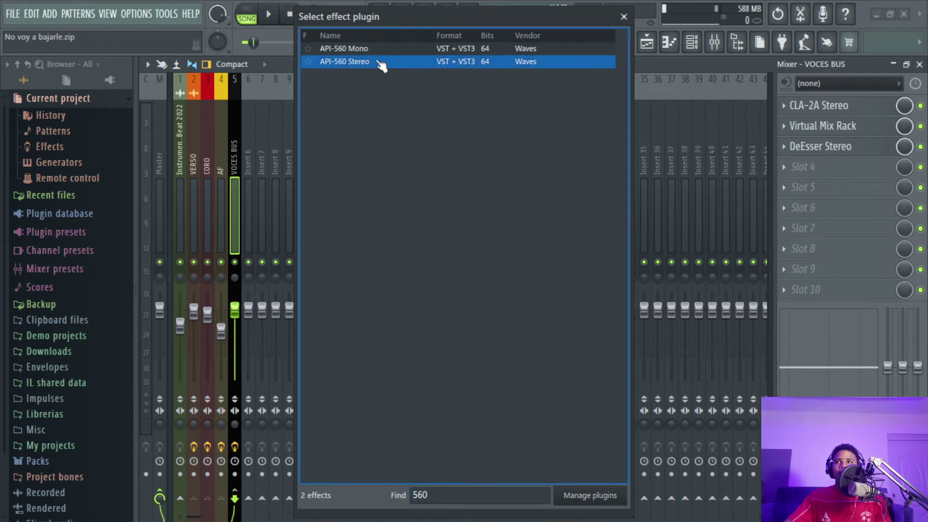
{"action": "double_click", "coordinate": [381, 62]}
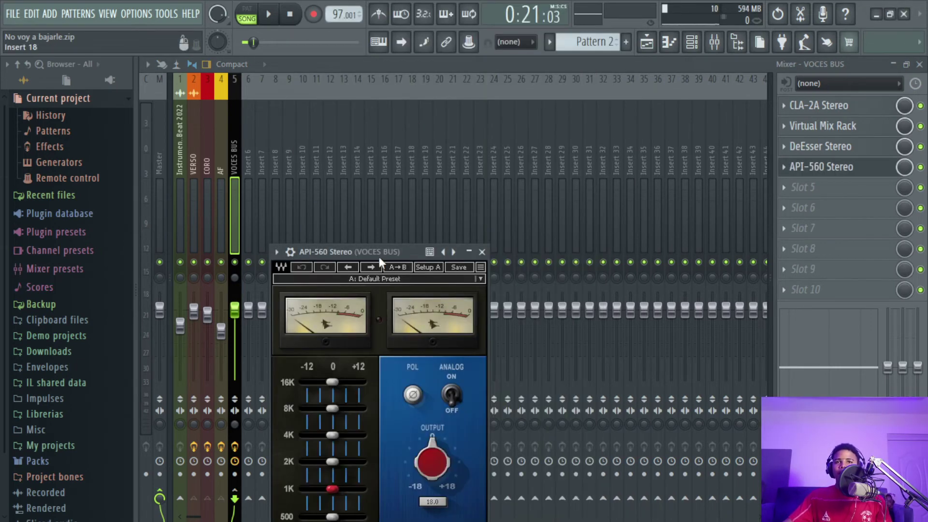
{"action": "left_click_drag", "start_coordinate": [378, 256], "coordinate": [500, 73]}
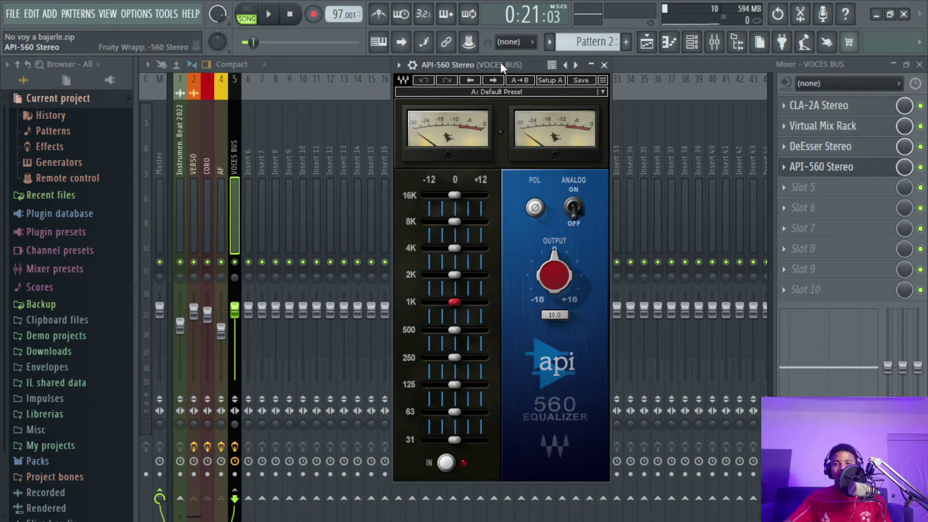
{"action": "left_click_drag", "start_coordinate": [501, 62], "coordinate": [436, 70]}
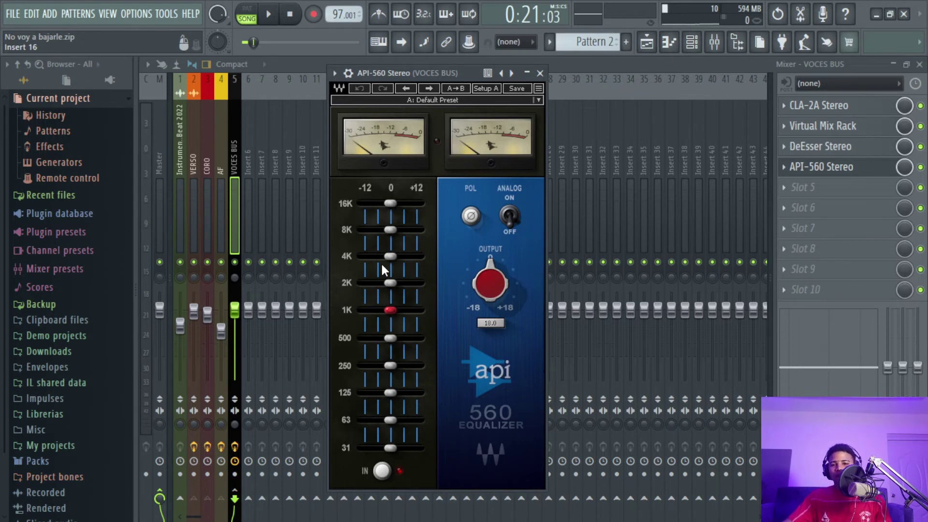
During playback, set the API-560's 31 Hz band to about -1.9 dB, 63 Hz to -0.9 dB and 500 Hz to 2.0 dB
{"action": "key", "text": "space"}
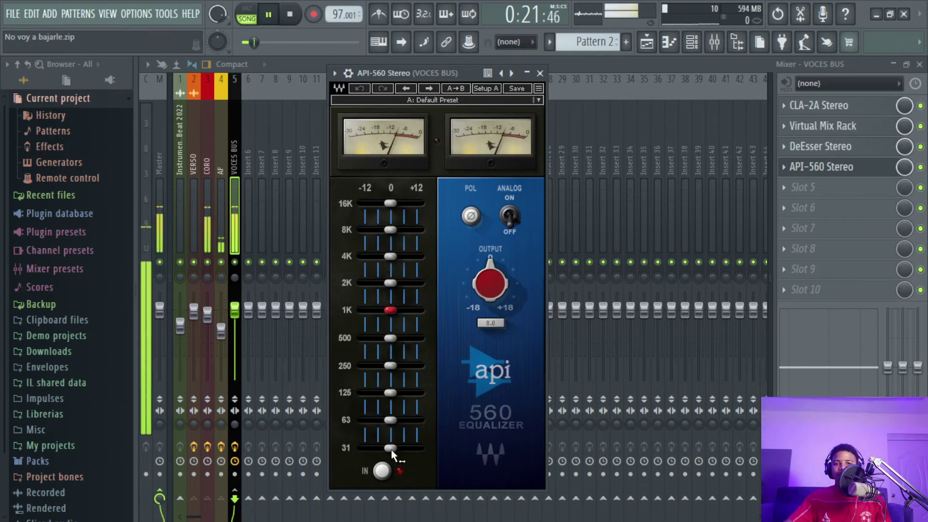
{"action": "mouse_move", "coordinate": [386, 452]}
{"action": "left_mouse_down"}
{"action": "mouse_move", "coordinate": [425, 440]}
{"action": "mouse_move", "coordinate": [386, 448]}
{"action": "left_mouse_up"}
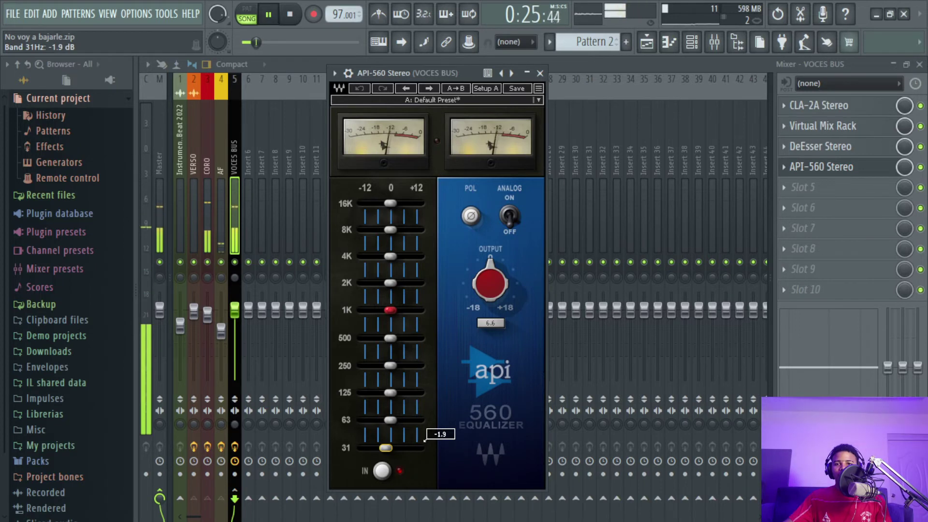
{"action": "left_click_drag", "start_coordinate": [386, 425], "coordinate": [425, 412]}
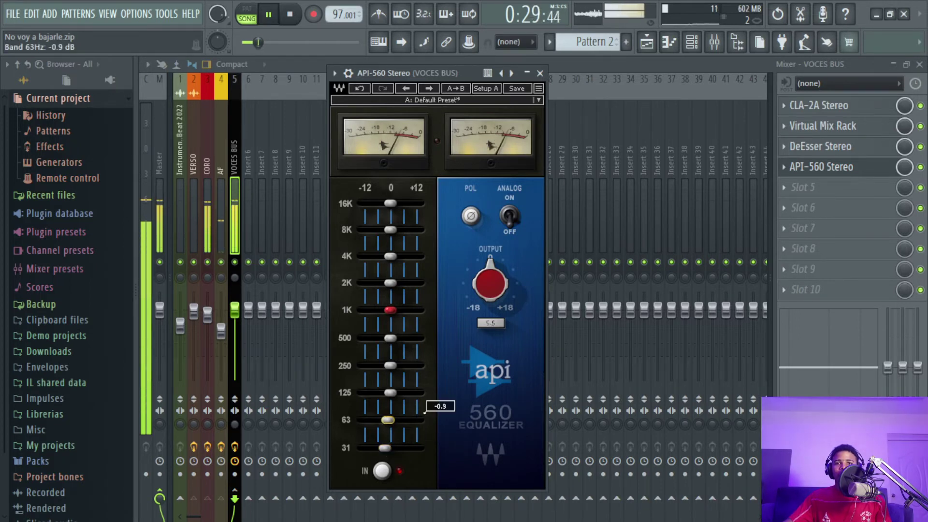
{"action": "left_click_drag", "start_coordinate": [389, 338], "coordinate": [391, 338]}
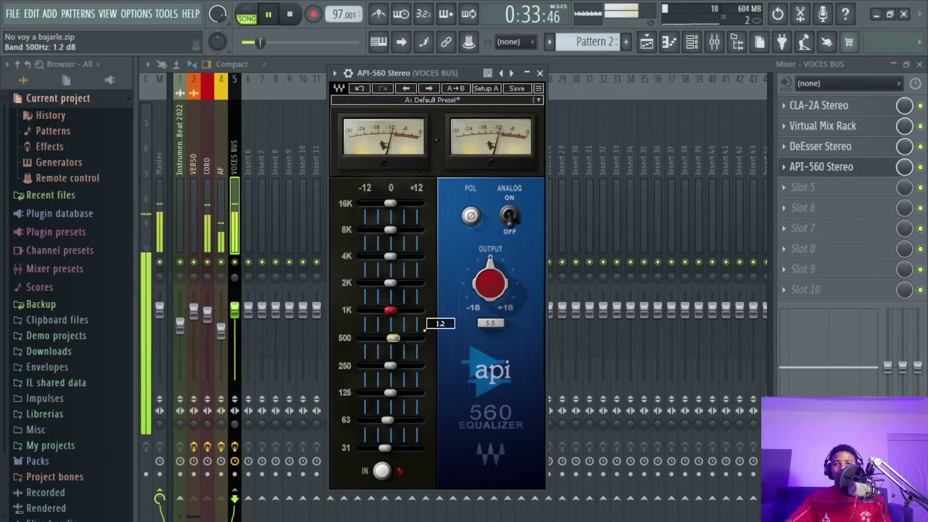
{"action": "left_click_drag", "start_coordinate": [395, 339], "coordinate": [396, 339]}
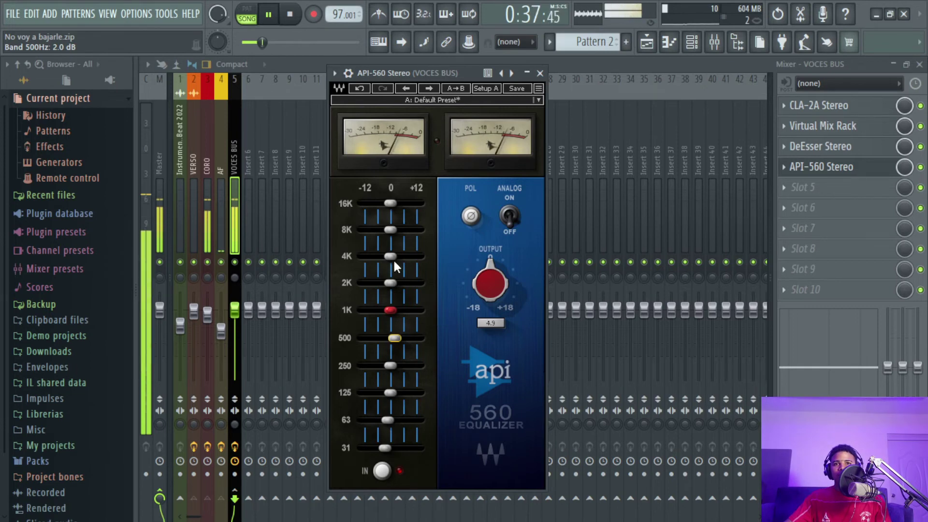
Raise the API-560's 2 kHz band to 1.4 dB and reset the 4 kHz band to 0
{"action": "left_click_drag", "start_coordinate": [391, 256], "coordinate": [393, 283]}
{"action": "double_click", "coordinate": [394, 254]}
{"action": "type", "text": "0"}
{"action": "key", "text": "Return"}
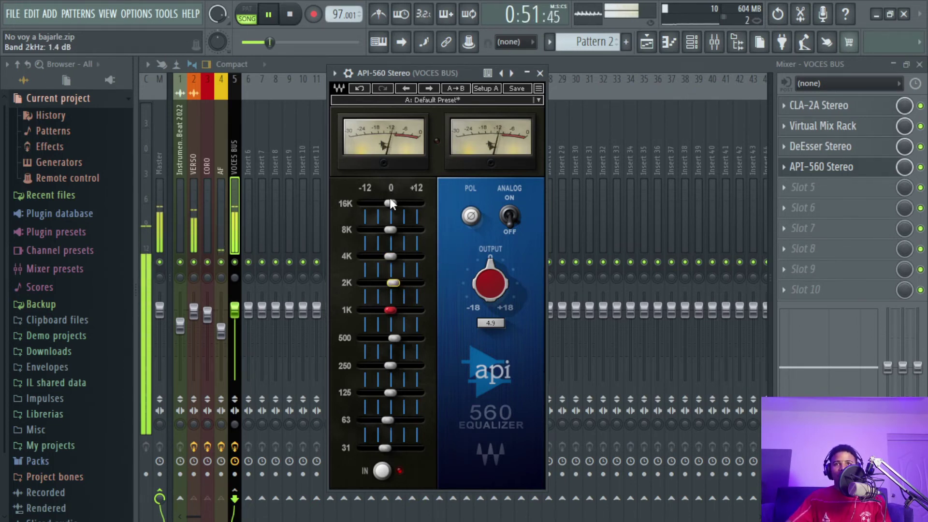
Boost the API-560's 8 kHz band slightly and 16 kHz to 3.0 dB, stop playback and close the equalizer
{"action": "left_click_drag", "start_coordinate": [390, 230], "coordinate": [397, 203]}
{"action": "key", "text": "space"}
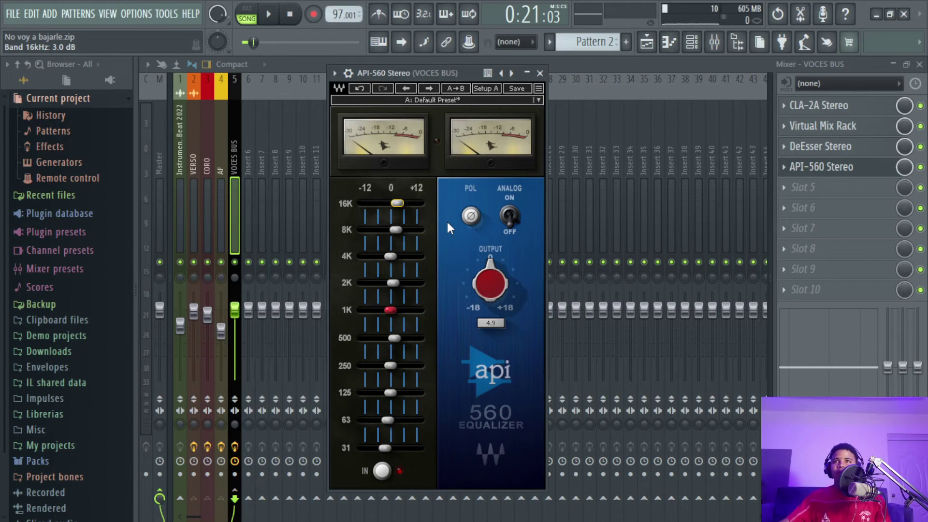
{"action": "left_click", "coordinate": [540, 73]}
Find the TG plugins, load AR TG Mastering Stereo in slot 5 of the vocal bus, and reposition its window
{"action": "left_click", "coordinate": [804, 184]}
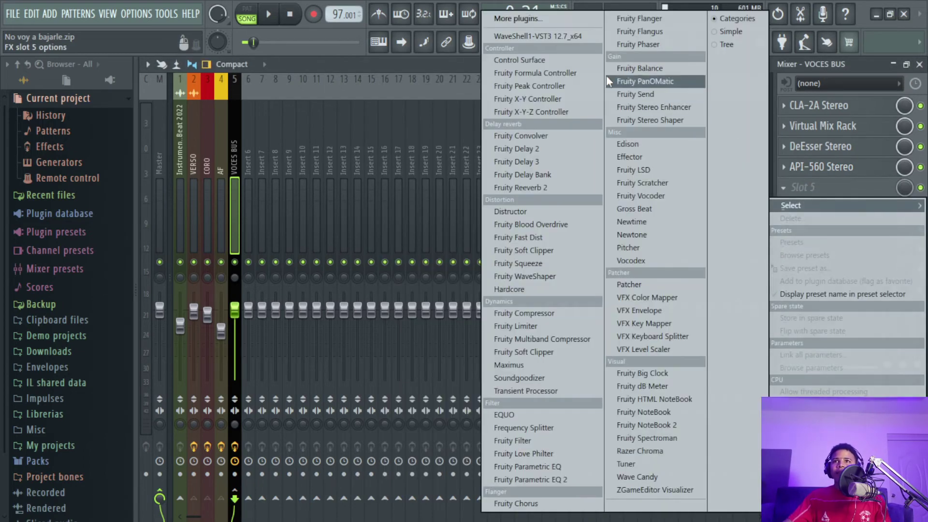
{"action": "left_click", "coordinate": [567, 20]}
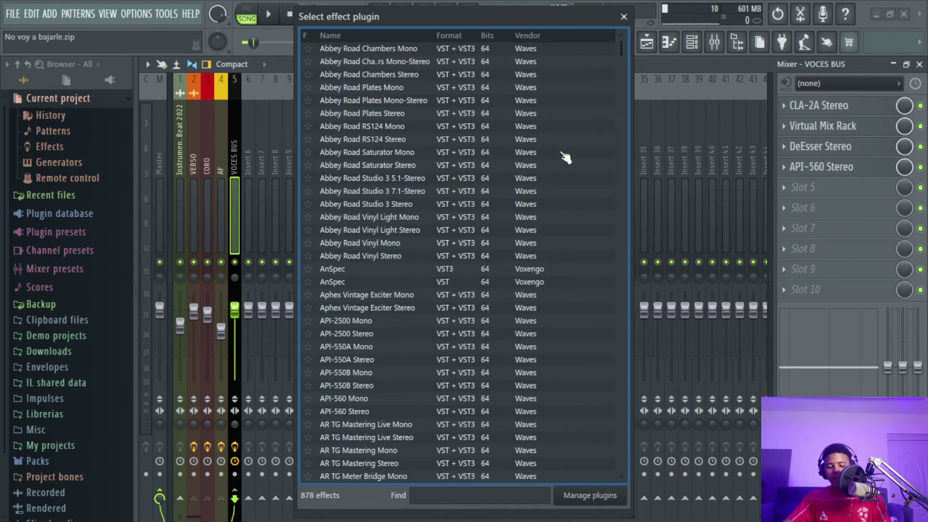
{"action": "type", "text": "TG"}
{"action": "left_click", "coordinate": [372, 75]}
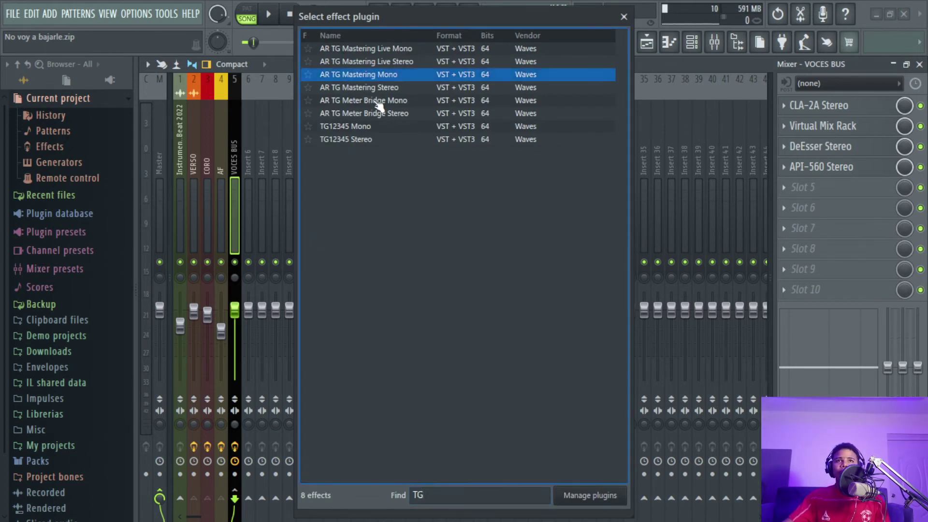
{"action": "left_click", "coordinate": [382, 102]}
{"action": "left_click", "coordinate": [393, 80]}
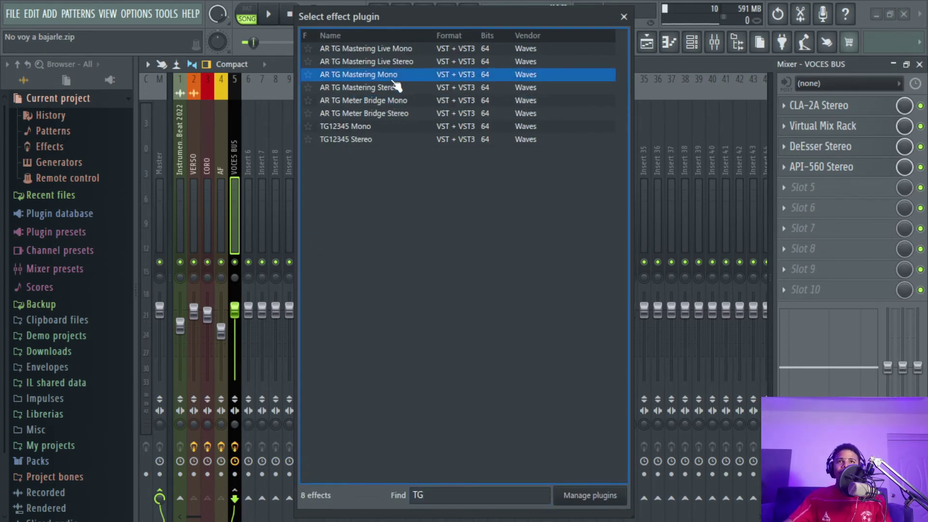
{"action": "left_click", "coordinate": [381, 142]}
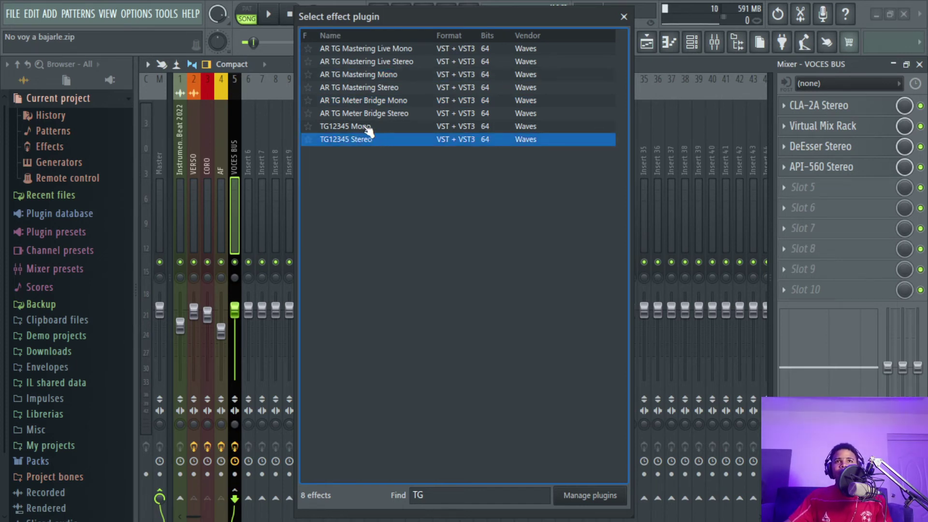
{"action": "left_click", "coordinate": [360, 92]}
{"action": "double_click", "coordinate": [361, 93]}
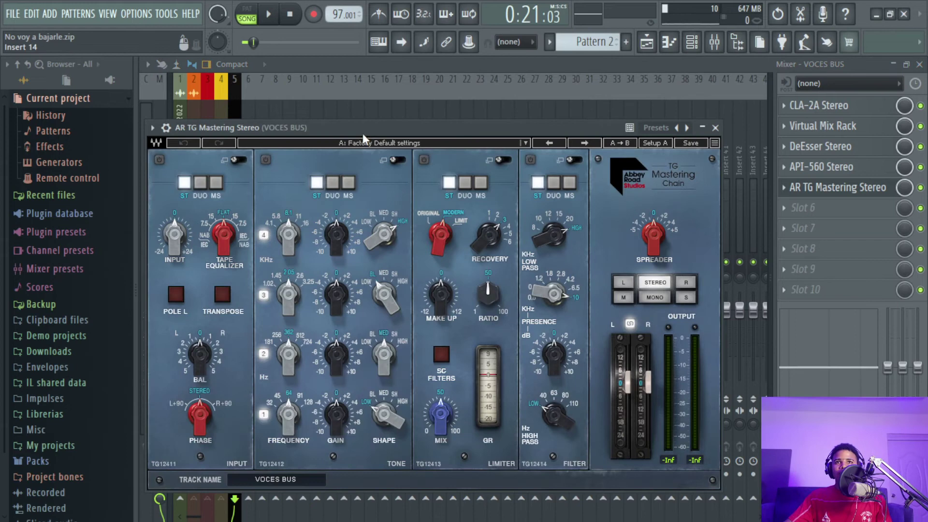
{"action": "left_click_drag", "start_coordinate": [363, 135], "coordinate": [410, 120]}
Set AR TG Mastering's Tone band 2 frequency to 724 Hz and its gain to -2.00
{"action": "left_click", "coordinate": [334, 340]}
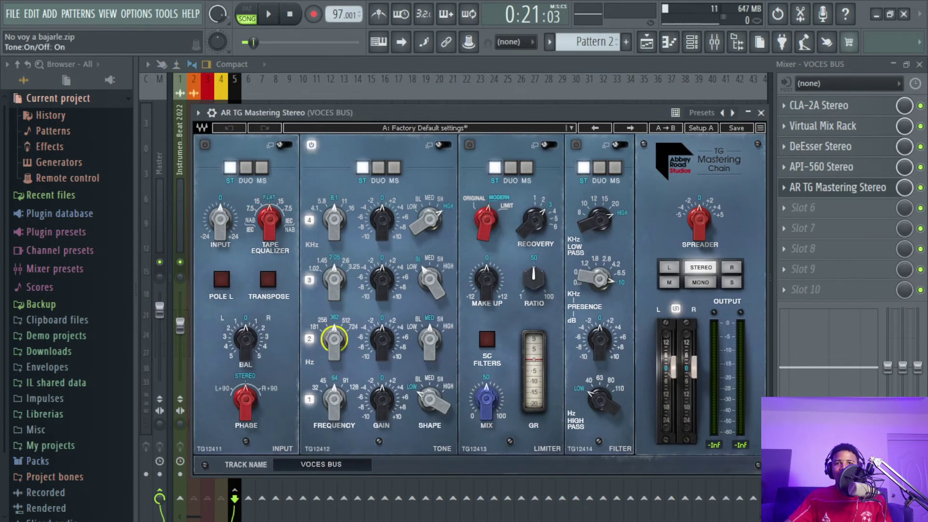
{"action": "left_click_drag", "start_coordinate": [333, 340], "coordinate": [333, 339]}
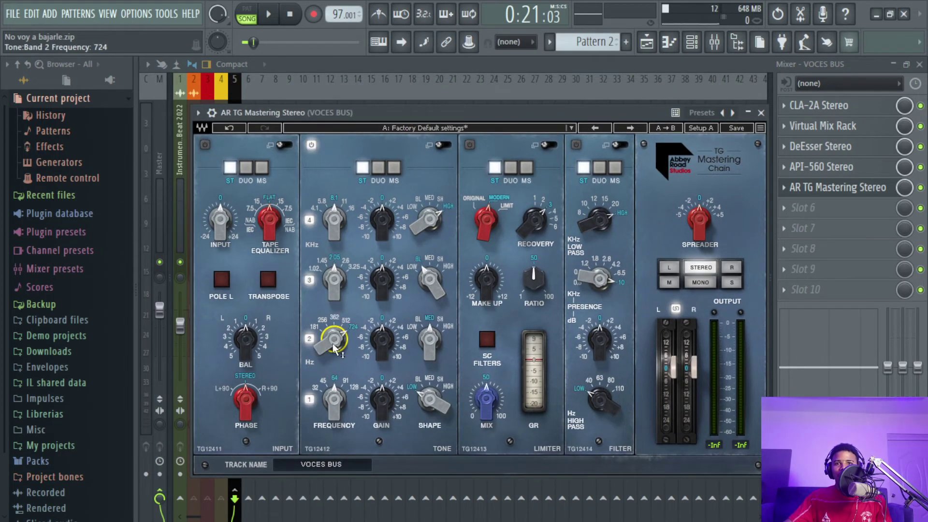
{"action": "left_click", "coordinate": [386, 340]}
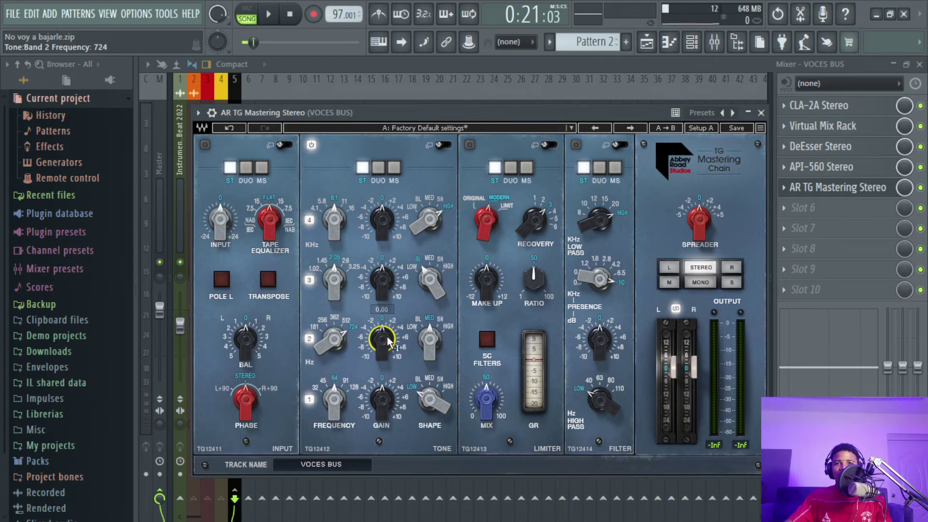
{"action": "mouse_move", "coordinate": [389, 341]}
{"action": "left_mouse_down"}
{"action": "mouse_move", "coordinate": [389, 334]}
{"action": "mouse_move", "coordinate": [389, 350]}
{"action": "left_mouse_up"}
Fine-tune Tone band 2's gain to -2.15 during playback, stop playback and close the mastering chain
{"action": "key", "text": "space"}
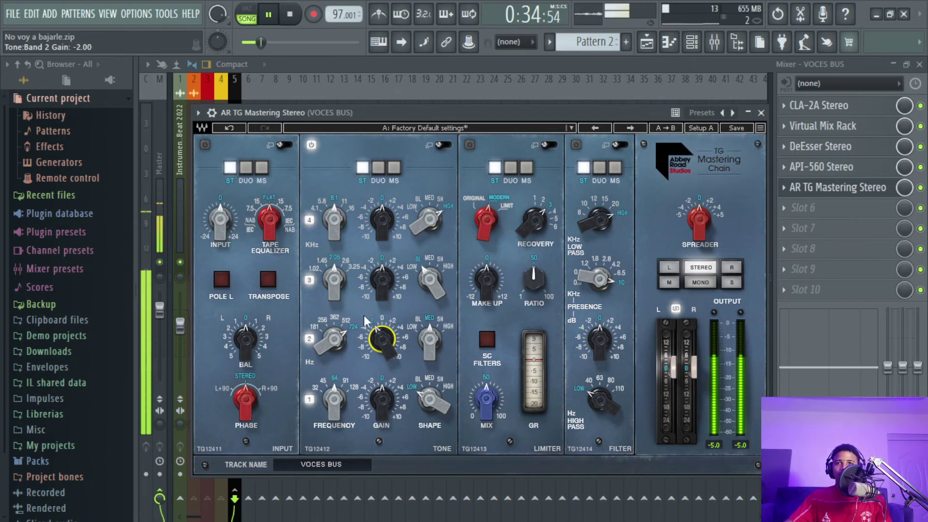
{"action": "left_click_drag", "start_coordinate": [389, 350], "coordinate": [389, 352]}
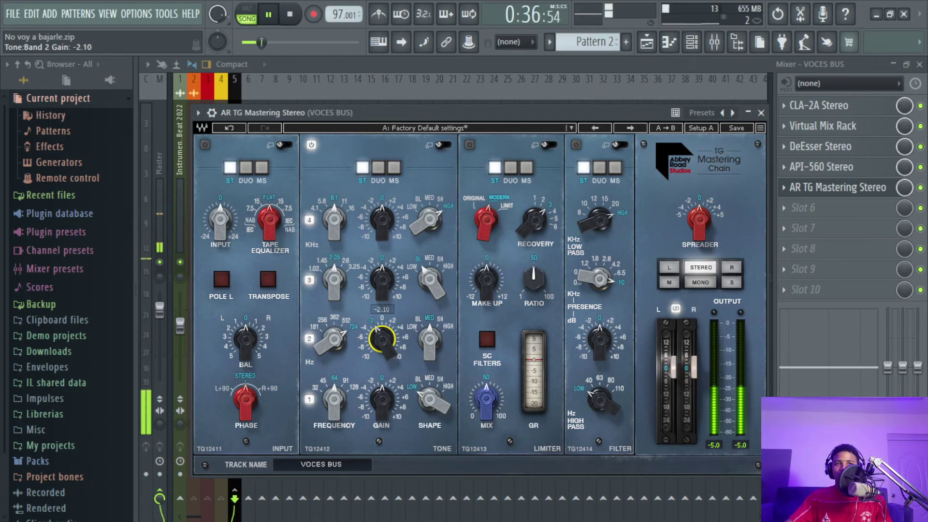
{"action": "left_click_drag", "start_coordinate": [389, 351], "coordinate": [390, 352]}
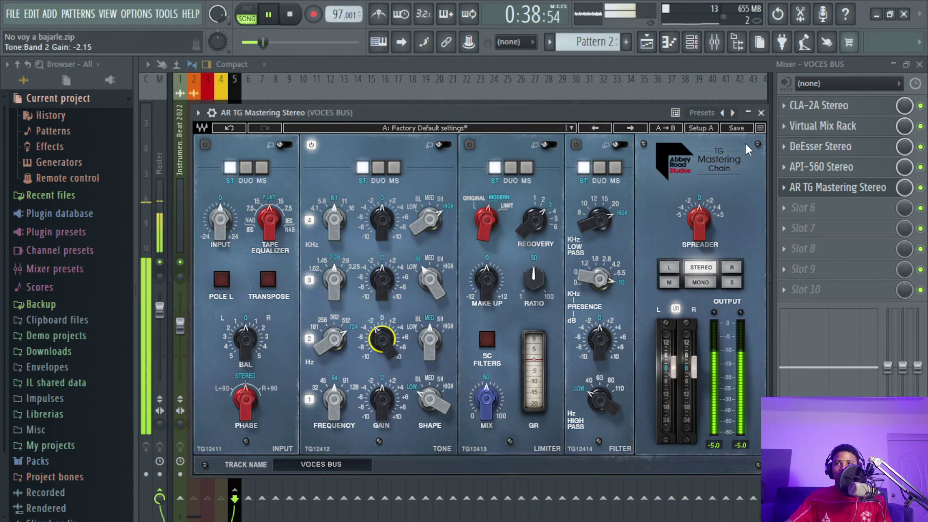
{"action": "key", "text": "space"}
{"action": "left_click", "coordinate": [760, 114]}
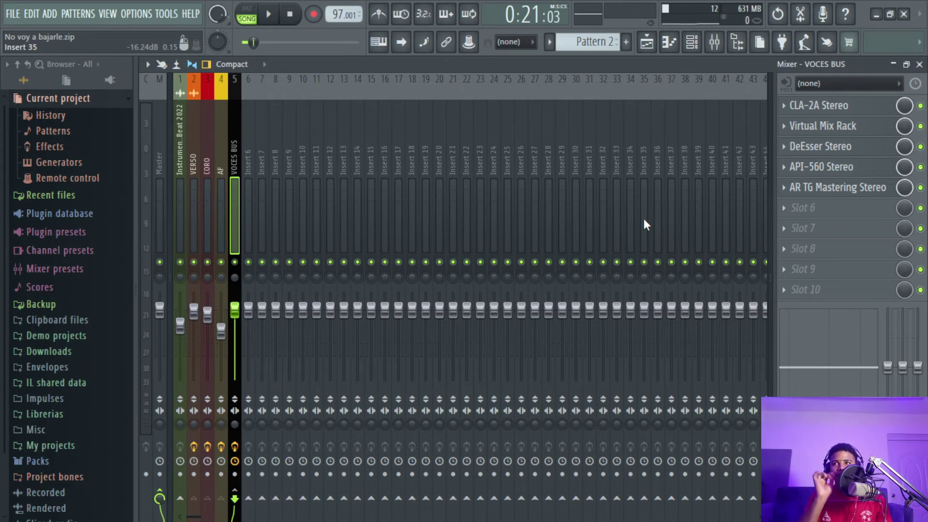
Reopen AR TG Mastering, cut Tone band 2 heavily during playback, and compare the sound with the plugin bypassed and active
{"action": "left_click", "coordinate": [870, 191]}
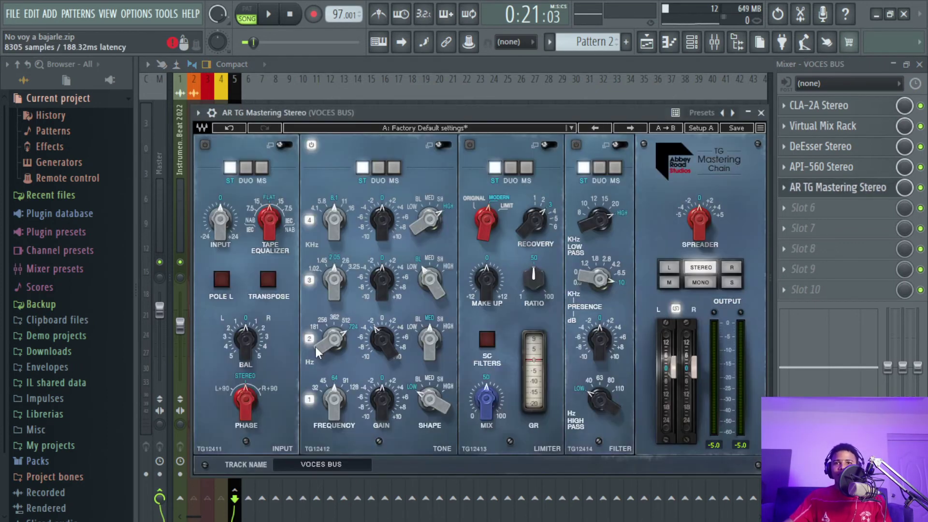
{"action": "left_click_drag", "start_coordinate": [382, 338], "coordinate": [383, 344]}
{"action": "key", "text": "space"}
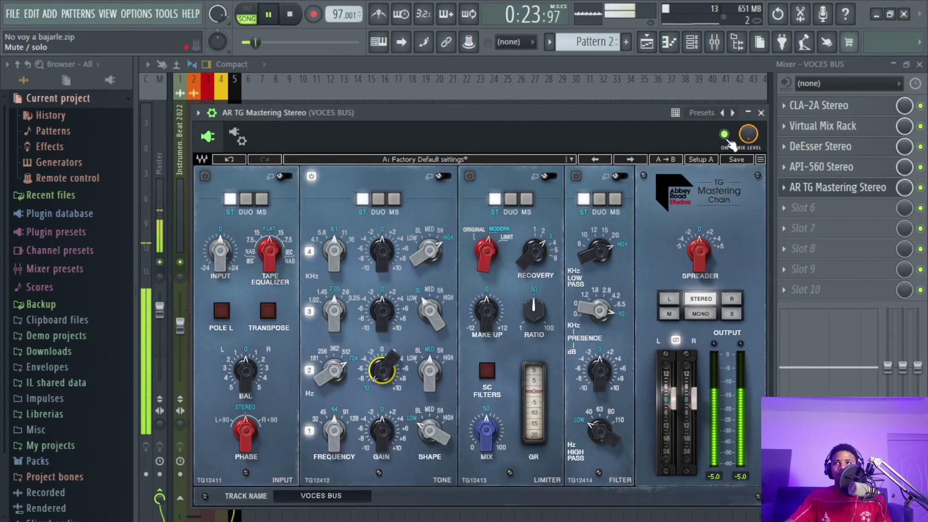
{"action": "left_click", "coordinate": [730, 140]}
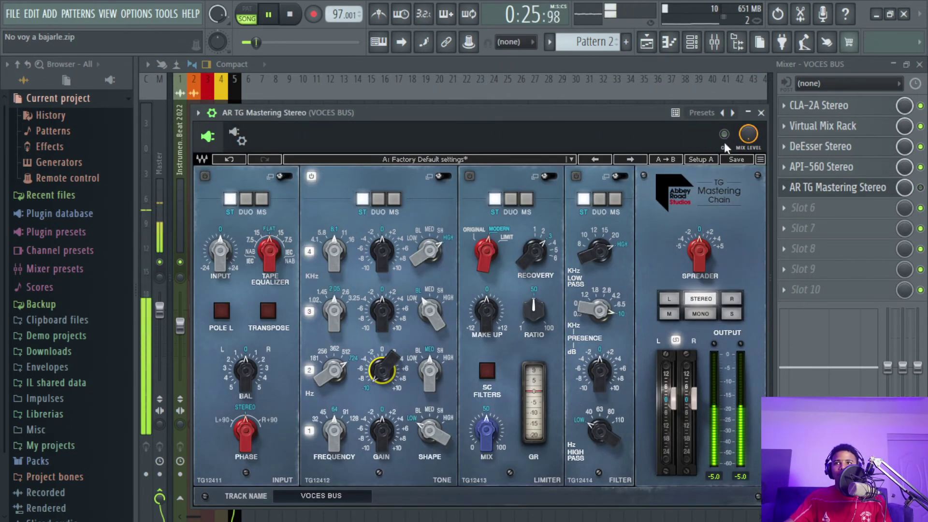
{"action": "left_click", "coordinate": [725, 136]}
Sweep Tone band 2's gain up to 9.80, return it to -2.00, stop playback and close the mastering chain
{"action": "left_click_drag", "start_coordinate": [388, 377], "coordinate": [405, 375]}
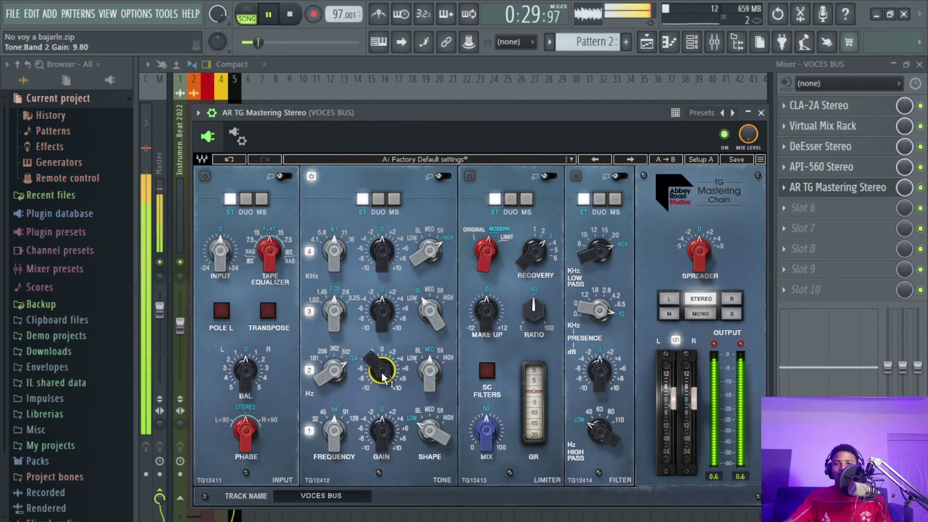
{"action": "key", "text": "space"}
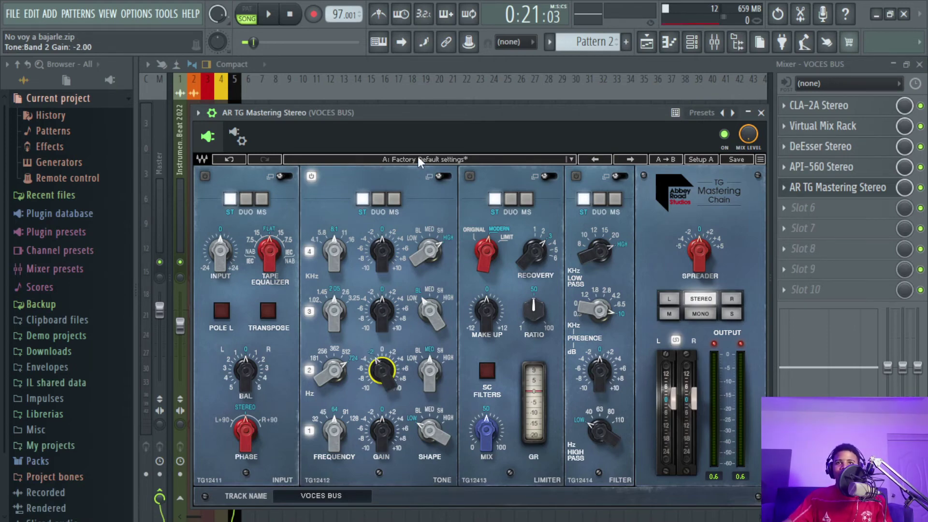
{"action": "left_click_drag", "start_coordinate": [422, 110], "coordinate": [432, 87]}
{"action": "left_click", "coordinate": [221, 91]}
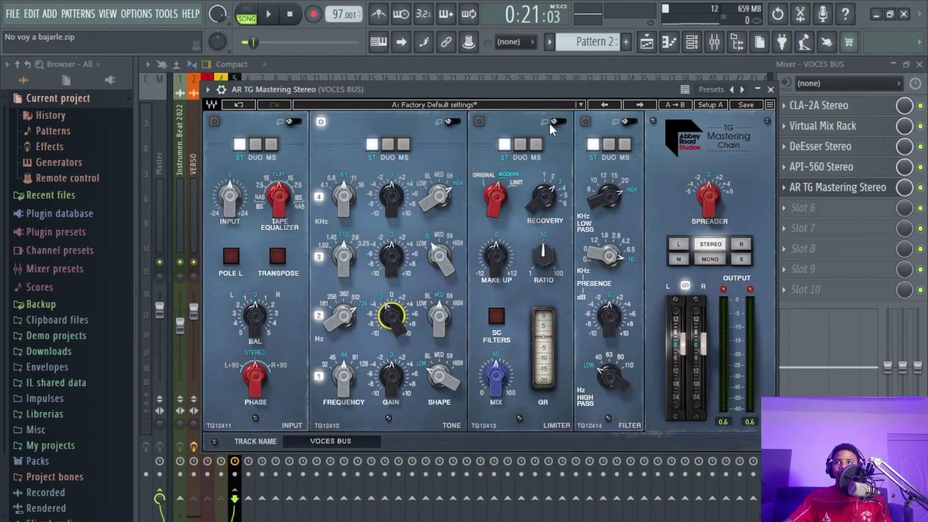
{"action": "left_click", "coordinate": [771, 89]}
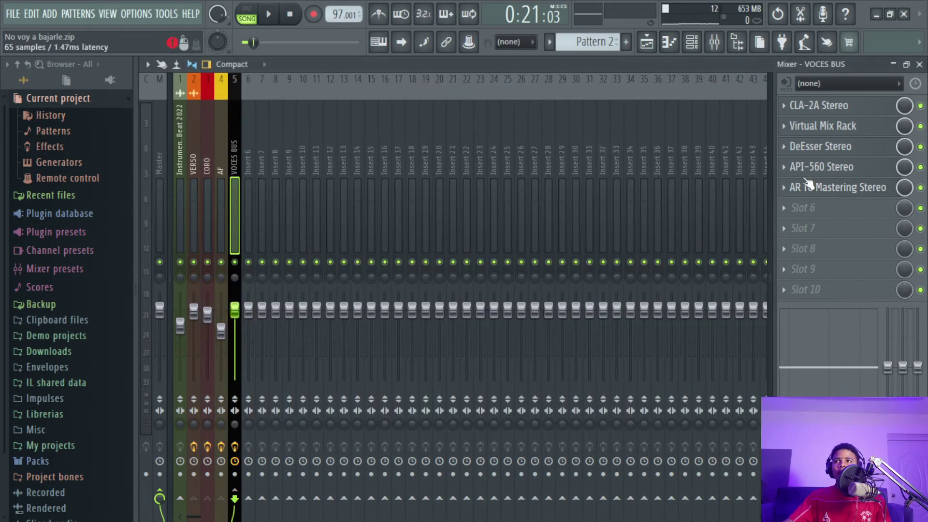
Load Vitamin Stereo in slot 6 of the vocal bus and reposition its window, keeping the default preset
{"action": "left_click", "coordinate": [820, 213]}
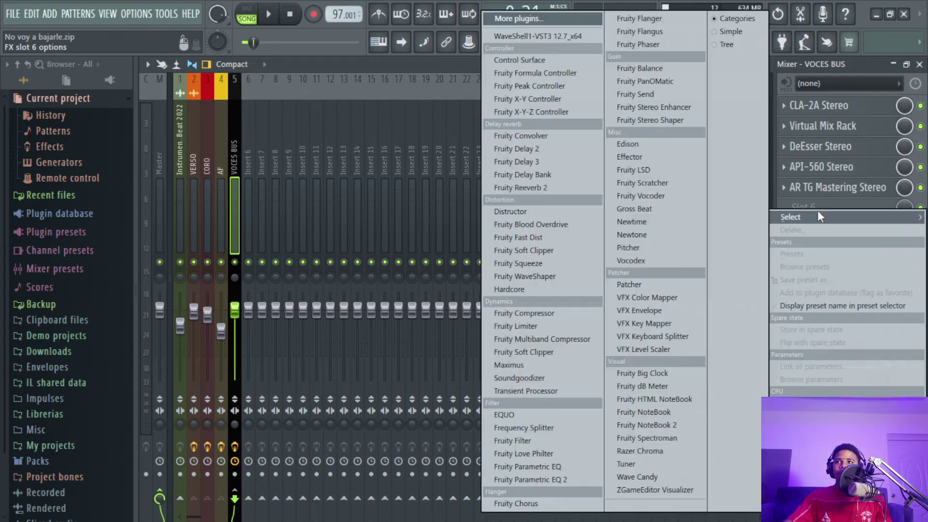
{"action": "left_click", "coordinate": [569, 19]}
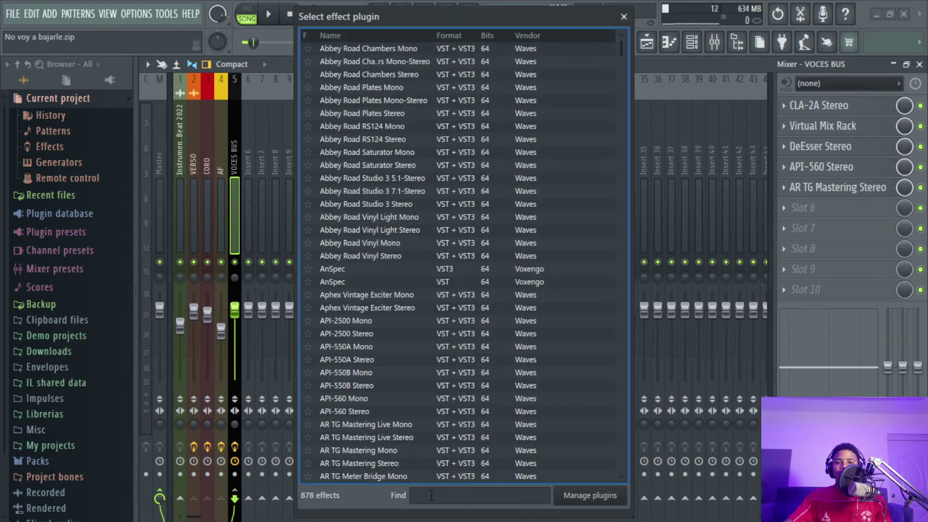
{"action": "type", "text": "VITA"}
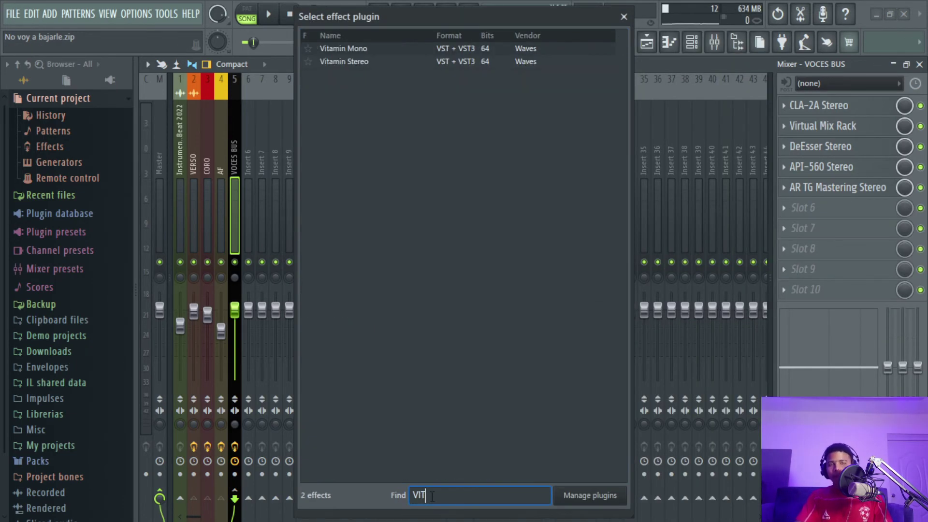
{"action": "double_click", "coordinate": [344, 62]}
{"action": "left_click", "coordinate": [363, 161]}
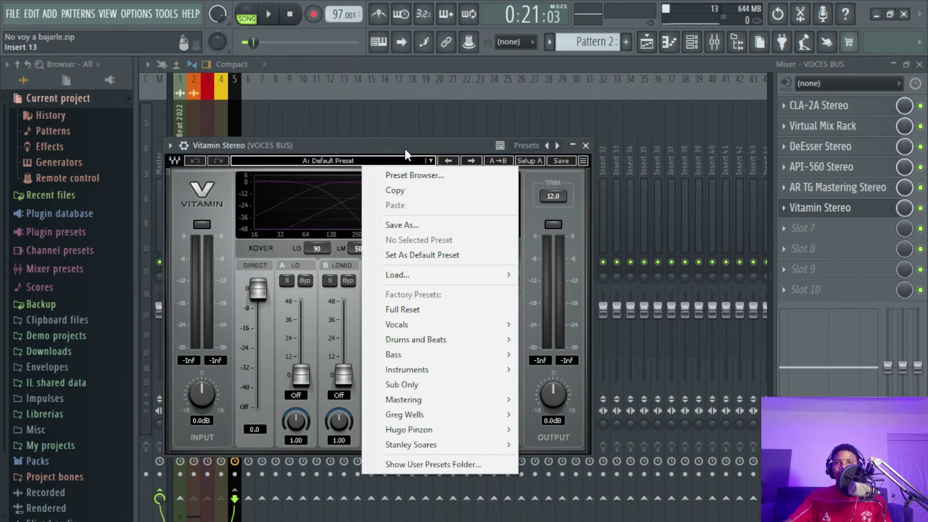
{"action": "left_click_drag", "start_coordinate": [392, 146], "coordinate": [485, 149]}
During playback, raise Vitamin's HiMid band to 3.9 and Hi band to 10.8, stop playback and close the plugin
{"action": "key", "text": "space"}
{"action": "mouse_move", "coordinate": [564, 378]}
{"action": "left_mouse_down"}
{"action": "mouse_move", "coordinate": [565, 362]}
{"action": "mouse_move", "coordinate": [524, 370]}
{"action": "mouse_move", "coordinate": [565, 361]}
{"action": "left_mouse_up"}
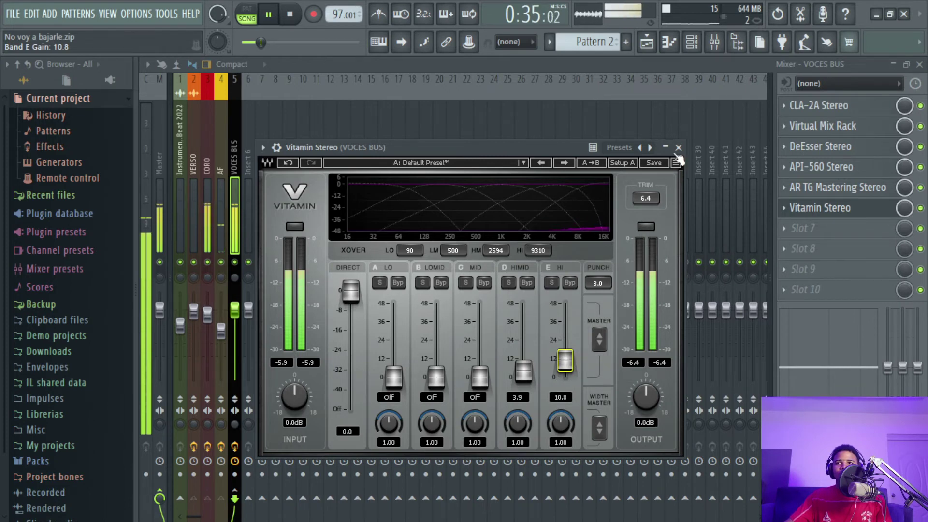
{"action": "key", "text": "space"}
{"action": "left_click", "coordinate": [679, 148]}
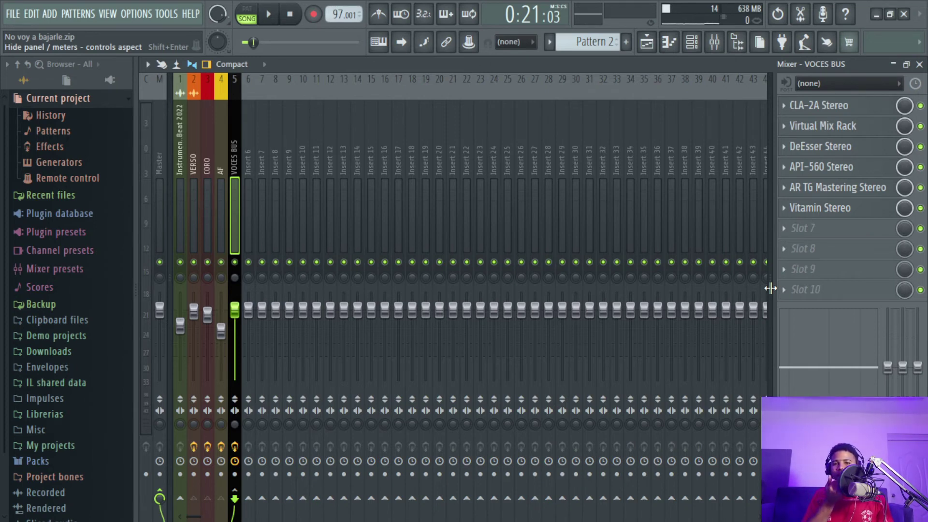
Load soothe2 in slot 7 of the vocal bus and reposition its window
{"action": "left_click", "coordinate": [811, 248]}
{"action": "left_click", "coordinate": [503, 19]}
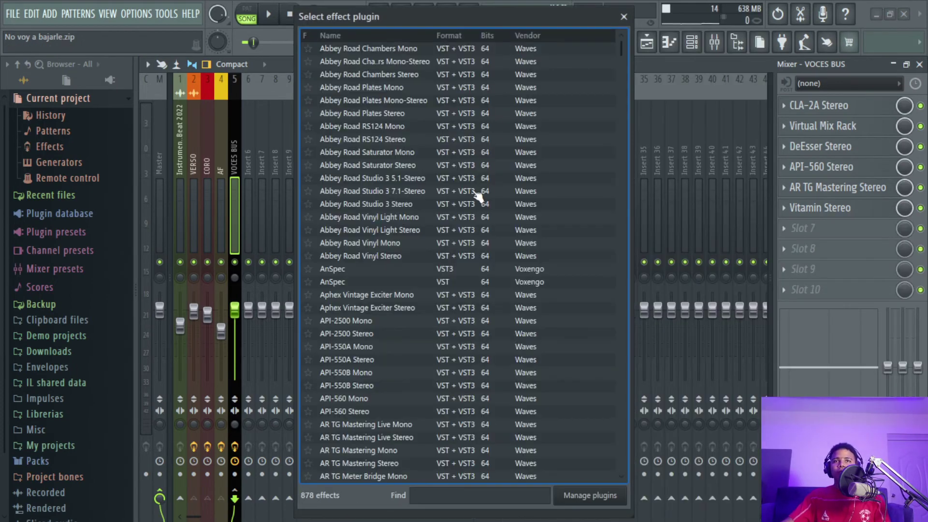
{"action": "type", "text": "SOO"}
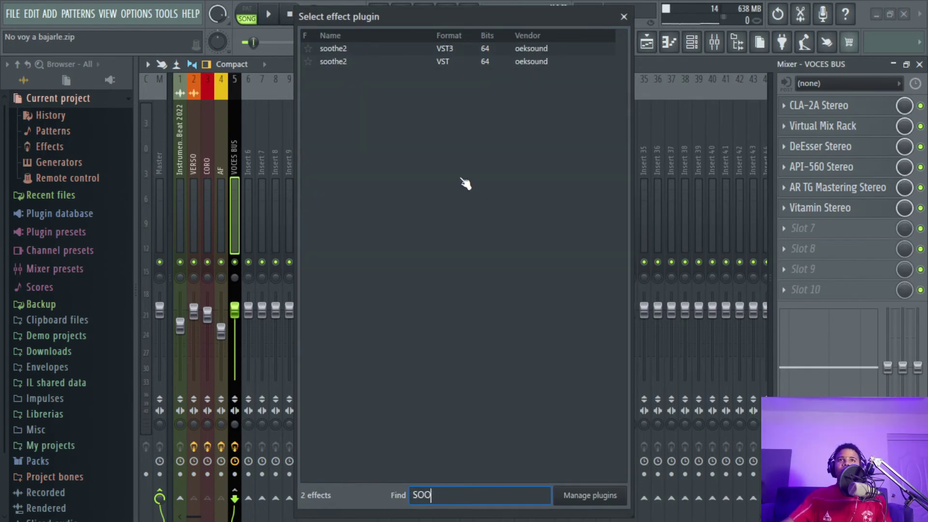
{"action": "double_click", "coordinate": [406, 54]}
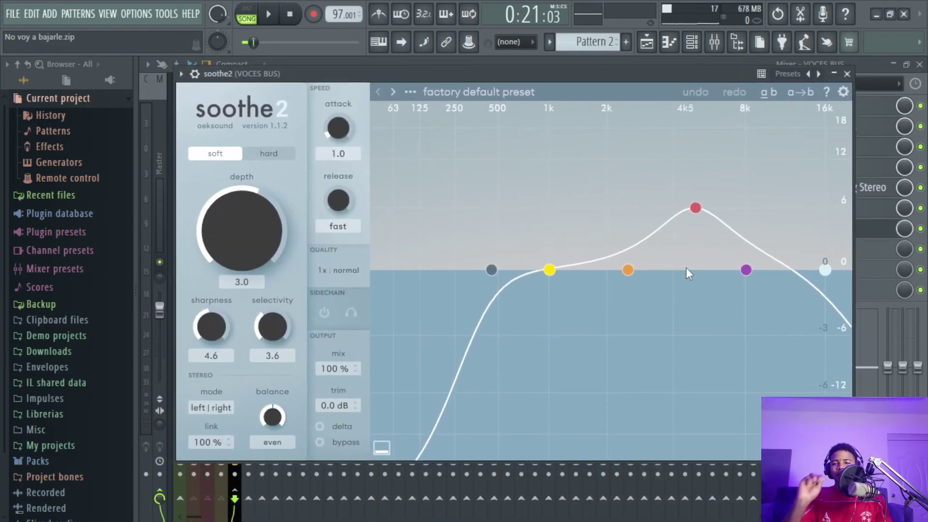
{"action": "left_click_drag", "start_coordinate": [360, 68], "coordinate": [353, 89]}
During playback, set soothe2's depth to 5.7 and compare the vocals with the plugin bypassed and active
{"action": "key", "text": "space"}
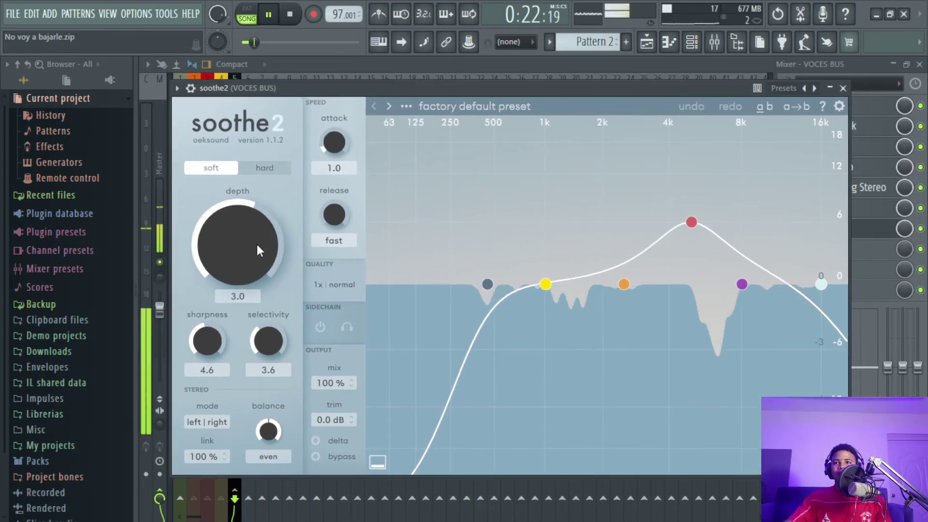
{"action": "mouse_move", "coordinate": [249, 243]}
{"action": "left_mouse_down"}
{"action": "mouse_move", "coordinate": [248, 213]}
{"action": "mouse_move", "coordinate": [249, 232]}
{"action": "left_mouse_up"}
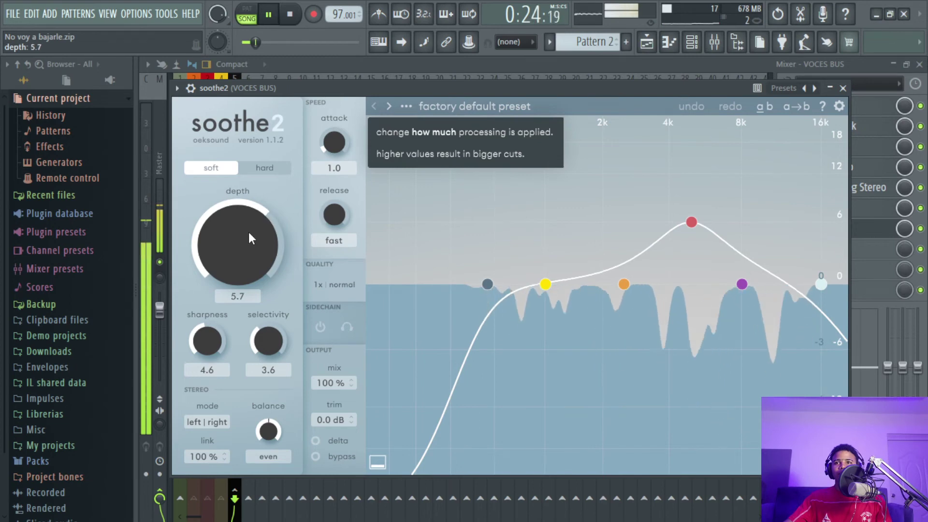
{"action": "left_click", "coordinate": [191, 88]}
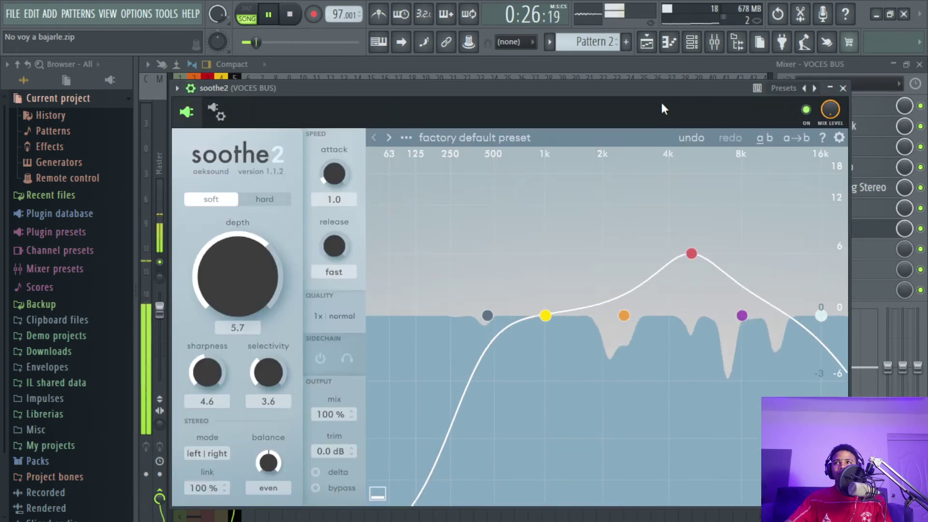
{"action": "left_click_drag", "start_coordinate": [662, 104], "coordinate": [664, 75]}
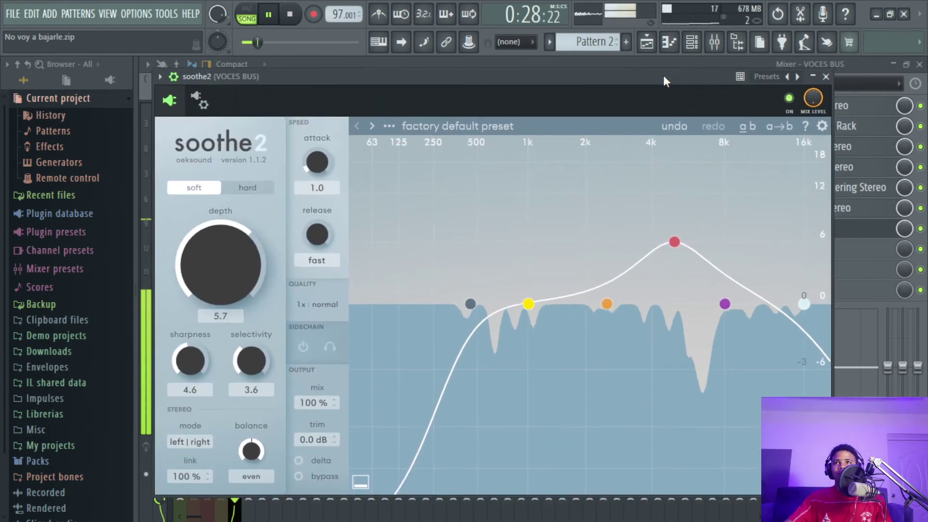
{"action": "key", "text": "space"}
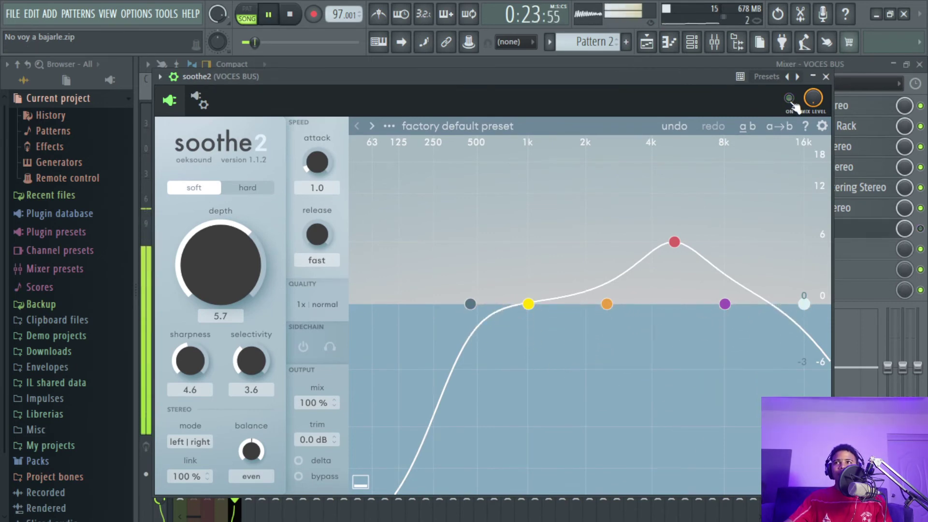
{"action": "left_click", "coordinate": [789, 98]}
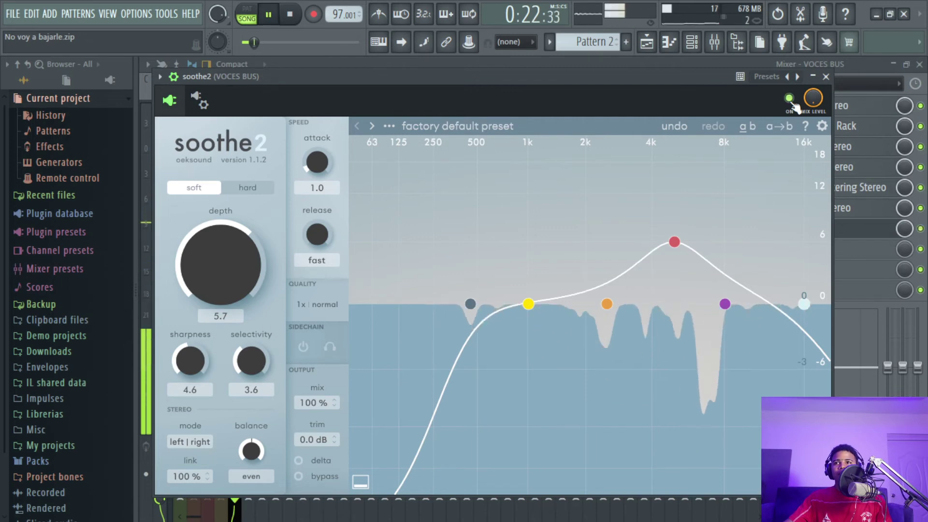
During playback, lower soothe2's depth to 1.3, stop playback and reposition the plugin window
{"action": "left_click_drag", "start_coordinate": [211, 251], "coordinate": [233, 274]}
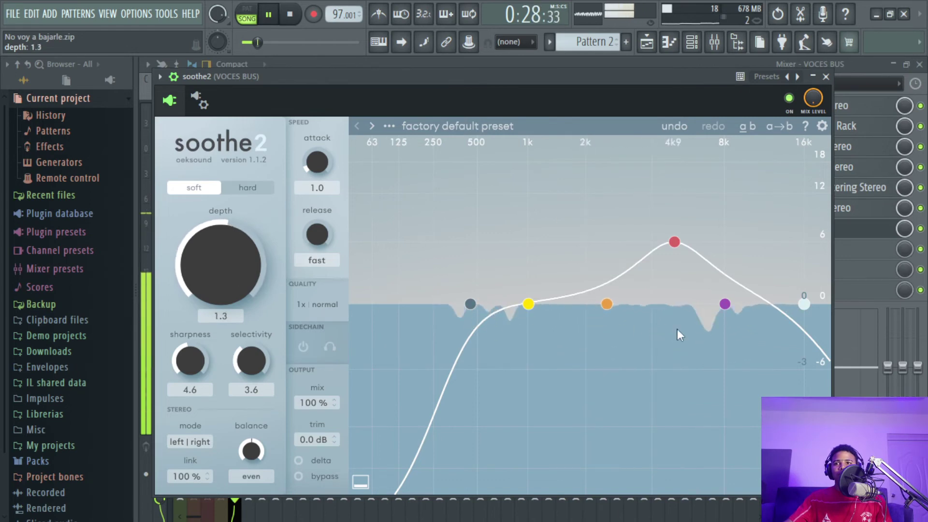
{"action": "left_click_drag", "start_coordinate": [584, 82], "coordinate": [612, 83]}
{"action": "key", "text": "space"}
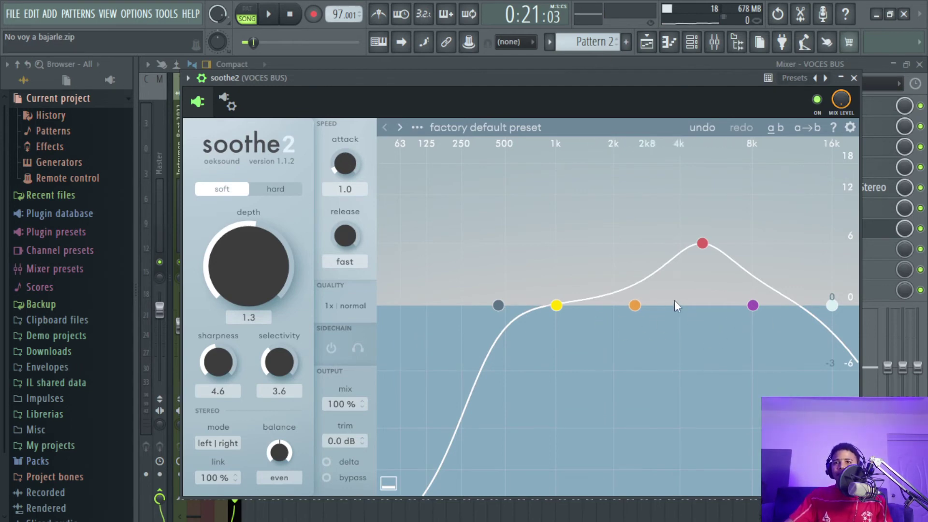
{"action": "mouse_move", "coordinate": [643, 85]}
{"action": "left_mouse_down"}
{"action": "mouse_move", "coordinate": [667, 87]}
{"action": "mouse_move", "coordinate": [654, 88]}
{"action": "left_mouse_up"}
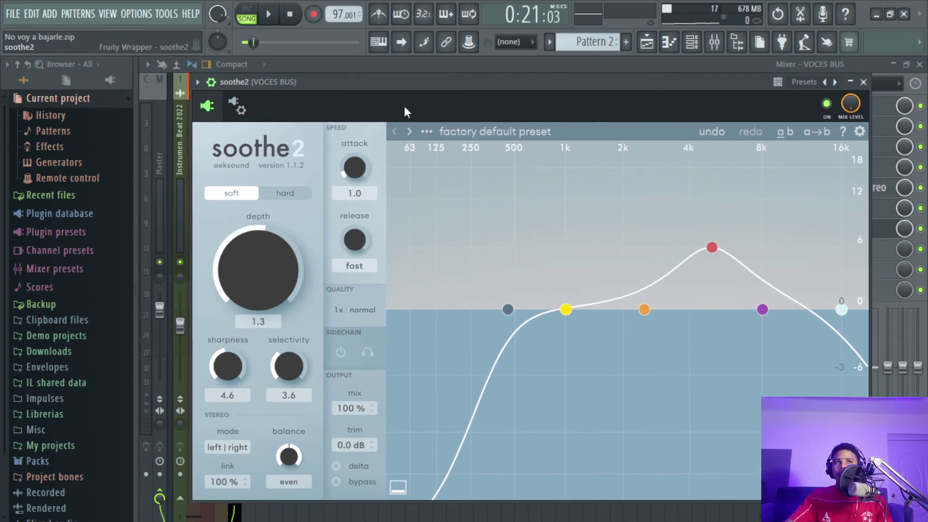
Collapse soothe2's wrapper options strip, check the vocals in playback, then close the plugin and stop playback
{"action": "left_click", "coordinate": [214, 81]}
{"action": "key", "text": "space"}
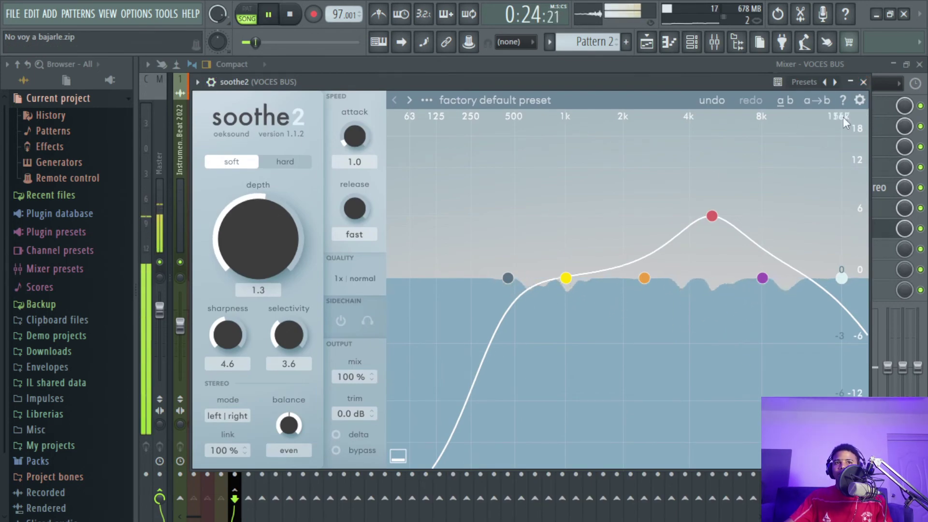
{"action": "left_click", "coordinate": [865, 82]}
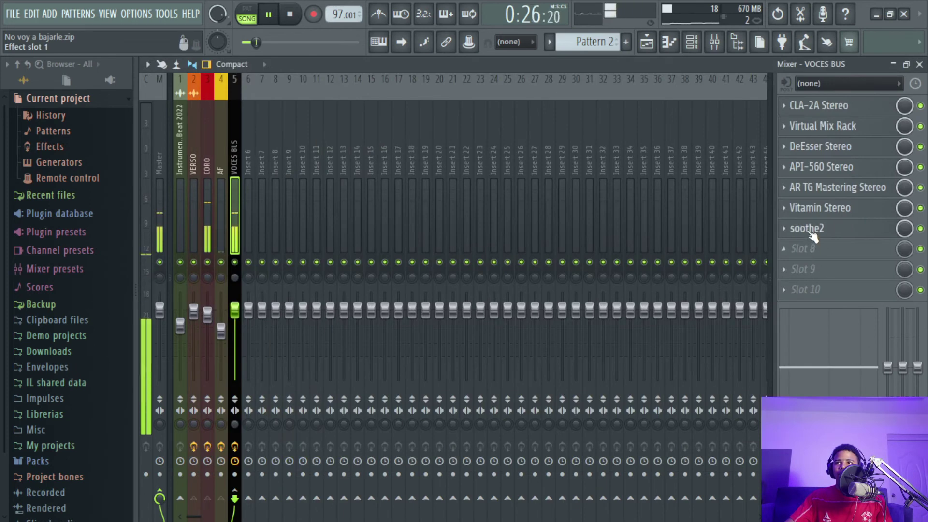
{"action": "left_click", "coordinate": [855, 232]}
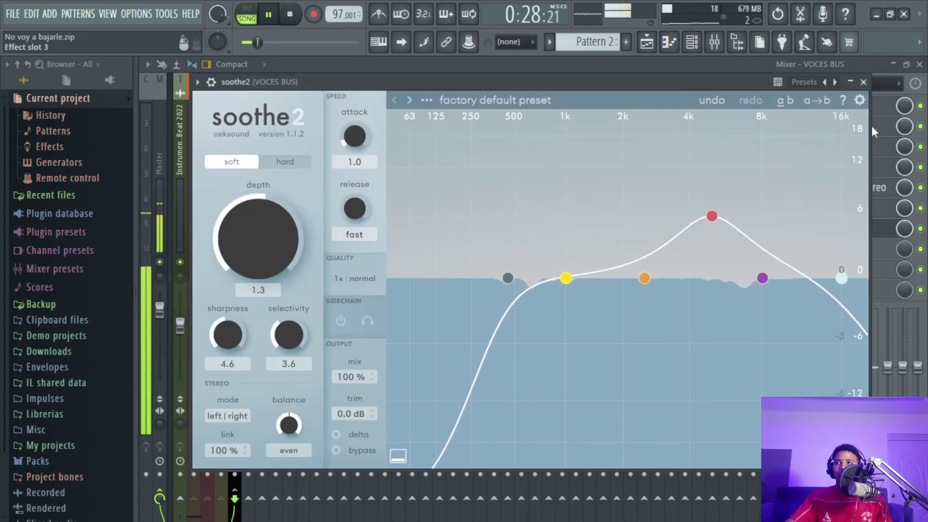
{"action": "left_click", "coordinate": [864, 82]}
{"action": "key", "text": "space"}
Load Fresh Air in slot 8 of the vocal bus and reposition its window
{"action": "left_click", "coordinate": [830, 245]}
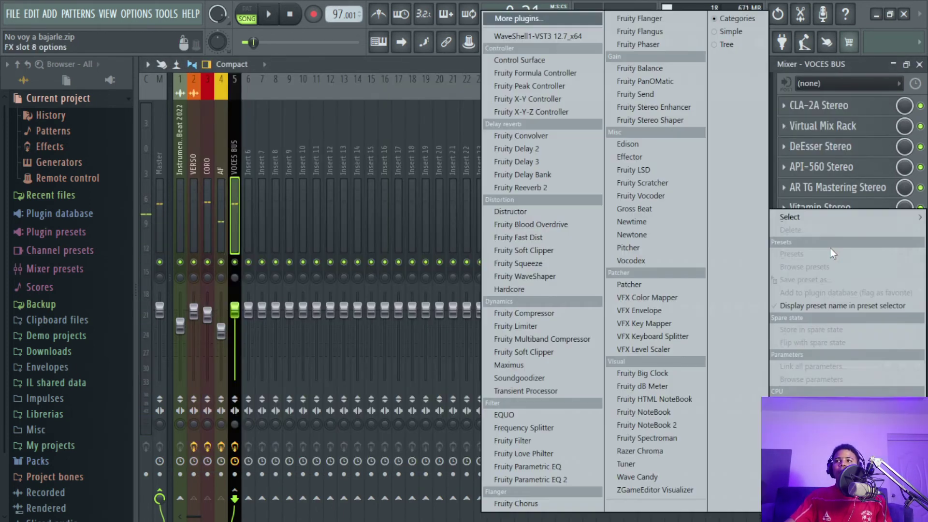
{"action": "left_click", "coordinate": [541, 19]}
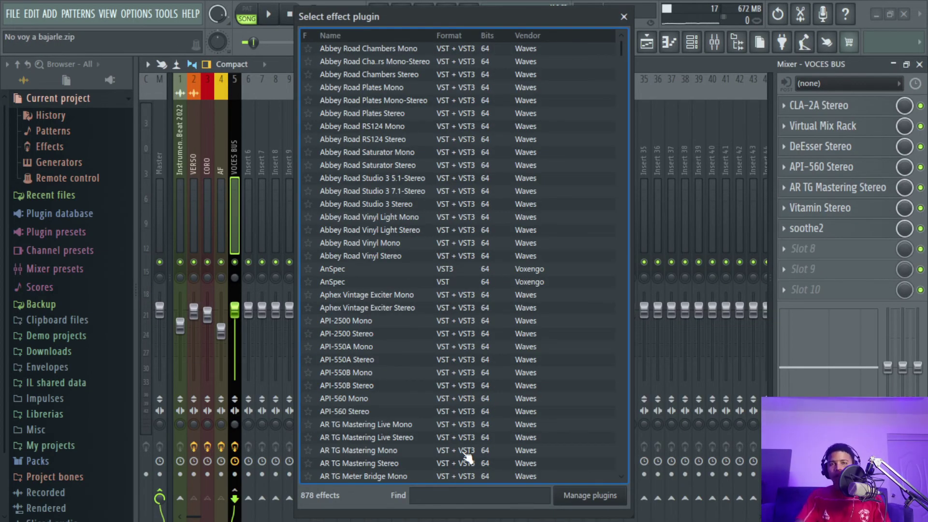
{"action": "type", "text": "FRE"}
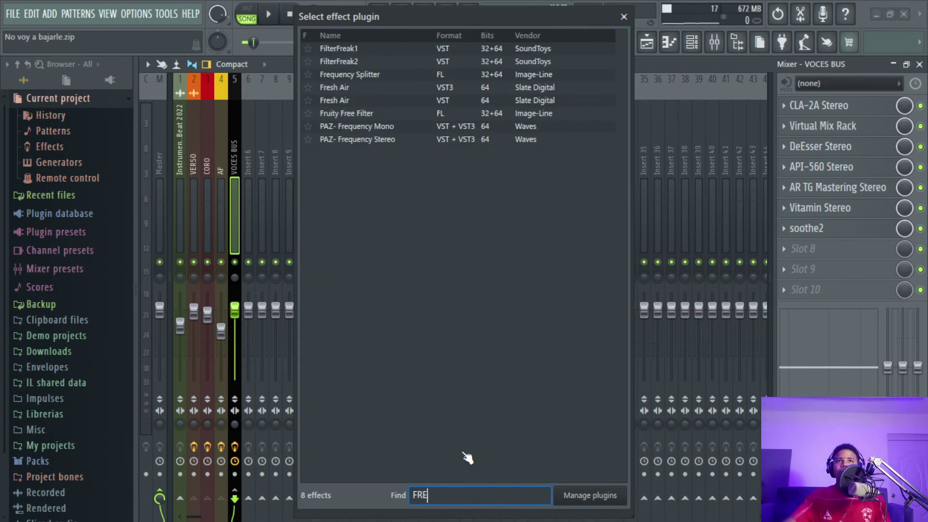
{"action": "double_click", "coordinate": [362, 100]}
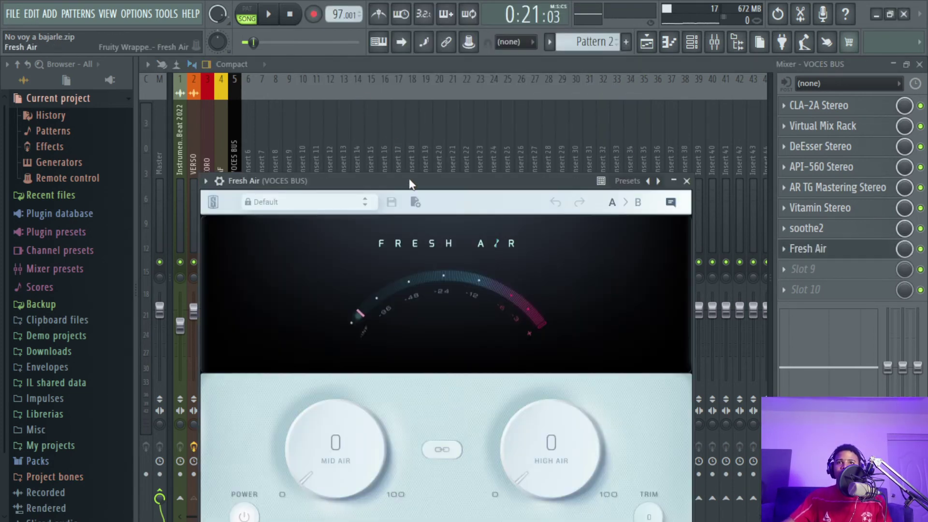
{"action": "left_click_drag", "start_coordinate": [410, 183], "coordinate": [429, 82]}
During playback, set Fresh Air's High Air to 12 % and Mid Air to 5 %, and close the plugin
{"action": "key", "text": "space"}
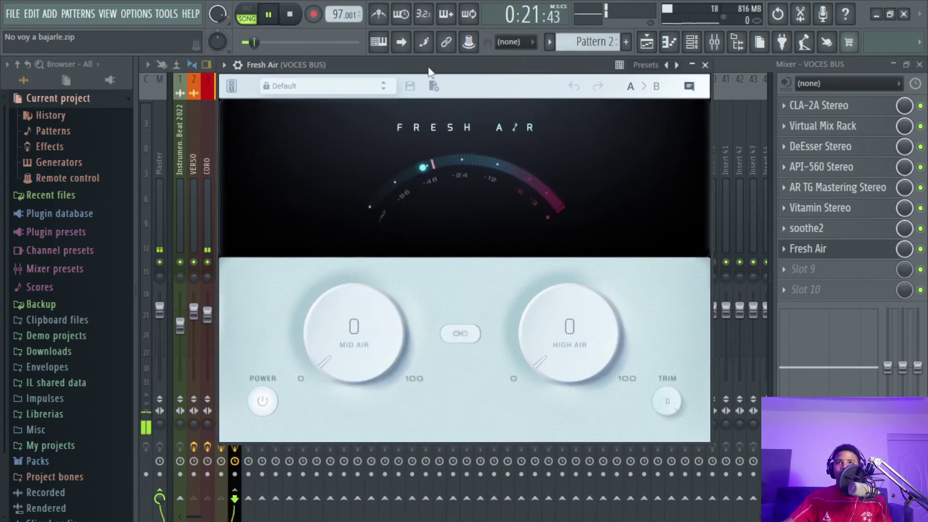
{"action": "left_click_drag", "start_coordinate": [551, 342], "coordinate": [555, 309]}
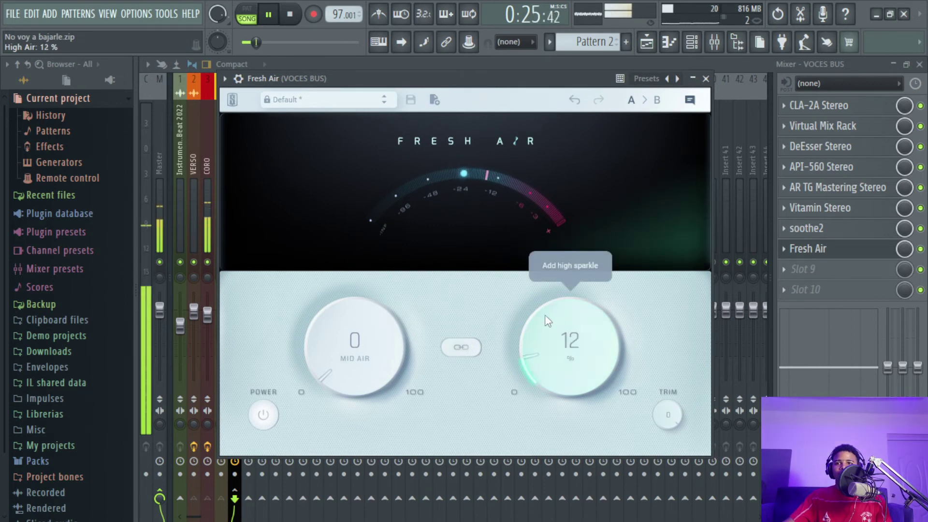
{"action": "left_click_drag", "start_coordinate": [363, 342], "coordinate": [373, 341]}
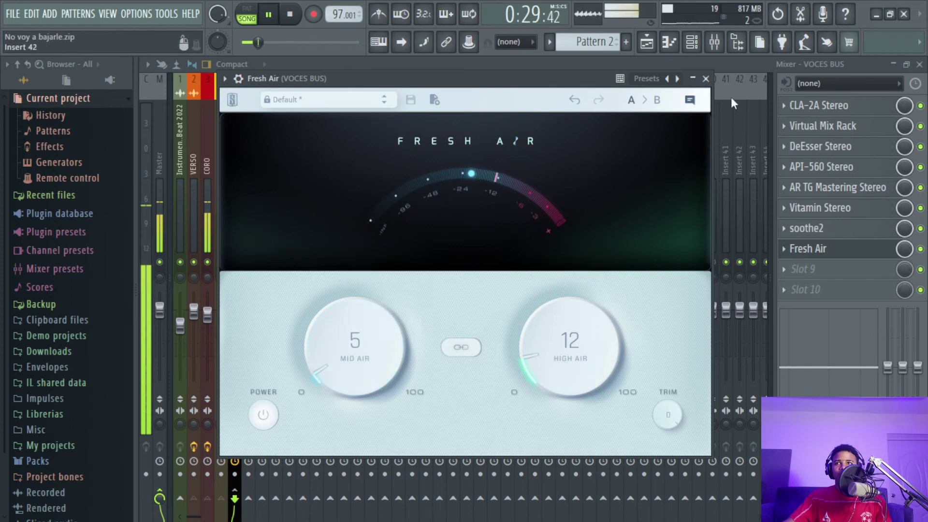
{"action": "left_click", "coordinate": [706, 78]}
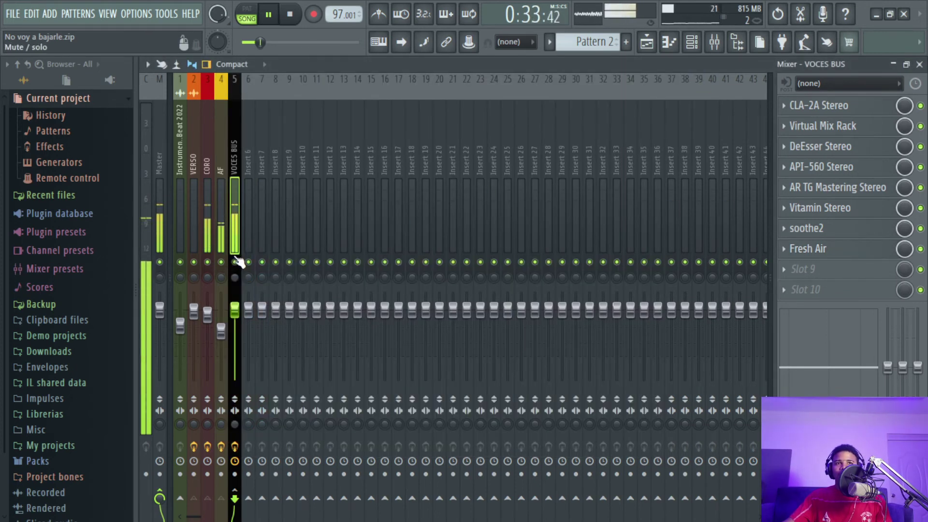
Stop playback, unmute the instrumental and all other playlist tracks, and place the playhead just before the first verse clip
{"action": "left_click", "coordinate": [647, 42]}
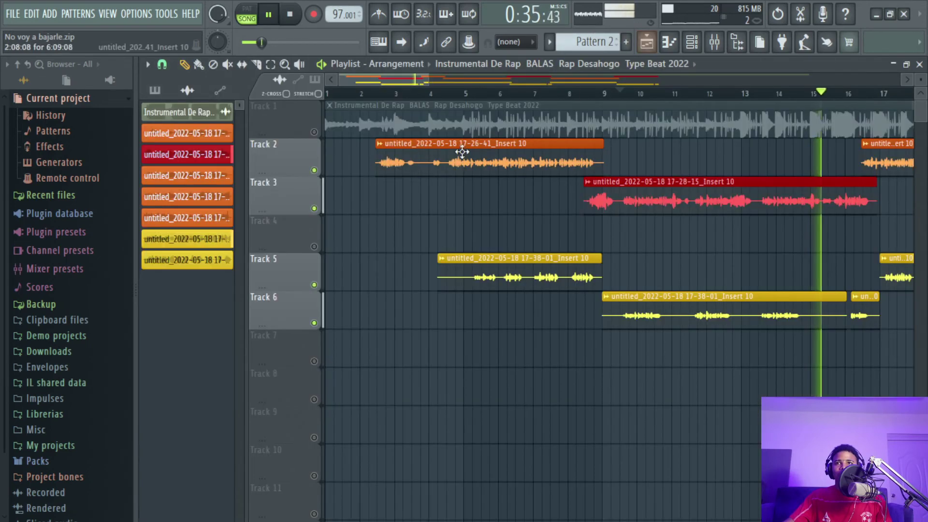
{"action": "key", "text": "space"}
{"action": "left_click", "coordinate": [315, 132]}
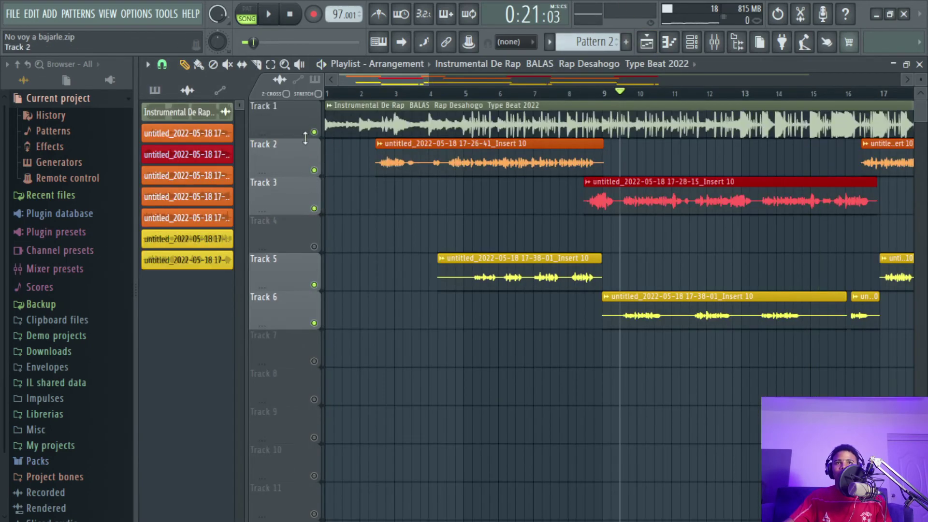
{"action": "right_click", "coordinate": [315, 133]}
{"action": "left_click", "coordinate": [370, 93]}
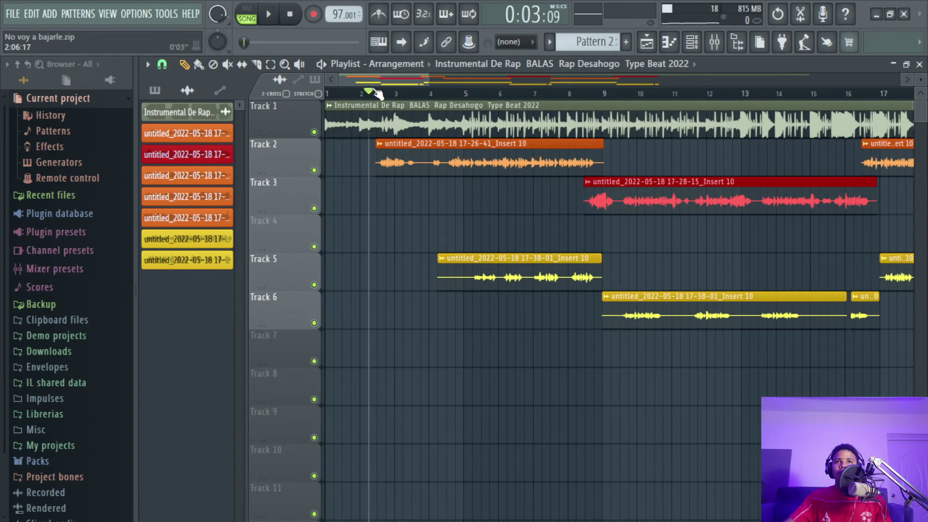
Return to the mixer and, during playback, set the instrumental track's volume to 77 % (-5.5 dB)
{"action": "left_click", "coordinate": [714, 43]}
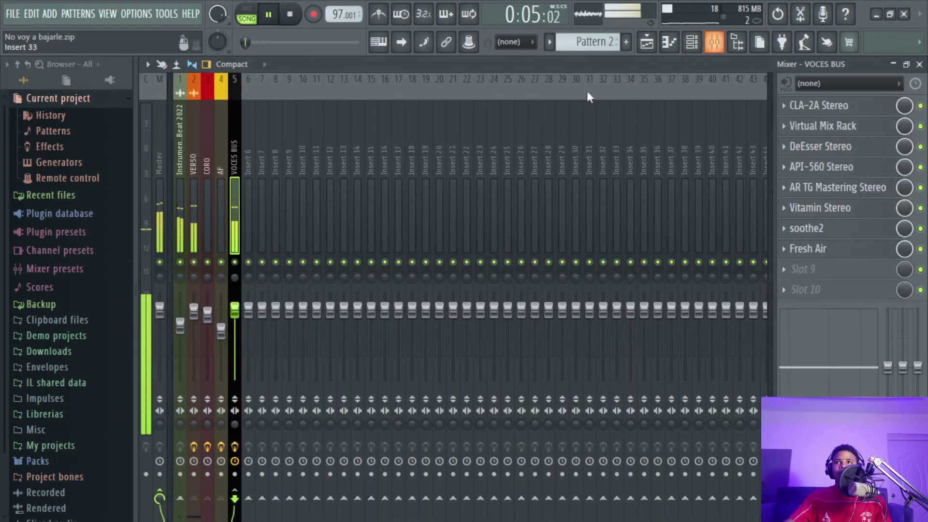
{"action": "left_click", "coordinate": [181, 227]}
{"action": "left_click", "coordinate": [197, 239]}
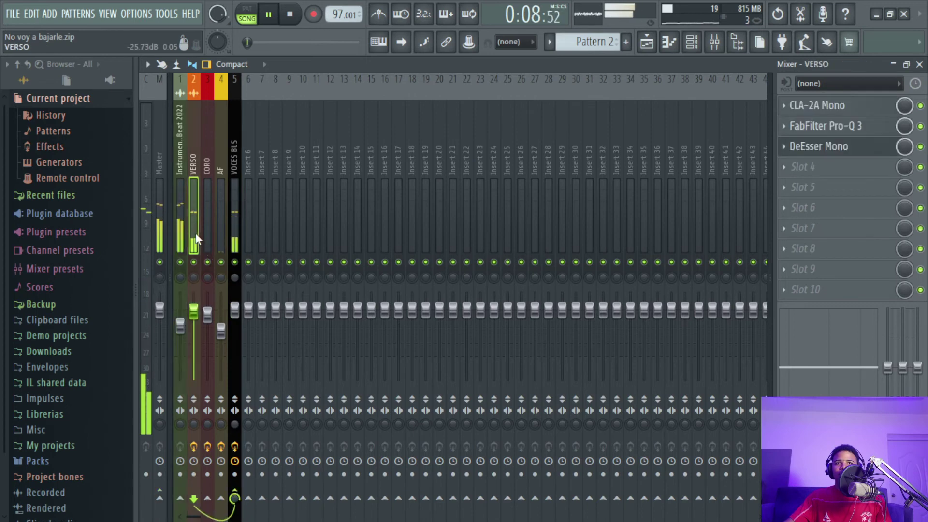
{"action": "left_click", "coordinate": [179, 327]}
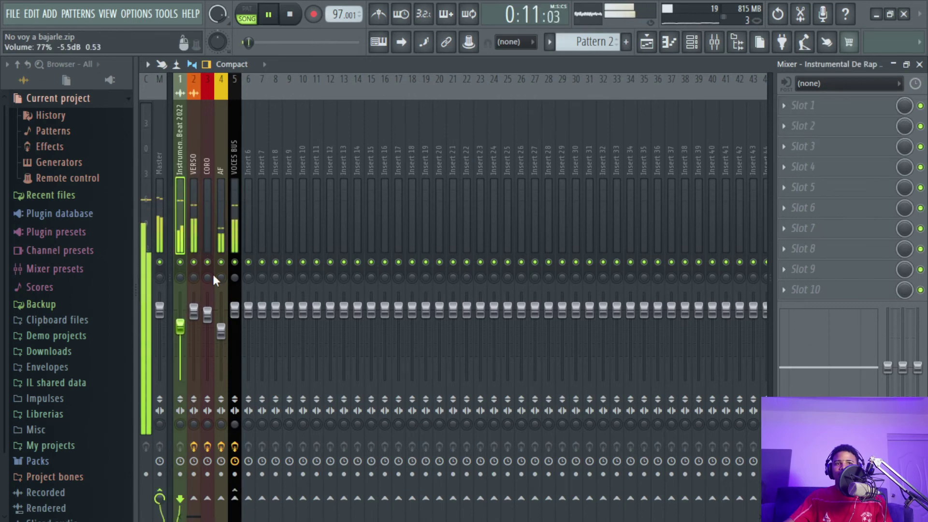
Raise Fresh Air's Mid Air on the vocal bus to 8 % and close the plugin
{"action": "left_click", "coordinate": [237, 214]}
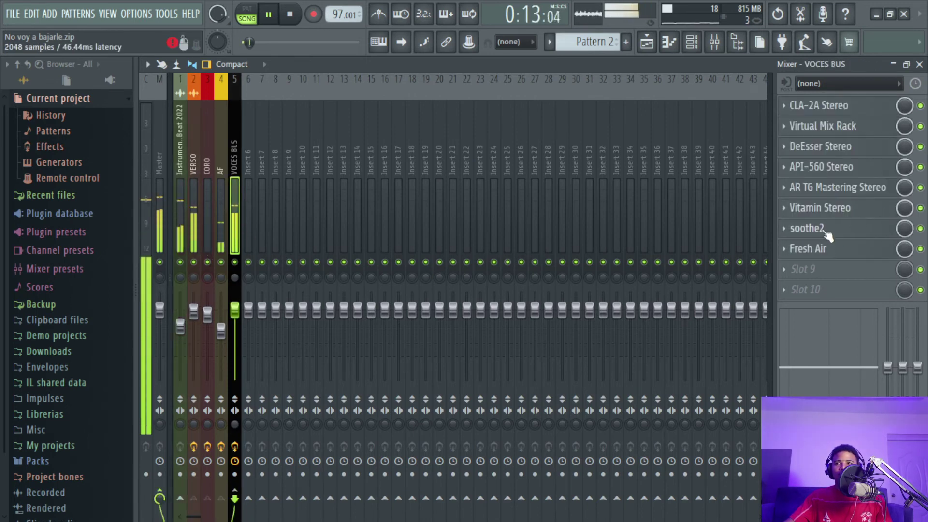
{"action": "left_click", "coordinate": [817, 249]}
{"action": "scroll", "coordinate": [357, 338], "scroll_direction": "up", "scroll_amount": 3}
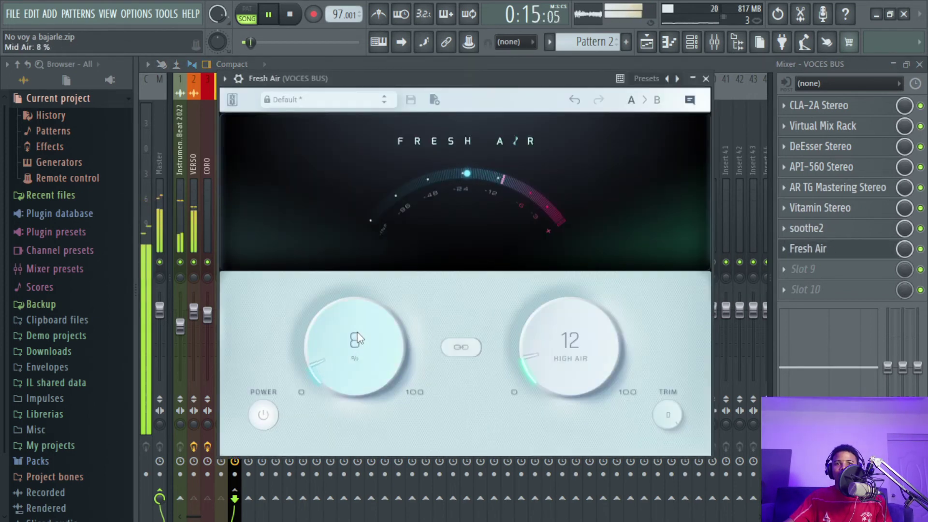
{"action": "left_click", "coordinate": [706, 78]}
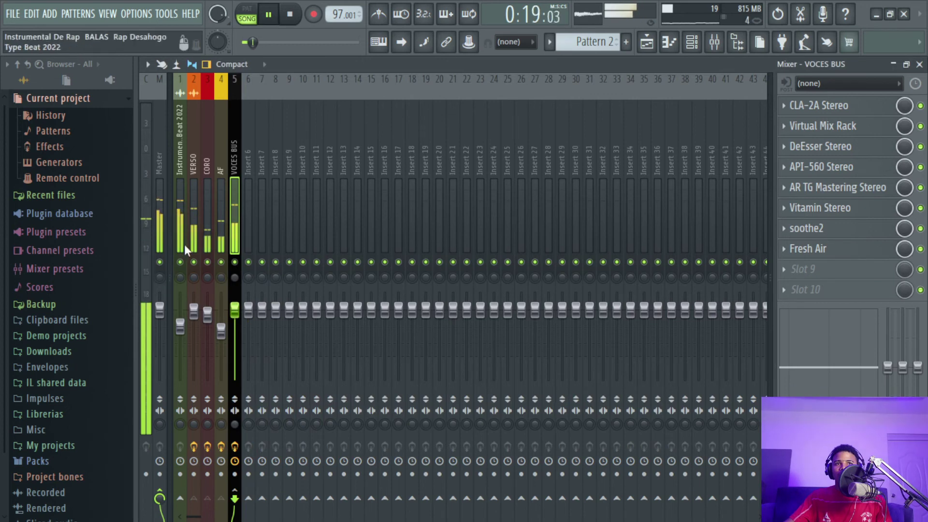
During playback, lower the AF track's volume to 64 % (-8.7 dB) and fine-tune the instrumental track's volume
{"action": "left_click", "coordinate": [195, 234]}
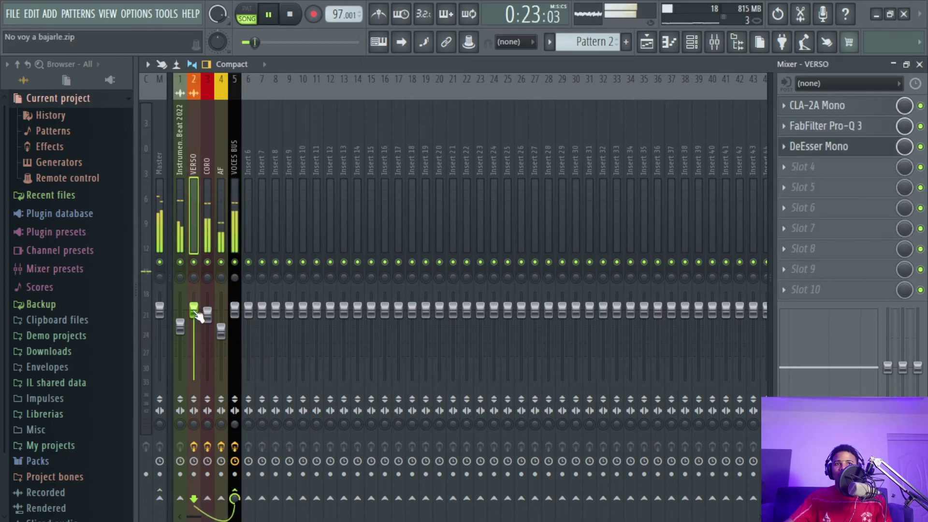
{"action": "left_click_drag", "start_coordinate": [221, 333], "coordinate": [221, 337]}
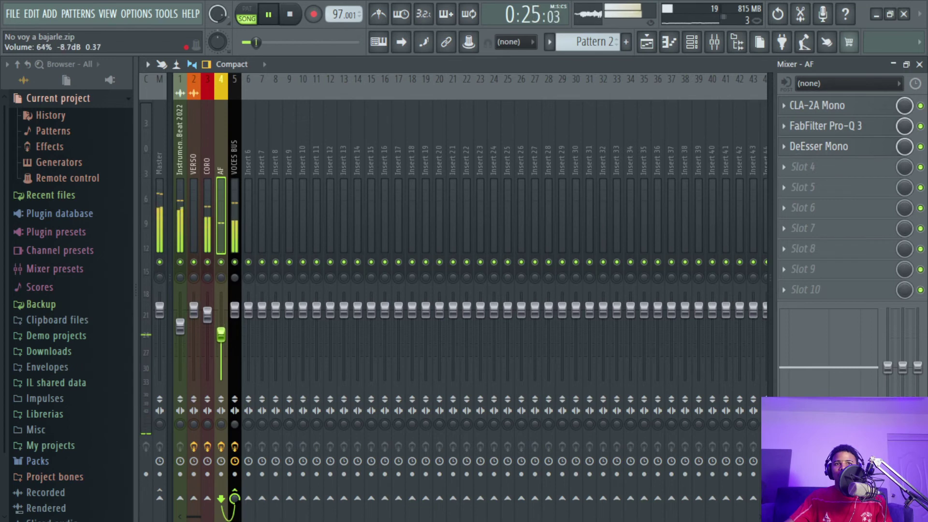
{"action": "left_click", "coordinate": [179, 326]}
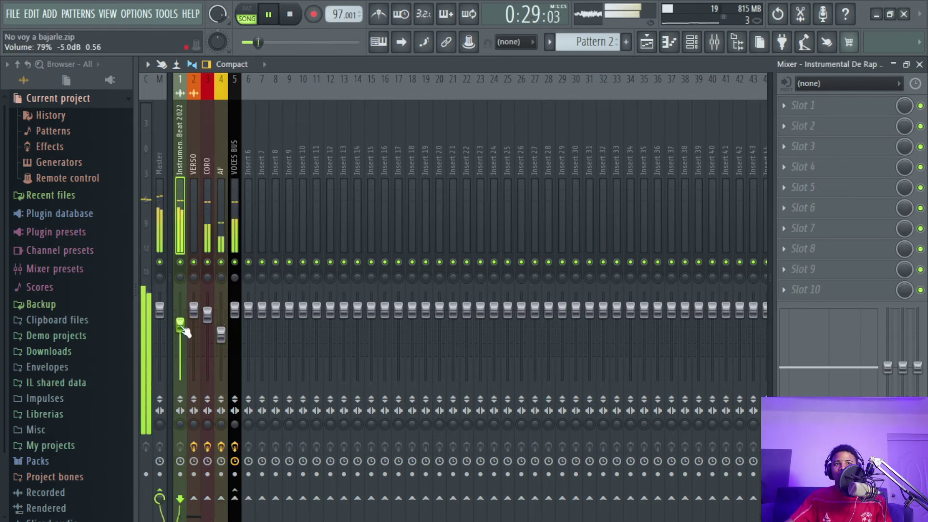
{"action": "left_click_drag", "start_coordinate": [185, 331], "coordinate": [186, 335]}
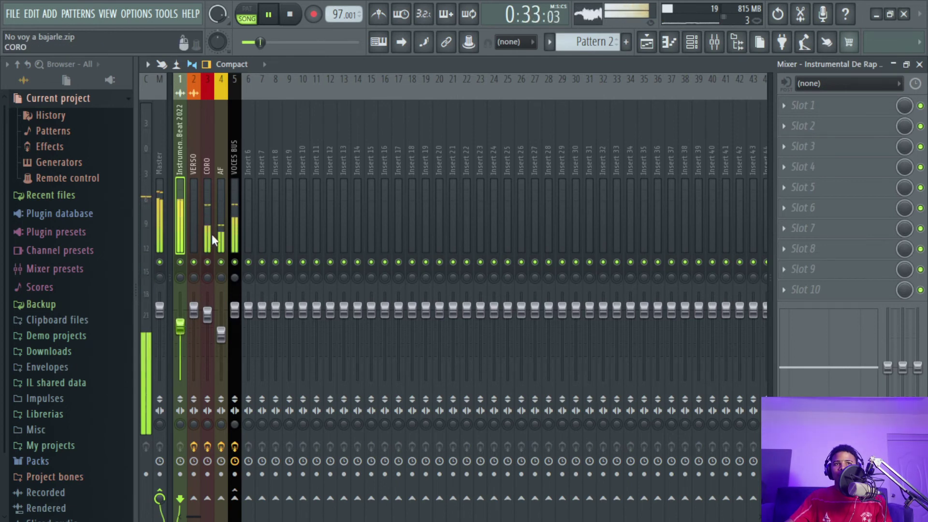
Check the CORO track's effects, then set the 500 Hz band to 2.1 dB in the vocal bus's API-560
{"action": "left_click", "coordinate": [212, 221]}
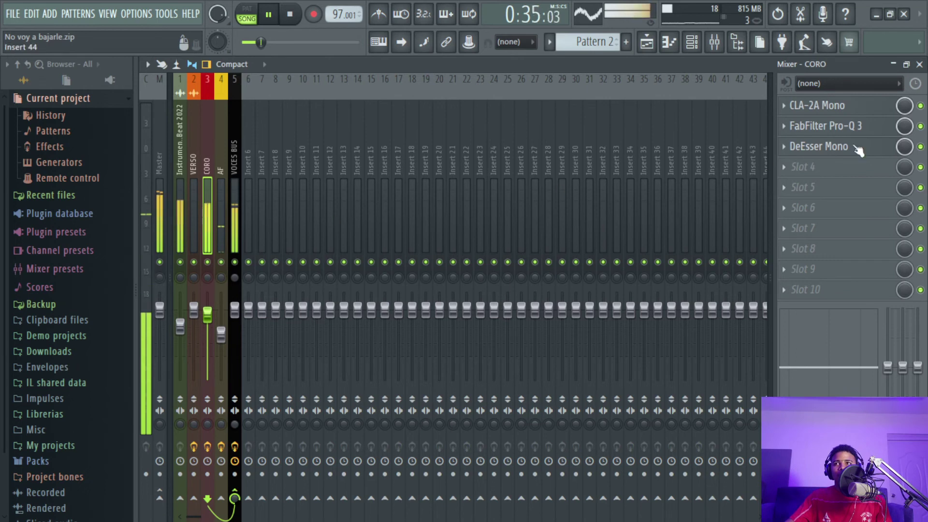
{"action": "left_click", "coordinate": [231, 244]}
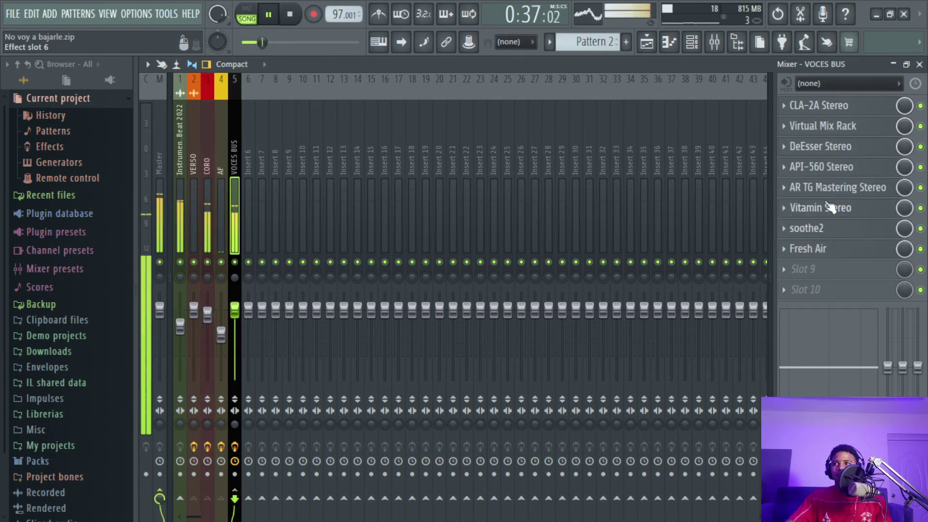
{"action": "left_click", "coordinate": [837, 173]}
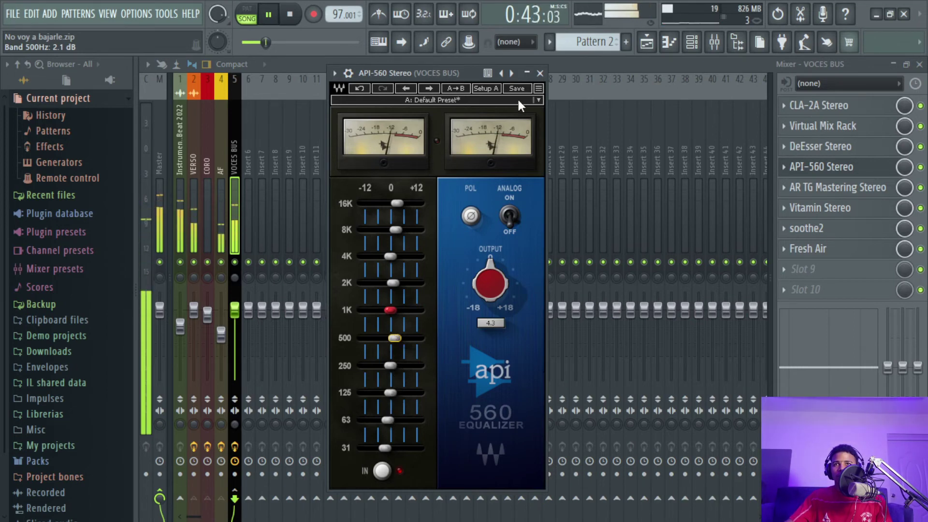
Reopen Fresh Air on the vocal bus and lower High Air to 11 % and Mid Air to 7 %
{"action": "left_click", "coordinate": [808, 249]}
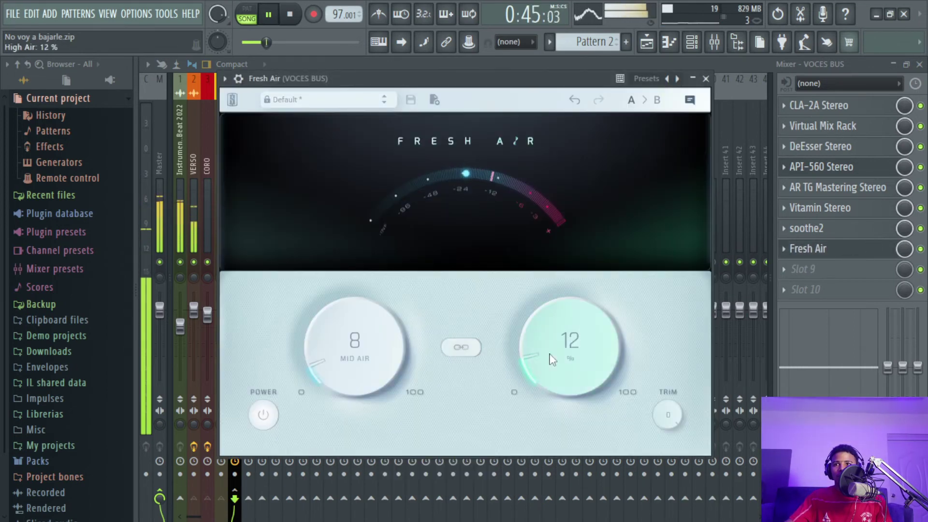
{"action": "scroll", "coordinate": [551, 356], "scroll_direction": "down", "scroll_amount": 1}
{"action": "scroll", "coordinate": [358, 364], "scroll_direction": "down", "scroll_amount": 1}
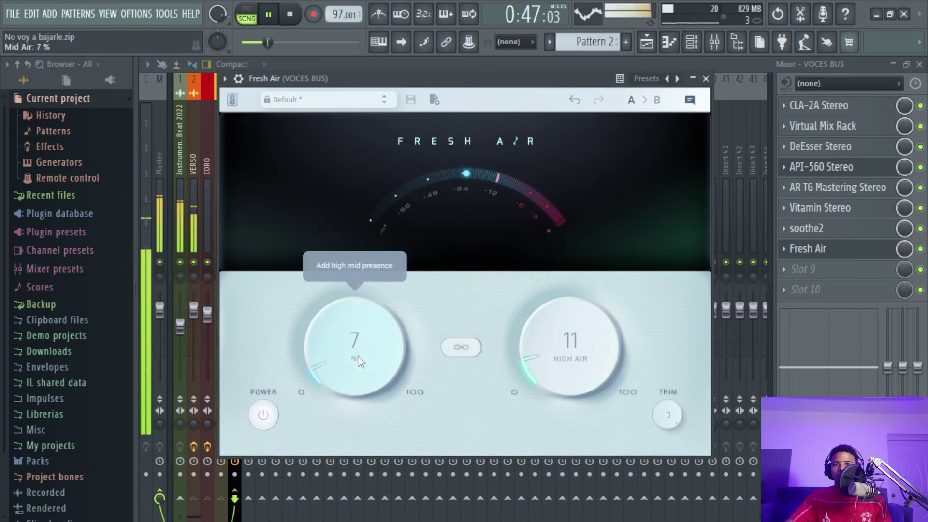
{"action": "mouse_move", "coordinate": [359, 362]}
{"action": "left_mouse_down"}
{"action": "mouse_move", "coordinate": [367, 294]}
{"action": "mouse_move", "coordinate": [363, 352]}
{"action": "left_mouse_up"}
{"action": "scroll", "coordinate": [363, 357], "scroll_direction": "down", "scroll_amount": 3}
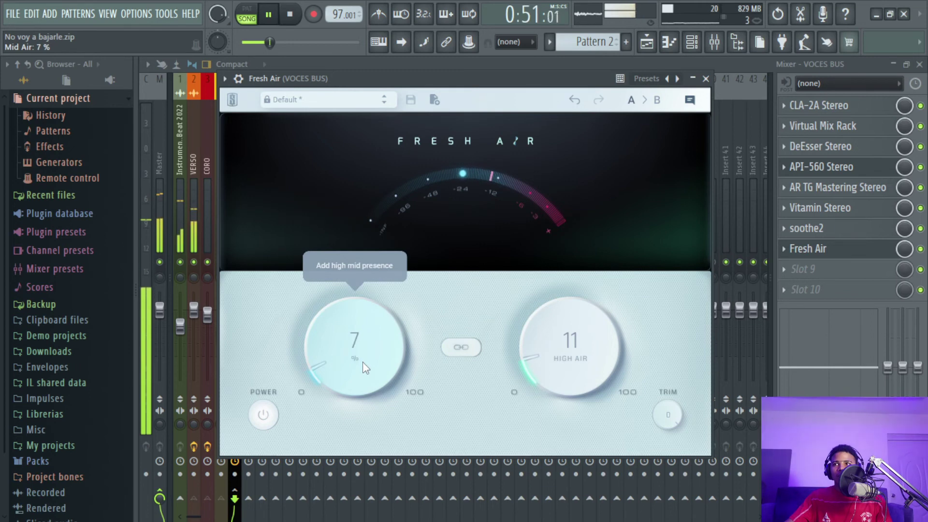
Reopen soothe2 on the vocal bus and lower its depth to 1.0 during playback
{"action": "left_click", "coordinate": [831, 231]}
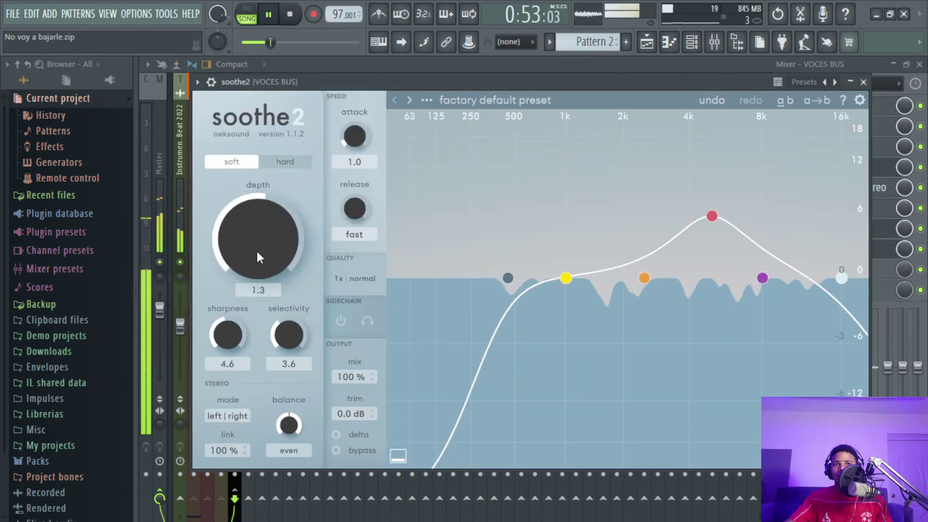
{"action": "left_click_drag", "start_coordinate": [258, 251], "coordinate": [259, 252]}
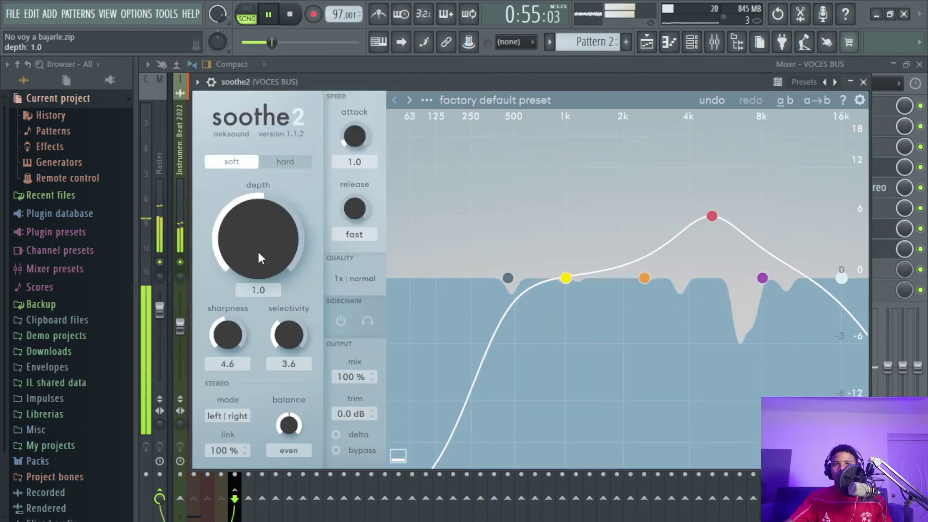
Close soothe2 and raise the vocal bus volume slightly during playback, then stop the song
{"action": "key", "text": "Escape"}
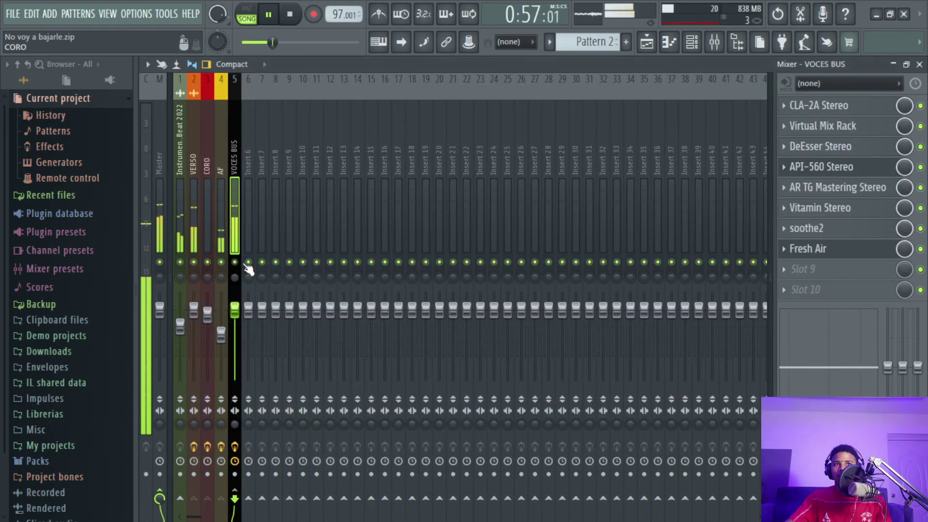
{"action": "left_click_drag", "start_coordinate": [234, 309], "coordinate": [235, 306]}
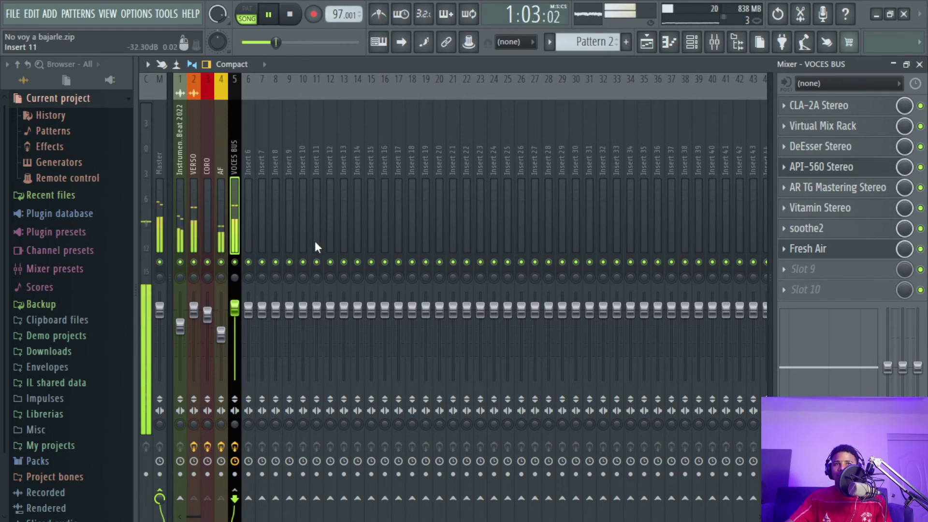
{"action": "key", "text": "space"}
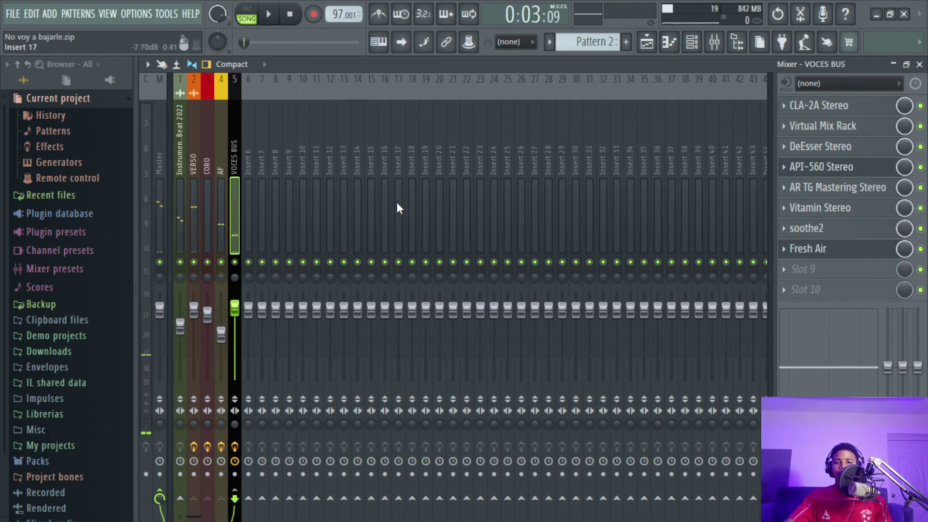
Send the vocal bus to Insert 6 and Insert 7, and load RVerb Stereo on Insert 6
{"action": "left_click", "coordinate": [248, 500]}
{"action": "left_click", "coordinate": [262, 500]}
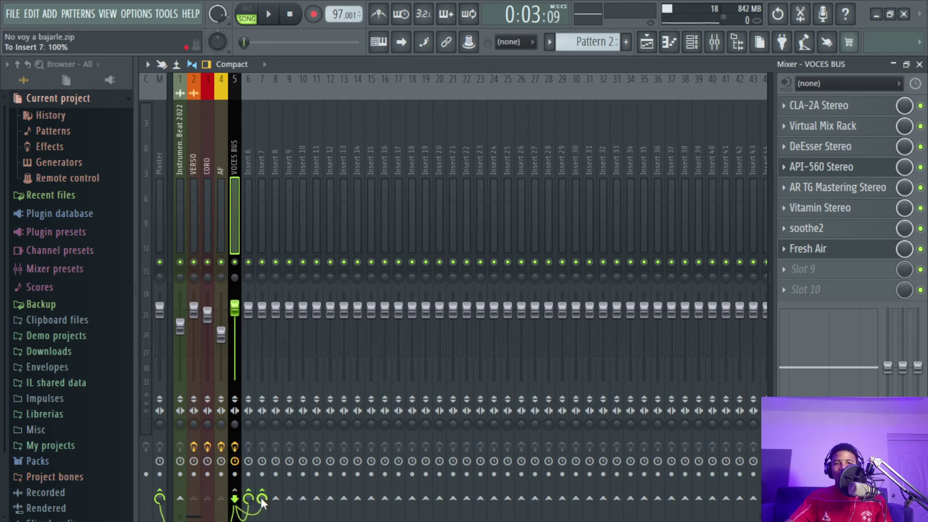
{"action": "left_click", "coordinate": [247, 207]}
{"action": "left_click", "coordinate": [805, 110]}
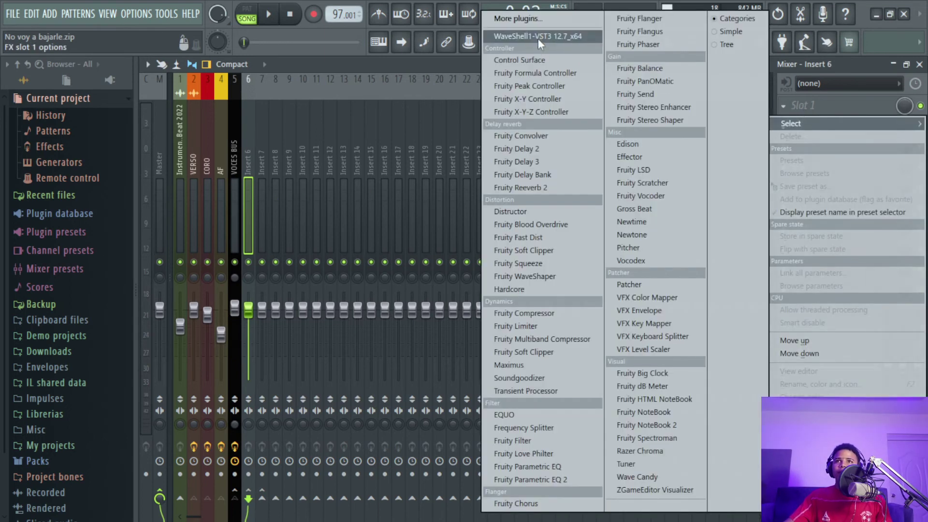
{"action": "left_click", "coordinate": [535, 19]}
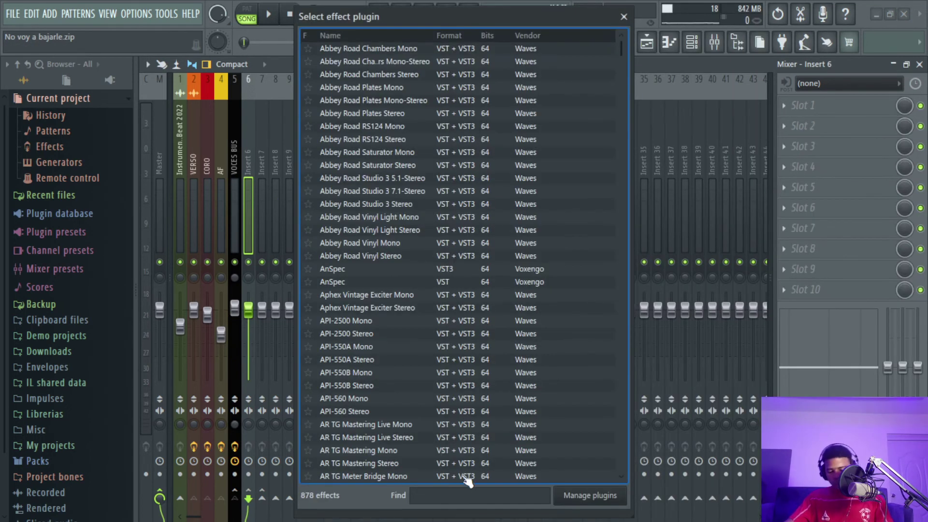
{"action": "type", "text": "RV"}
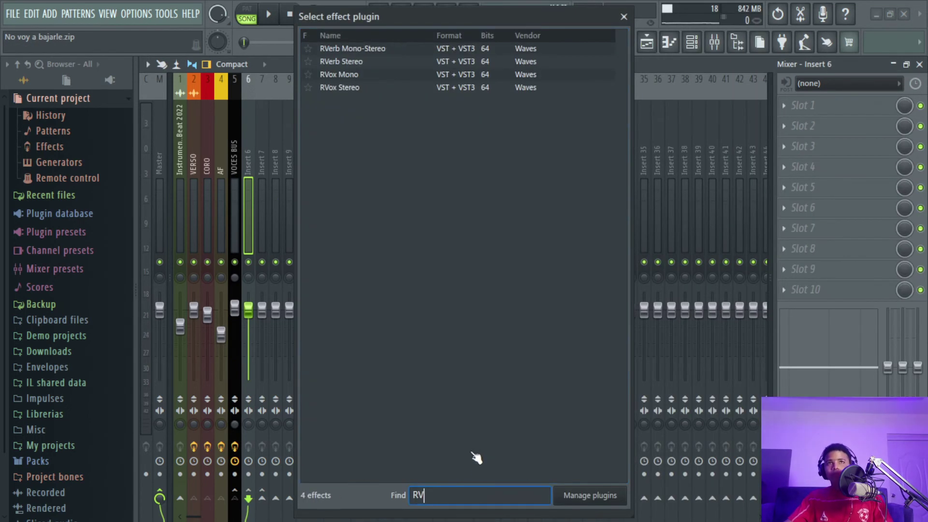
{"action": "left_click", "coordinate": [355, 67]}
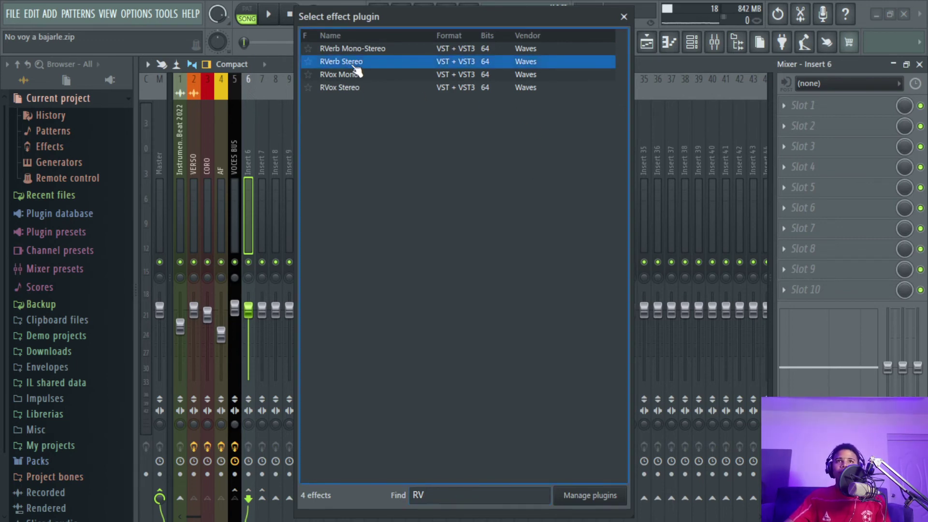
{"action": "double_click", "coordinate": [356, 67]}
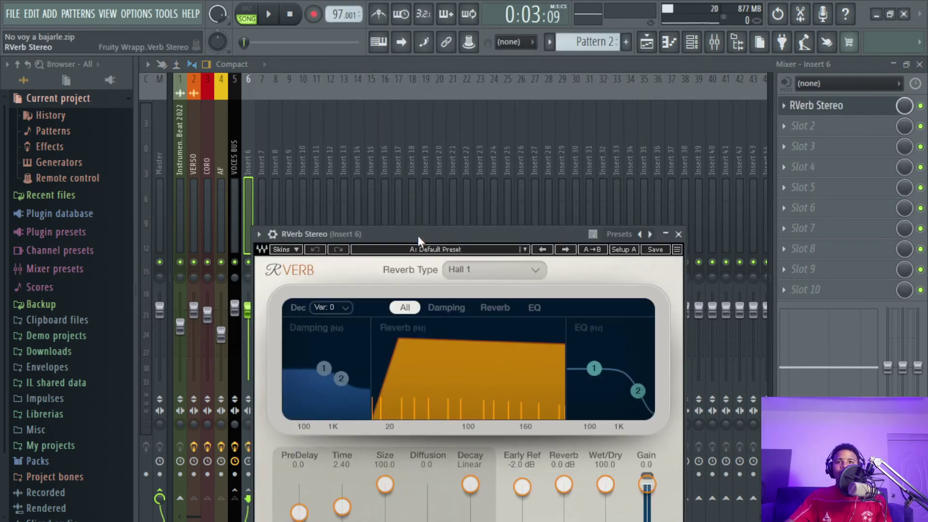
{"action": "left_click_drag", "start_coordinate": [417, 236], "coordinate": [428, 104]}
{"action": "left_click", "coordinate": [835, 108]}
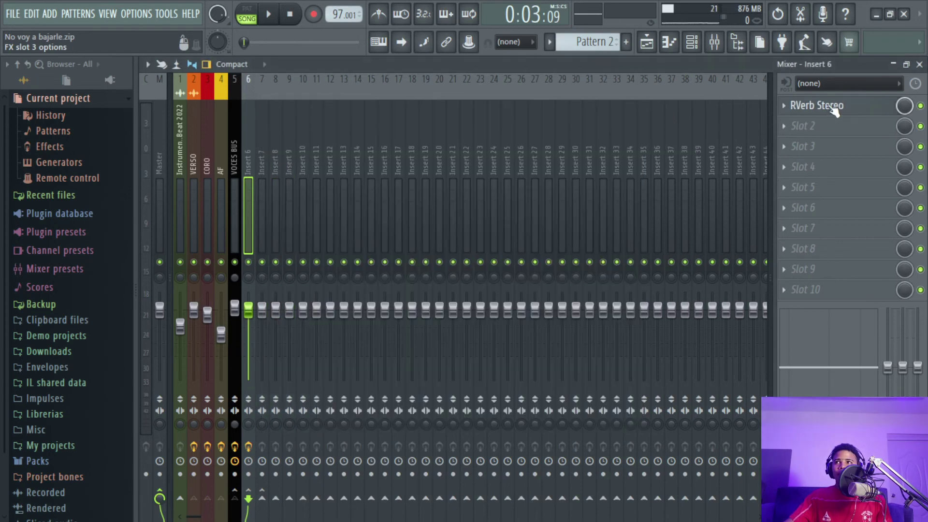
Shift RVerb Stereo down to slot 2 on Insert 6 and load Fruity Parametric EQ 2 in slot 1 before it
{"action": "left_click", "coordinate": [824, 105]}
{"action": "left_click", "coordinate": [825, 108]}
{"action": "scroll", "coordinate": [825, 108], "scroll_direction": "down", "scroll_amount": 1}
{"action": "left_click", "coordinate": [820, 107]}
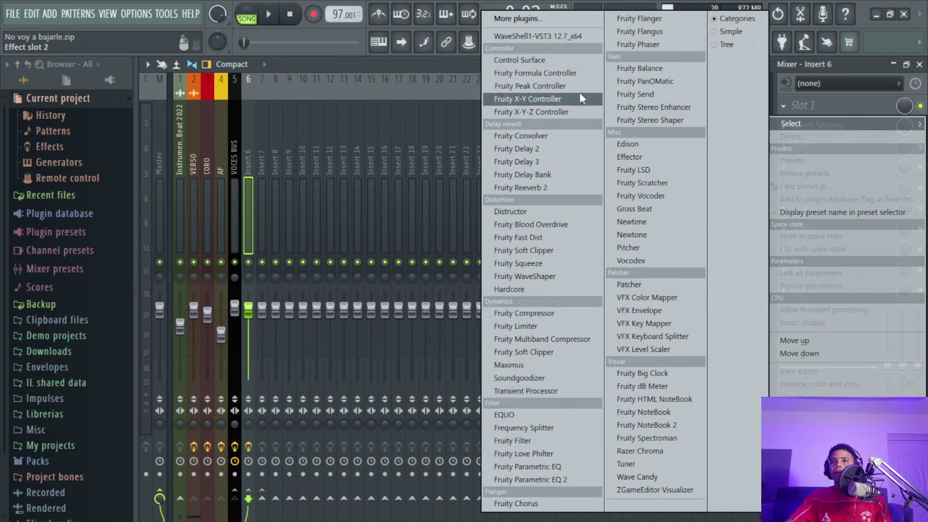
{"action": "left_click", "coordinate": [562, 20]}
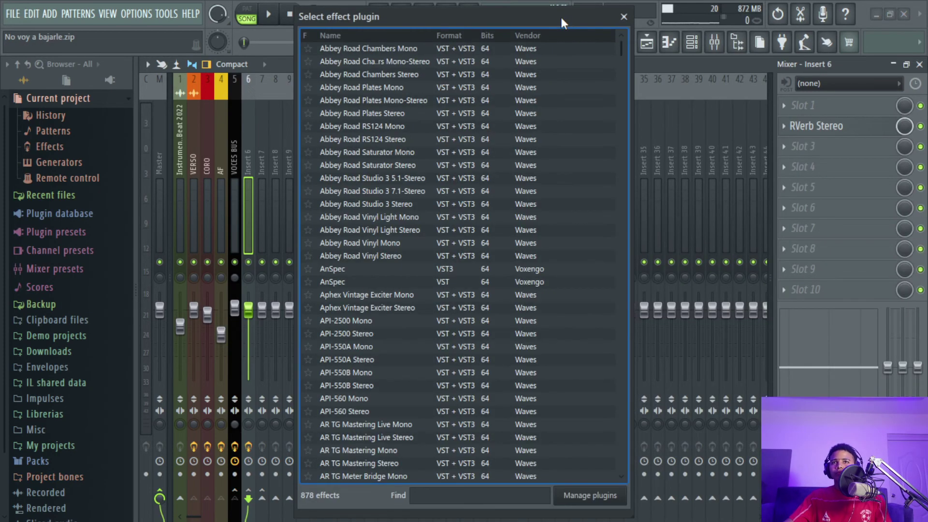
{"action": "type", "text": "EQ2"}
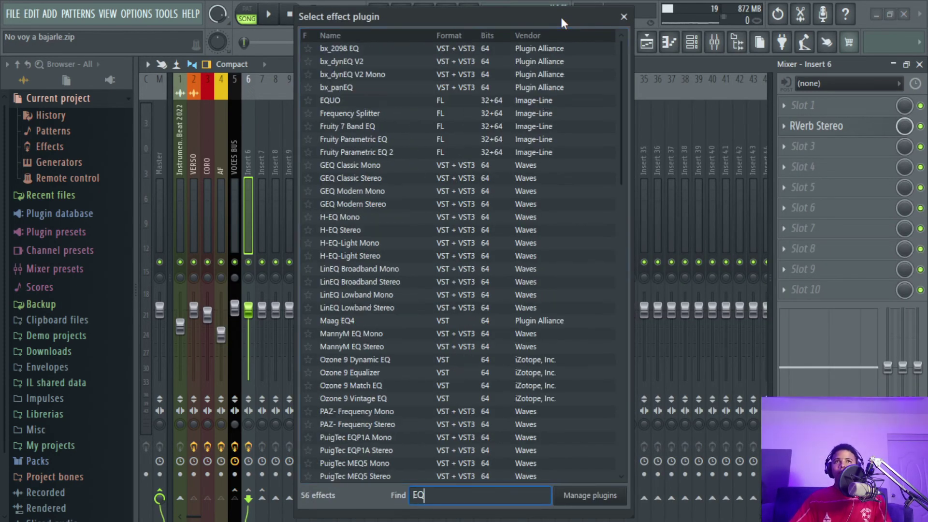
{"action": "key", "text": "BackSpace"}
{"action": "key", "text": "BackSpace"}
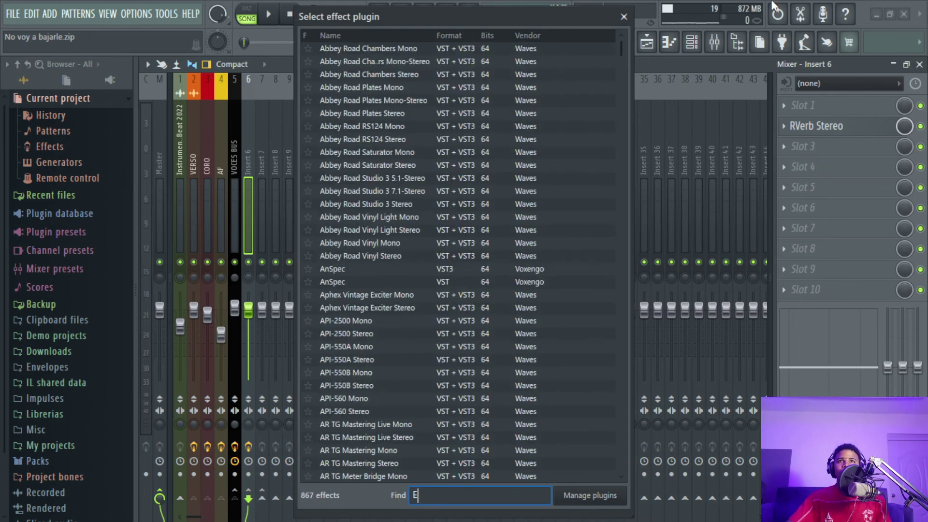
{"action": "type", "text": "EQ2"}
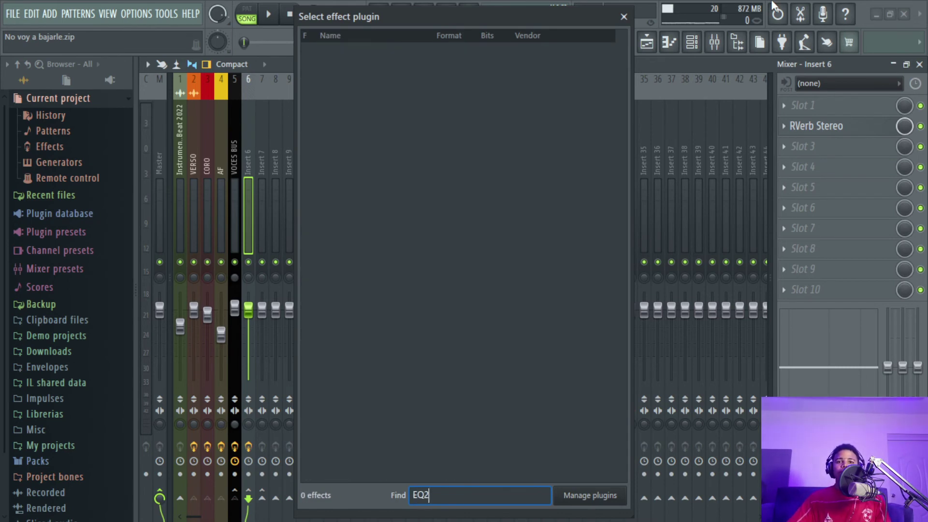
{"action": "key", "text": "Left"}
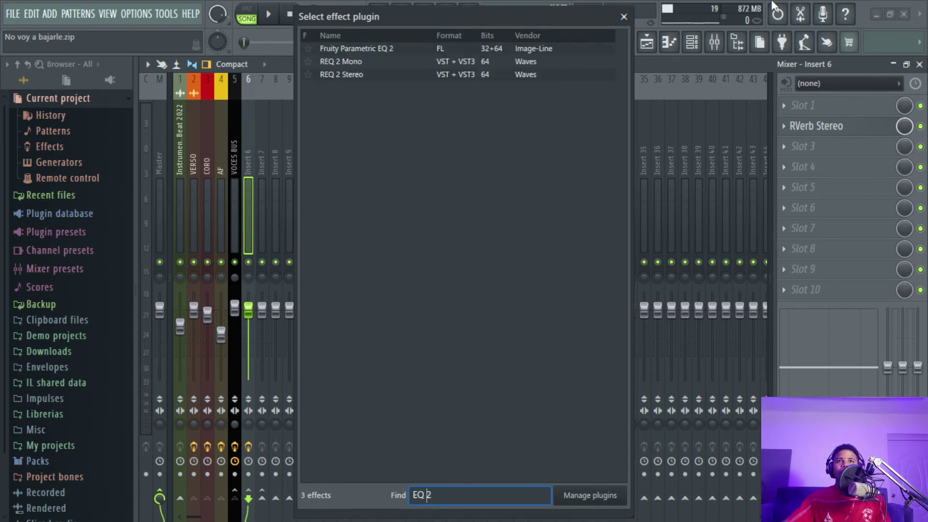
{"action": "key", "text": "Return"}
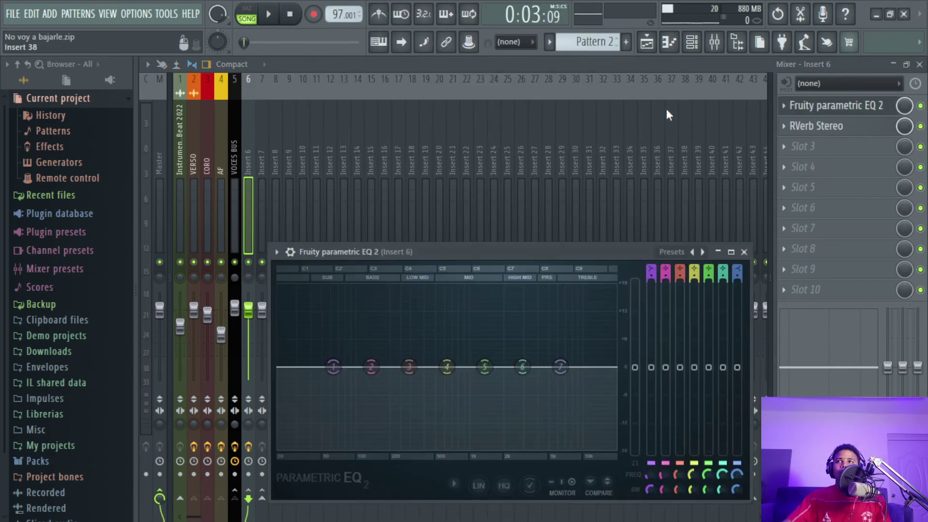
In Insert 6's Fruity Parametric EQ 2, change band 1 to High pass and band 7 to Low pass
{"action": "right_click", "coordinate": [321, 262]}
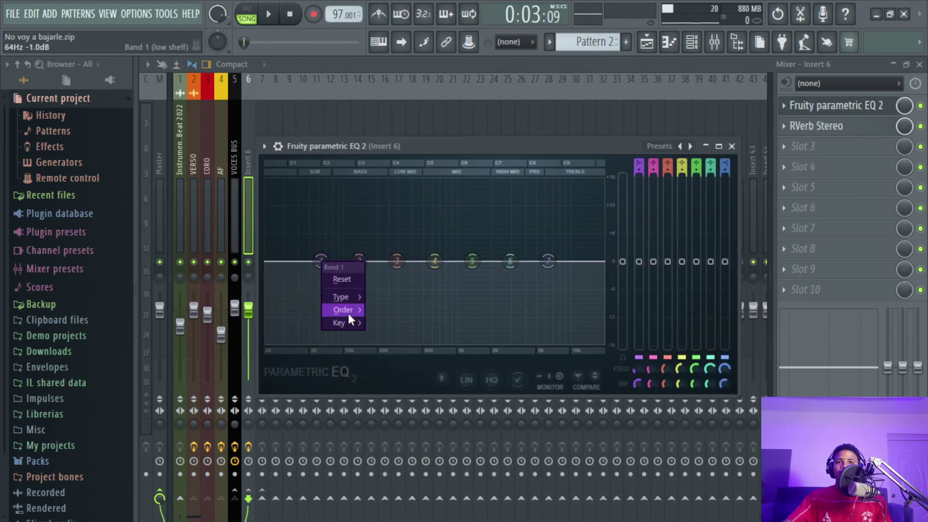
{"action": "mouse_move", "coordinate": [350, 297]}
{"action": "left_click", "coordinate": [392, 336]}
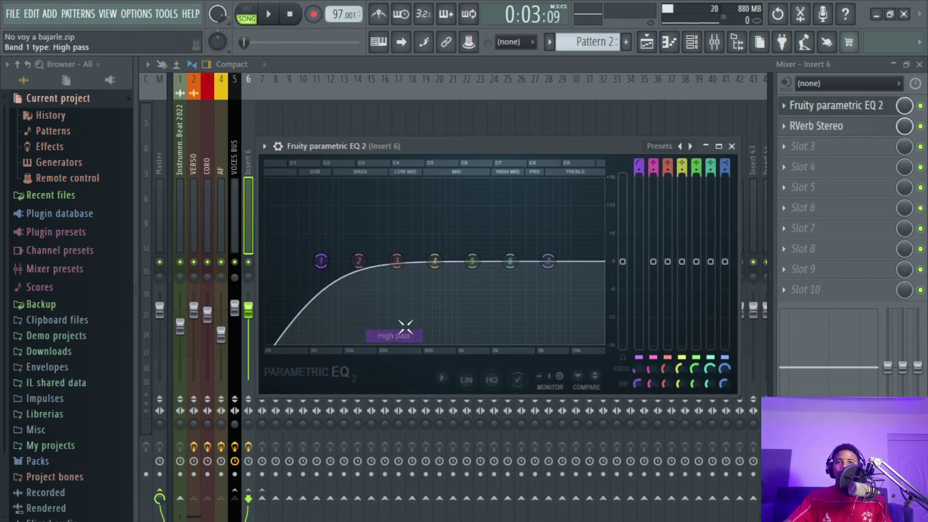
{"action": "right_click", "coordinate": [548, 262]}
{"action": "mouse_move", "coordinate": [564, 300]}
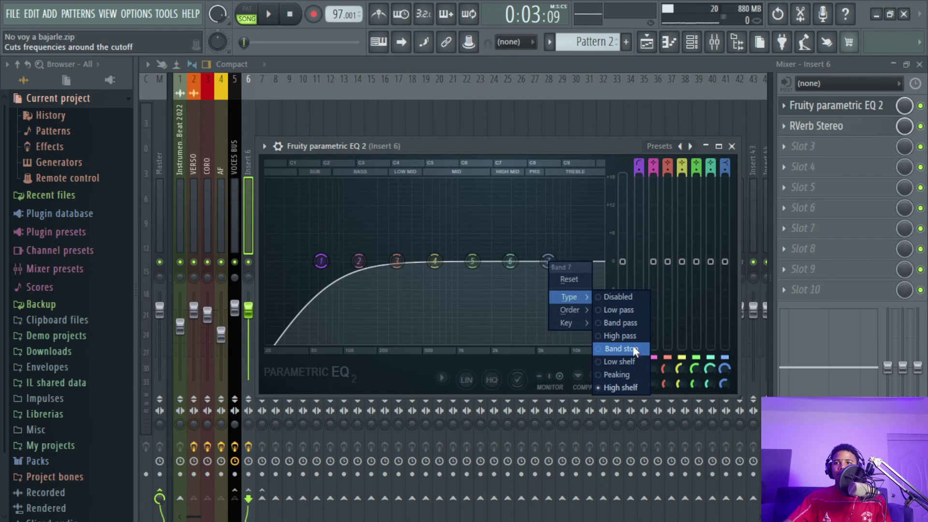
{"action": "left_click", "coordinate": [626, 311]}
Lower the low-pass cutoff to 4894 Hz and raise the high-pass cutoff to about 200 Hz in the reverb send's EQ
{"action": "left_click_drag", "start_coordinate": [548, 261], "coordinate": [535, 261]}
{"action": "key", "text": "space"}
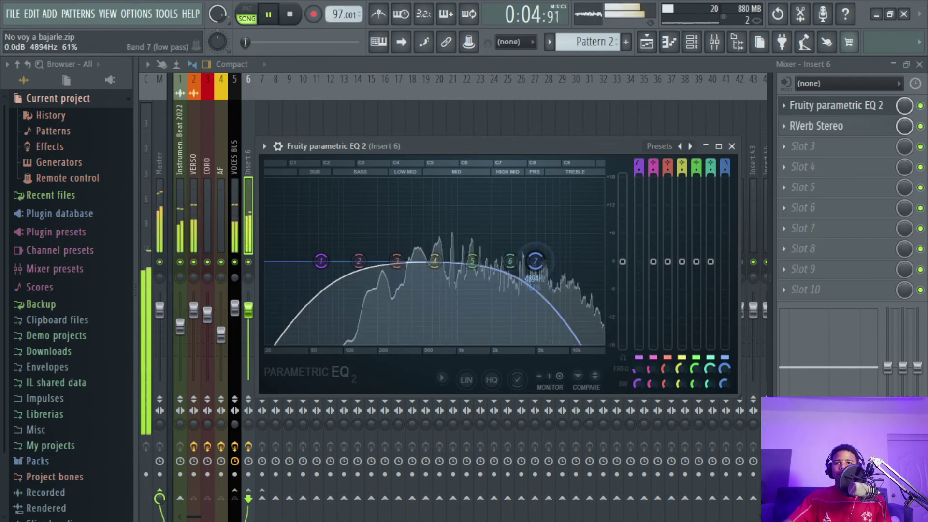
{"action": "key", "text": "space"}
{"action": "left_click_drag", "start_coordinate": [321, 261], "coordinate": [382, 261]}
{"action": "left_click", "coordinate": [732, 146]}
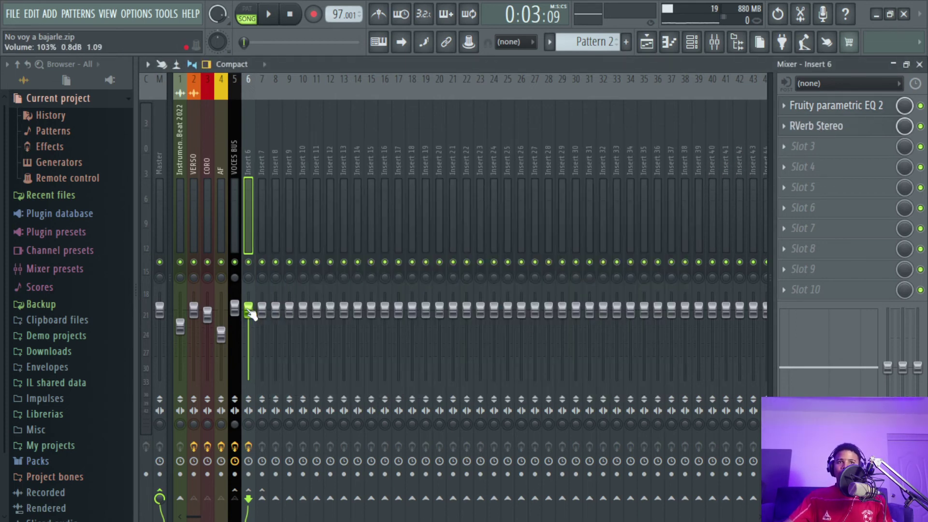
During playback, pull the Insert 6 reverb send's volume far down and mute Insert 7
{"action": "key", "text": "space"}
{"action": "left_click_drag", "start_coordinate": [249, 379], "coordinate": [249, 369]}
{"action": "left_click", "coordinate": [262, 262]}
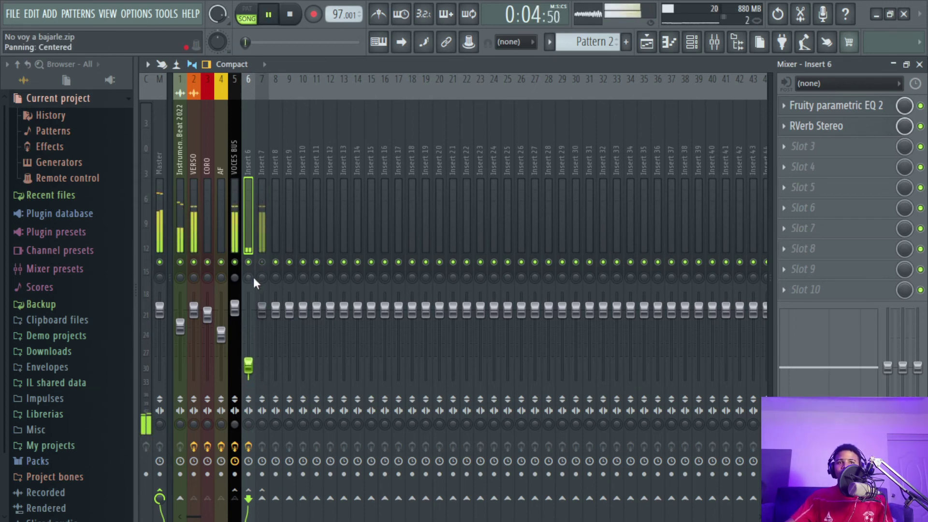
Set the vocal bus volume to 106 % (1.3 dB) while comparing it with the instrumental track
{"action": "left_click", "coordinate": [234, 305]}
{"action": "left_click_drag", "start_coordinate": [235, 304], "coordinate": [235, 306]}
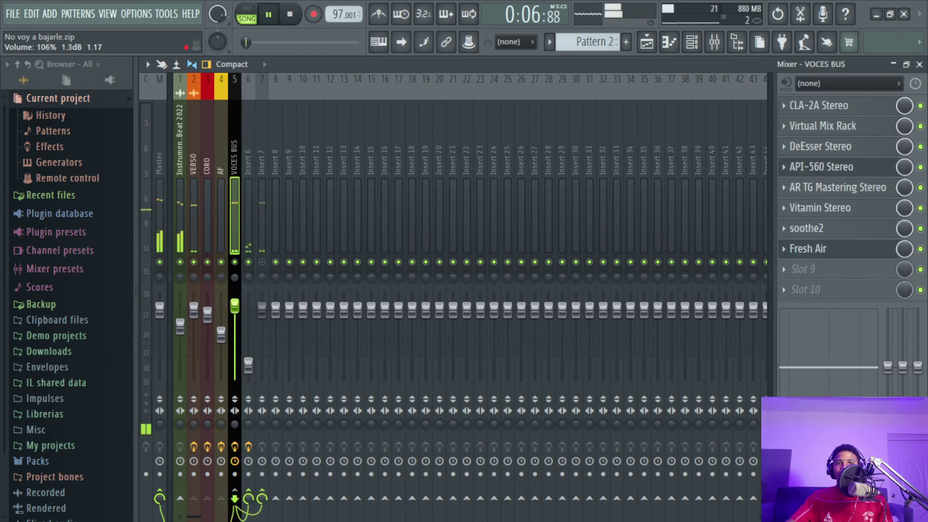
{"action": "left_click", "coordinate": [182, 232]}
{"action": "left_click", "coordinate": [236, 233]}
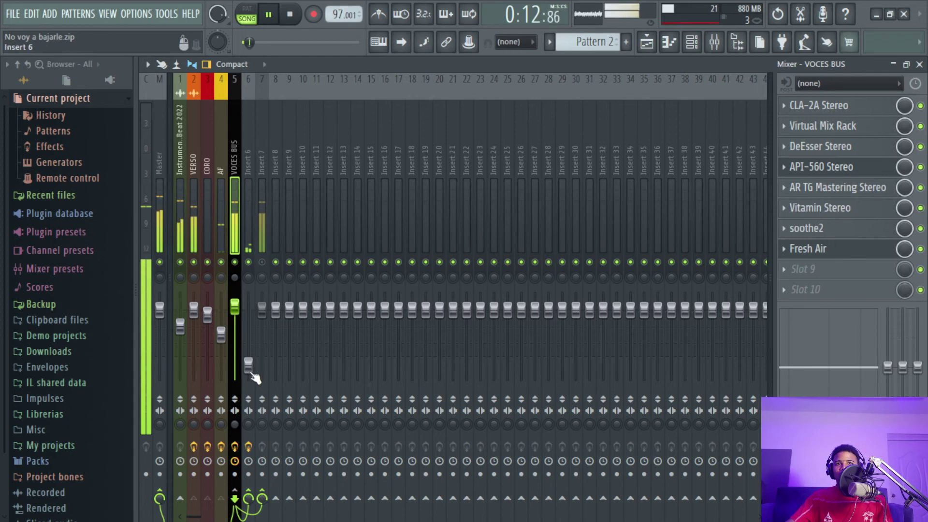
Raise Insert 6's volume to 45 % (-14.3 dB) and set the instrumental track to 74 % (-6.1 dB) during playback
{"action": "left_click_drag", "start_coordinate": [249, 365], "coordinate": [248, 354]}
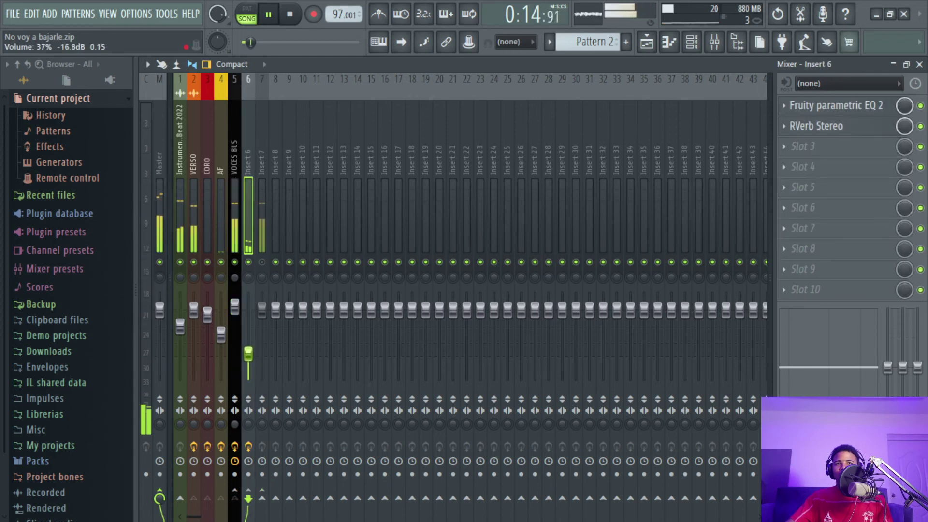
{"action": "left_click", "coordinate": [180, 328]}
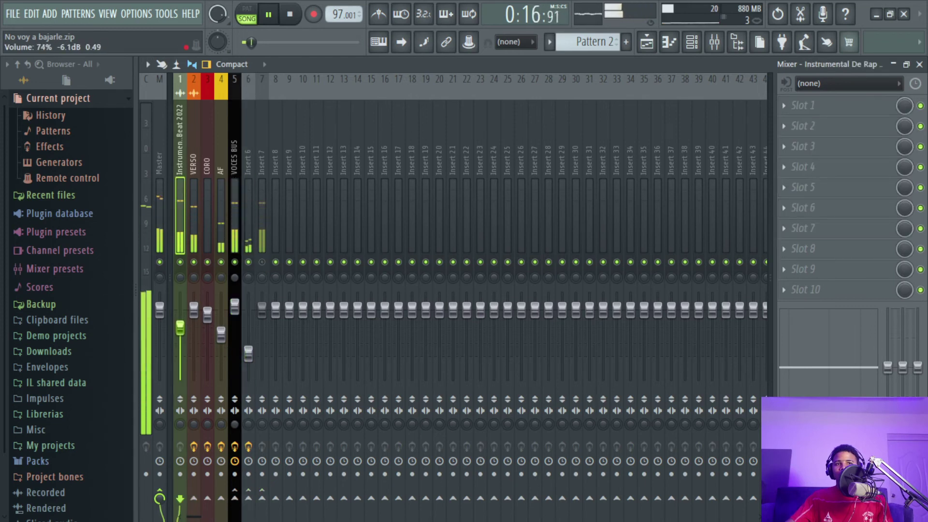
{"action": "left_click_drag", "start_coordinate": [248, 353], "coordinate": [248, 348]}
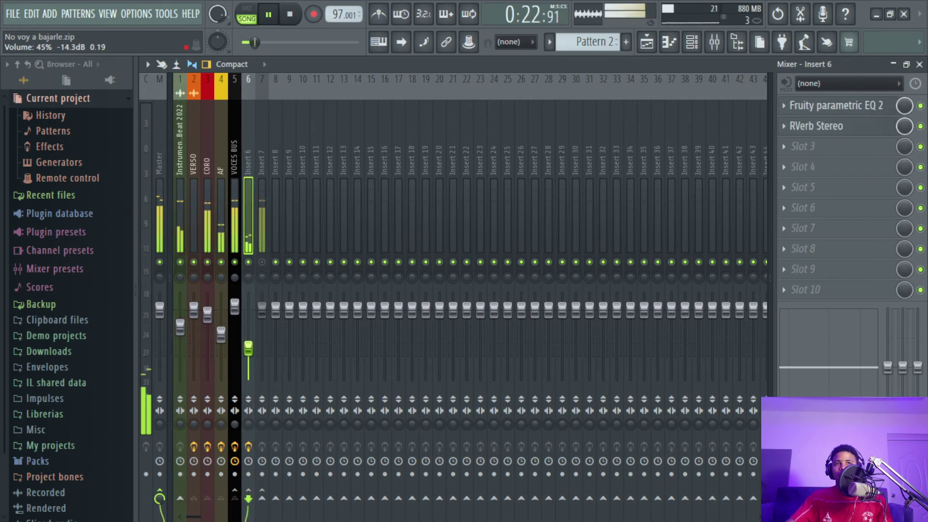
Lower the muted Insert 7's volume to near its minimum and raise Insert 6 to 55 %
{"action": "left_click_drag", "start_coordinate": [261, 307], "coordinate": [262, 380]}
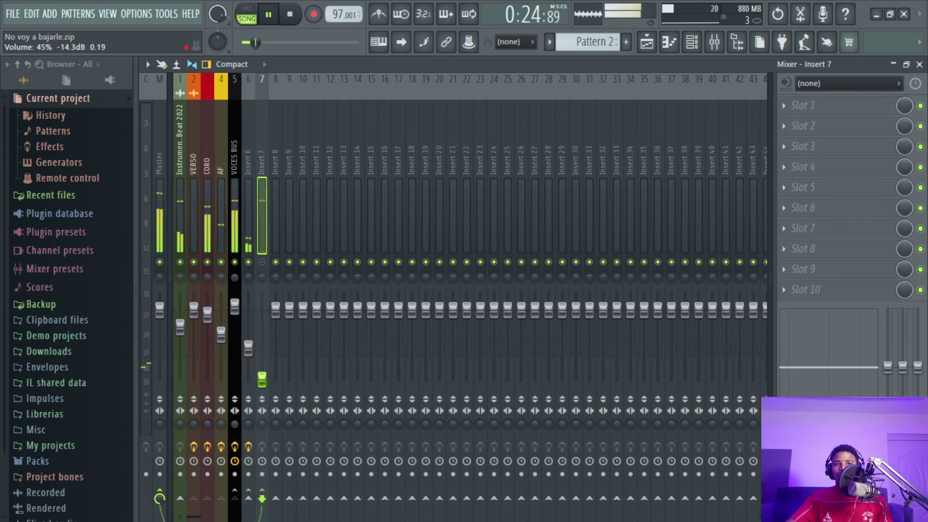
{"action": "left_click_drag", "start_coordinate": [249, 348], "coordinate": [249, 342]}
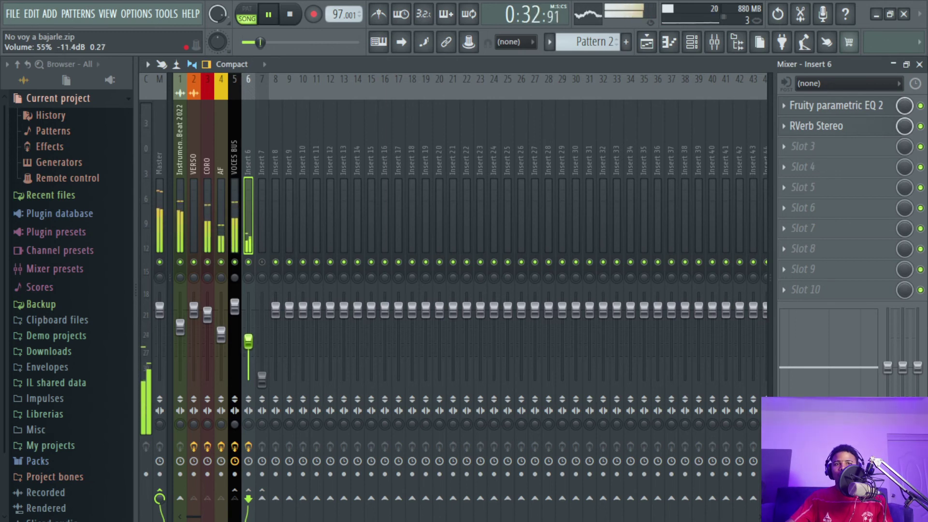
Restart playback and review the EQ curve on the Insert 6 reverb send
{"action": "key", "text": "space"}
{"action": "key", "text": "space"}
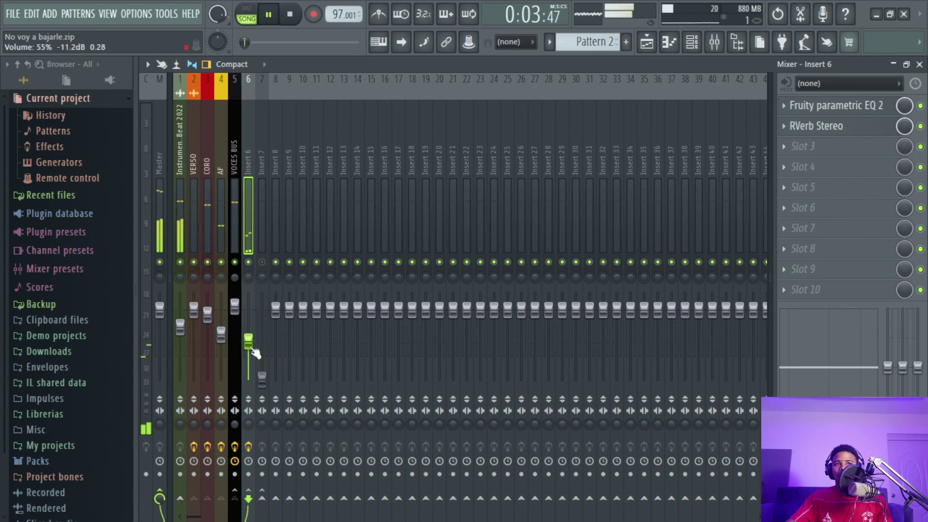
{"action": "left_click", "coordinate": [892, 111]}
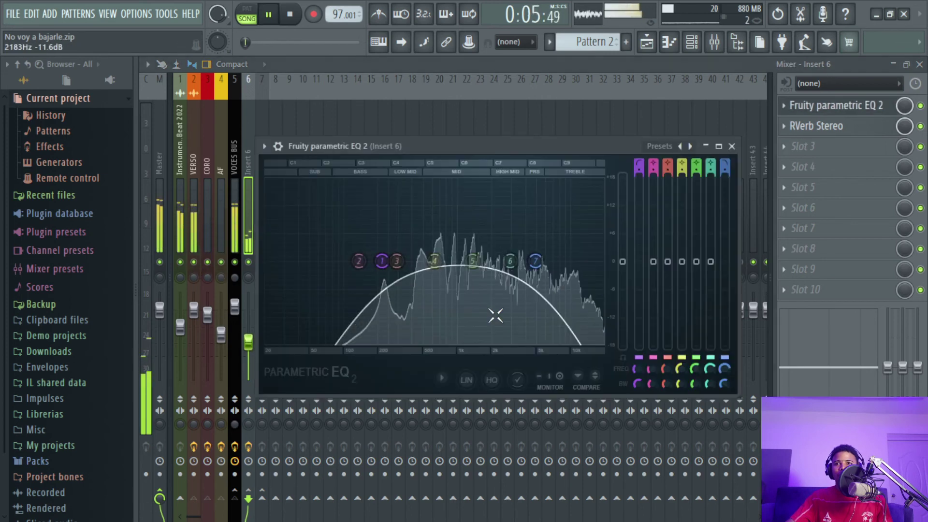
{"action": "left_click", "coordinate": [732, 146]}
Slice the Track 2 verse clip on both sides of the silent gap before bar 4 and remove the silent section
{"action": "left_click", "coordinate": [647, 42]}
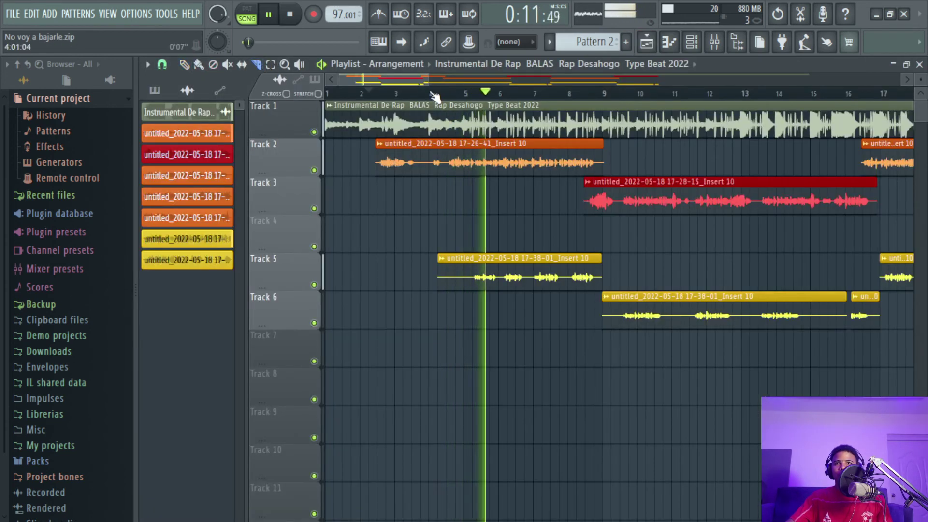
{"action": "scroll", "coordinate": [423, 104], "scroll_direction": "up", "scroll_amount": 3}
{"action": "key", "text": "space"}
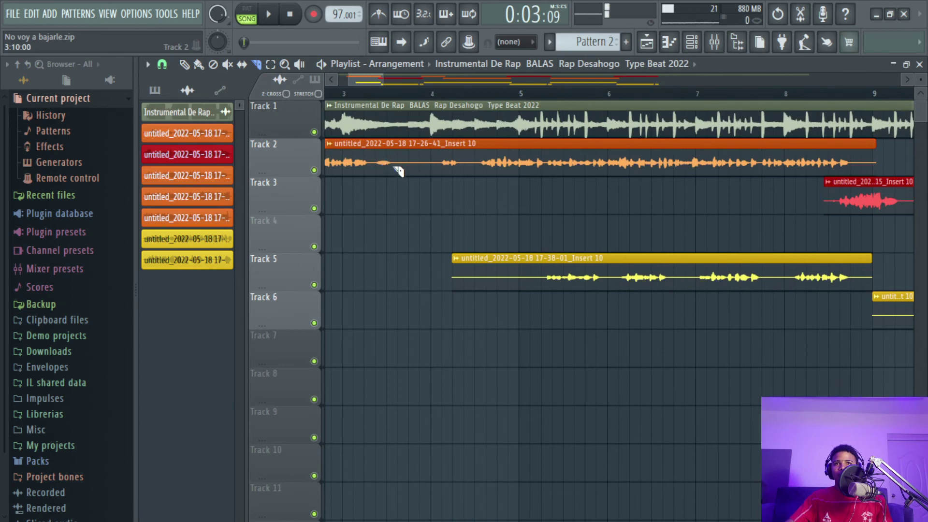
{"action": "left_click", "coordinate": [393, 157]}
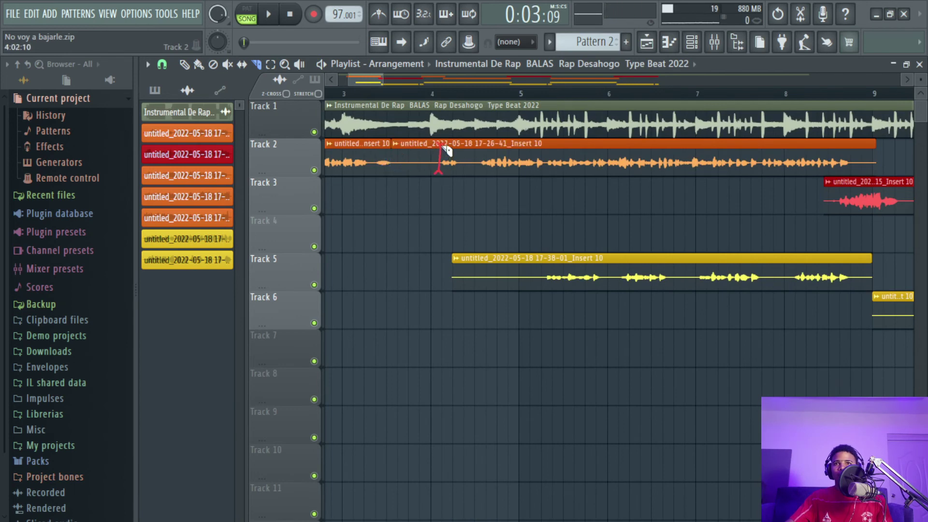
{"action": "left_click_drag", "start_coordinate": [443, 146], "coordinate": [442, 143]}
Play from just after bar 3, lower Insert 6's volume to 49 % (-12.9 dB), and stop playback
{"action": "left_click", "coordinate": [355, 93]}
{"action": "key", "text": "space"}
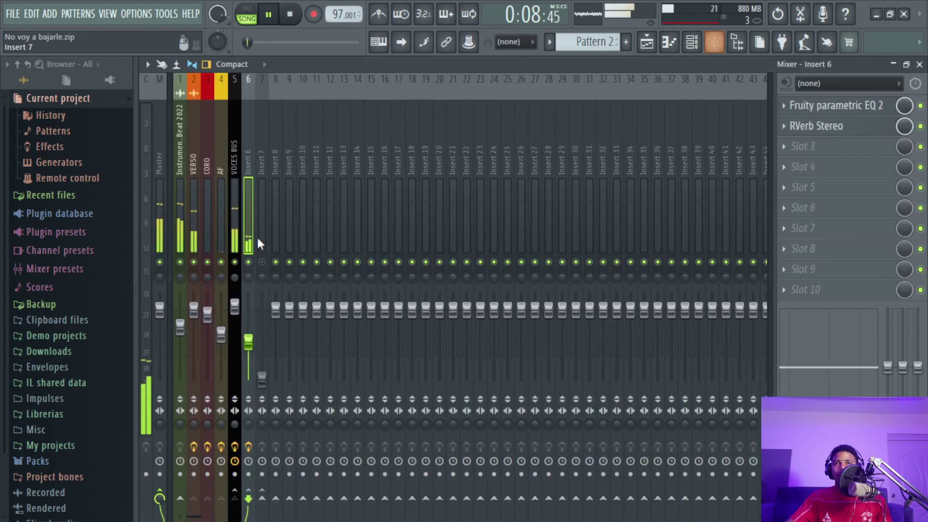
{"action": "key", "text": "F9"}
{"action": "left_click_drag", "start_coordinate": [251, 343], "coordinate": [252, 347]}
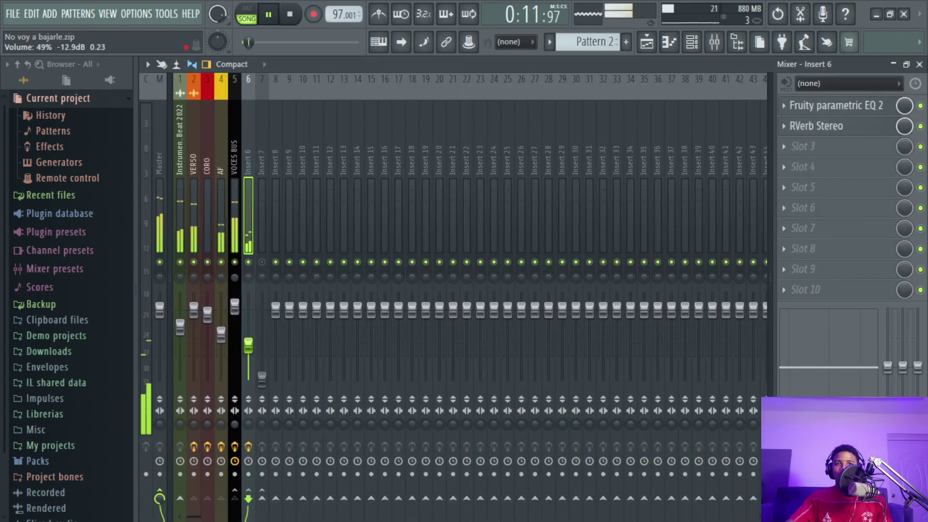
{"action": "key", "text": "space"}
Load H-Delay Stereo in the first effect slot of Insert 7
{"action": "left_click", "coordinate": [263, 237]}
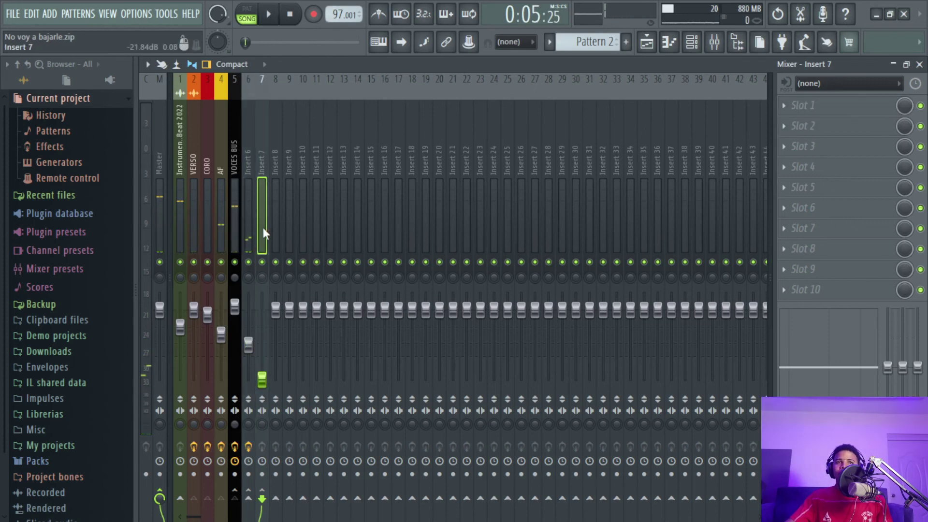
{"action": "left_click", "coordinate": [818, 107]}
{"action": "left_click", "coordinate": [555, 31]}
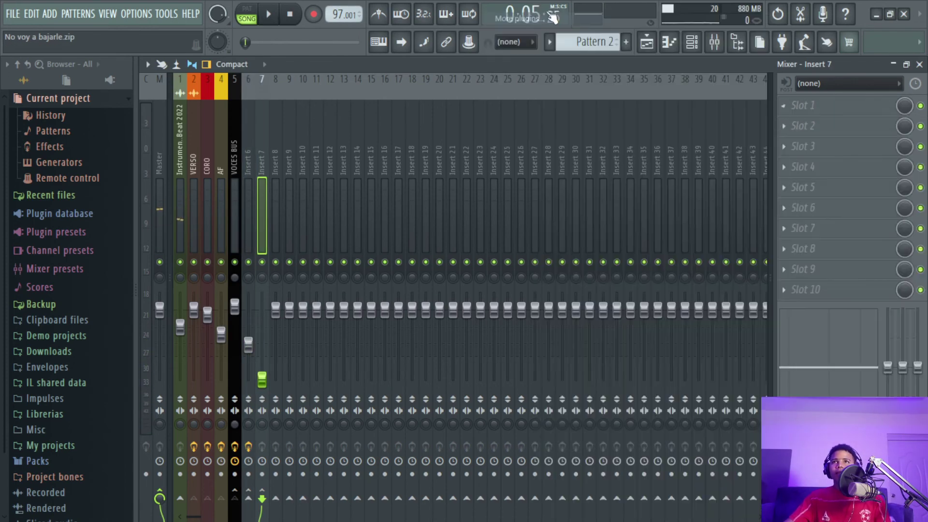
{"action": "type", "text": "H-D"}
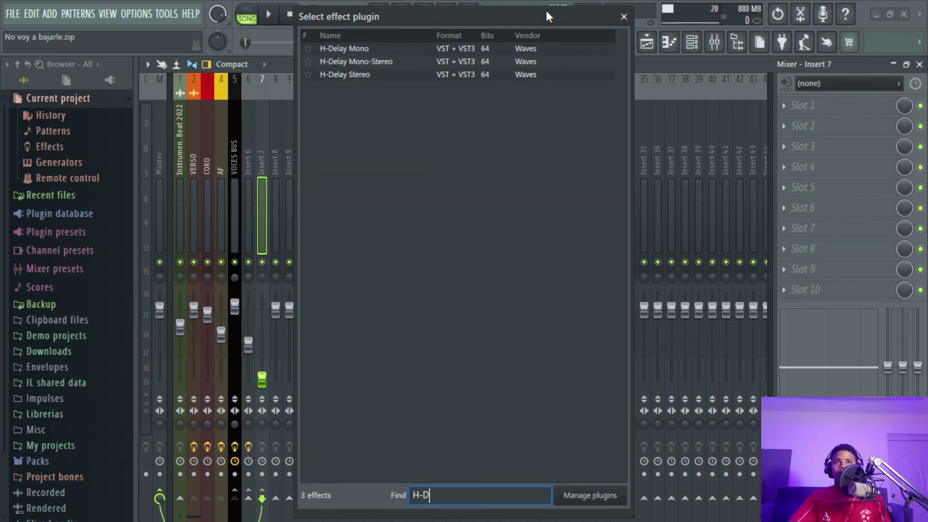
{"action": "double_click", "coordinate": [392, 75]}
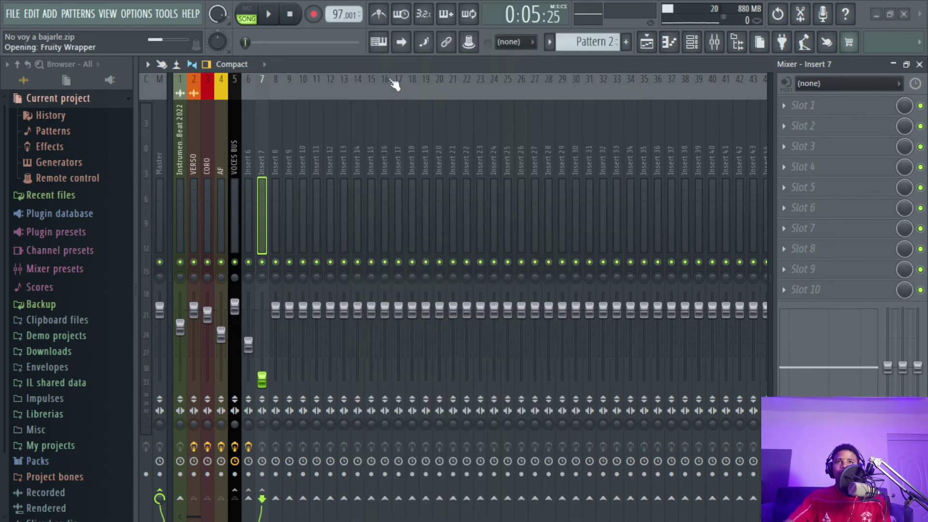
Configure H-Delay with adjusted hipass and lowpass filters, a 1/4 delay, Ping Pong enabled, feedback 30, and Analog off
{"action": "left_click_drag", "start_coordinate": [426, 289], "coordinate": [425, 277]}
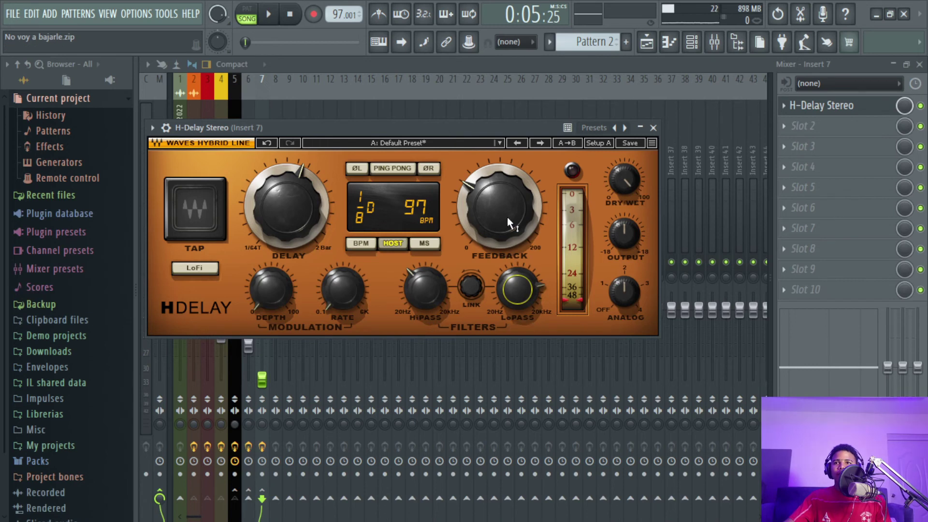
{"action": "left_click_drag", "start_coordinate": [283, 207], "coordinate": [283, 196]}
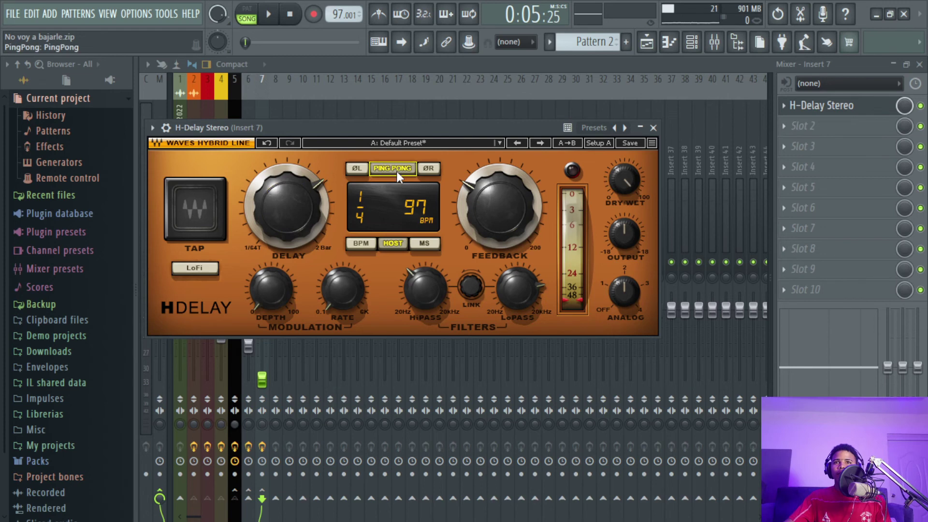
{"action": "left_click", "coordinate": [502, 201]}
{"action": "type", "text": "30"}
{"action": "key", "text": "Return"}
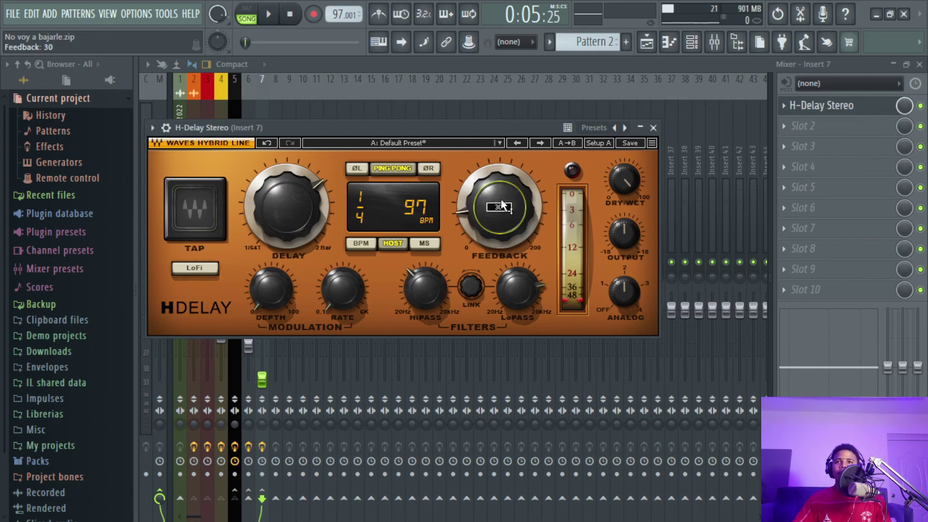
{"action": "left_click_drag", "start_coordinate": [640, 292], "coordinate": [640, 310]}
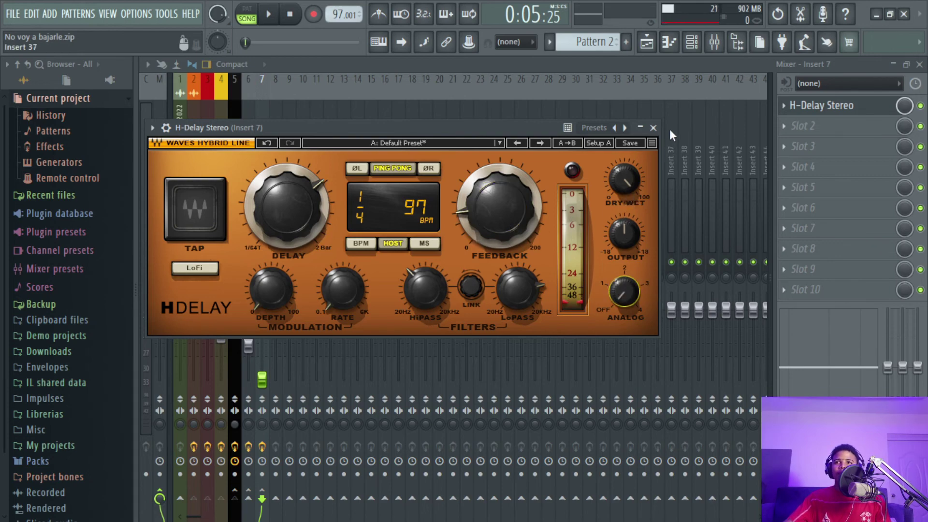
{"action": "left_click", "coordinate": [653, 128]}
Add Fruity Reeverb 2 after the delay on Insert 7, adjust its stereo separation, and lower its slot mix level
{"action": "left_click", "coordinate": [803, 126]}
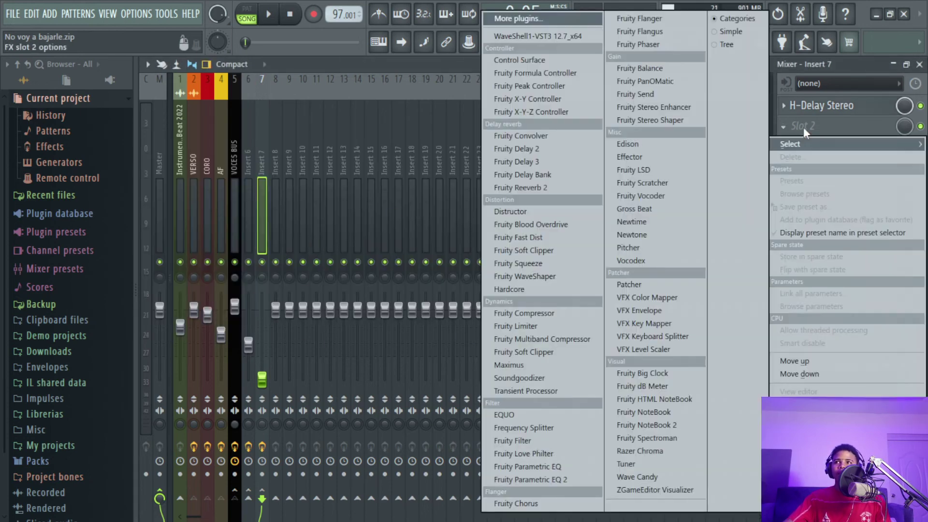
{"action": "left_click", "coordinate": [540, 188]}
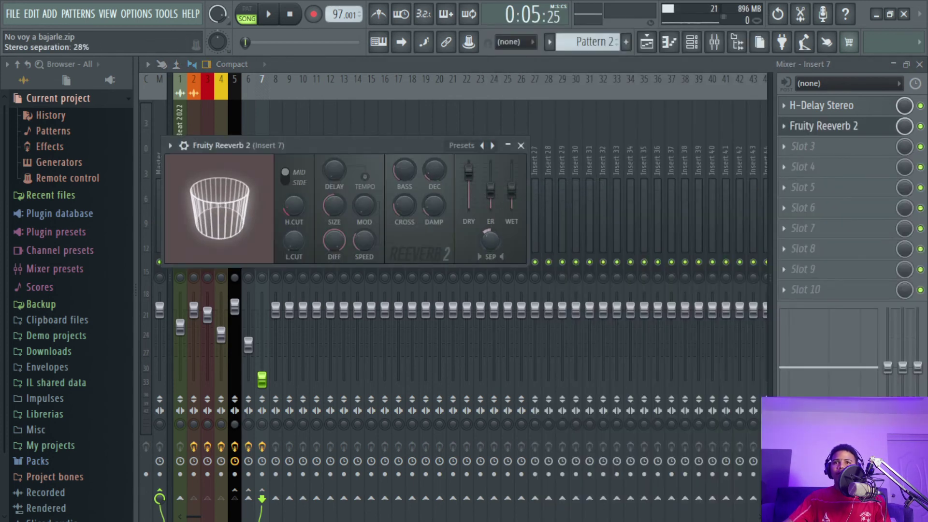
{"action": "left_click", "coordinate": [521, 146]}
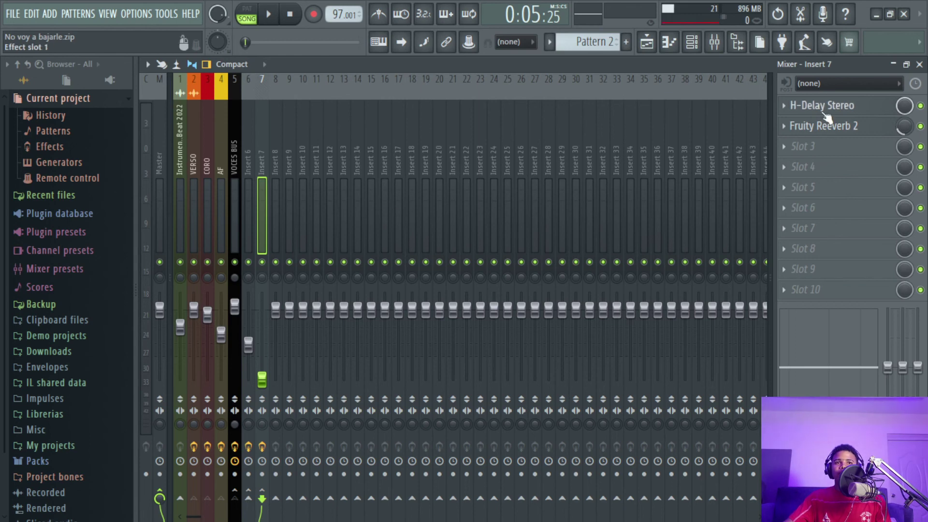
Raise Insert 7's volume to 24 % (-22.1 dB) and set Insert 6 to 47 % (-13.7 dB) during playback
{"action": "key", "text": "space"}
{"action": "left_click_drag", "start_coordinate": [269, 388], "coordinate": [262, 363]}
{"action": "left_click", "coordinate": [248, 345]}
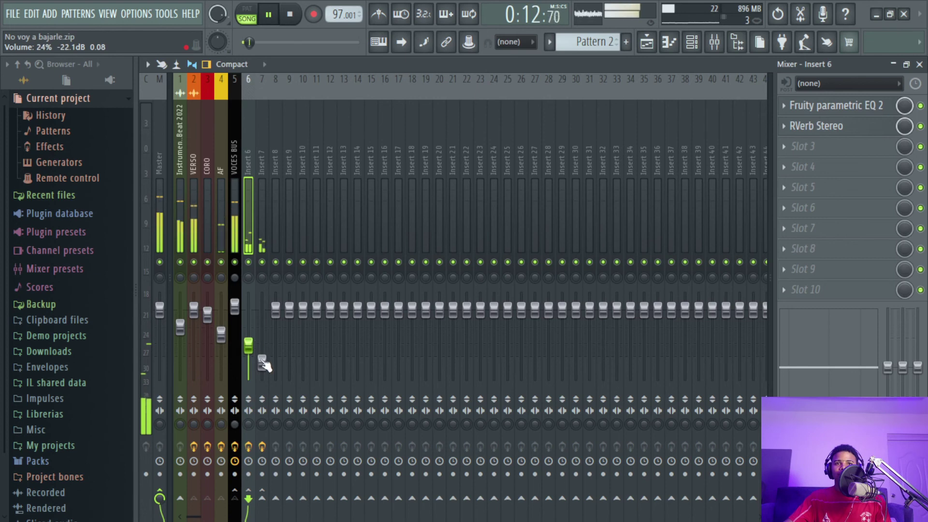
{"action": "left_click", "coordinate": [182, 234]}
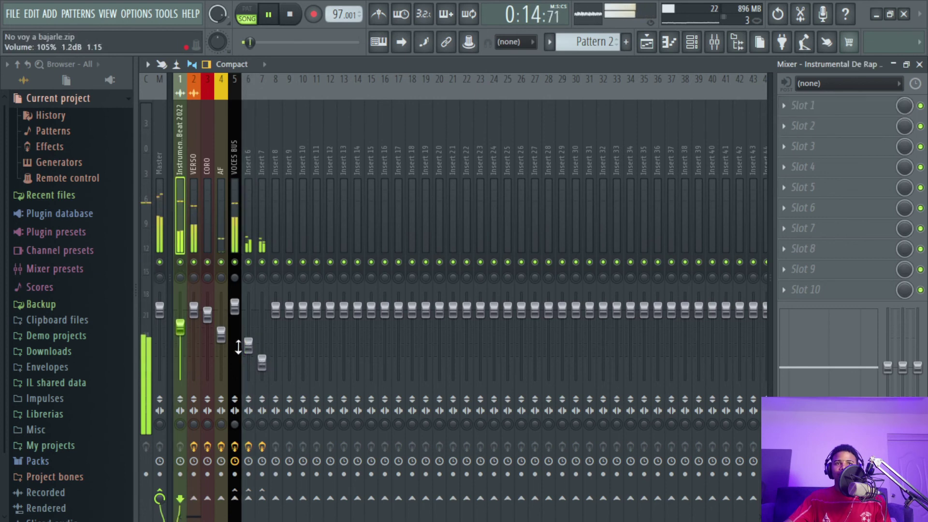
{"action": "left_click_drag", "start_coordinate": [248, 345], "coordinate": [248, 346]}
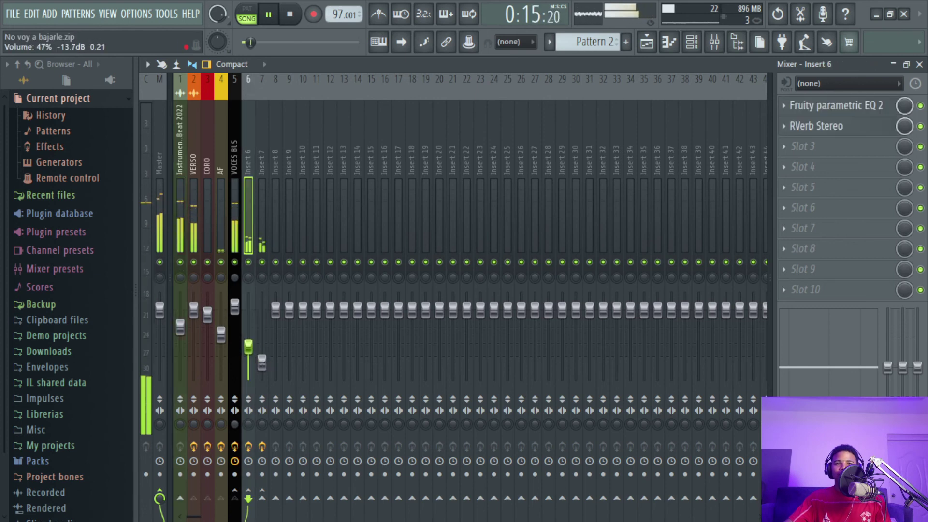
Compare the instrumental, vocal bus and verse levels, and lower Insert 7's volume to 22 % (-23.1 dB)
{"action": "left_click", "coordinate": [179, 215]}
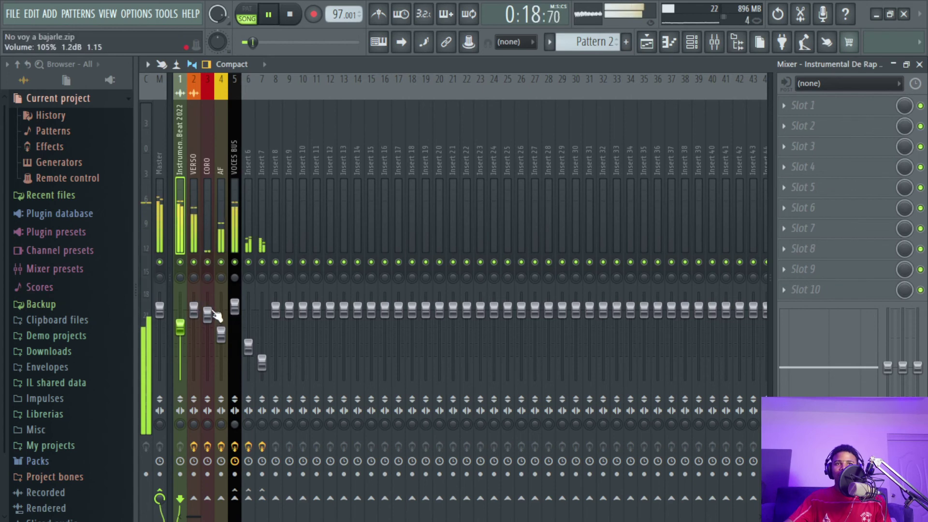
{"action": "left_click", "coordinate": [235, 230]}
{"action": "left_click", "coordinate": [195, 226]}
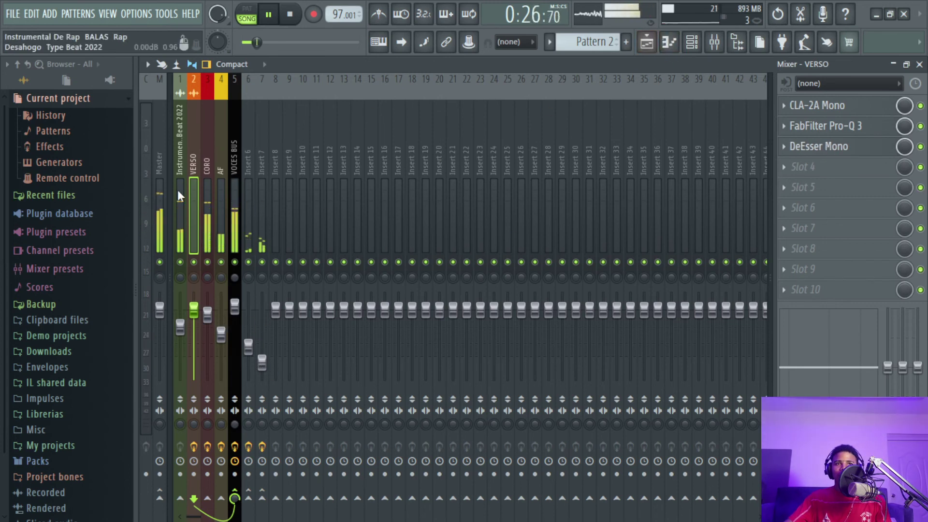
{"action": "left_click", "coordinate": [262, 362]}
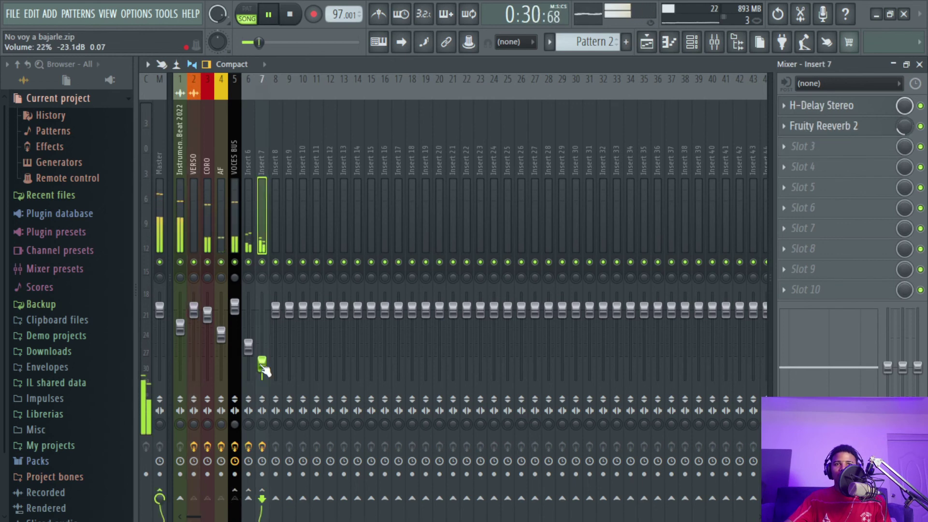
{"action": "left_click", "coordinate": [160, 194]}
Review the verse and chorus clips across the playlist arrangement and stop playback
{"action": "left_click", "coordinate": [646, 42]}
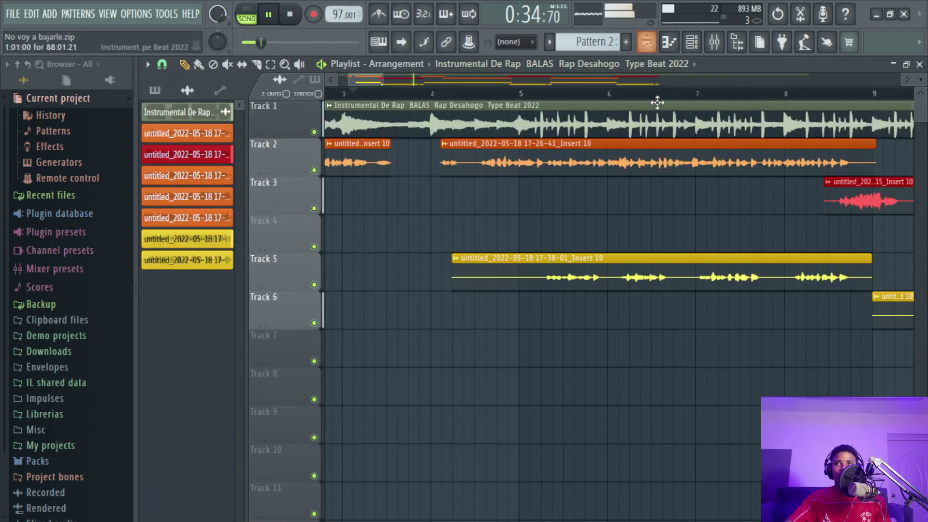
{"action": "scroll", "coordinate": [663, 102], "scroll_direction": "down", "scroll_amount": 3}
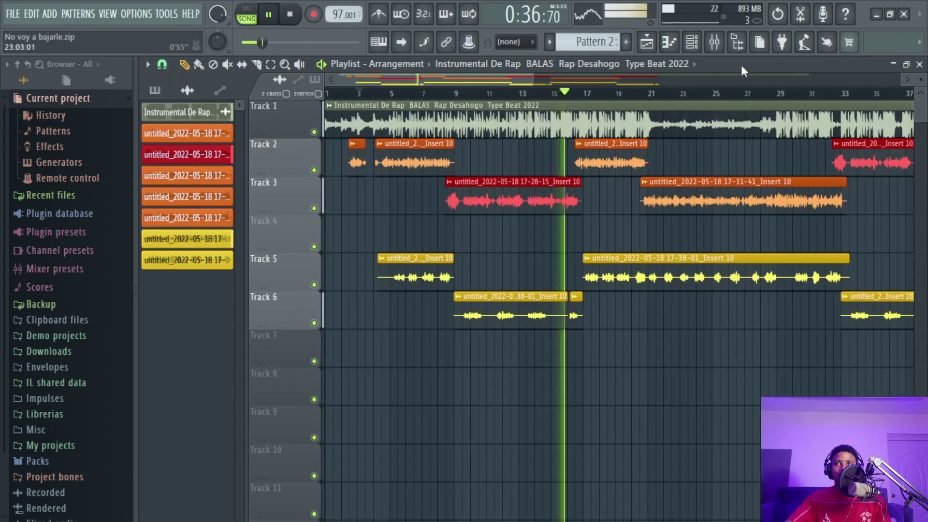
{"action": "scroll", "coordinate": [450, 101], "scroll_direction": "up", "scroll_amount": 3}
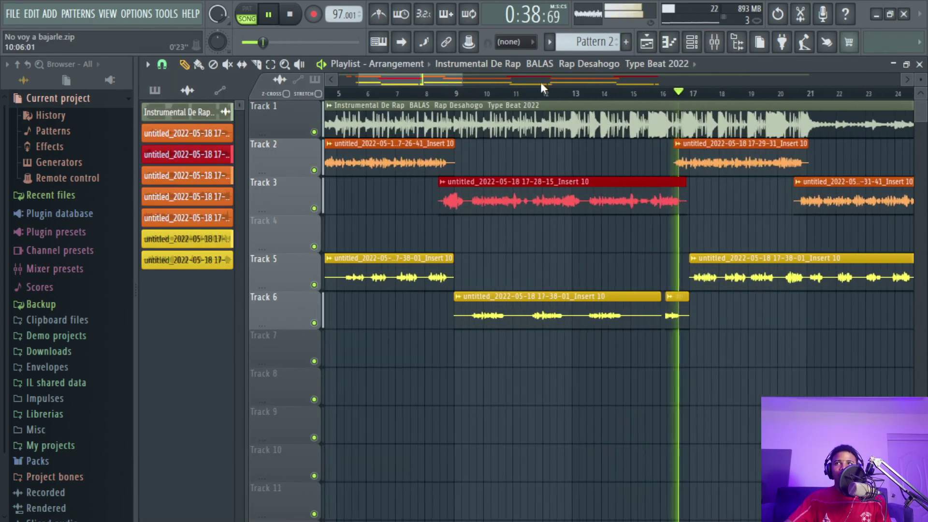
{"action": "key", "text": "space"}
Load Auto-Tune Artist on the CORO track and move it to the first effect slot, ahead of CLA-2A
{"action": "left_click", "coordinate": [715, 45]}
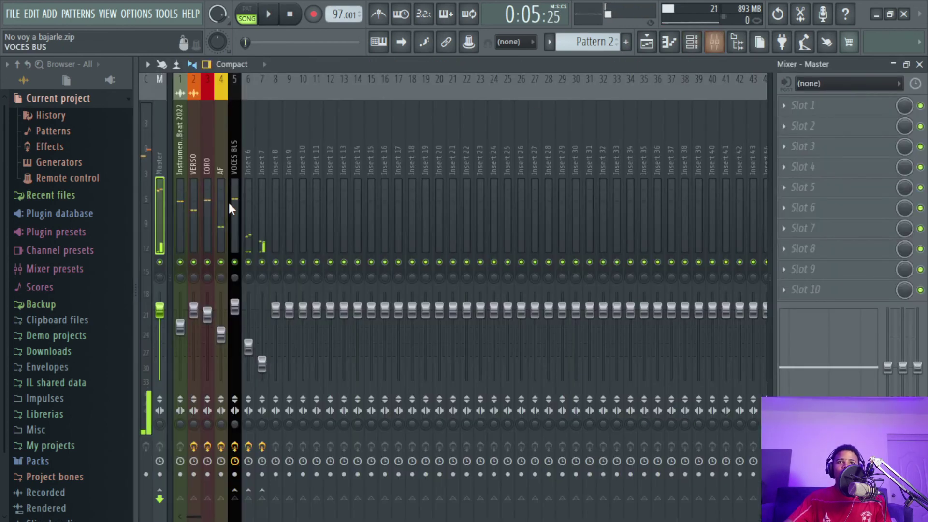
{"action": "left_click", "coordinate": [203, 186]}
{"action": "left_click", "coordinate": [840, 167]}
{"action": "left_click", "coordinate": [544, 21]}
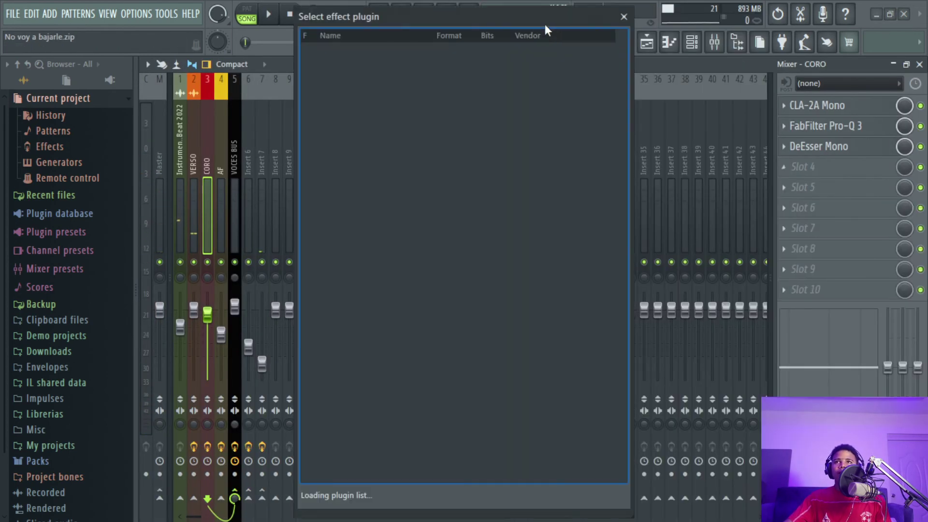
{"action": "type", "text": "AUTO"}
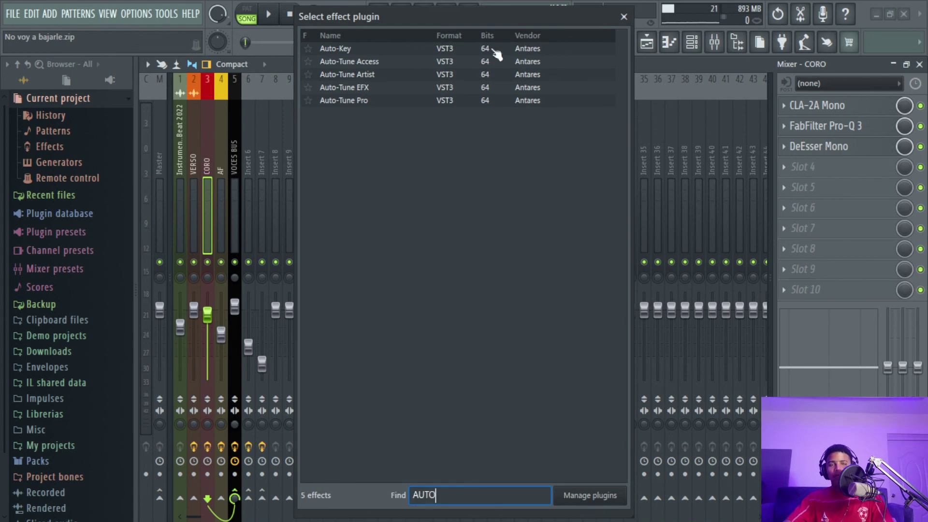
{"action": "left_click", "coordinate": [390, 75]}
{"action": "double_click", "coordinate": [391, 75]}
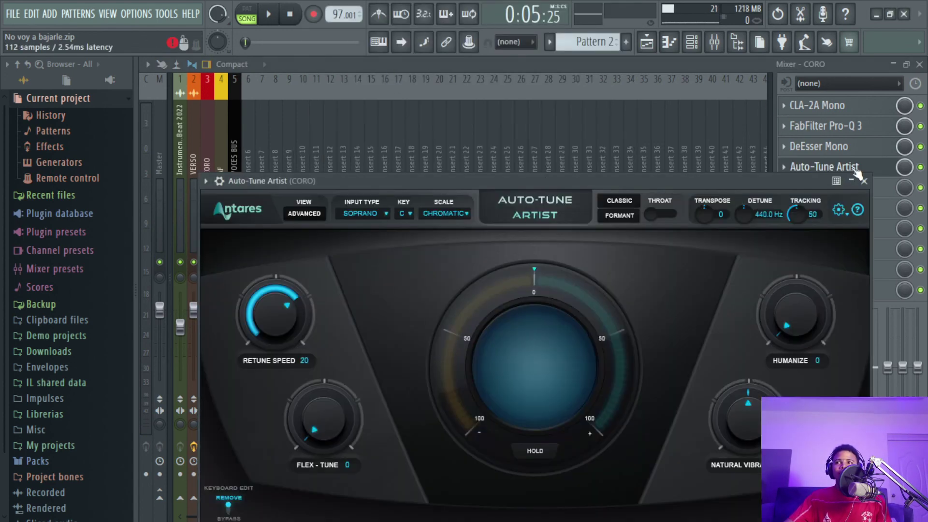
{"action": "left_click_drag", "start_coordinate": [853, 169], "coordinate": [859, 110]}
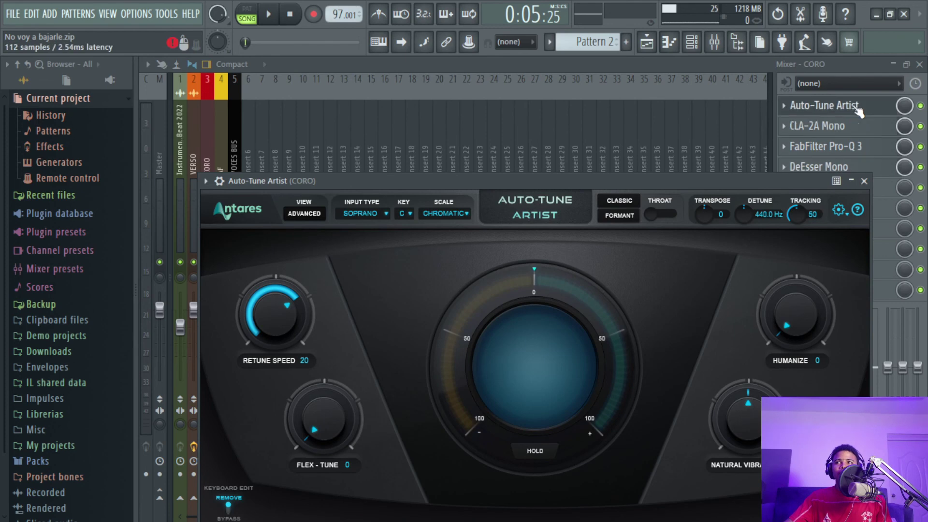
{"action": "left_click", "coordinate": [858, 109]}
{"action": "left_click", "coordinate": [859, 109]}
Start playback and set Auto-Tune Artist's input type to Low Male
{"action": "key", "text": "space"}
{"action": "left_click_drag", "start_coordinate": [543, 178], "coordinate": [530, 100]}
{"action": "left_click", "coordinate": [361, 130]}
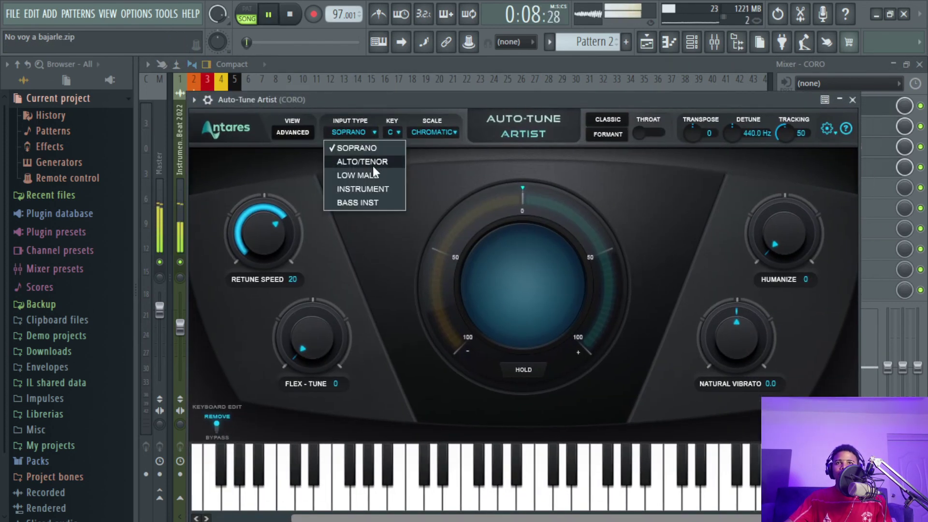
{"action": "left_click", "coordinate": [376, 174]}
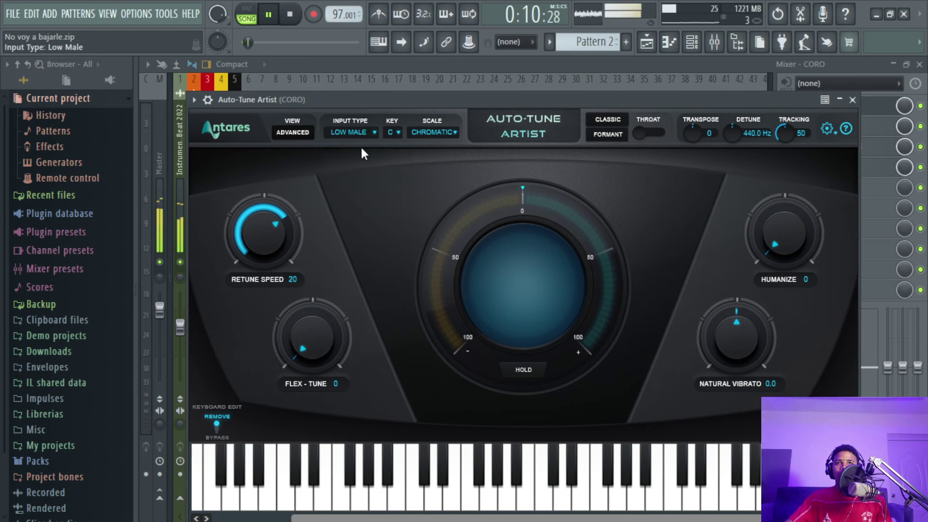
Play the song from the red chorus clip and reopen Auto-Tune Artist on the CORO track to monitor its pitch
{"action": "left_click", "coordinate": [647, 42]}
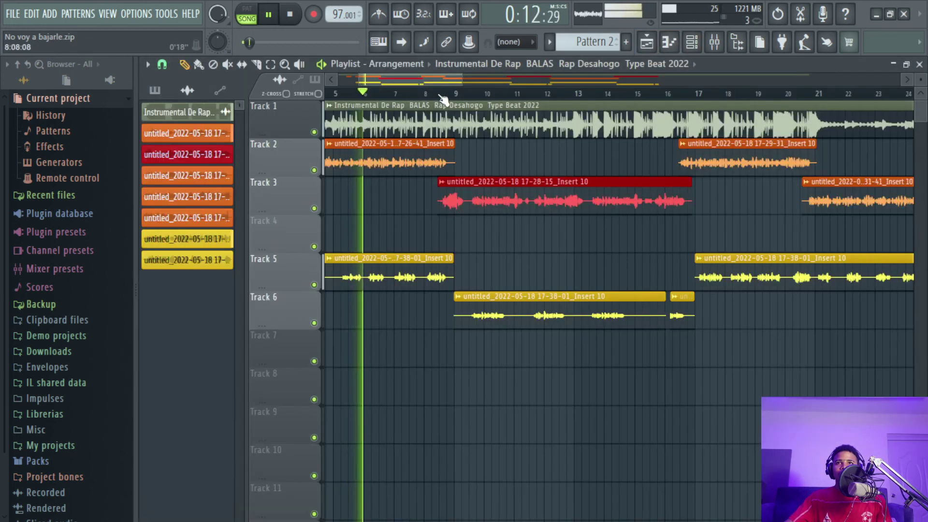
{"action": "left_click", "coordinate": [720, 48]}
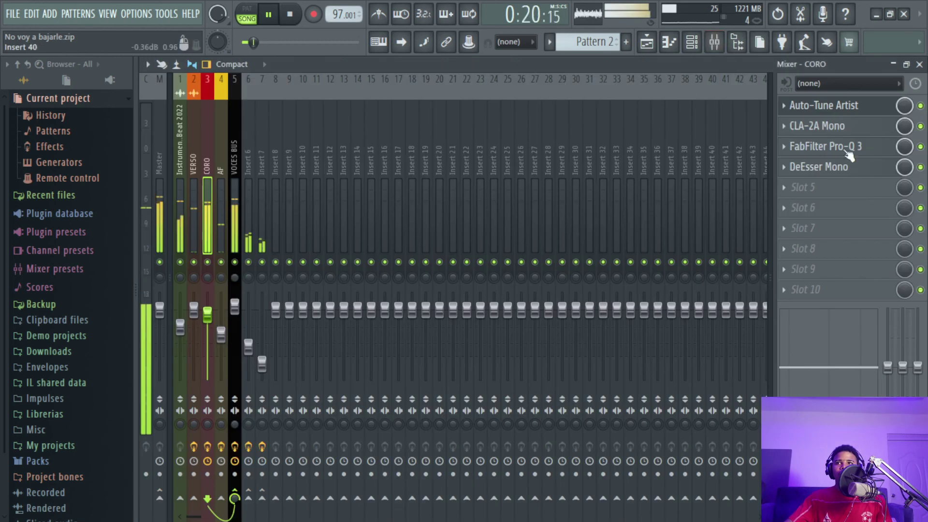
{"action": "left_click", "coordinate": [853, 106]}
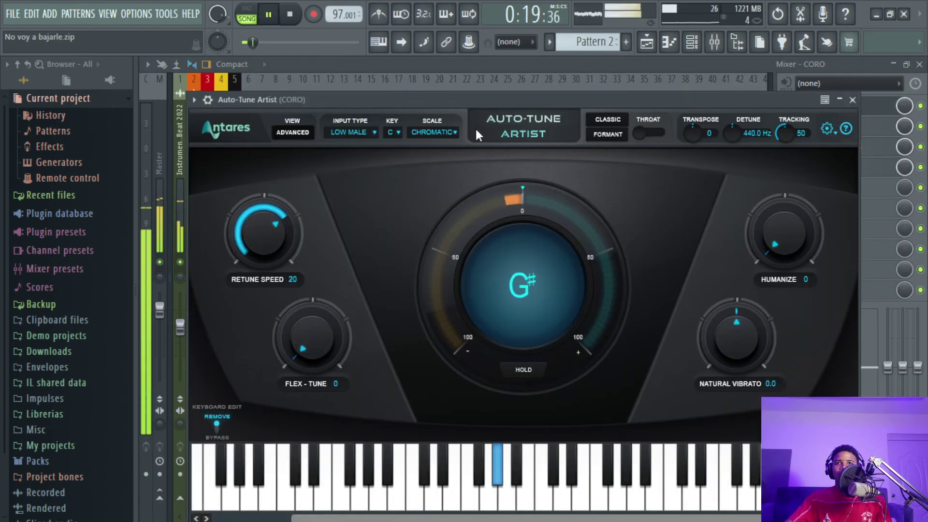
Monitor the chorus pitch in Auto-Tune Artist, then briefly play the red chorus clip from around bar 9 and stop playback
{"action": "left_click_drag", "start_coordinate": [481, 103], "coordinate": [483, 68]}
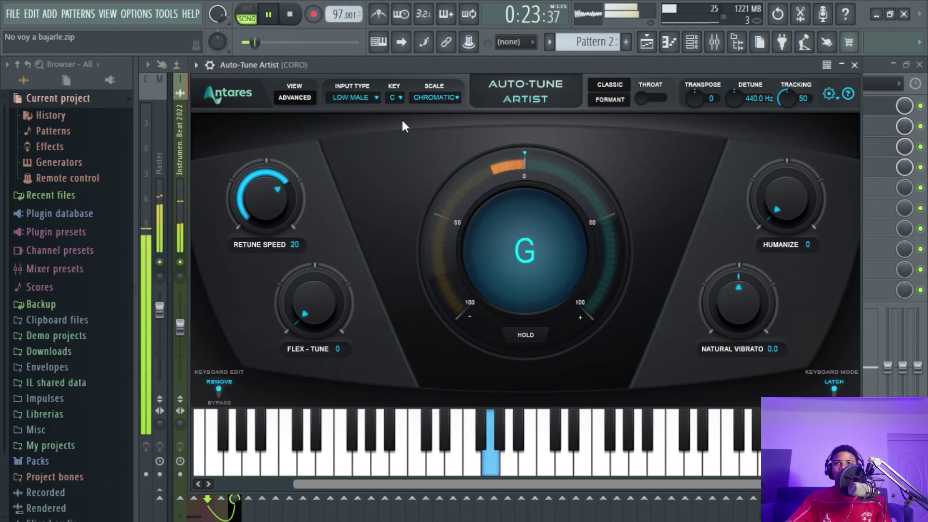
{"action": "key", "text": "space"}
{"action": "left_click", "coordinate": [693, 42]}
{"action": "left_click", "coordinate": [648, 44]}
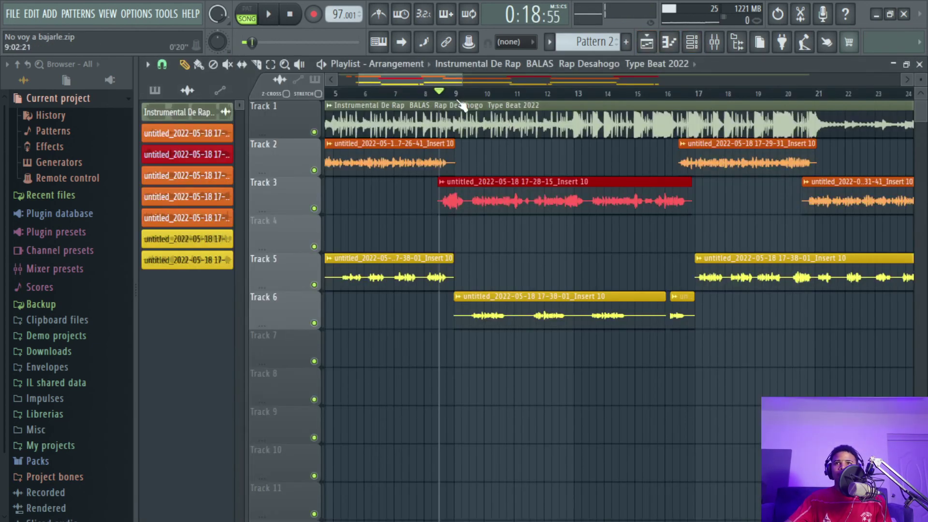
{"action": "key", "text": "space"}
{"action": "key", "text": "space"}
Add an FL Keys channel, play a reference note on its keyboard, and delete the channel
{"action": "left_click", "coordinate": [692, 42]}
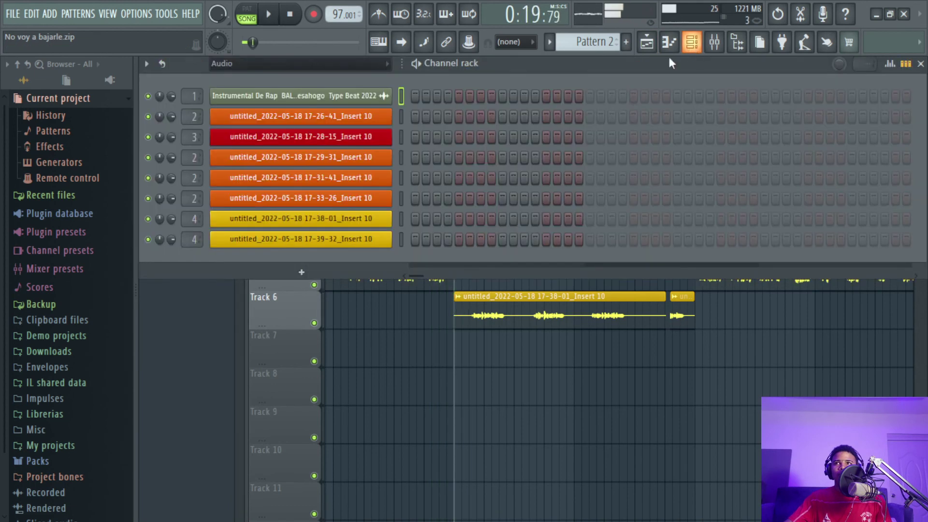
{"action": "left_click", "coordinate": [215, 272]}
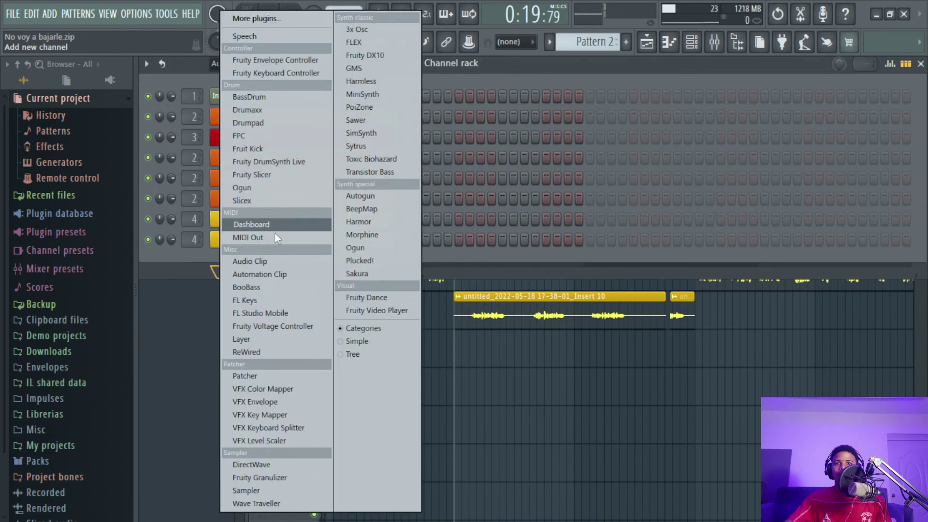
{"action": "left_click", "coordinate": [256, 300]}
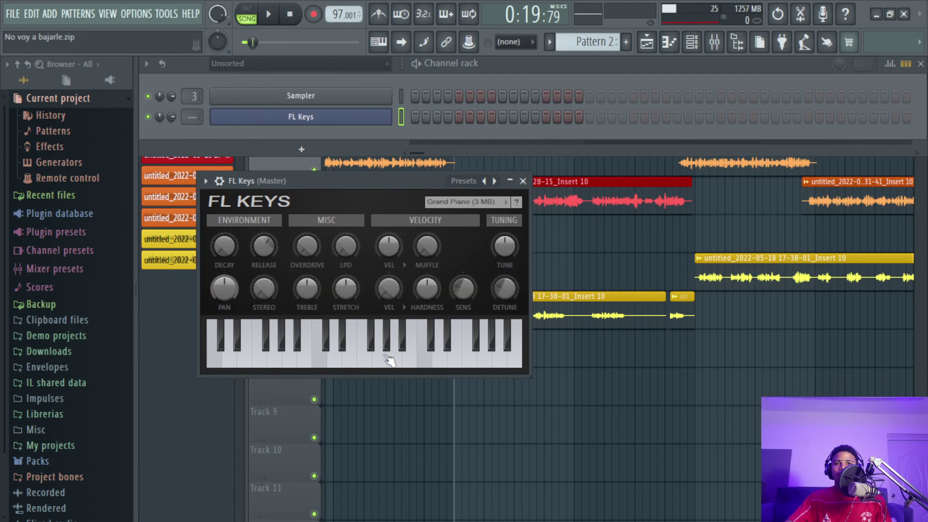
{"action": "left_click", "coordinate": [384, 357]}
{"action": "left_click", "coordinate": [385, 357]}
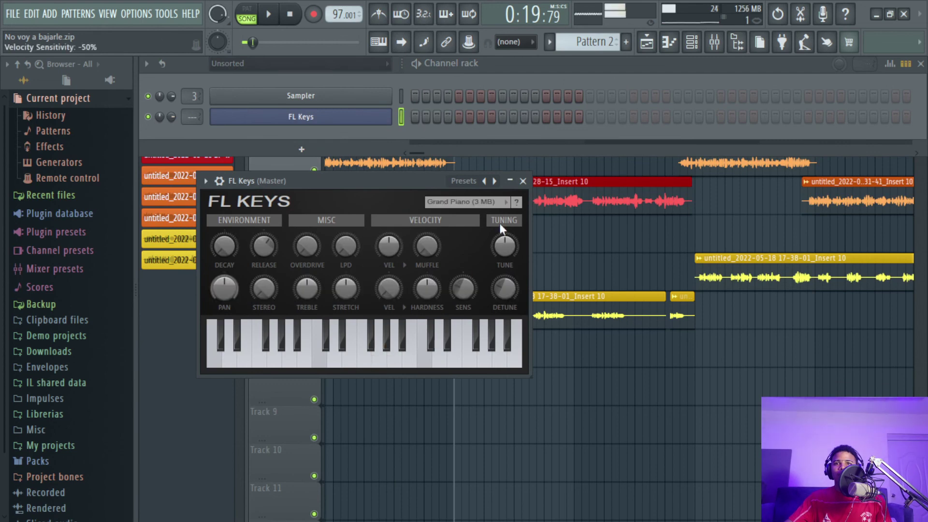
{"action": "left_click", "coordinate": [523, 180]}
{"action": "right_click", "coordinate": [375, 117]}
{"action": "left_click", "coordinate": [417, 248]}
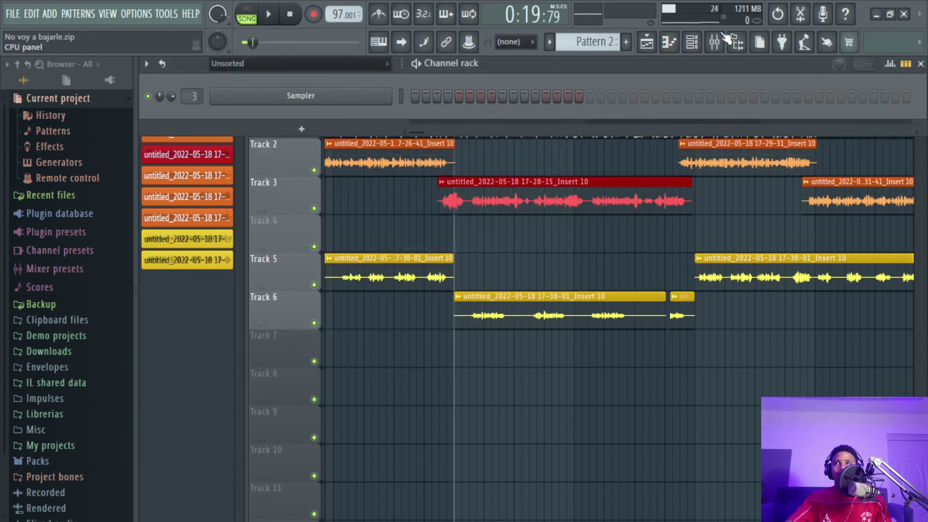
Set Auto-Tune Artist on the CORO track to the key of G and the Minor scale
{"action": "left_click", "coordinate": [714, 43]}
{"action": "left_click", "coordinate": [817, 99]}
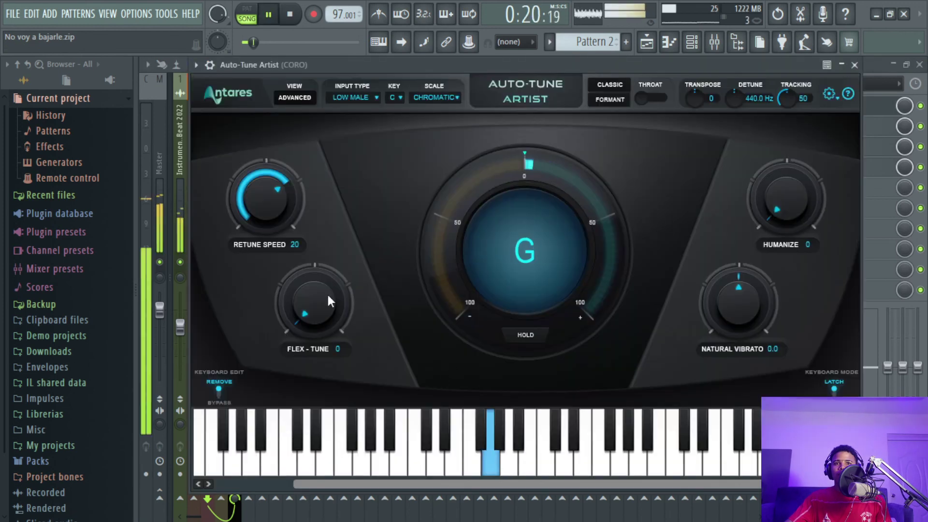
{"action": "left_click", "coordinate": [400, 97]}
{"action": "left_click", "coordinate": [404, 208]}
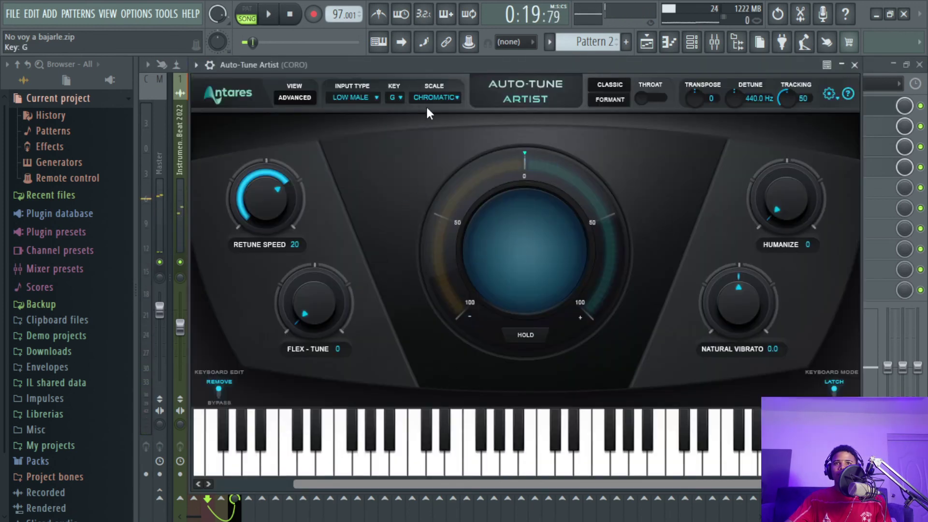
{"action": "left_click", "coordinate": [429, 99]}
{"action": "left_click", "coordinate": [436, 125]}
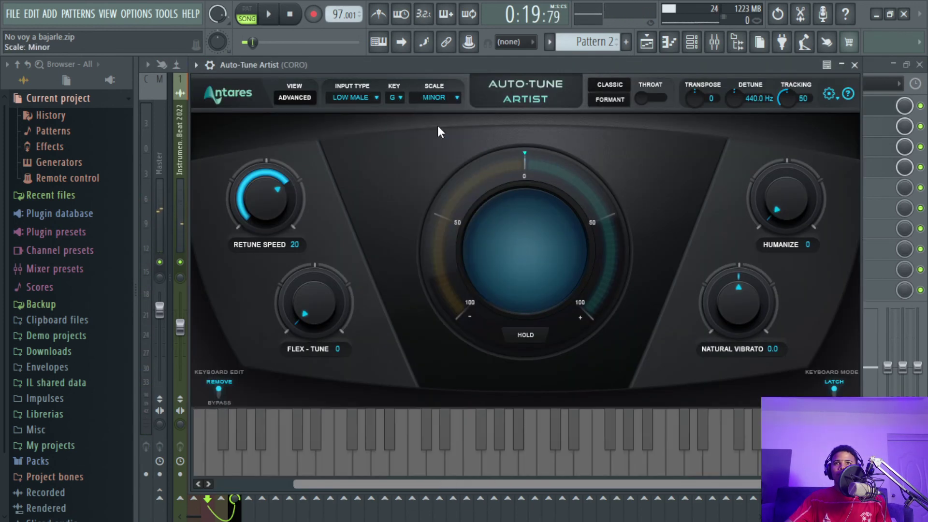
While the chorus plays, set Auto-Tune Artist's Retune Speed to 15, Flex-Tune to 5 and Humanize to 10, and close the plugin
{"action": "left_click_drag", "start_coordinate": [458, 62], "coordinate": [444, 62]}
{"action": "key", "text": "space"}
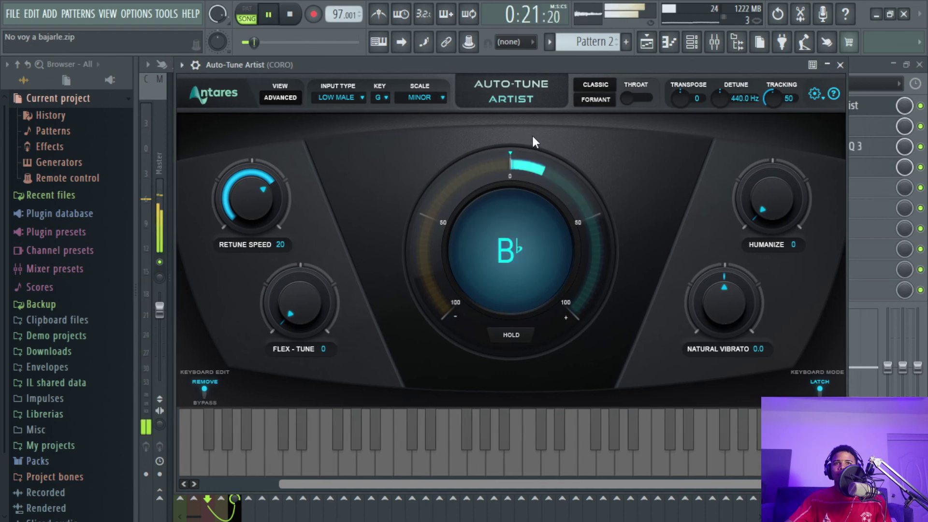
{"action": "left_click_drag", "start_coordinate": [254, 211], "coordinate": [253, 202]}
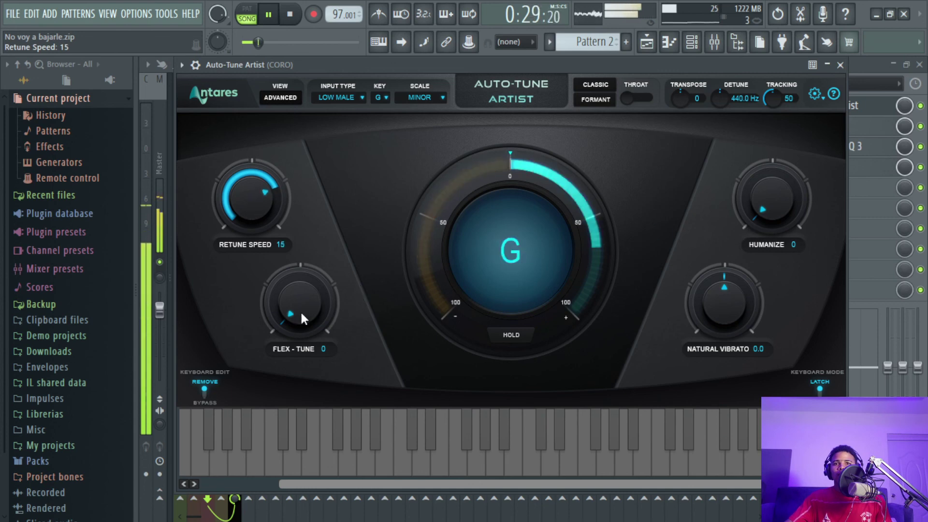
{"action": "left_click_drag", "start_coordinate": [300, 310], "coordinate": [286, 298]}
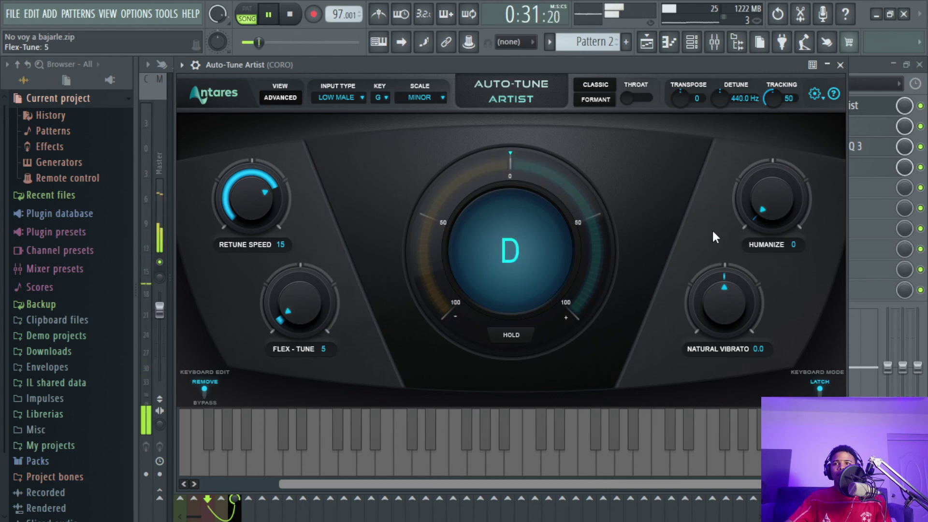
{"action": "left_click_drag", "start_coordinate": [770, 208], "coordinate": [770, 191]}
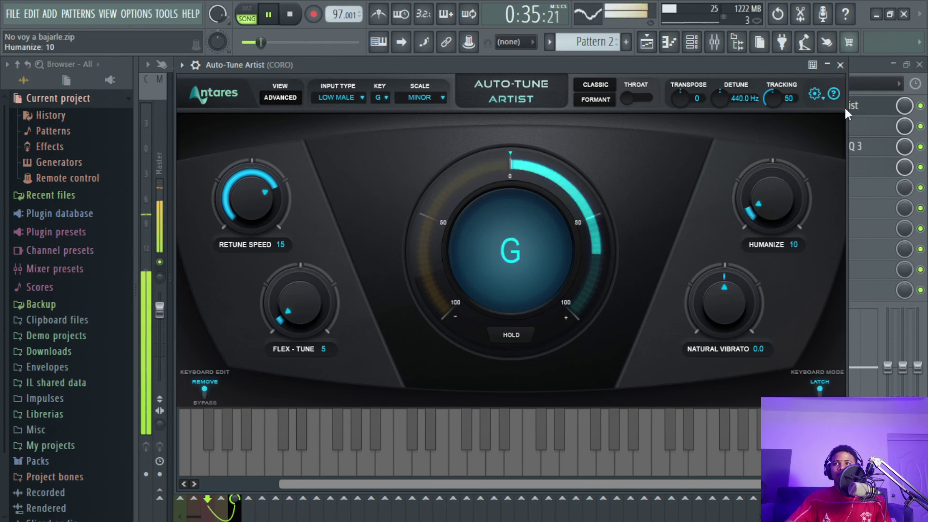
{"action": "left_click", "coordinate": [840, 66]}
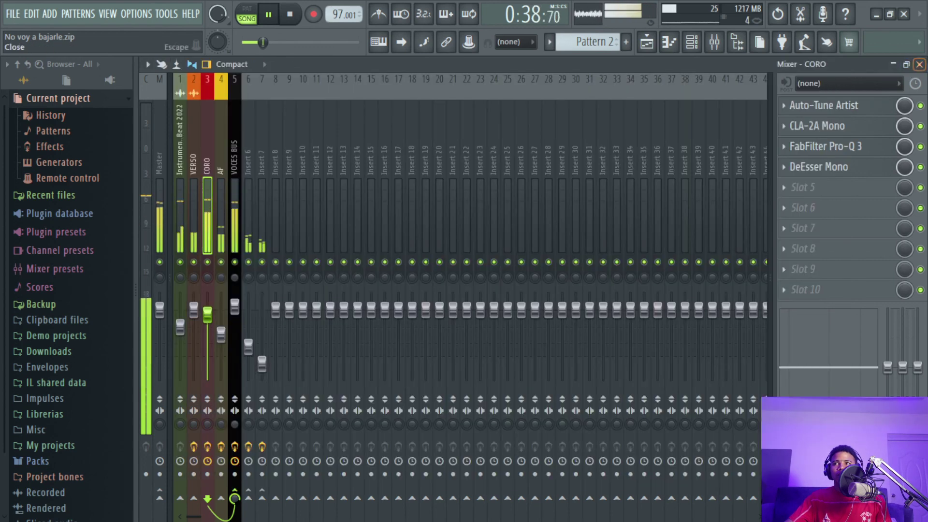
Raise the VERSO mixer track's volume to 104% (1.0 dB)
{"action": "left_click", "coordinate": [919, 65]}
{"action": "left_click", "coordinate": [713, 43]}
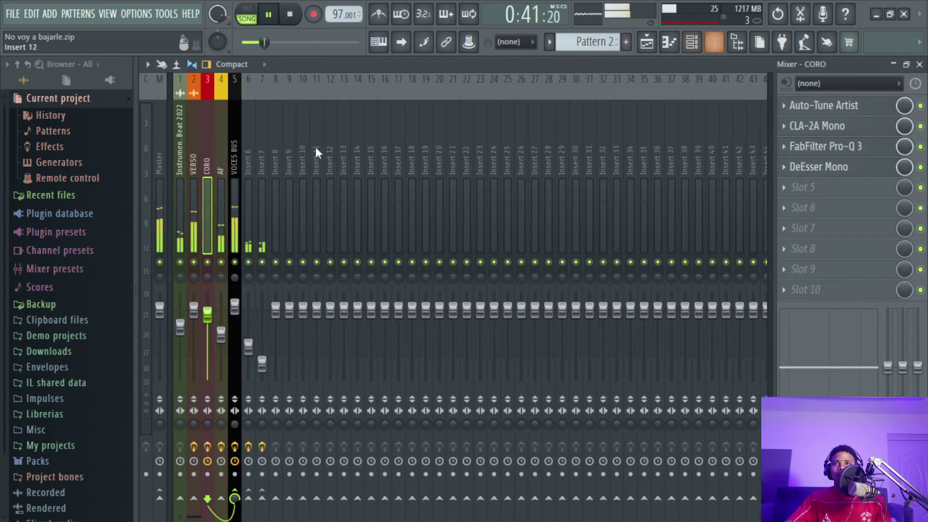
{"action": "left_click", "coordinate": [199, 212]}
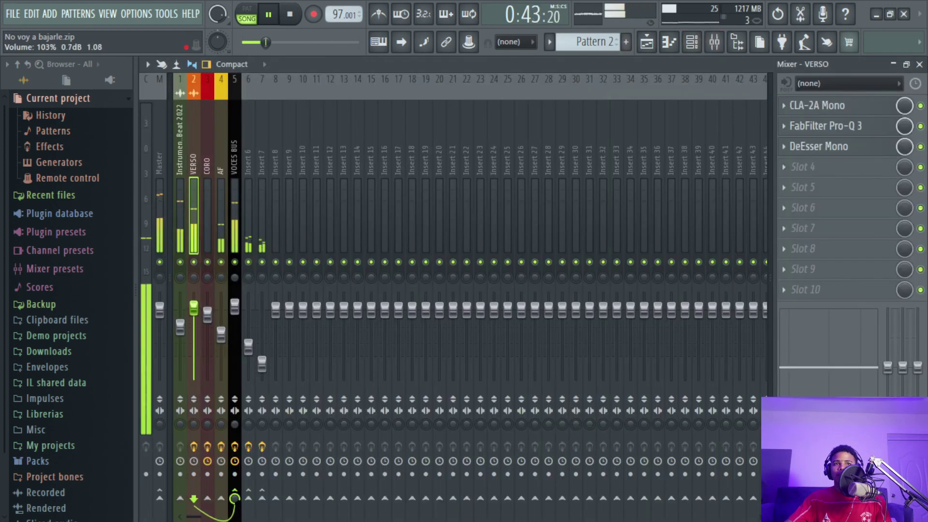
{"action": "scroll", "coordinate": [195, 311], "scroll_direction": "up", "scroll_amount": 3}
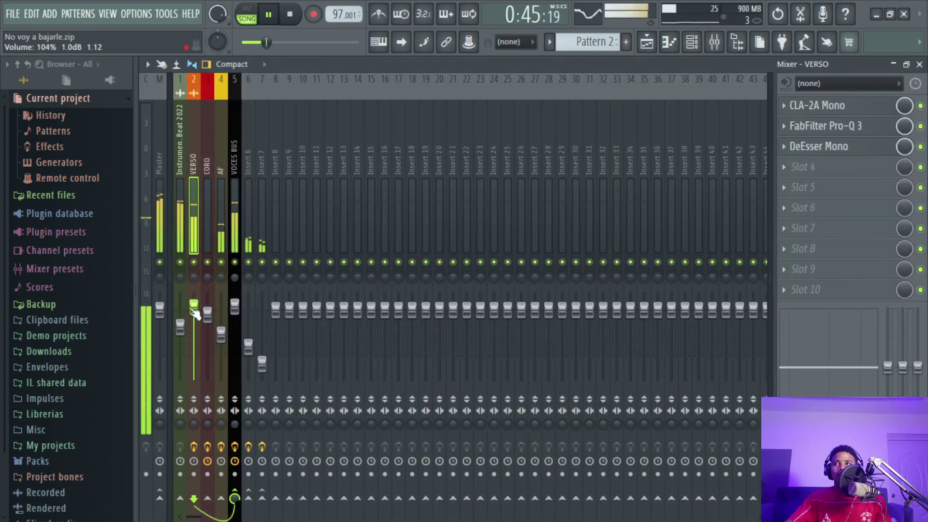
Glance at the first verse clip's settings and replay the song from the start of the red chorus clip in the playlist
{"action": "left_click", "coordinate": [648, 44]}
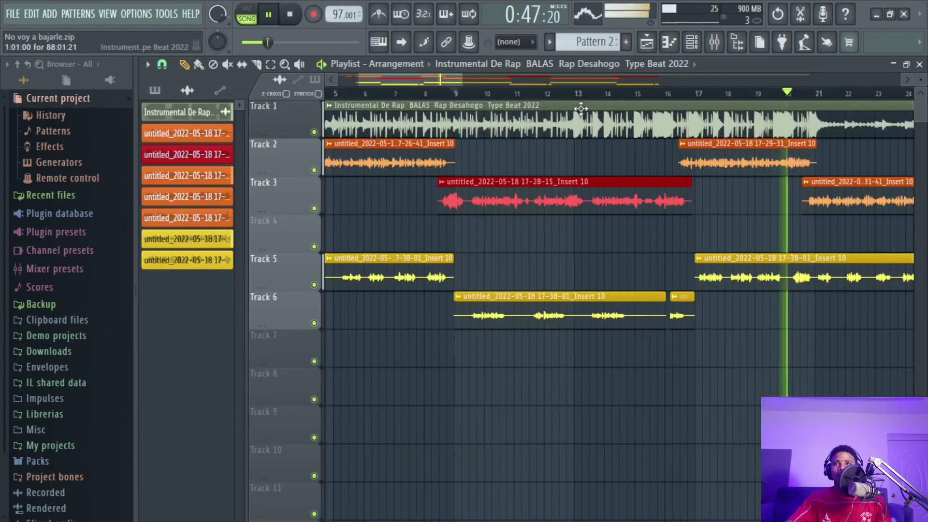
{"action": "scroll", "coordinate": [589, 96], "scroll_direction": "down", "scroll_amount": 3}
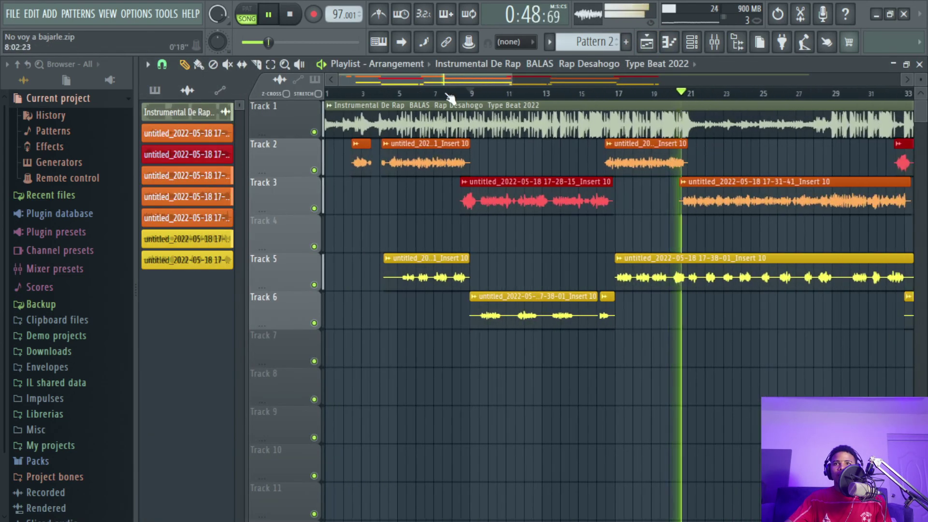
{"action": "double_click", "coordinate": [429, 144]}
{"action": "left_click", "coordinate": [611, 155]}
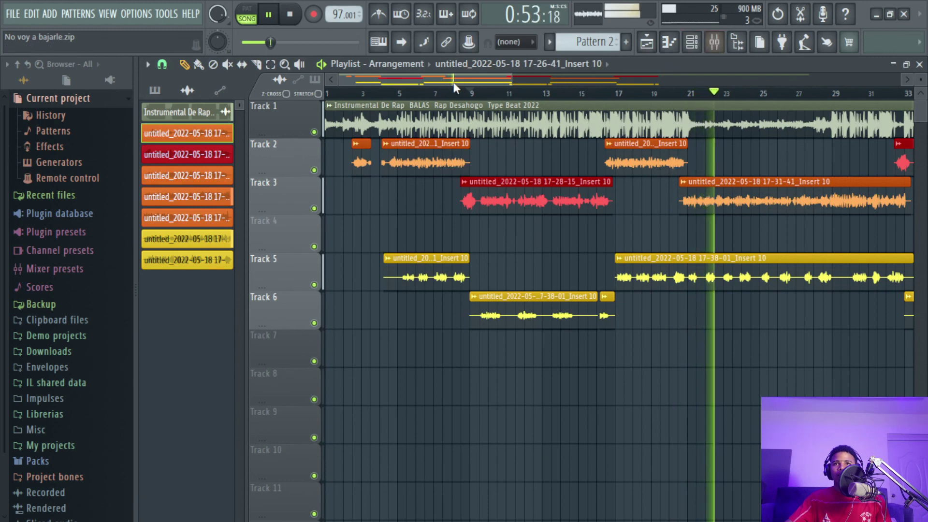
{"action": "left_click", "coordinate": [466, 94]}
{"action": "scroll", "coordinate": [467, 97], "scroll_direction": "up", "scroll_amount": 2}
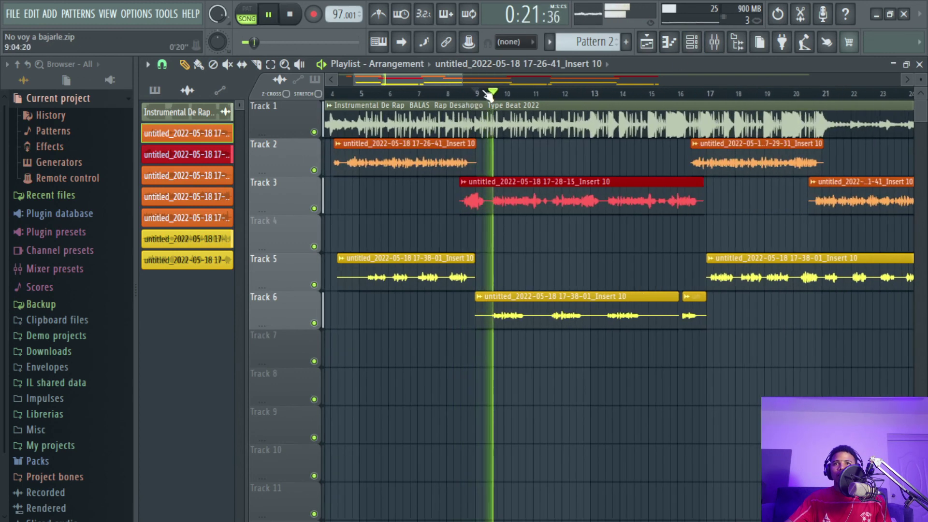
{"action": "left_click_drag", "start_coordinate": [469, 79], "coordinate": [491, 79]}
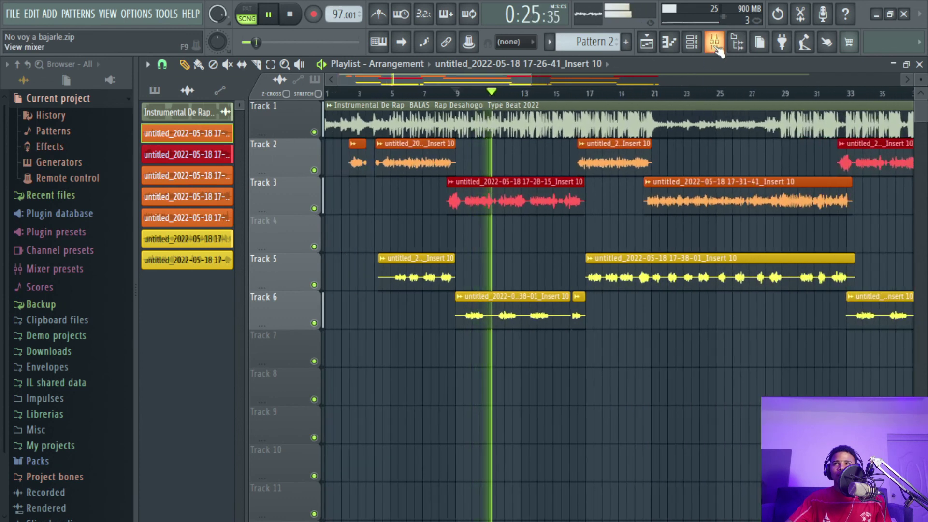
Check the instrumental, master and Insert 6 reverb tracks in the mixer during chorus playback
{"action": "key", "text": "F9"}
{"action": "left_click", "coordinate": [184, 217]}
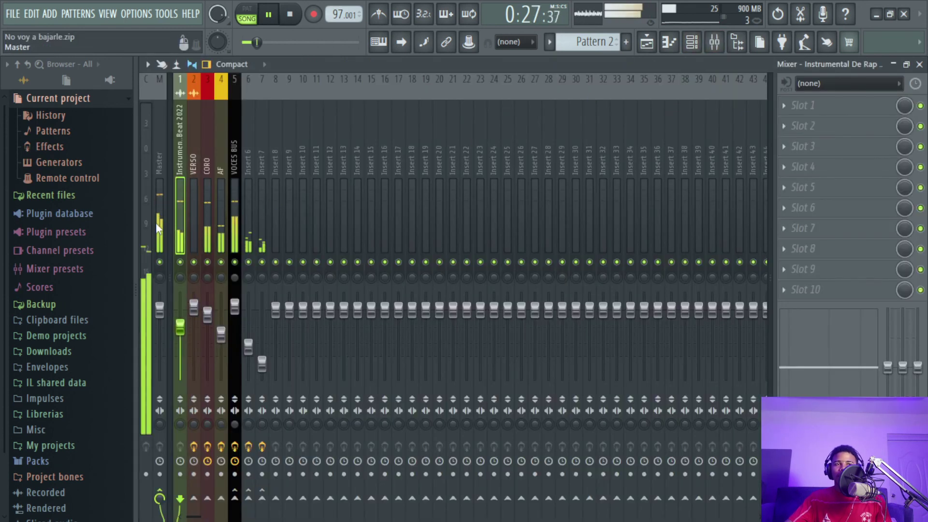
{"action": "left_click", "coordinate": [156, 222]}
{"action": "left_click", "coordinate": [272, 225]}
{"action": "left_click", "coordinate": [247, 227]}
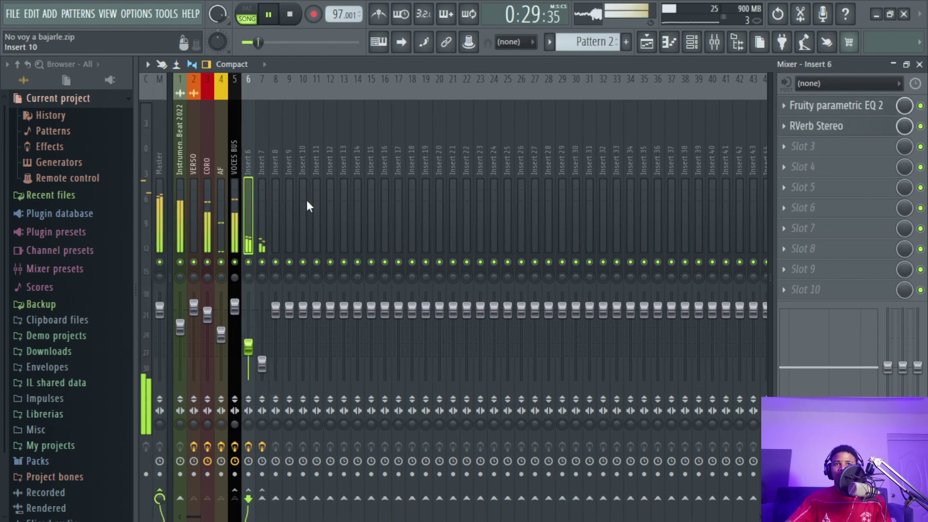
Review the vocal clips across the playlist while listening through to the end of the first chorus, and stop playback
{"action": "left_click", "coordinate": [647, 42]}
{"action": "scroll", "coordinate": [596, 97], "scroll_direction": "down", "scroll_amount": 4}
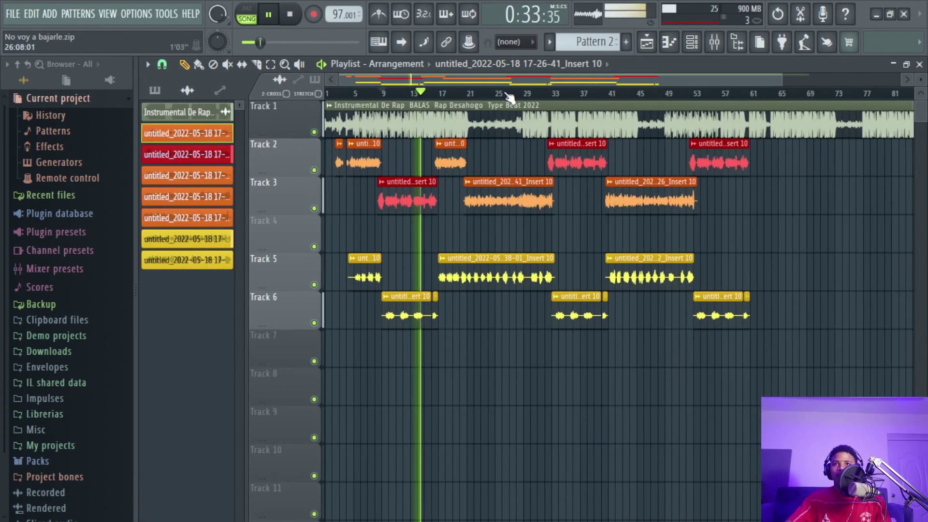
{"action": "scroll", "coordinate": [371, 101], "scroll_direction": "up", "scroll_amount": 2}
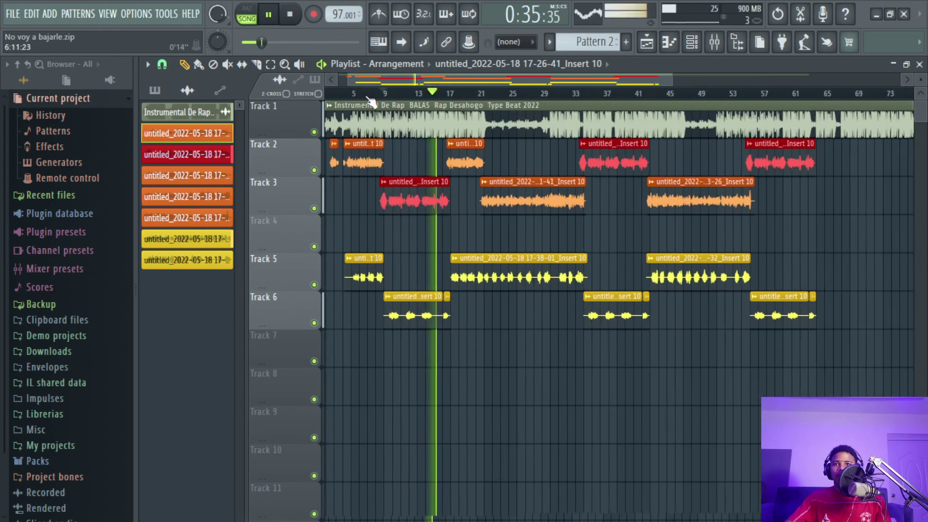
{"action": "scroll", "coordinate": [457, 105], "scroll_direction": "up", "scroll_amount": 4}
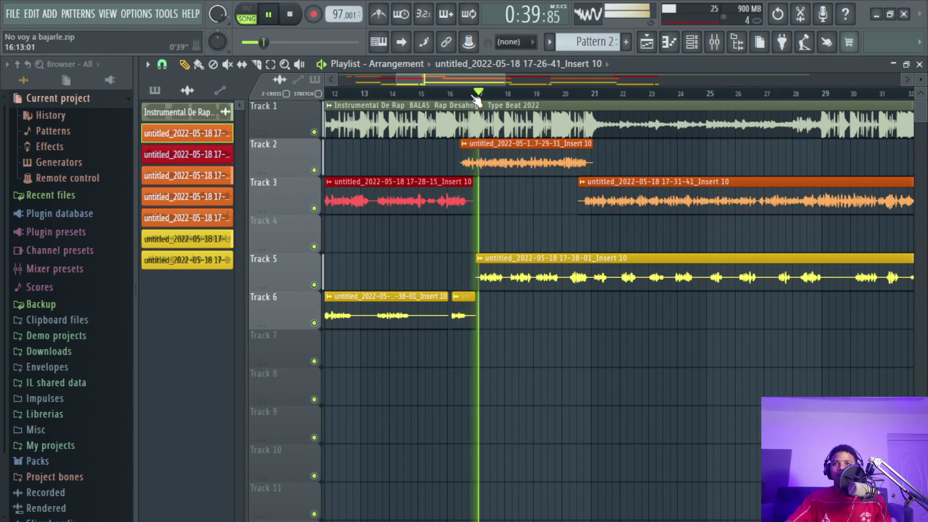
{"action": "key", "text": "space"}
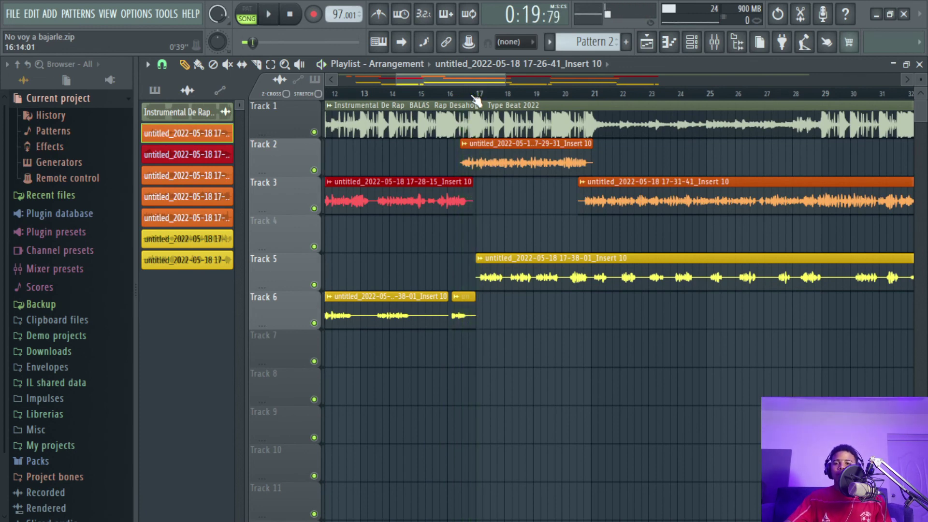